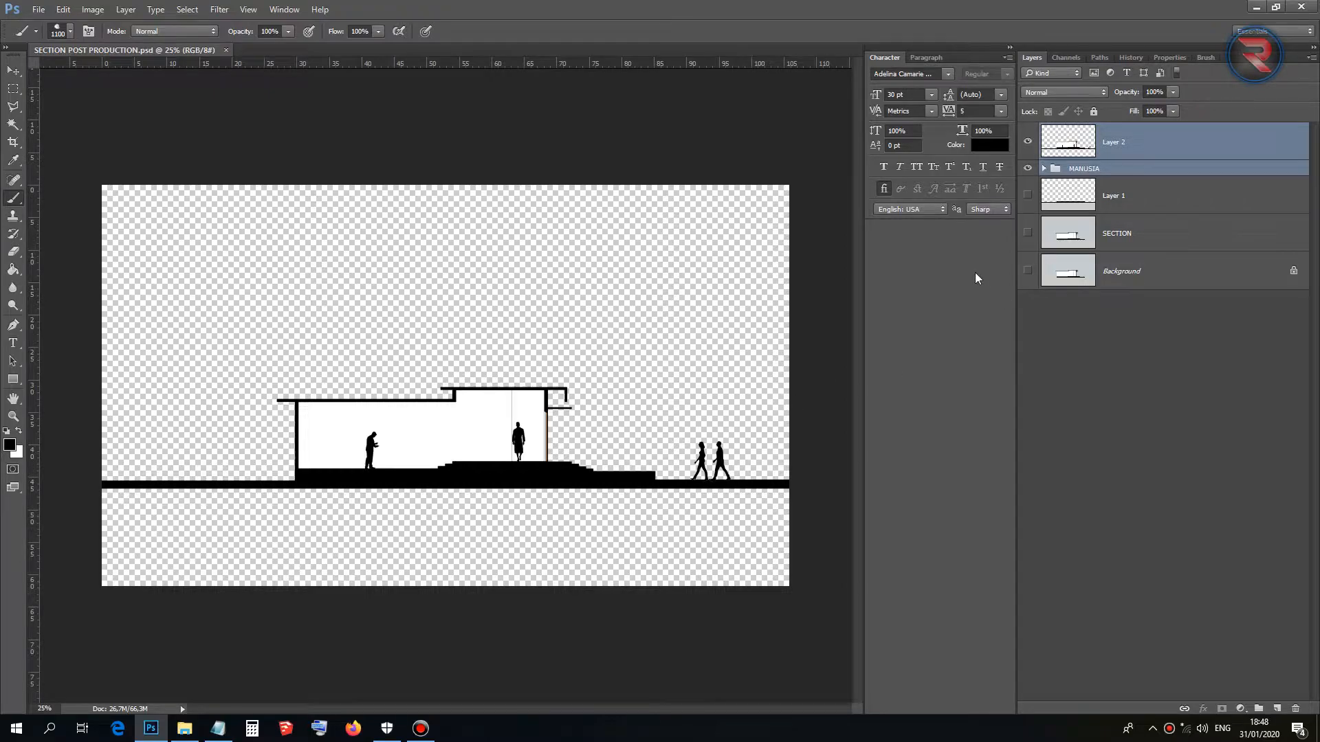
Show Layer 1 and hide Layer 2 and the MANUSIA group.
click(1118, 200)
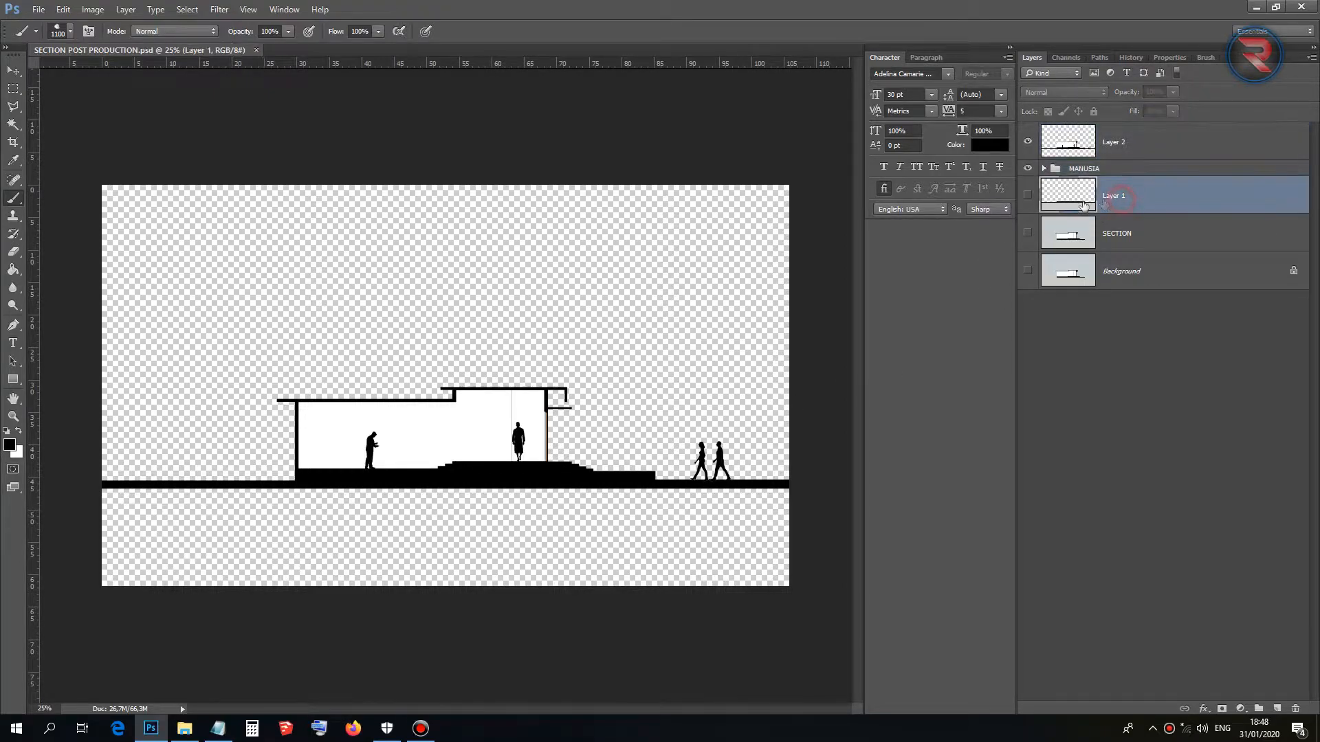
click(1027, 199)
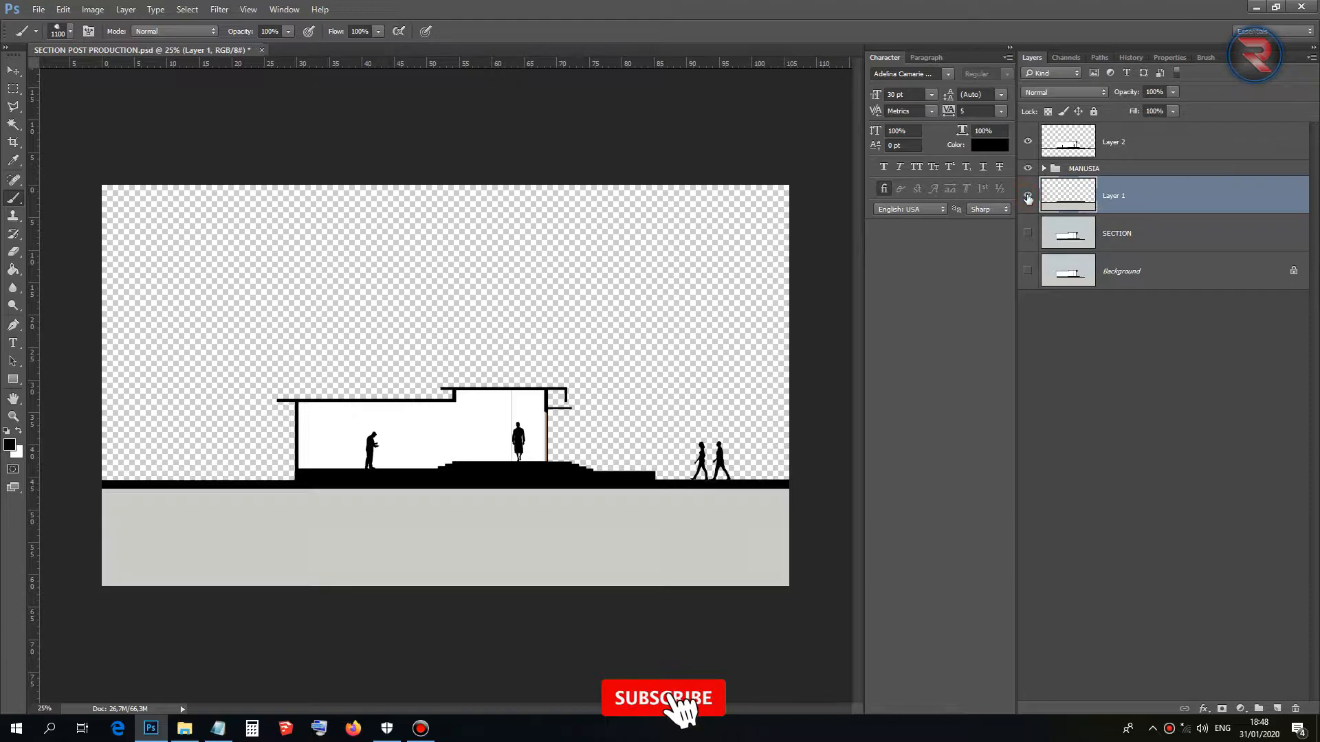
click(1028, 143)
click(1028, 168)
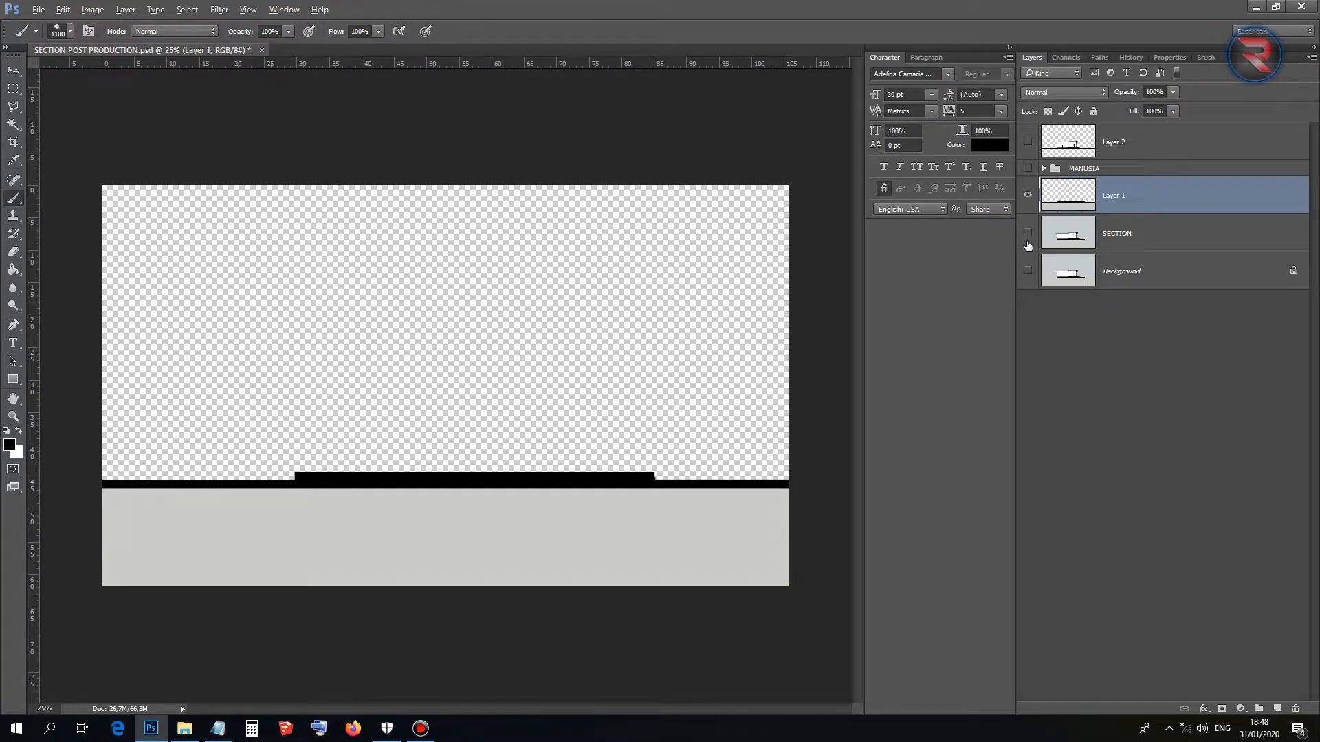
Create a new layer named TANAH directly above Layer 1.
key(ctrl+shift+n)
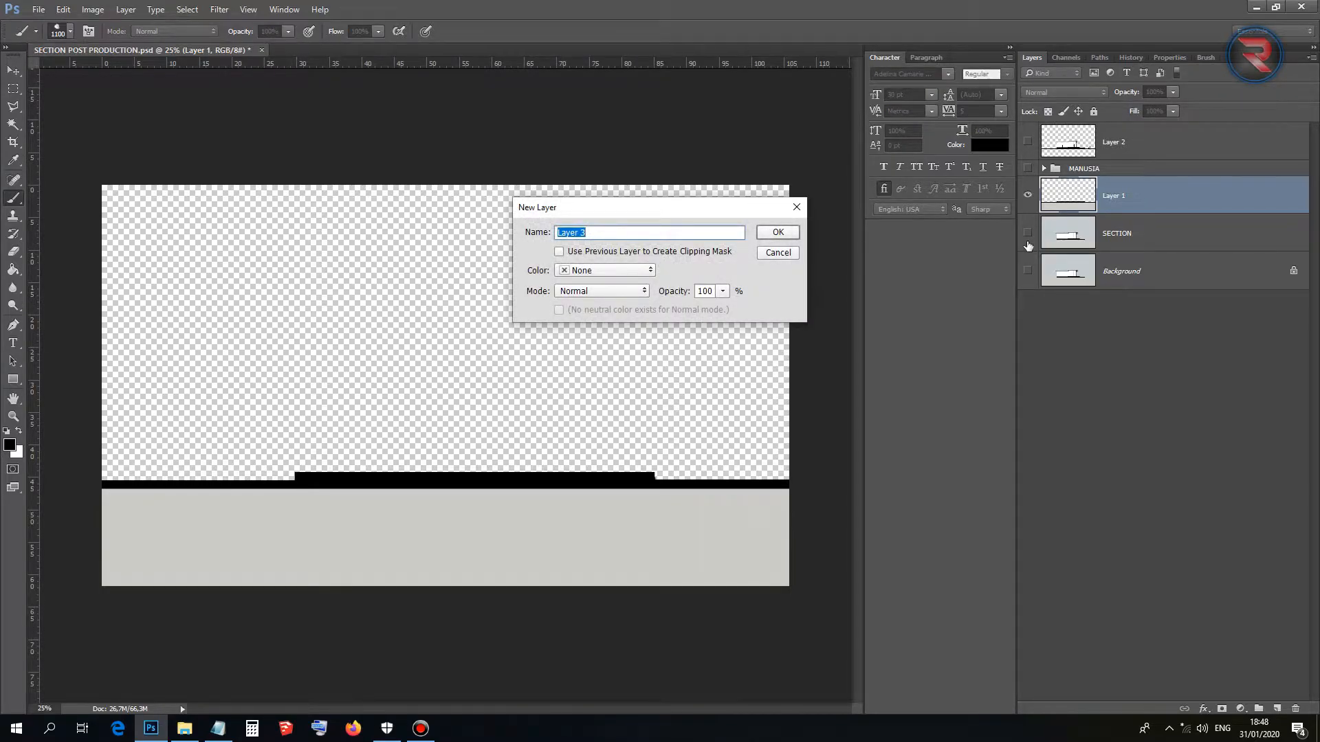
text(TANAH)
key(Return)
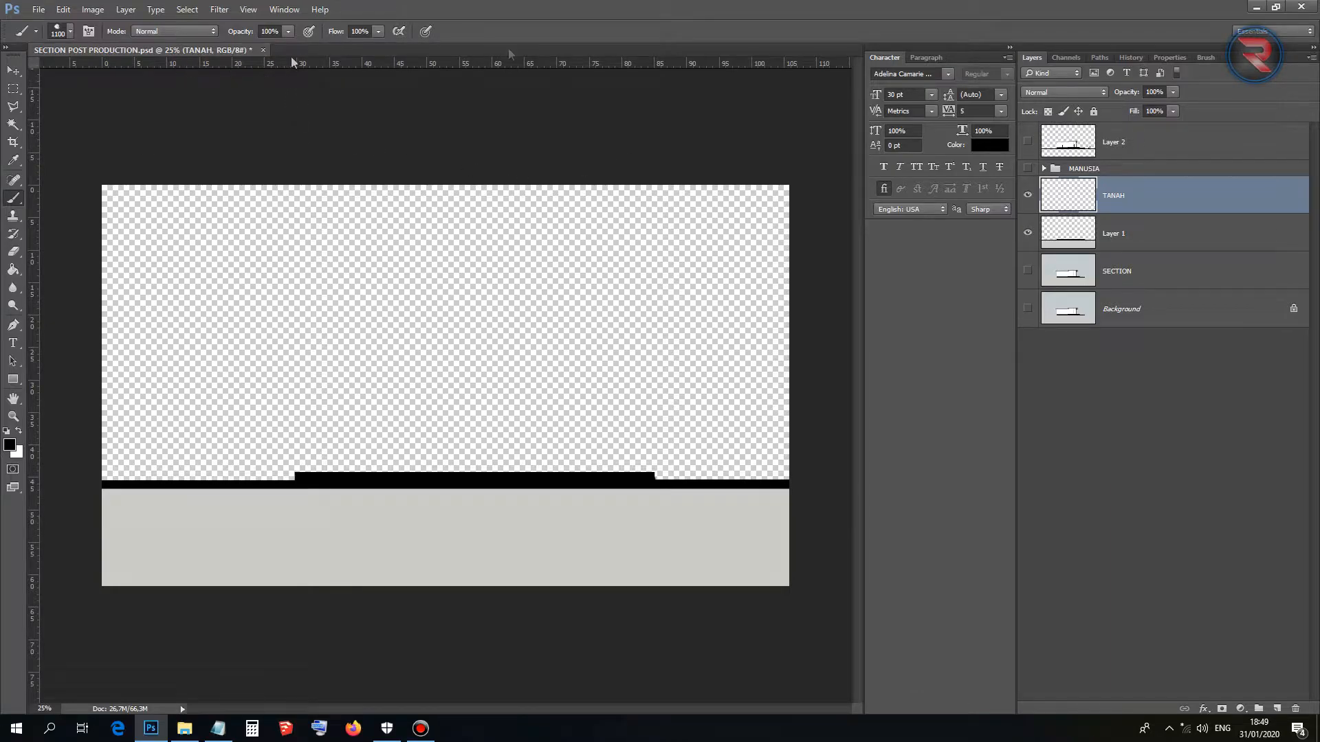
Review the available brush tips and the brush presets in the Preset Manager without changing them.
click(1207, 58)
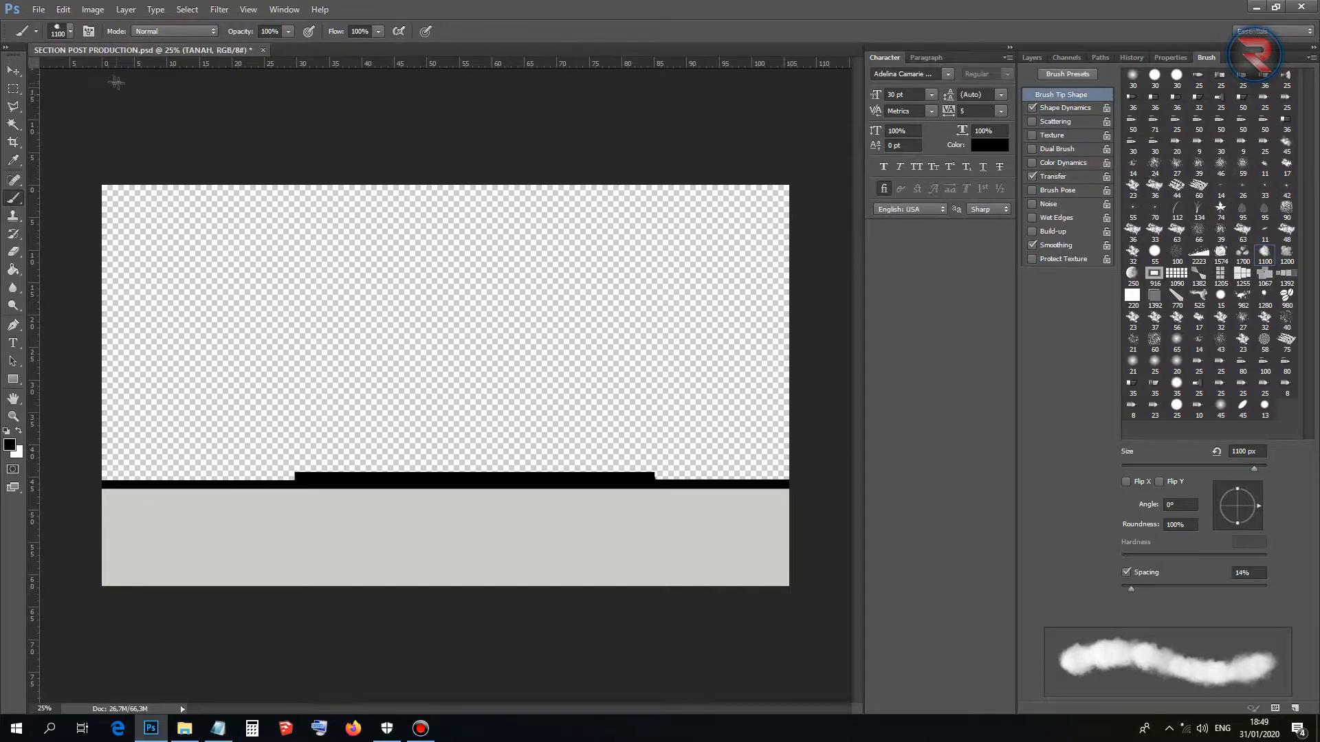
click(57, 33)
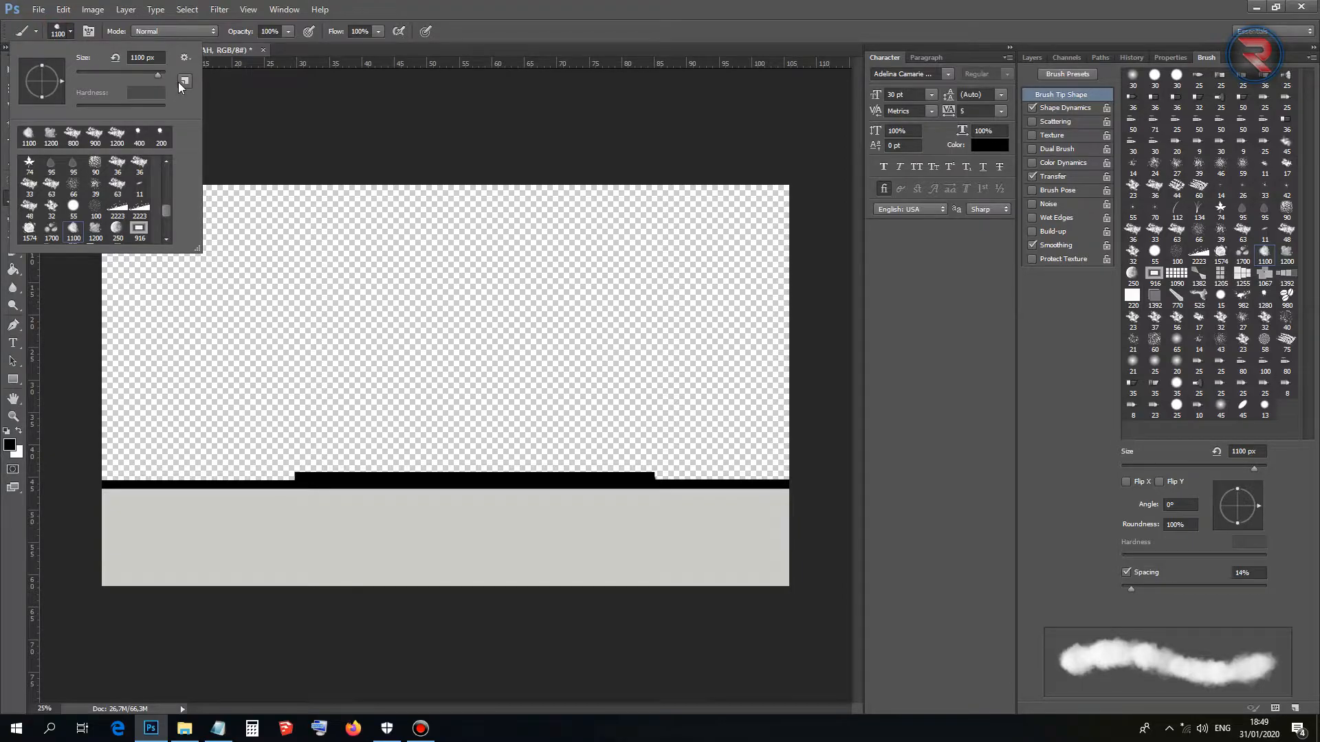
click(184, 59)
click(184, 58)
click(187, 81)
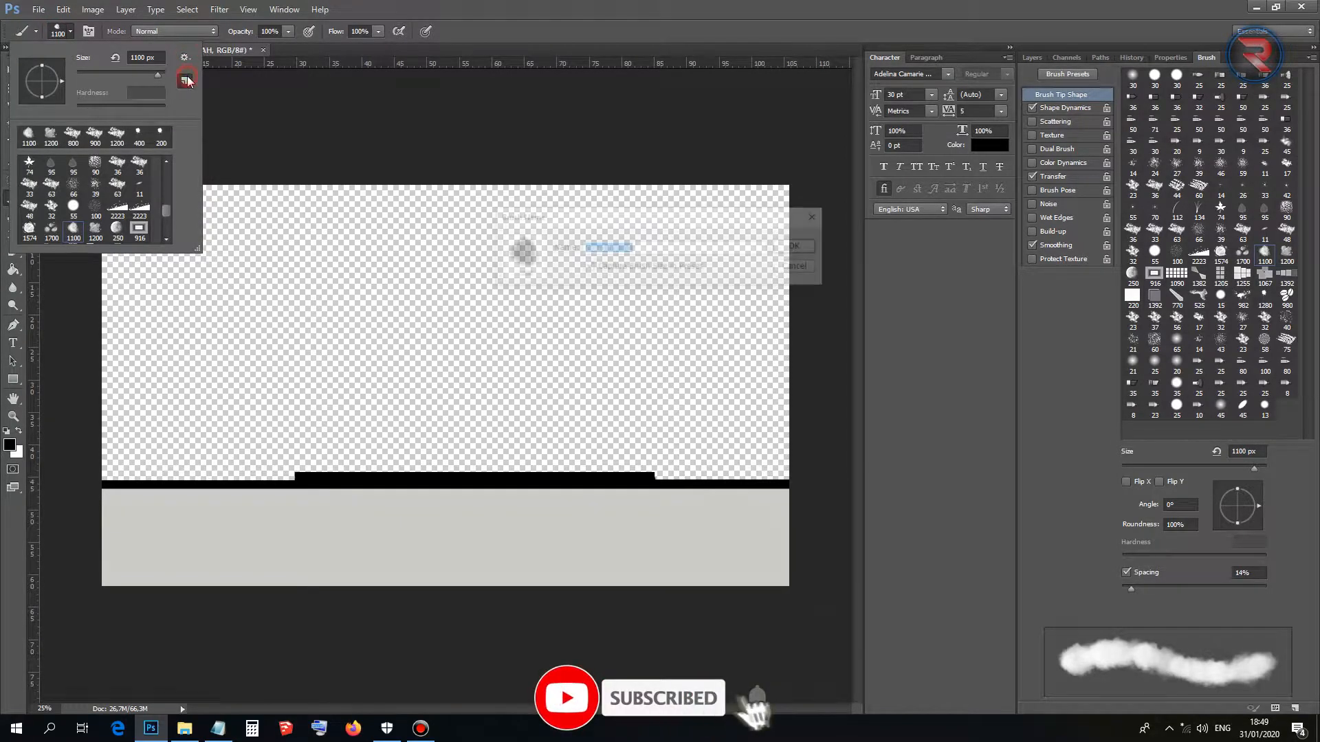
click(809, 268)
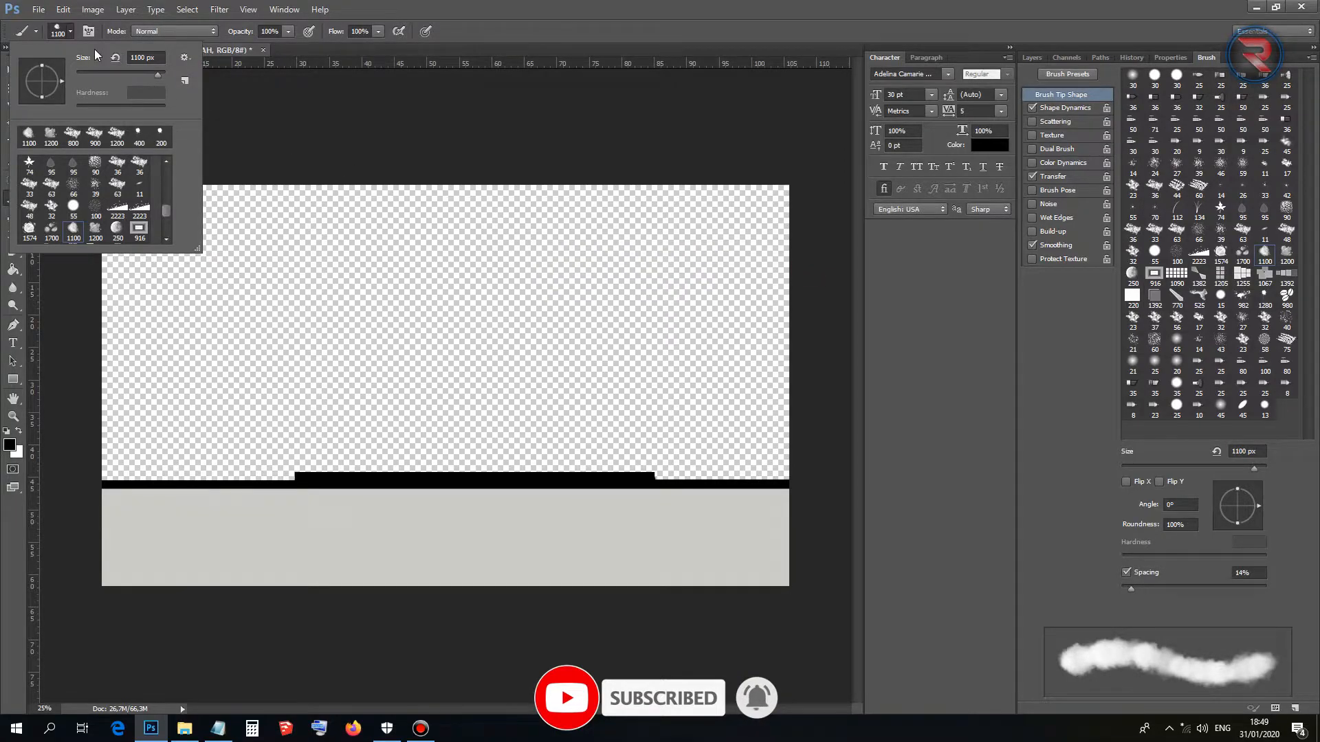
click(184, 58)
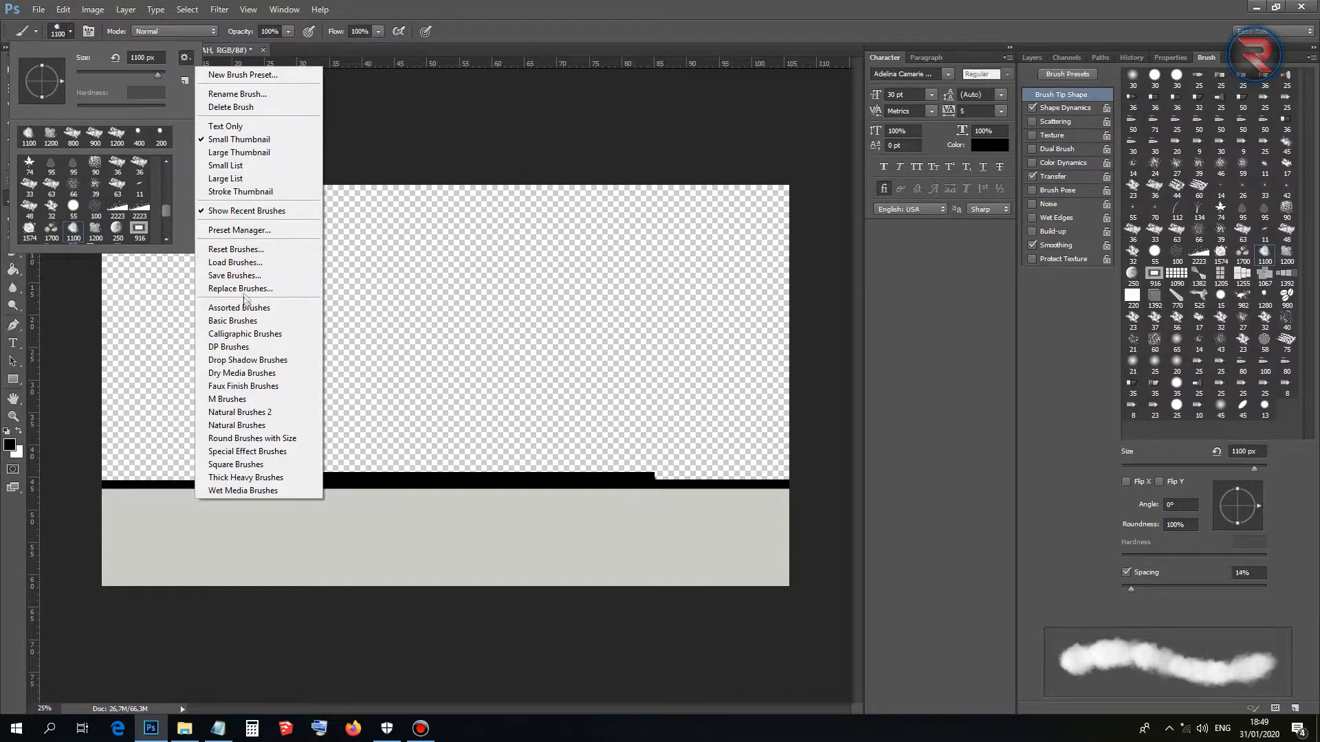
click(248, 231)
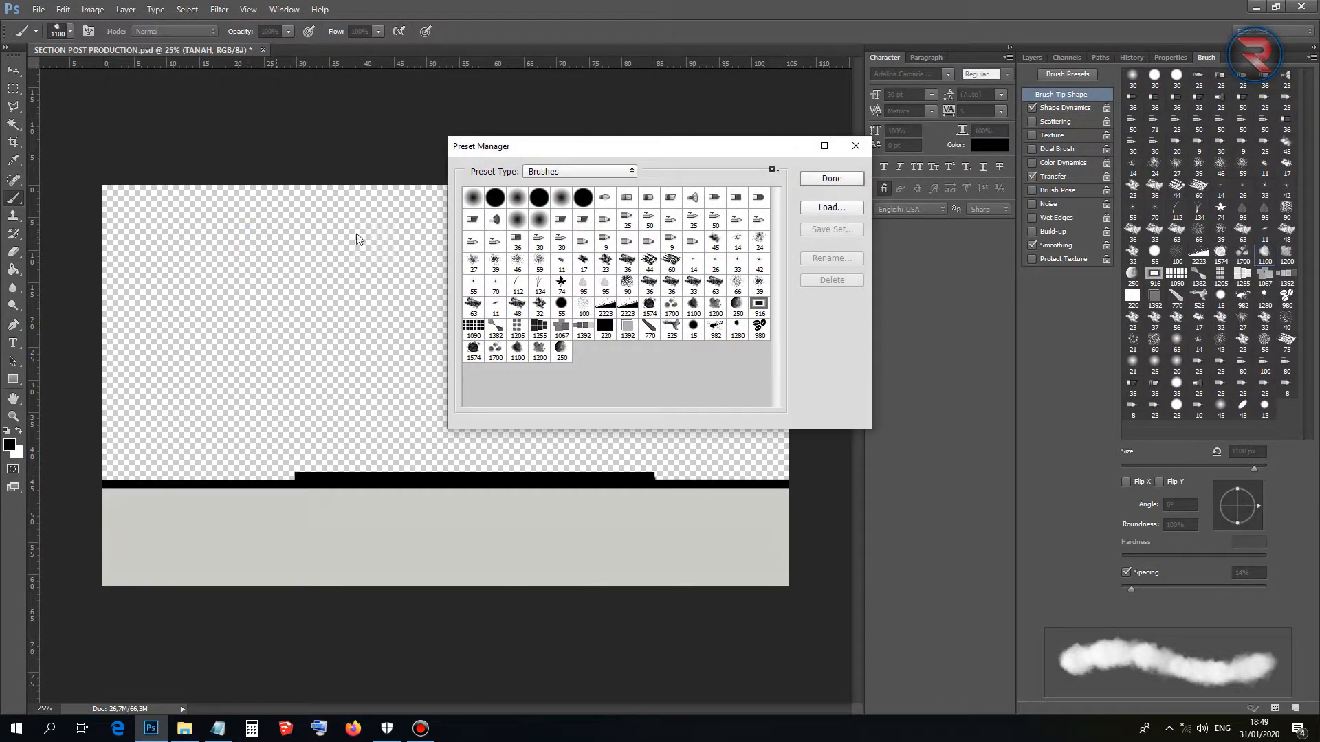
click(855, 145)
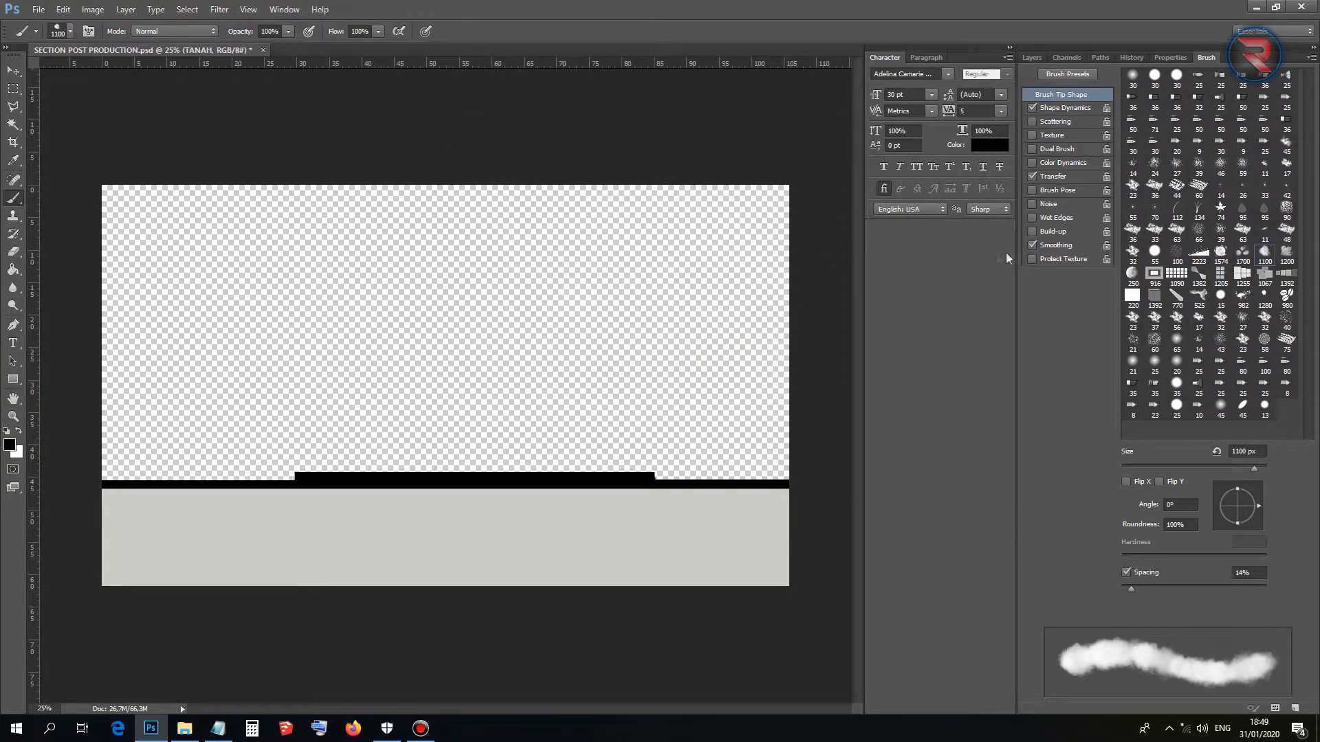
Choose the 36 px Chalk brush tip, turn off its Shape Dynamics, and return to the layer list.
click(1134, 232)
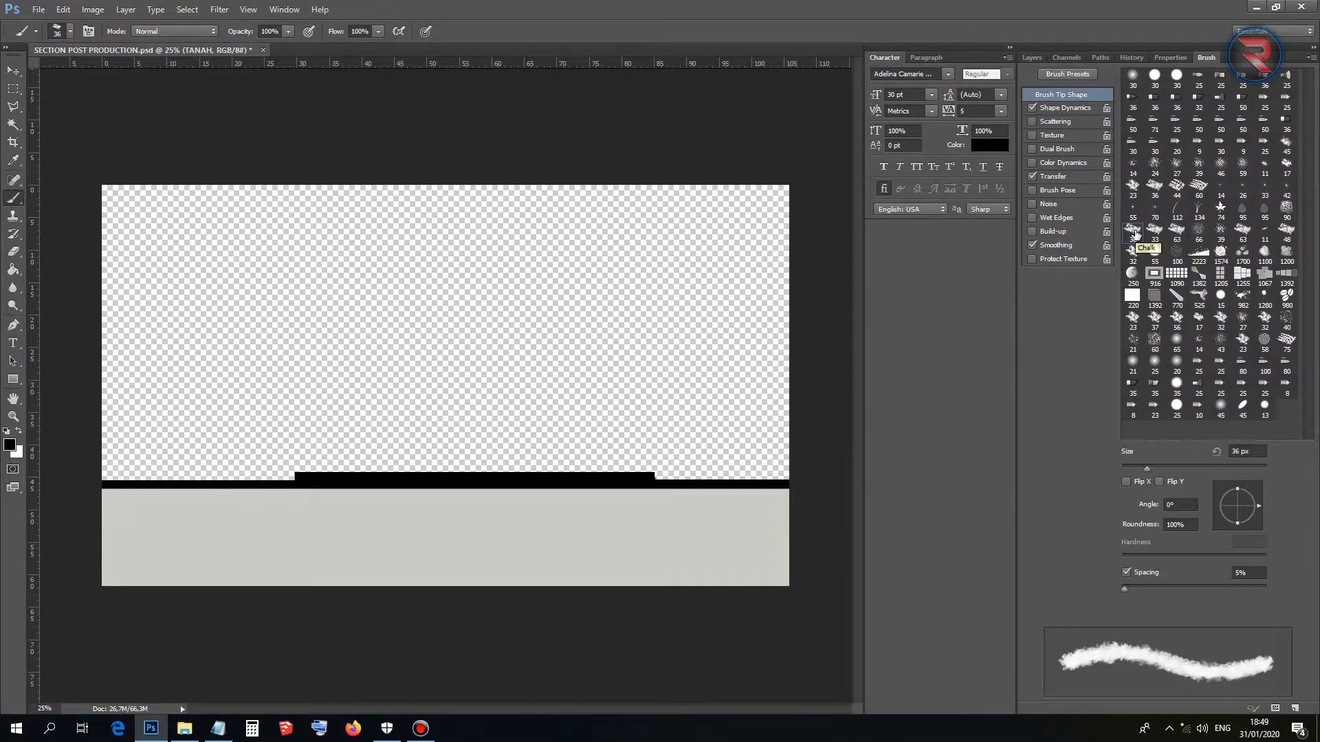
click(1031, 107)
click(1031, 108)
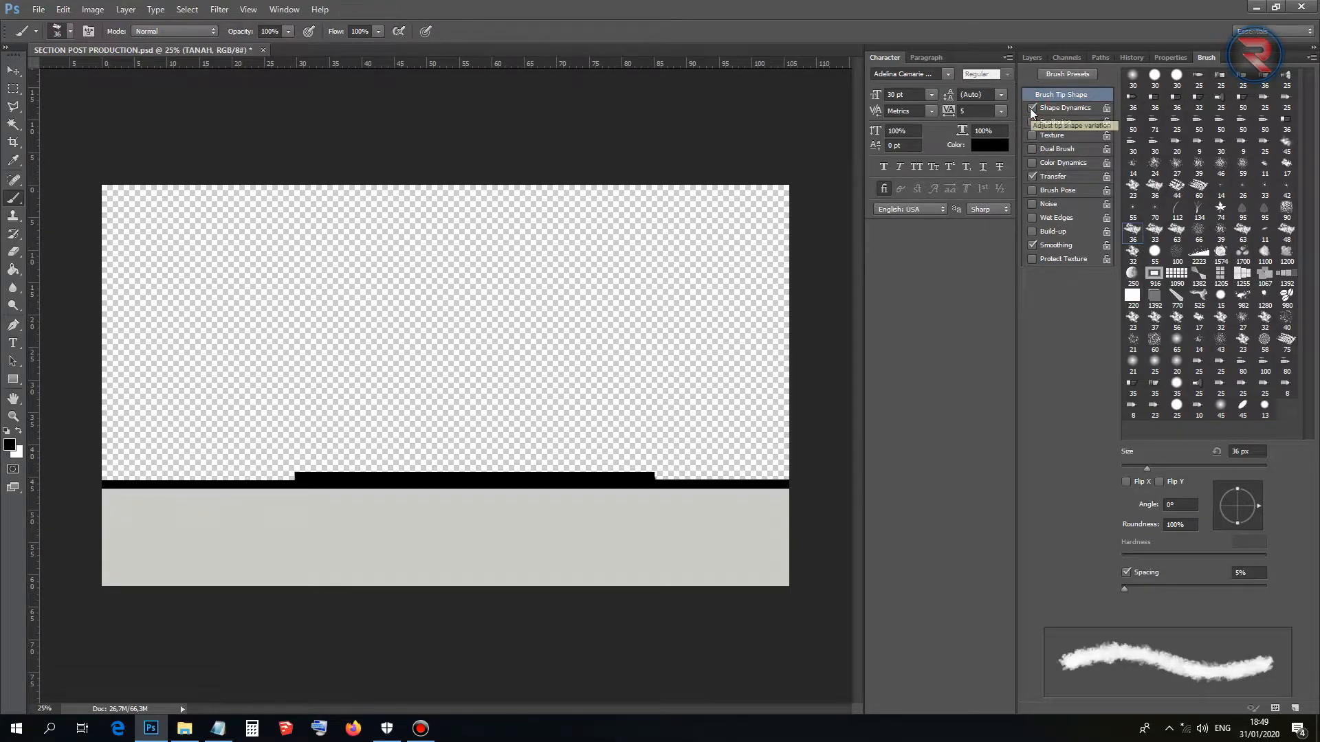
click(1033, 107)
click(1033, 107)
click(1032, 108)
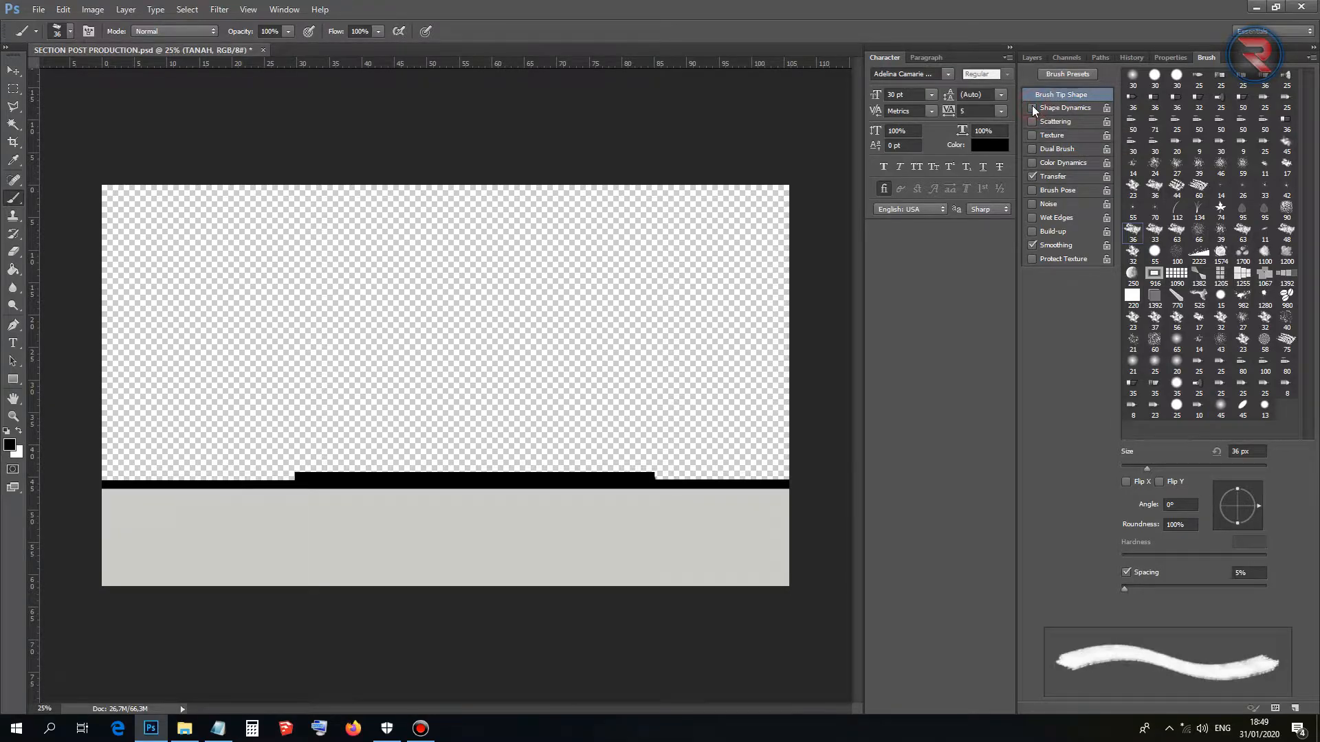
click(1032, 203)
click(1031, 58)
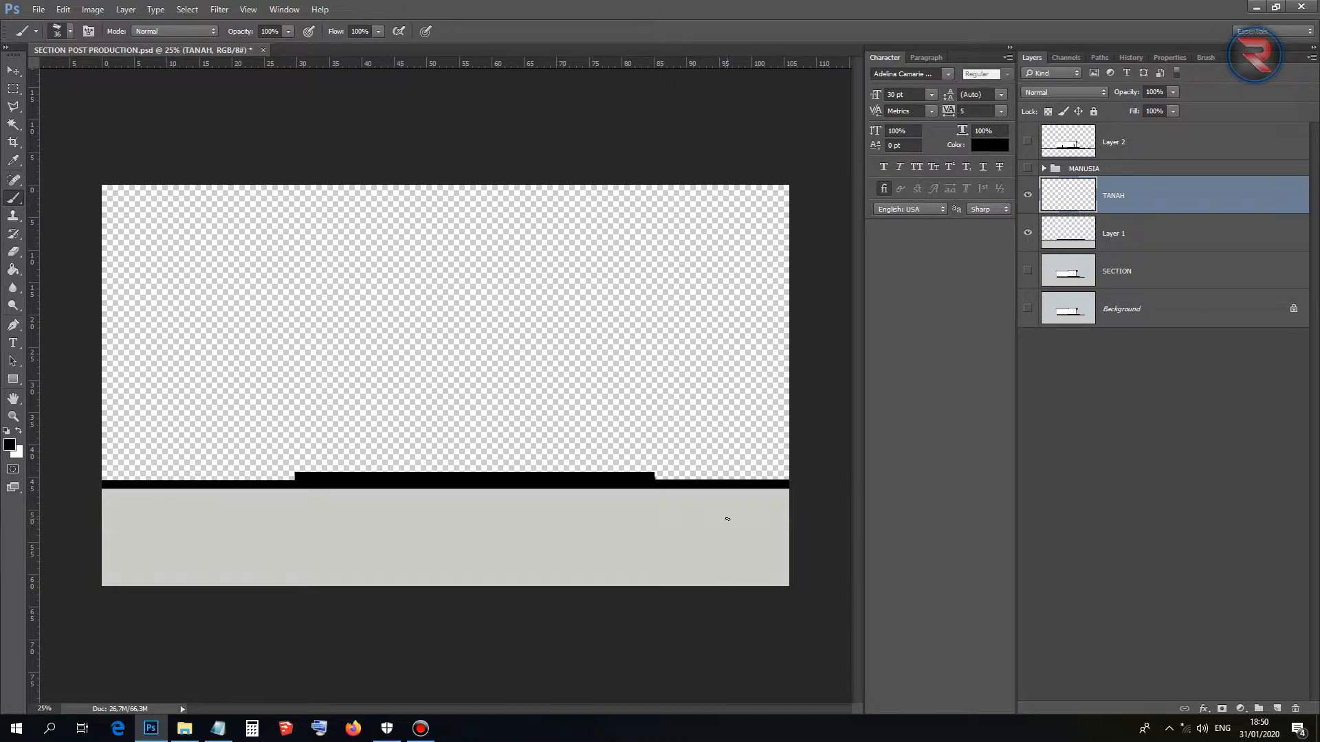
Try a black chalk stroke with the brush enlarged to 700 px over the right end of the ground, and undo it.
key(bracketright)
key(bracketright)
key(bracketright)
key(bracketright)
key(bracketright)
key(bracketright)
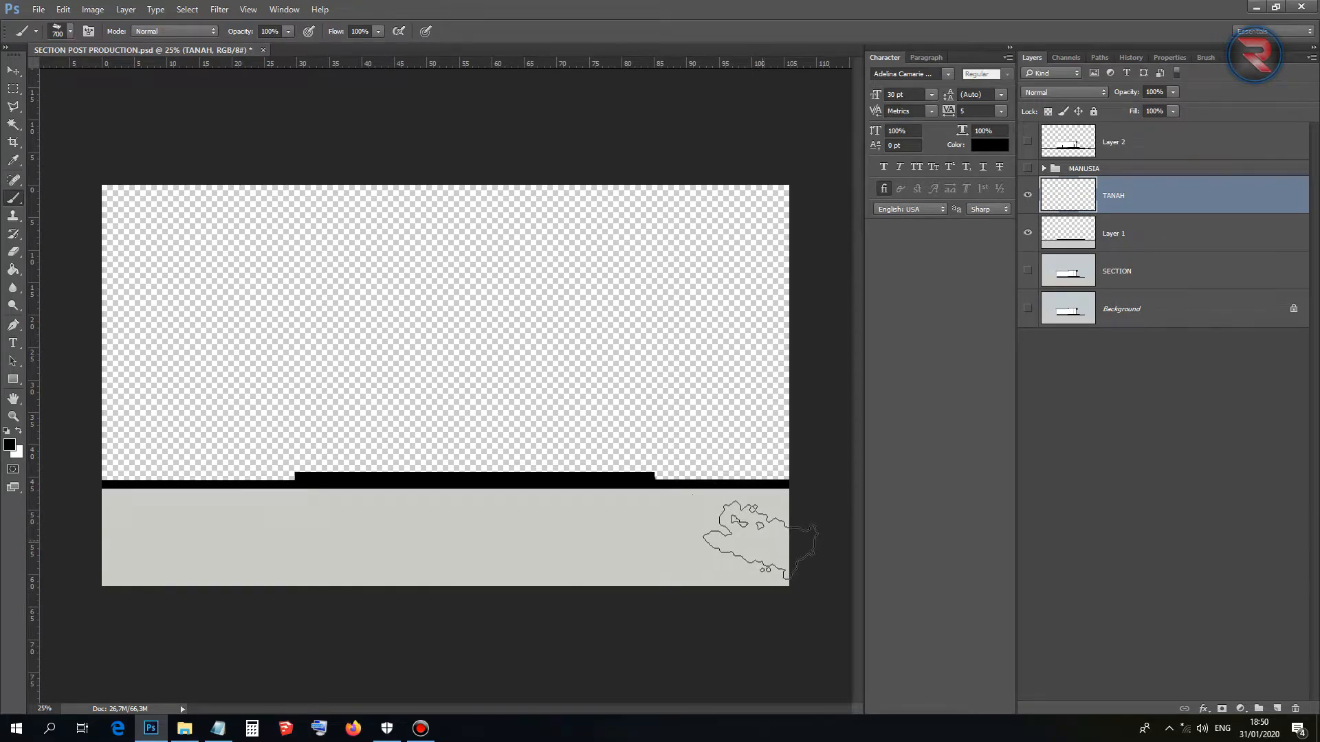
scroll(760, 536, up, 4)
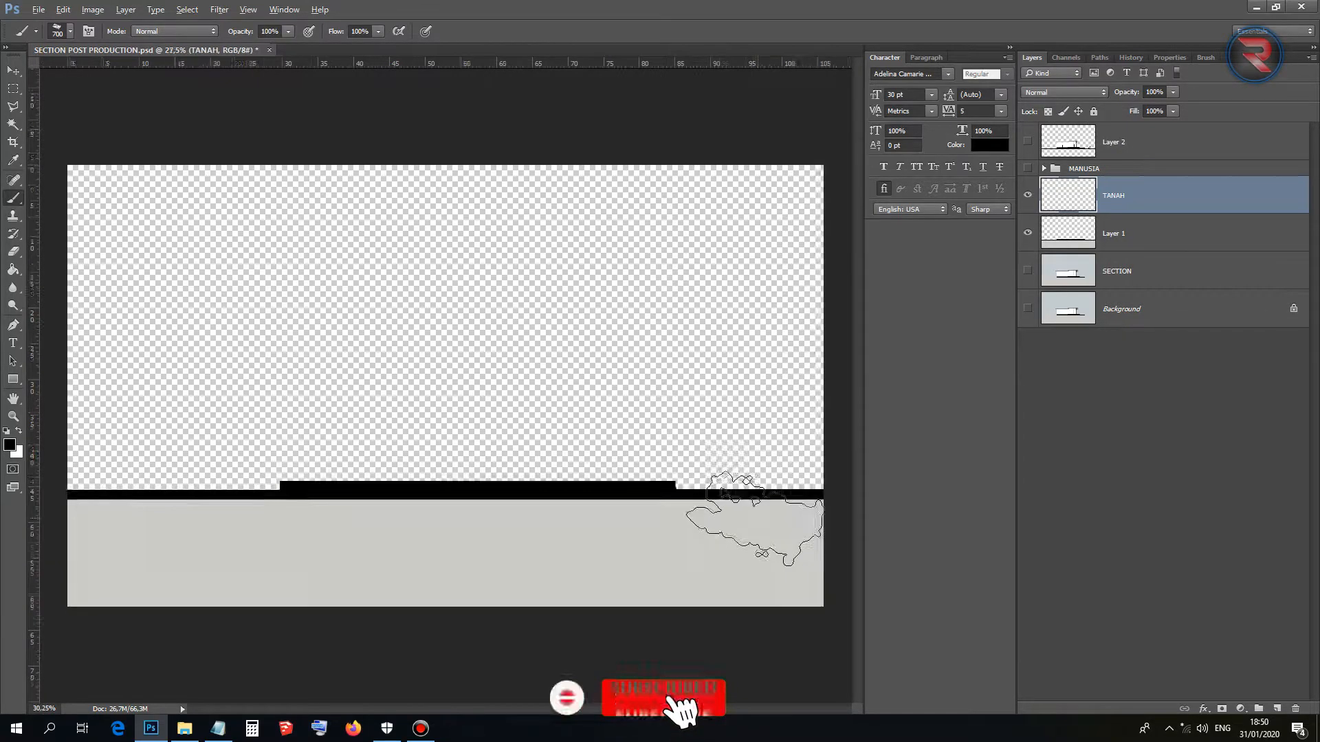
scroll(744, 520, up, 2)
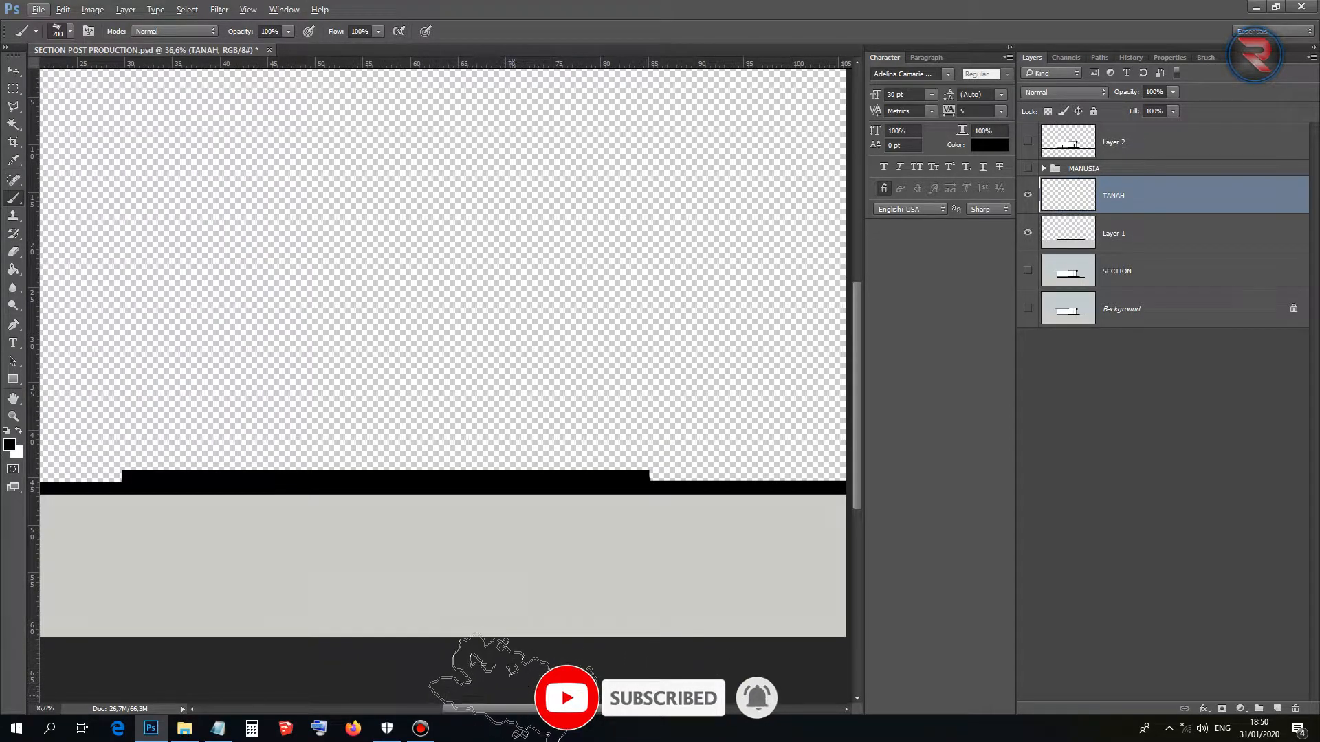
drag(509, 708, 543, 706)
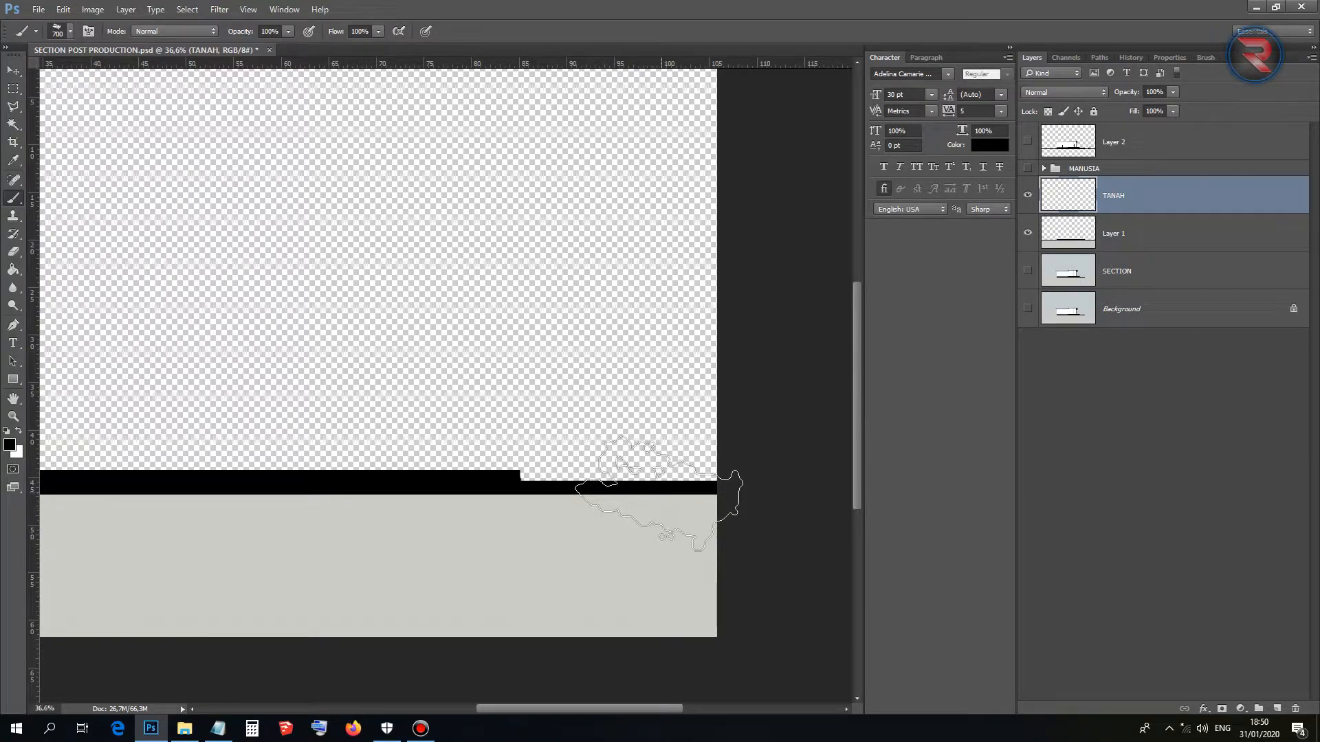
mouse_move(670, 481)
mouse_down()
mouse_move(624, 570)
mouse_move(689, 554)
mouse_up()
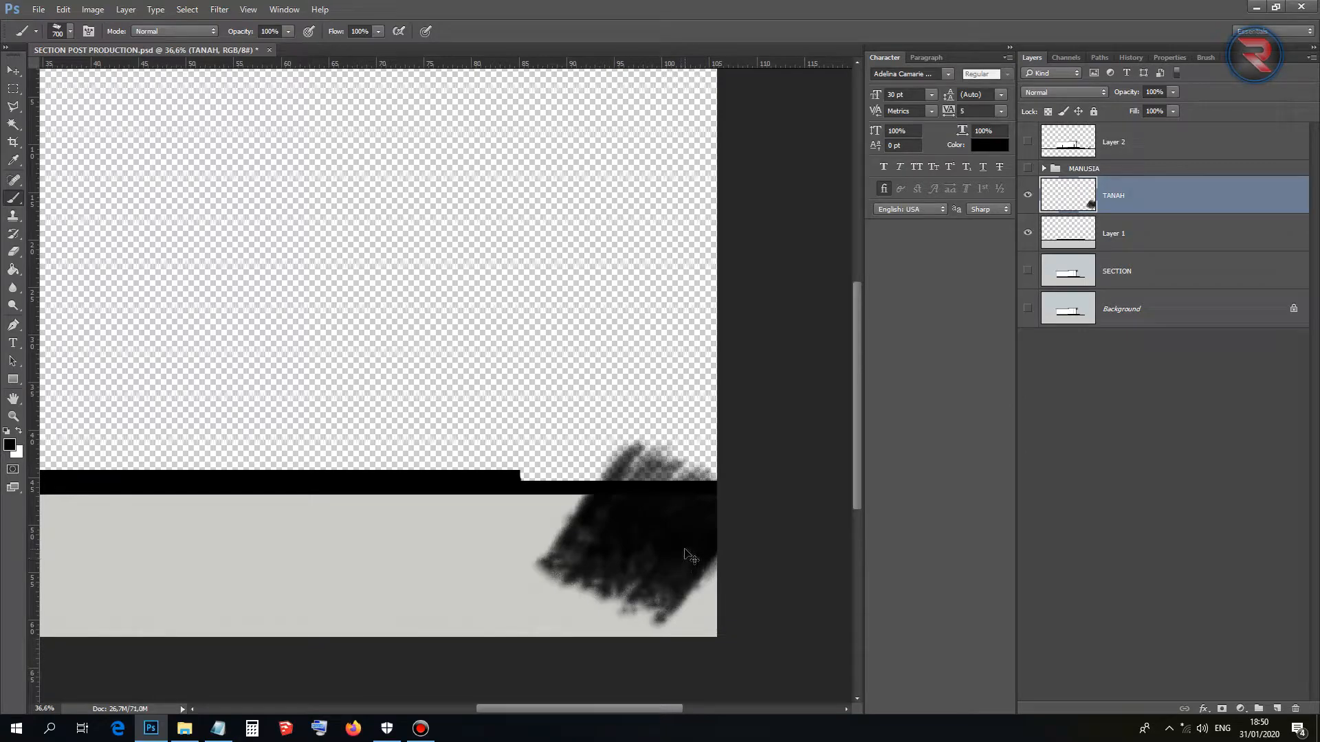
key(ctrl+z)
Reduce the chalk brush to 300 px and paint rough black strokes below the ground line across the full drawing width.
key(bracketleft)
key(bracketleft)
key(bracketleft)
key(bracketleft)
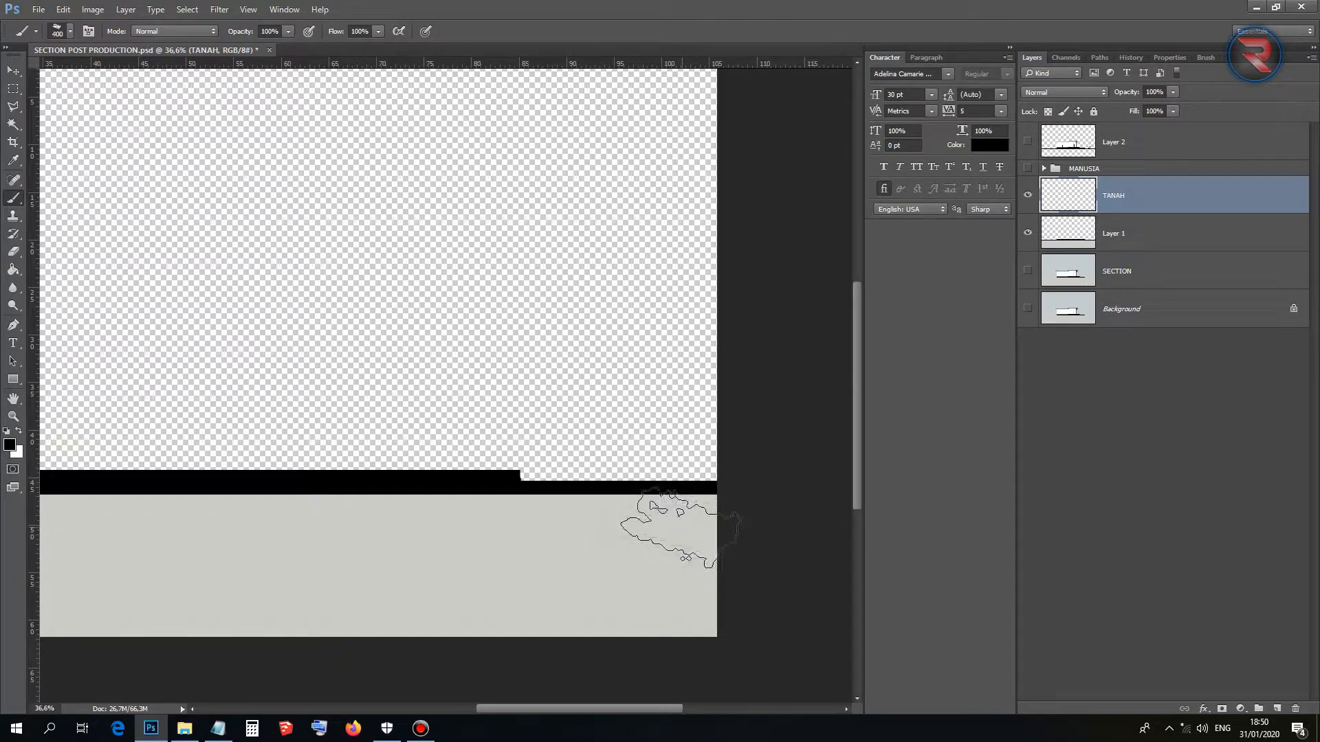
scroll(682, 518, down, 3)
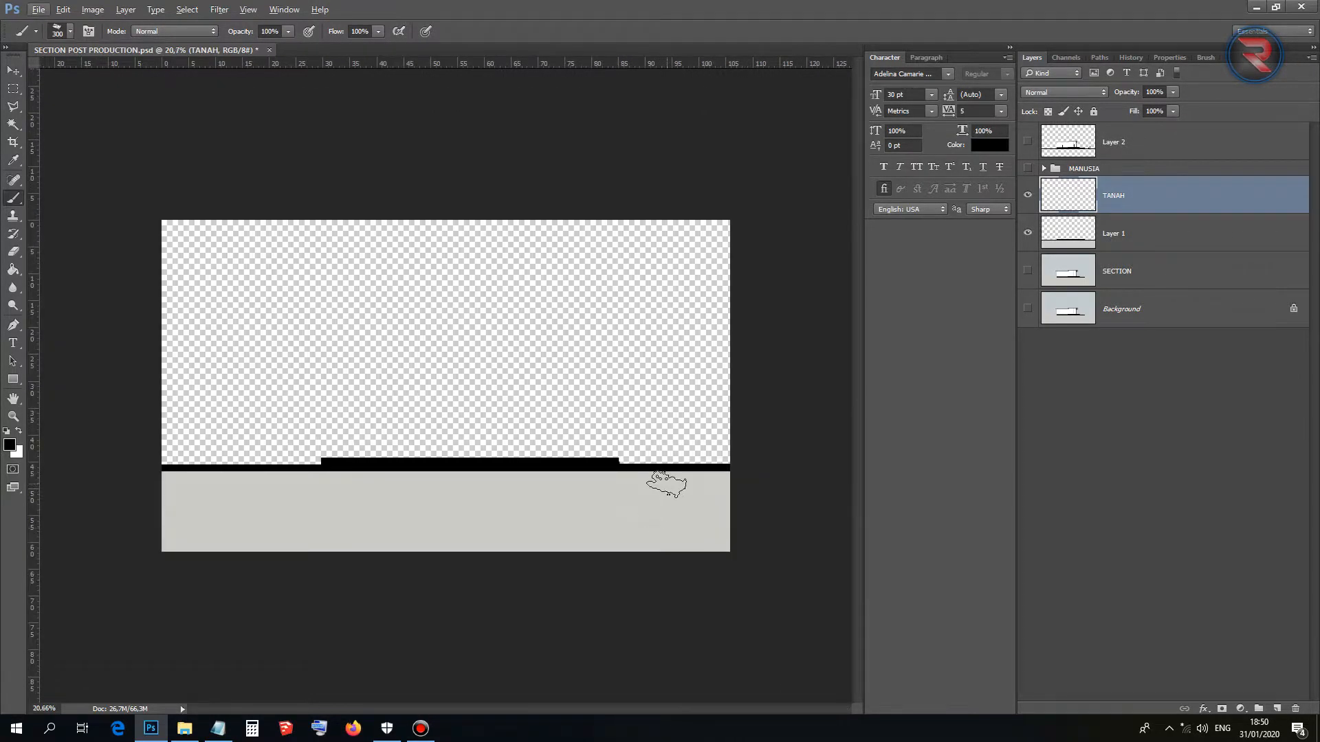
drag(671, 475, 629, 503)
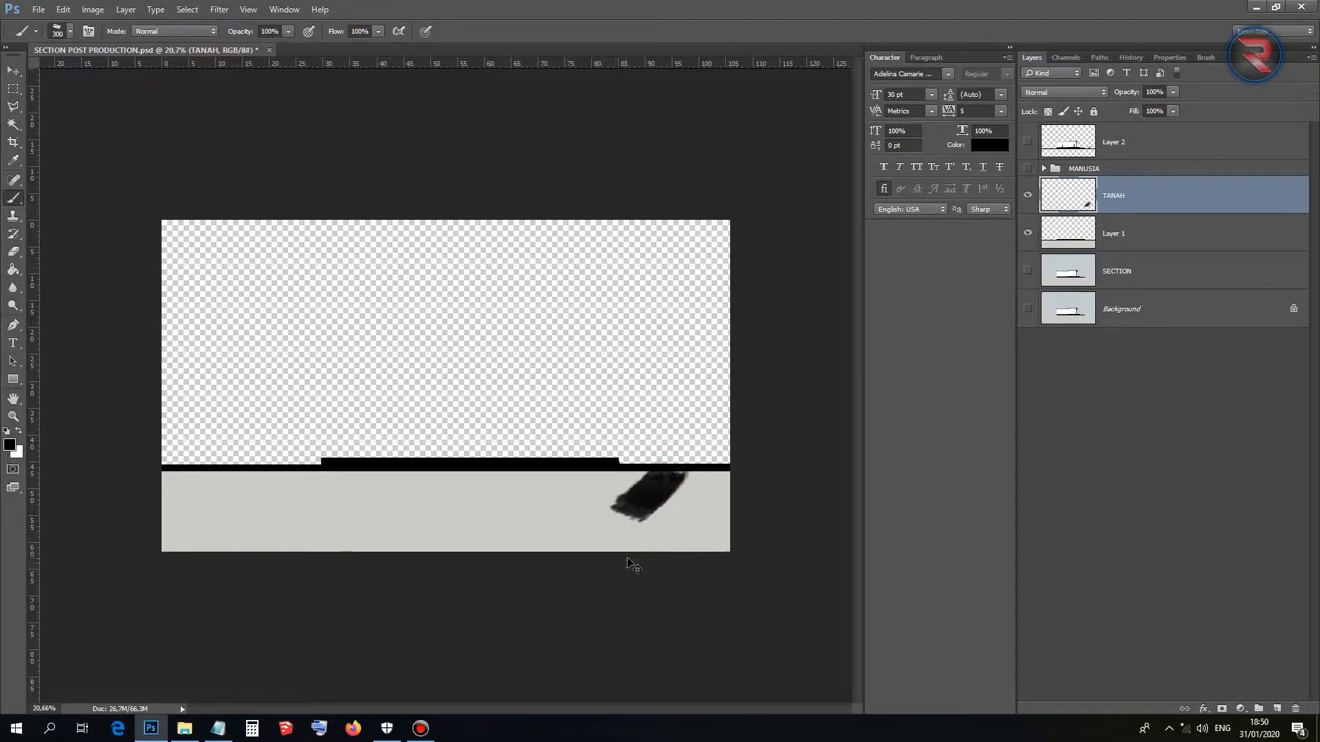
key(ctrl+z)
mouse_move(715, 471)
mouse_down()
mouse_move(690, 497)
mouse_move(691, 476)
mouse_move(654, 492)
mouse_move(644, 471)
mouse_move(596, 505)
mouse_move(608, 465)
mouse_move(574, 482)
mouse_move(567, 468)
mouse_move(535, 512)
mouse_move(429, 459)
mouse_move(374, 522)
mouse_move(453, 470)
mouse_move(430, 497)
mouse_move(378, 475)
mouse_move(391, 469)
mouse_move(354, 519)
mouse_move(368, 474)
mouse_move(314, 496)
mouse_move(309, 477)
mouse_move(334, 469)
mouse_move(288, 482)
mouse_move(279, 471)
mouse_move(259, 493)
mouse_move(253, 463)
mouse_move(228, 489)
mouse_move(230, 467)
mouse_move(200, 493)
mouse_move(199, 474)
mouse_move(165, 489)
mouse_up()
mouse_move(569, 495)
mouse_down()
mouse_move(465, 494)
mouse_move(515, 502)
mouse_move(477, 502)
mouse_move(464, 485)
mouse_up()
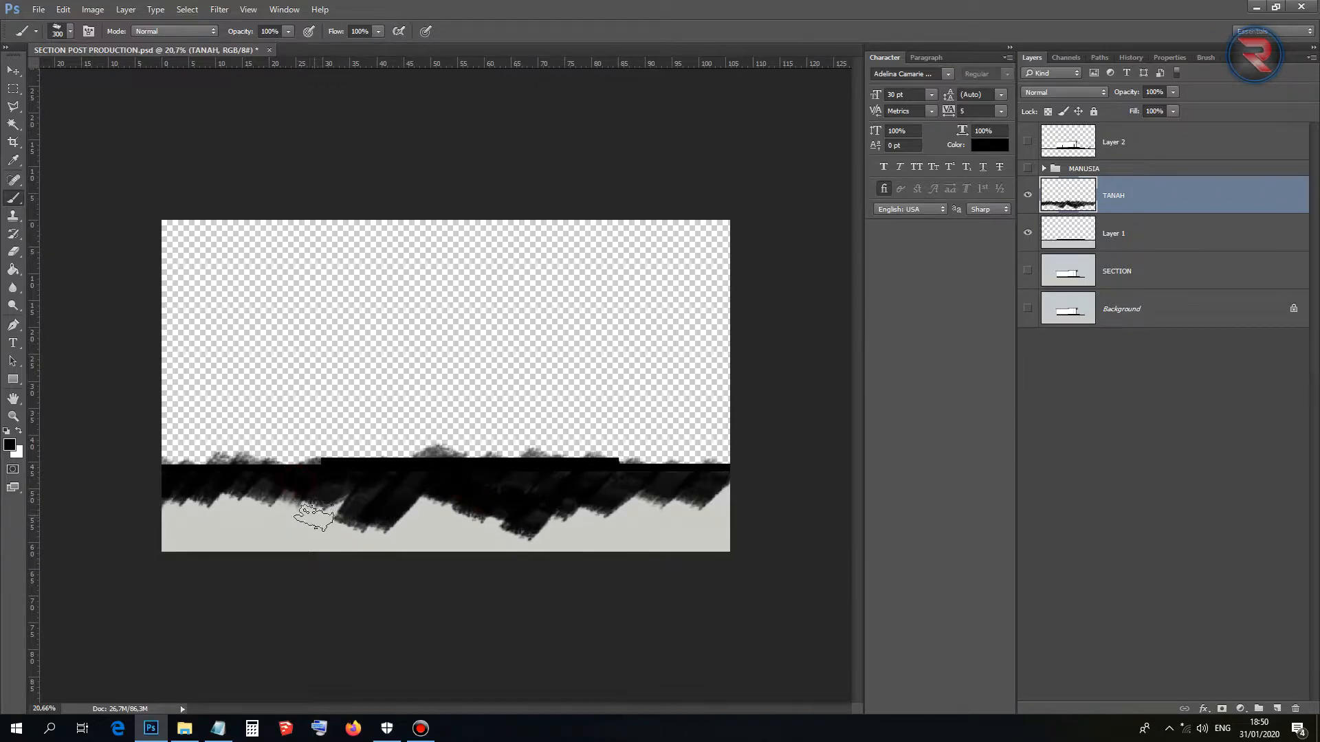
click(495, 557)
key(ctrl+z)
Switch the brush to a soft round tip at 300 px.
click(58, 33)
scroll(74, 174, up, 6)
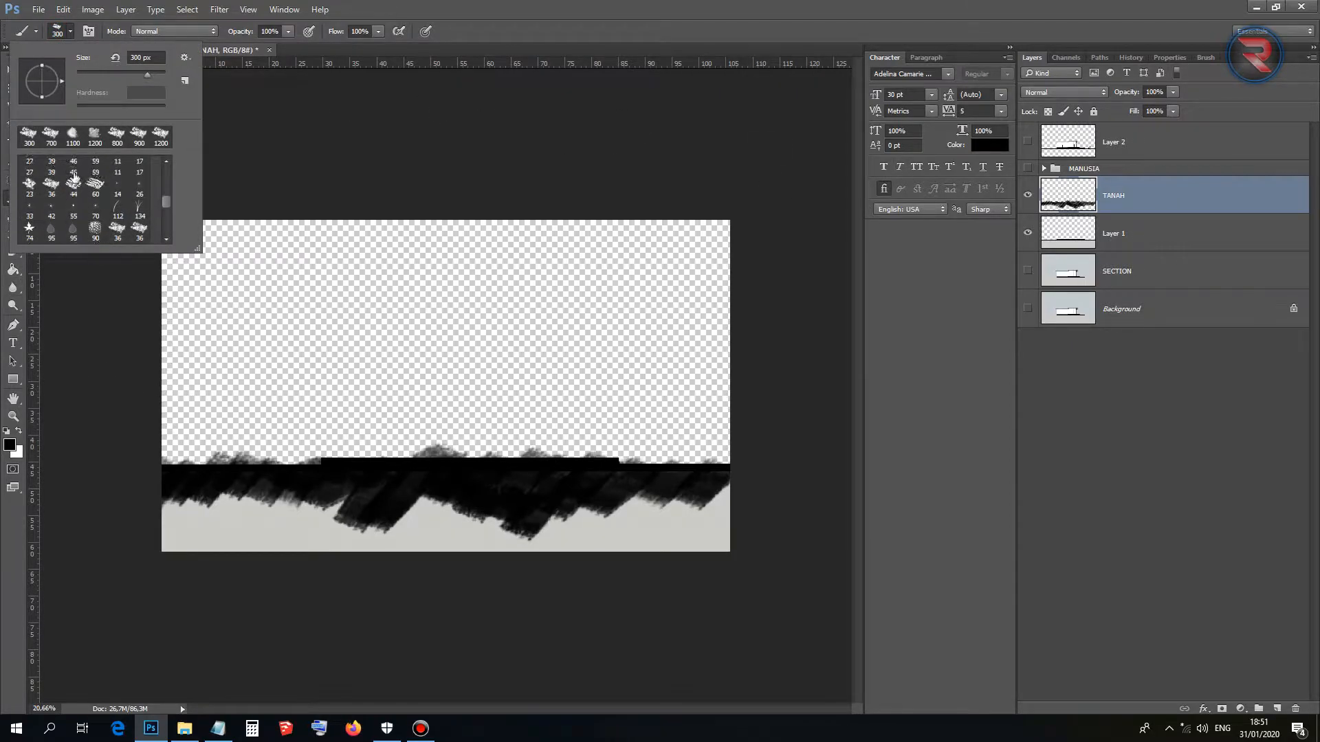
double_click(118, 180)
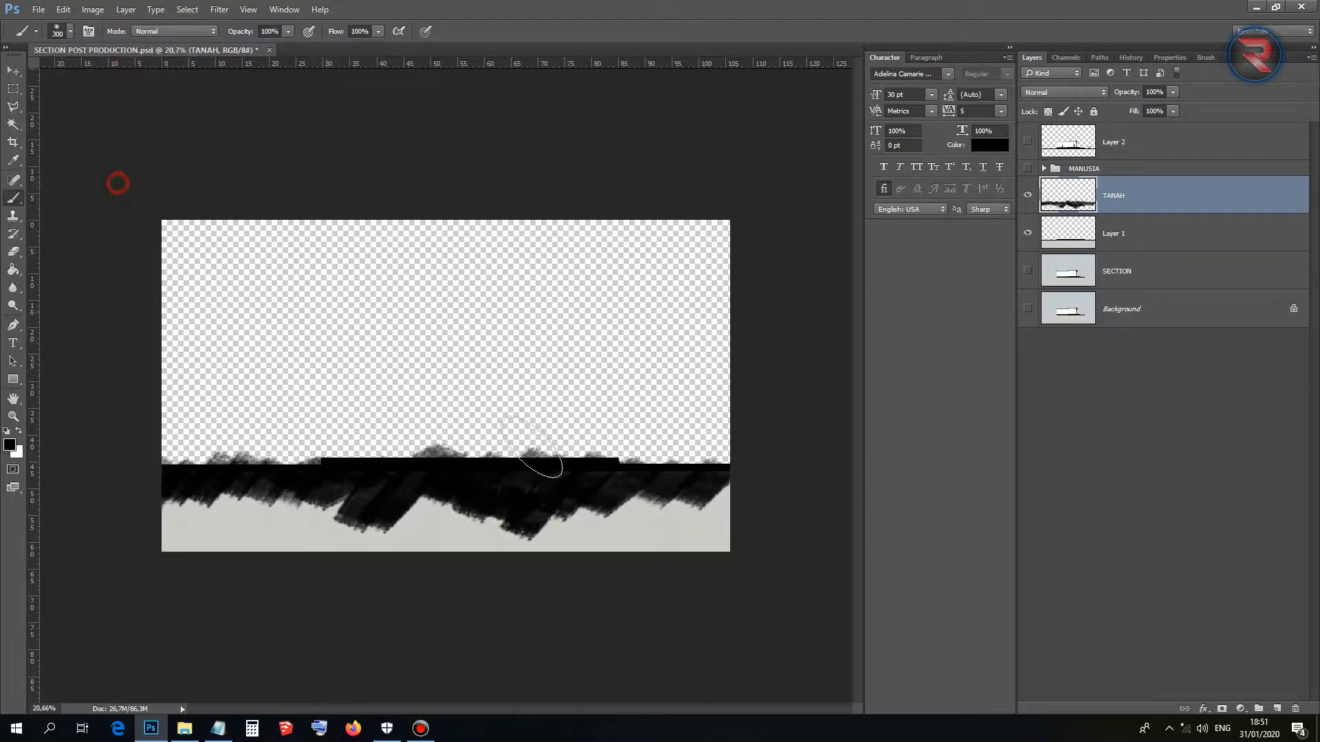
click(64, 35)
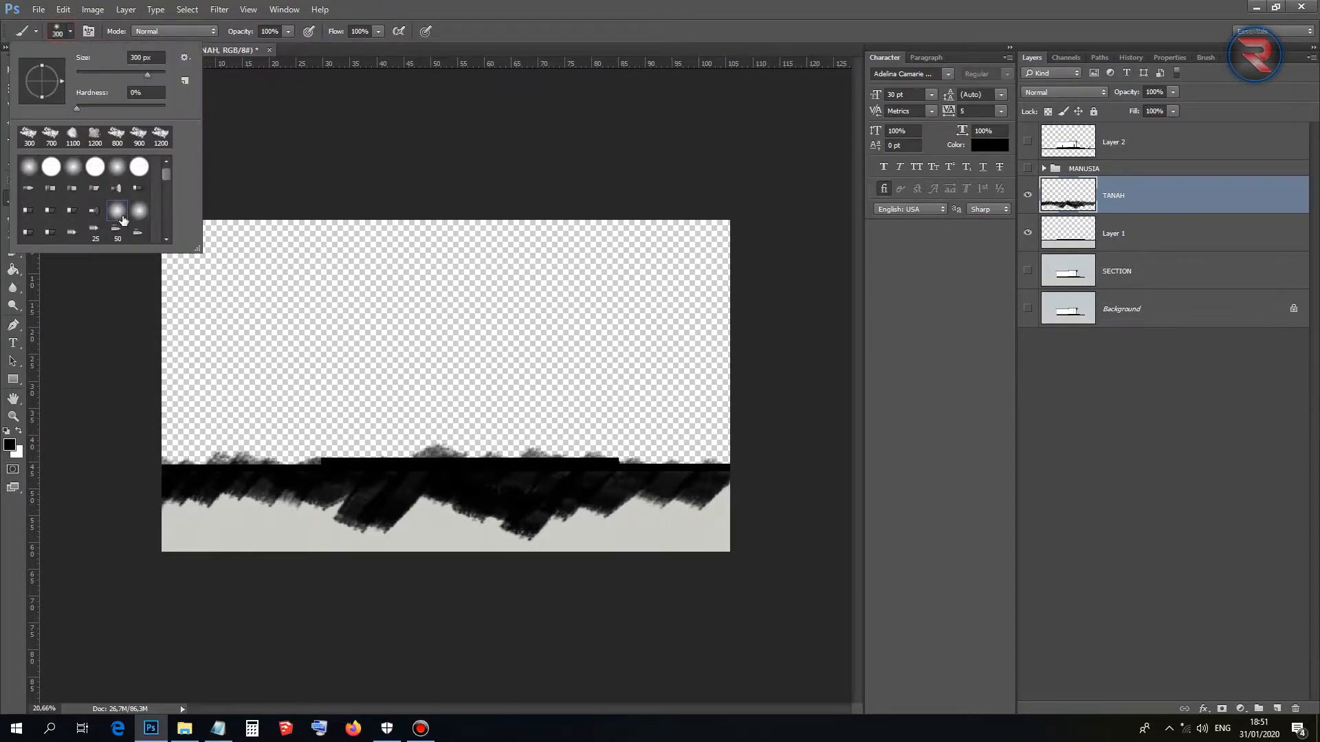
double_click(117, 168)
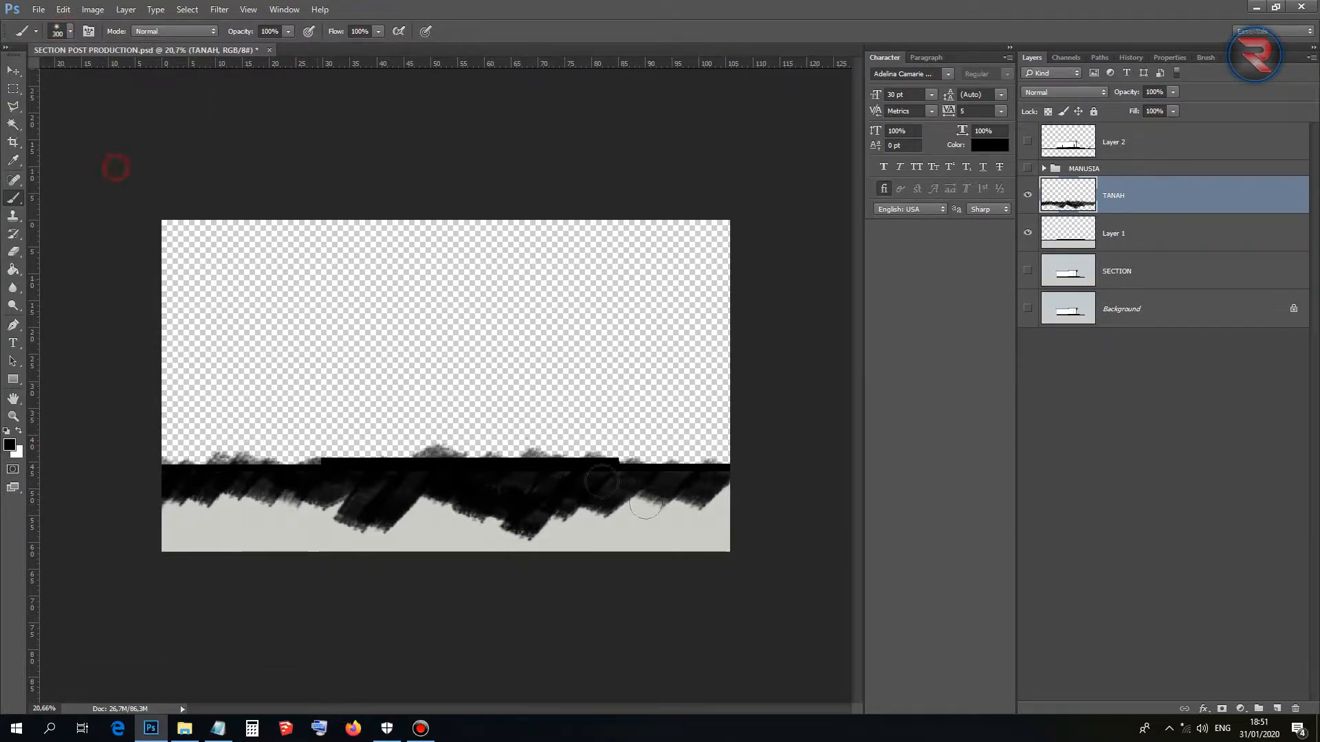
Paint soft black strokes over the rough ground texture from the right edge to the left edge on the TANAH layer.
click(720, 491)
click(699, 511)
key(ctrl+alt+z)
key(ctrl+alt+z)
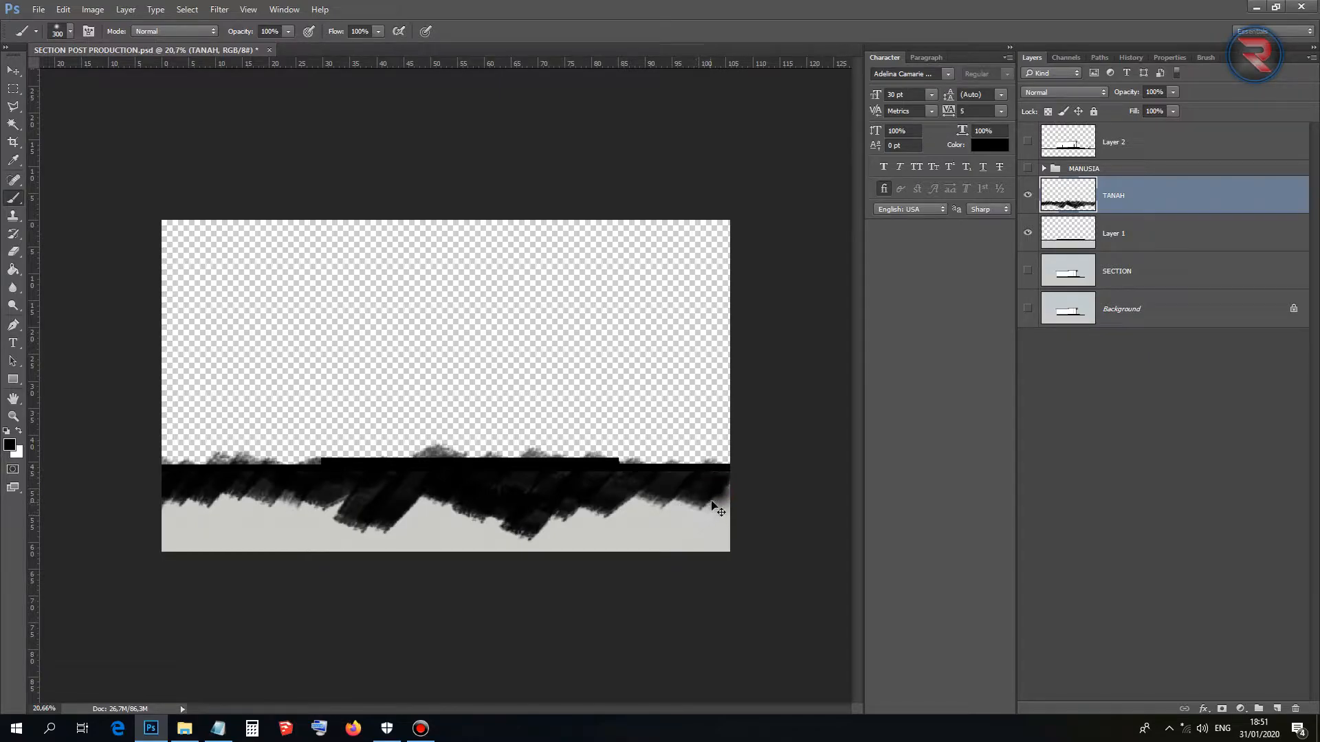
mouse_move(713, 479)
mouse_down()
mouse_move(694, 498)
mouse_move(635, 489)
mouse_move(521, 521)
mouse_move(420, 483)
mouse_move(368, 513)
mouse_move(306, 485)
mouse_move(164, 493)
mouse_up()
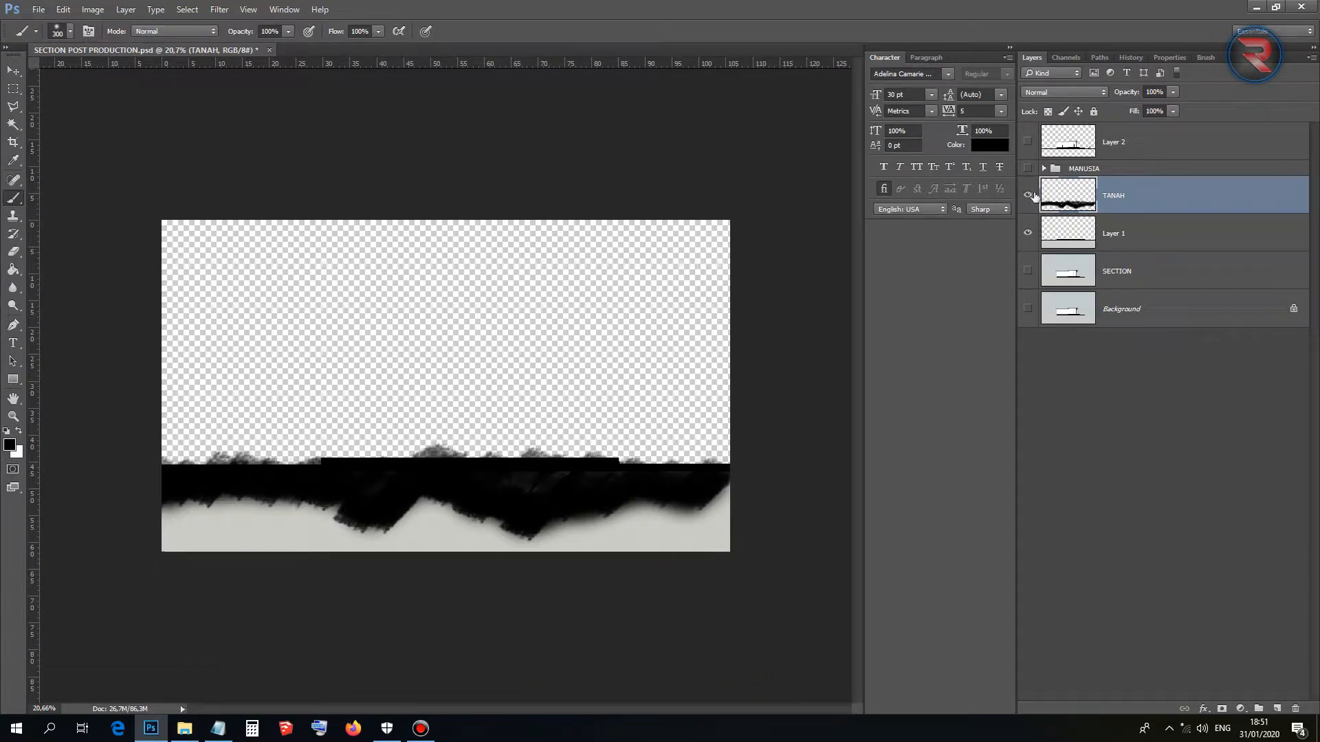
Hide the TANAH layer and select the black ground strip on Layer 1 with the Magic Wand at tolerance 25.
click(1029, 231)
click(1129, 234)
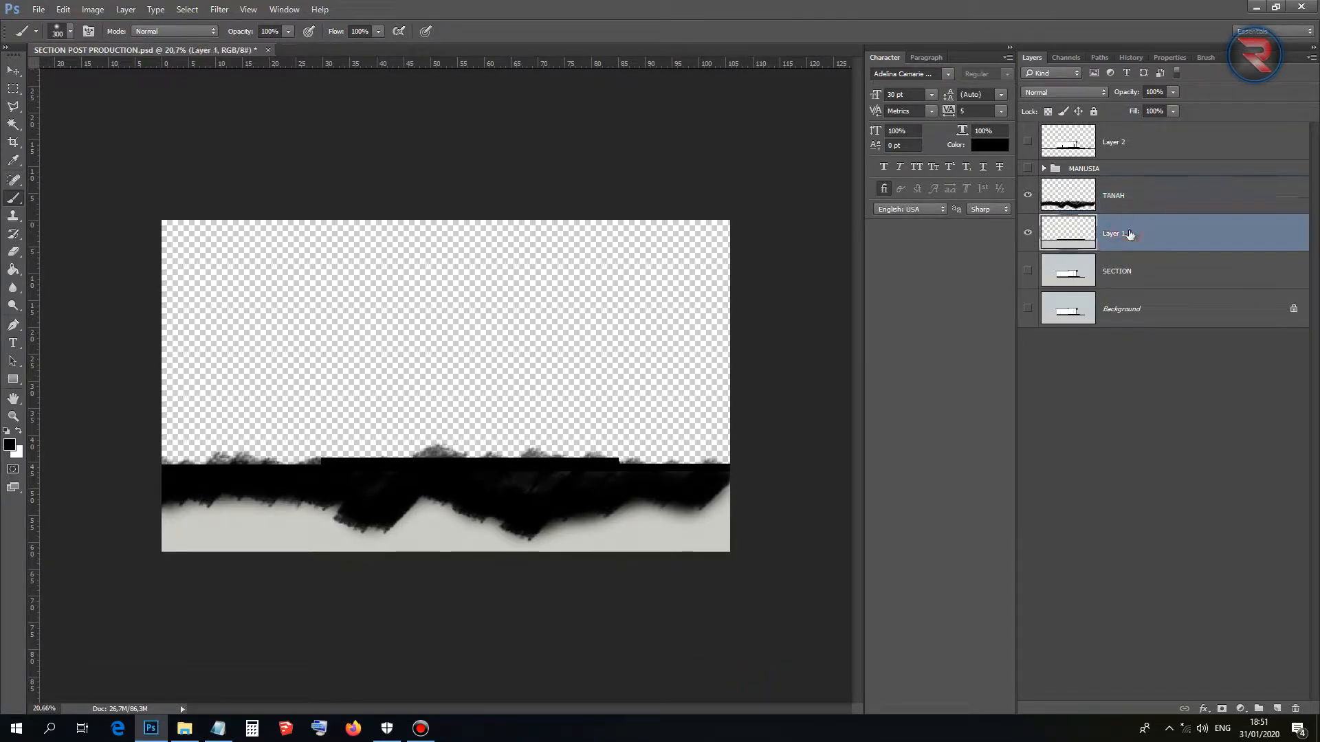
click(1030, 195)
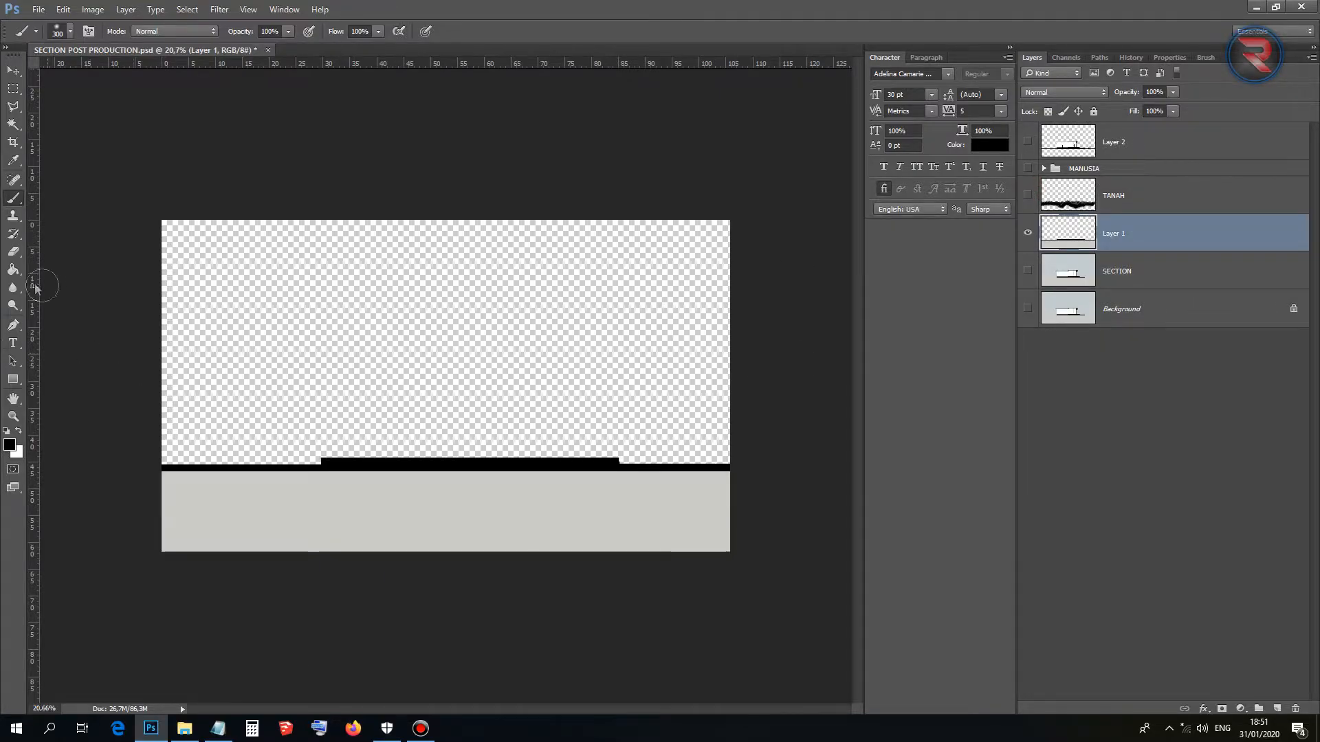
click(14, 124)
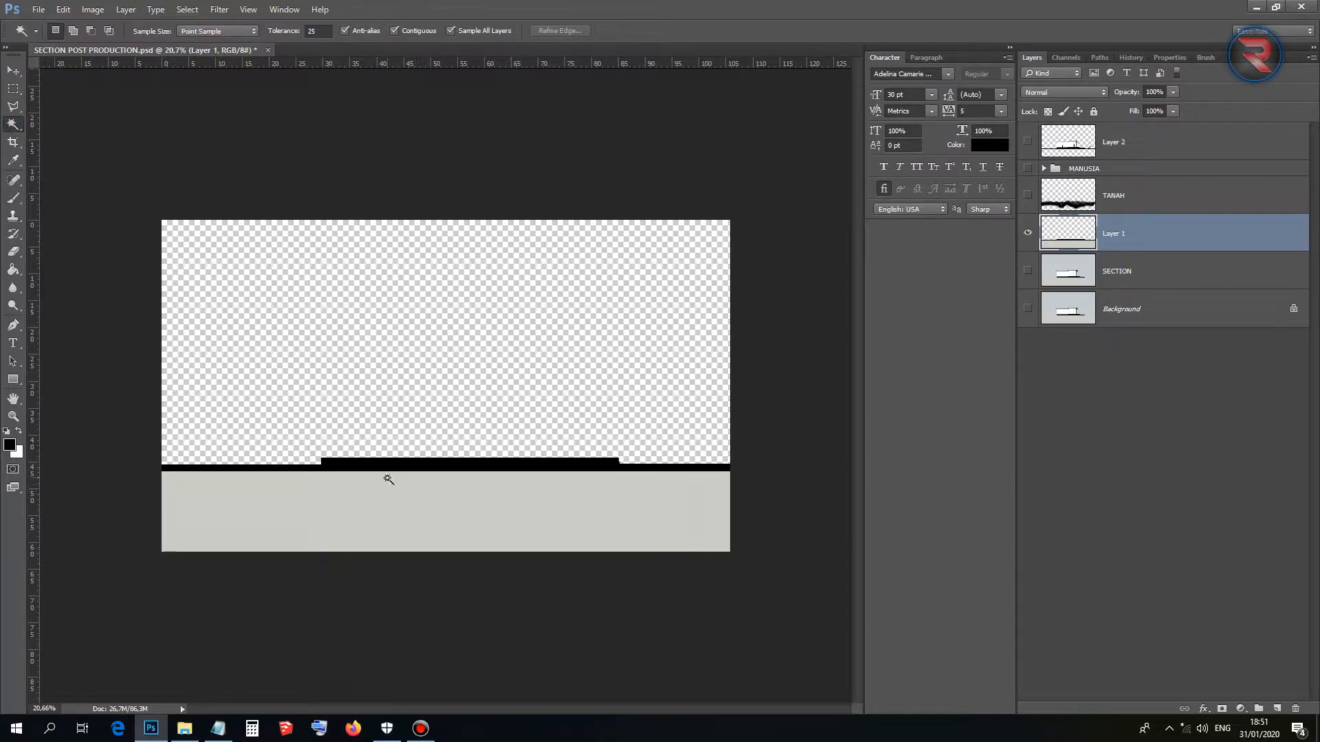
scroll(389, 479, up, 3)
click(267, 492)
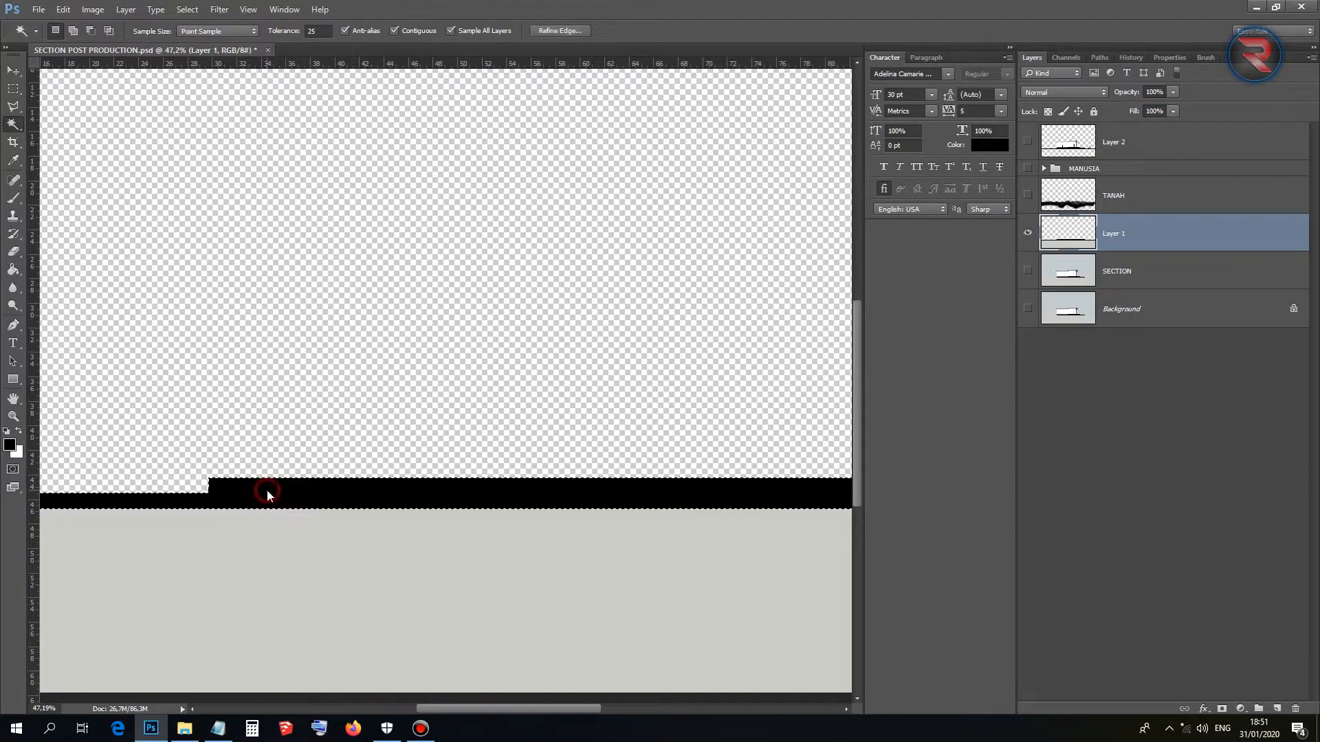
Show the TANAH layer, invert the ground-strip selection and try to delete everything outside the strip from TANAH.
scroll(267, 491, down, 3)
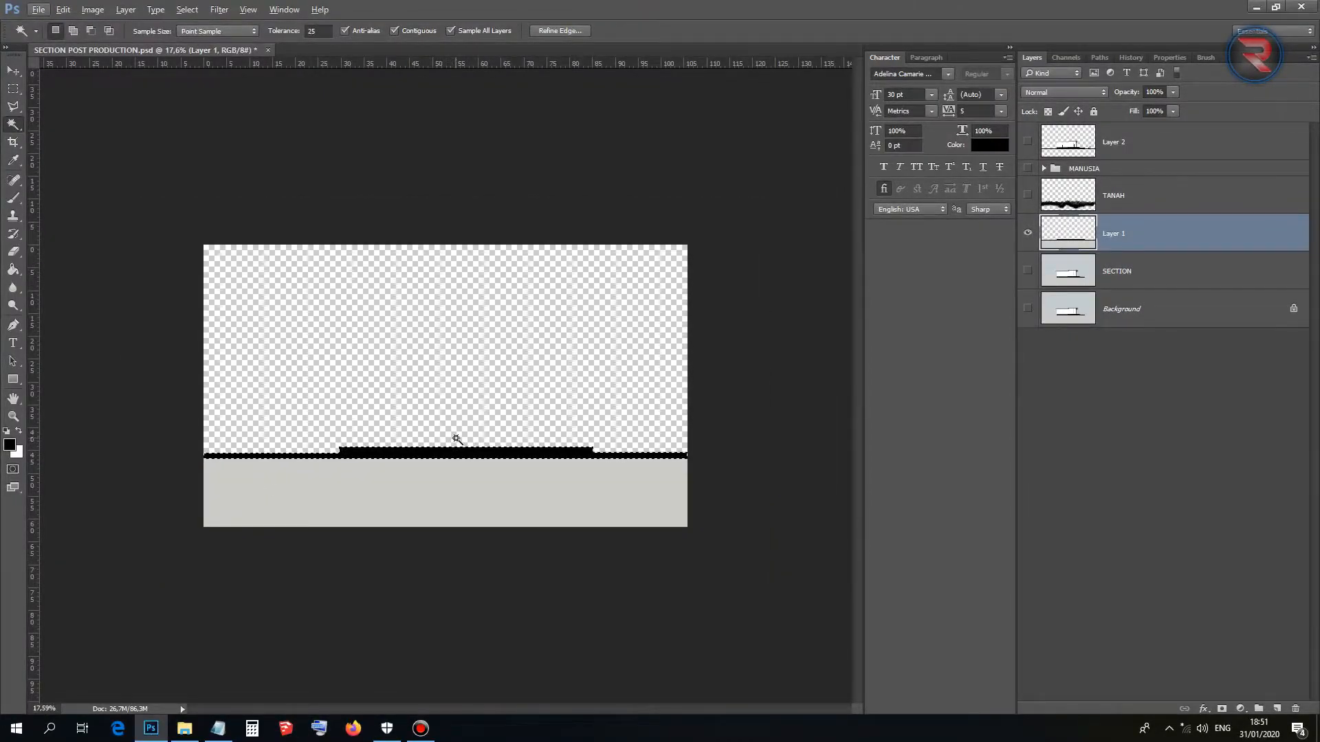
click(1147, 198)
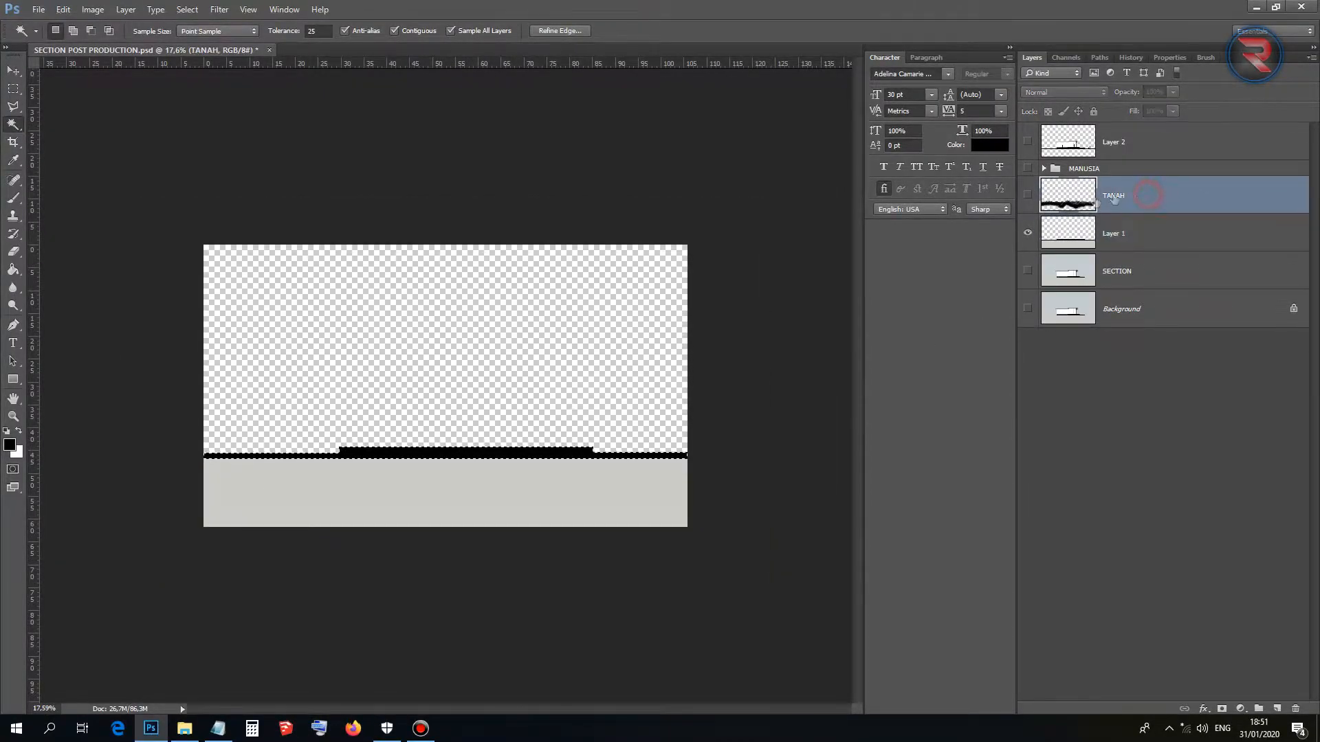
click(1029, 195)
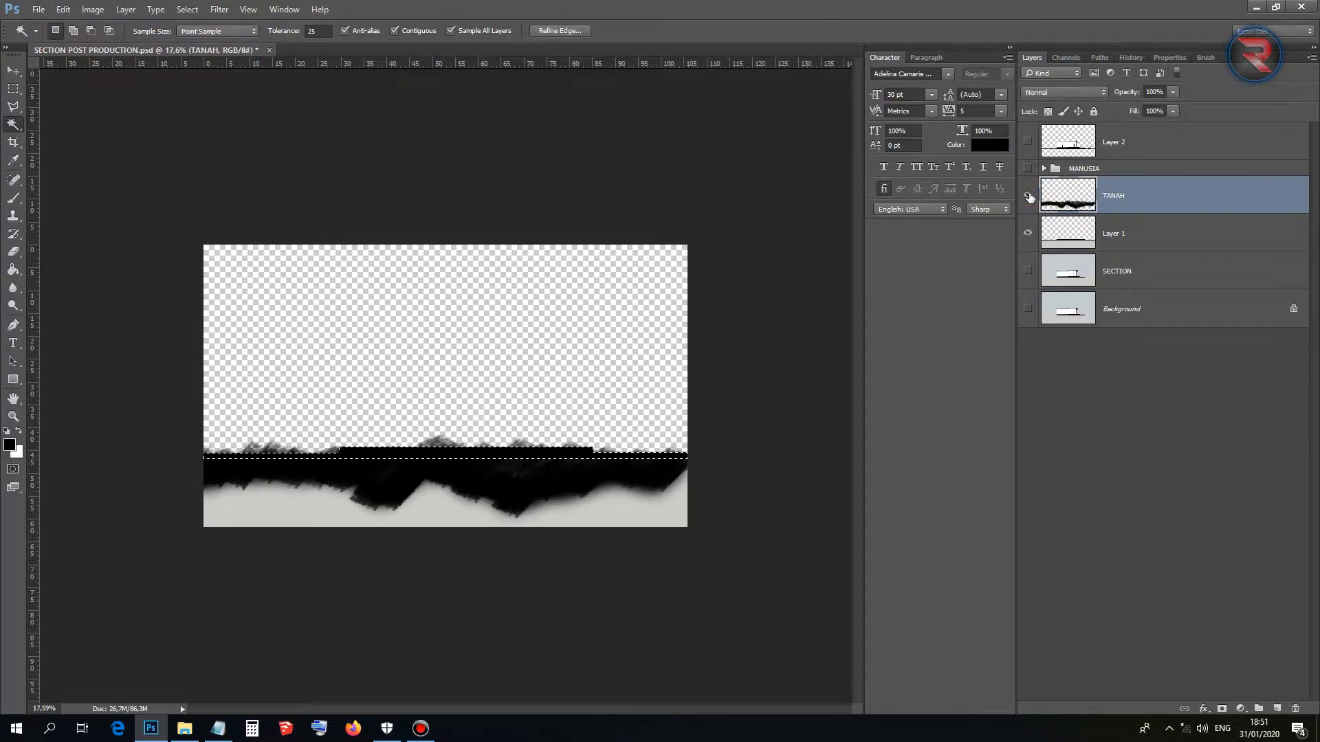
right_click(568, 346)
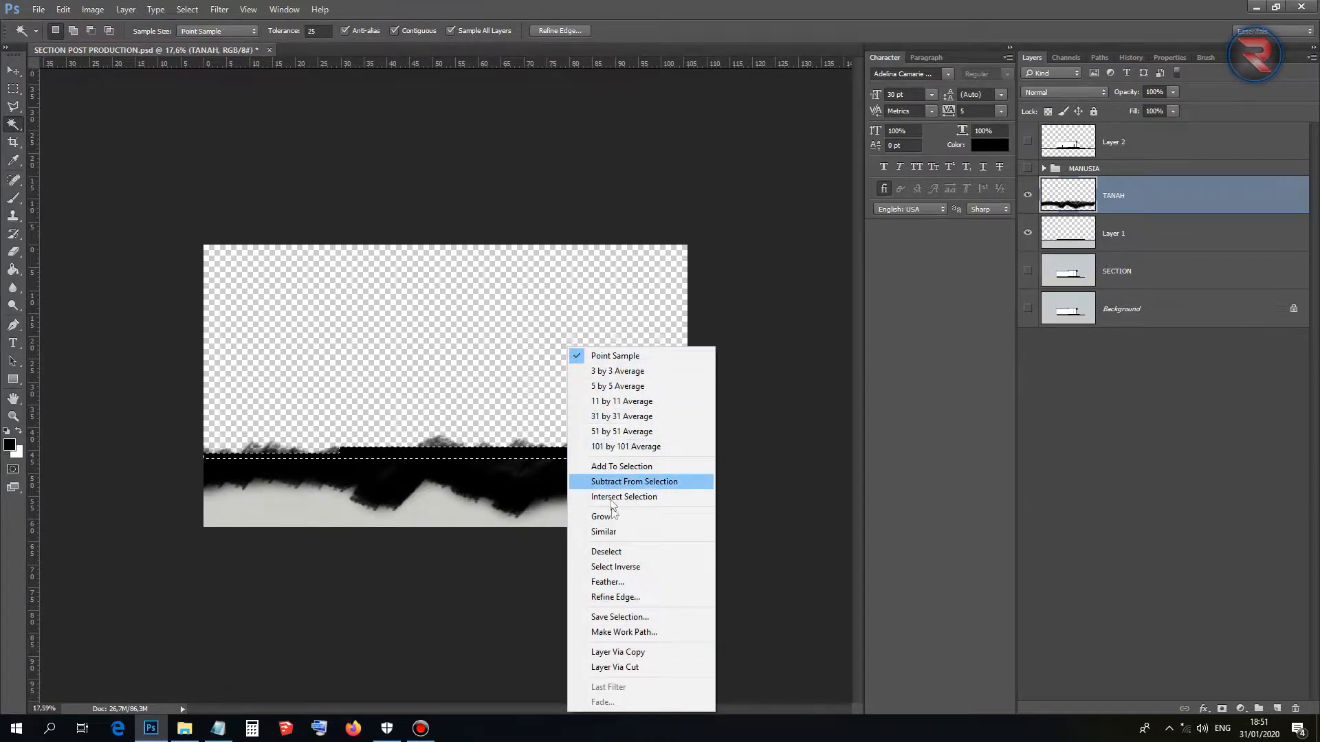
click(616, 567)
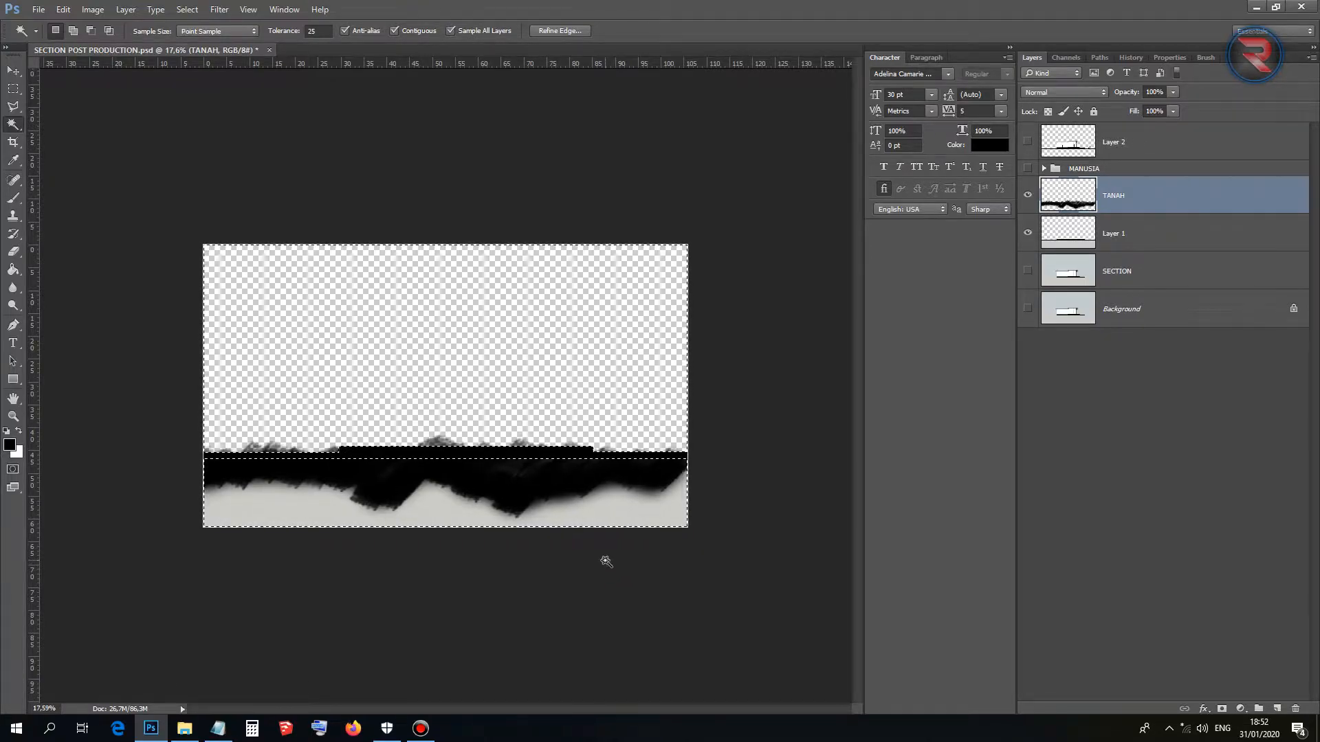
key(Delete)
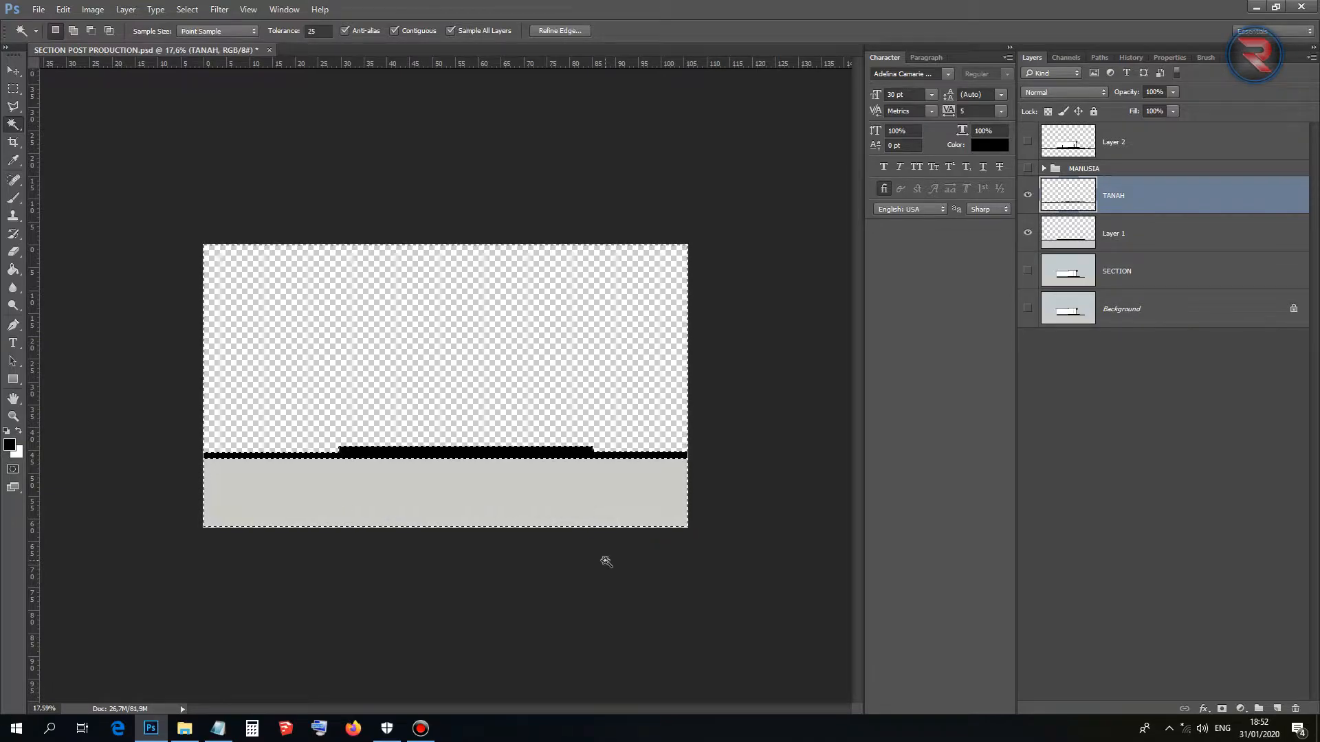
Undo the deletion on TANAH, invert the selection back and deselect.
key(ctrl+z)
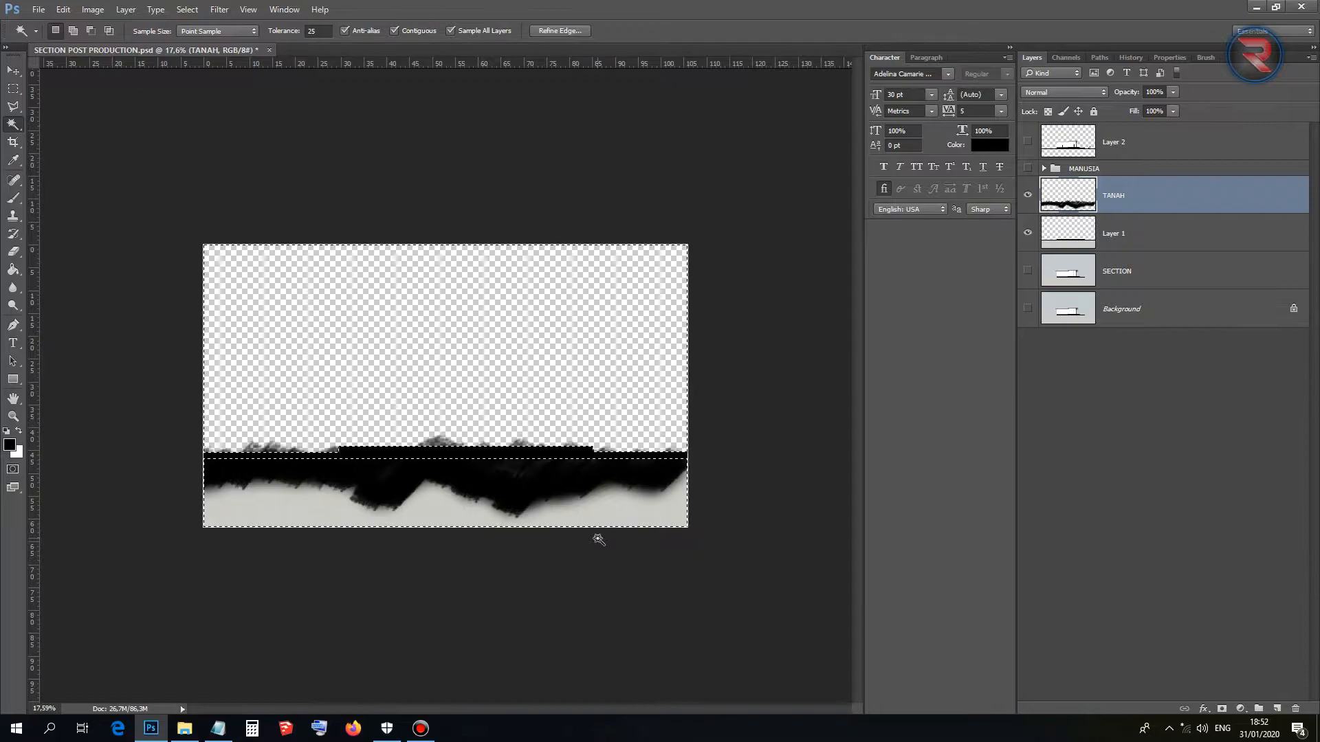
key(ctrl+shift+i)
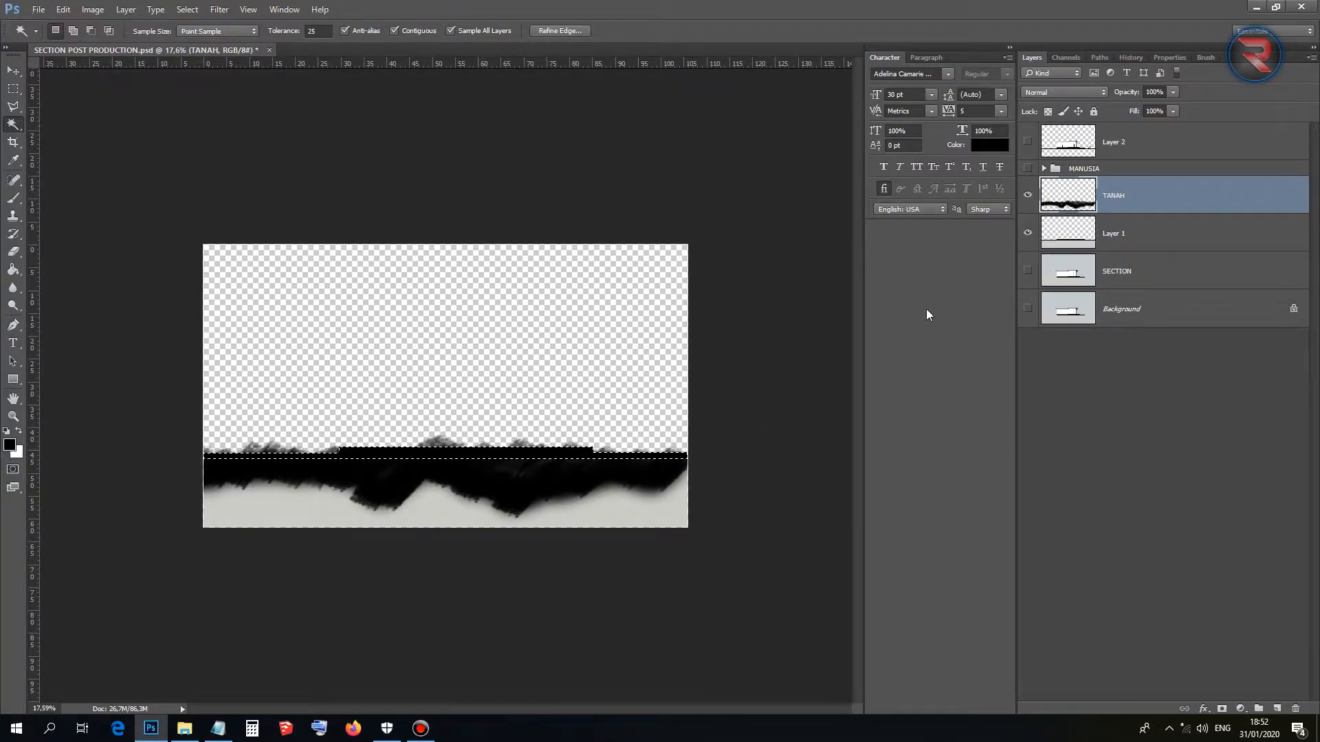
key(ctrl+d)
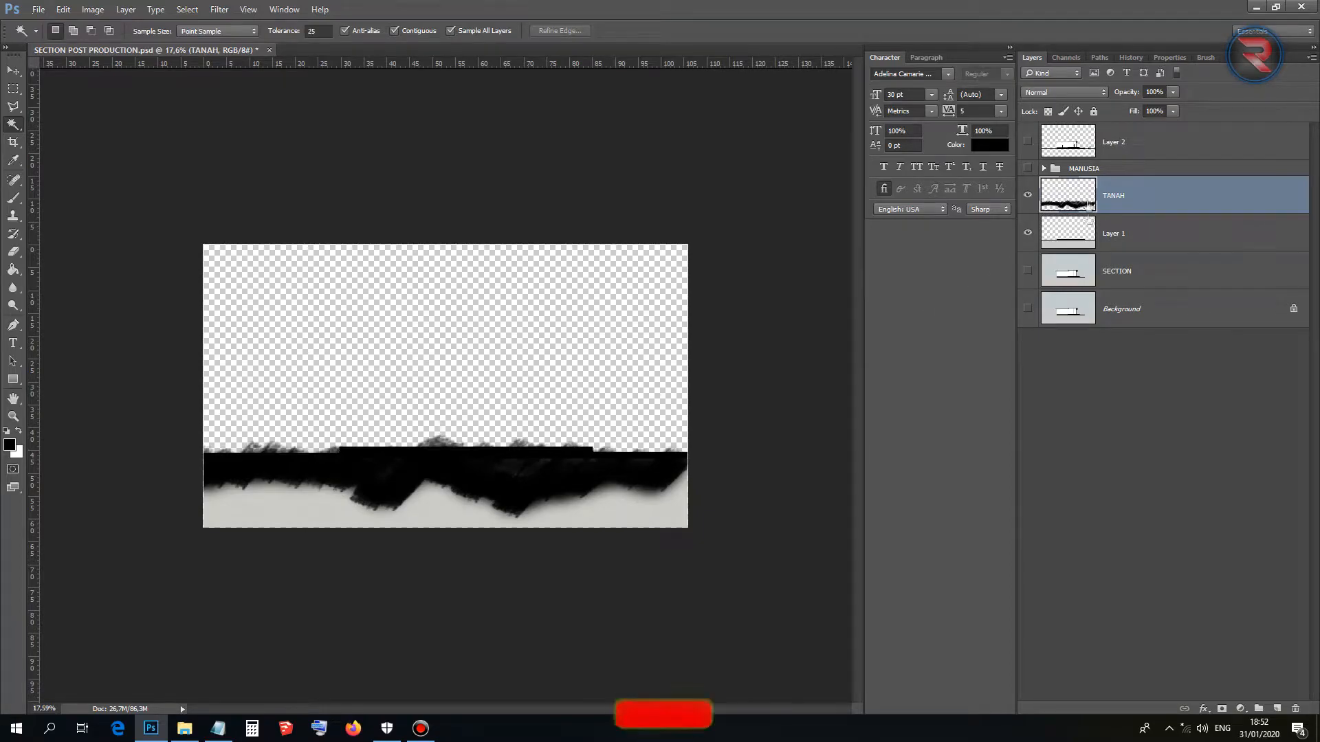
Hide the TANAH layer and select both the black ground strip and the grey area below it on Layer 1 with the Magic Wand.
click(1097, 248)
click(1027, 195)
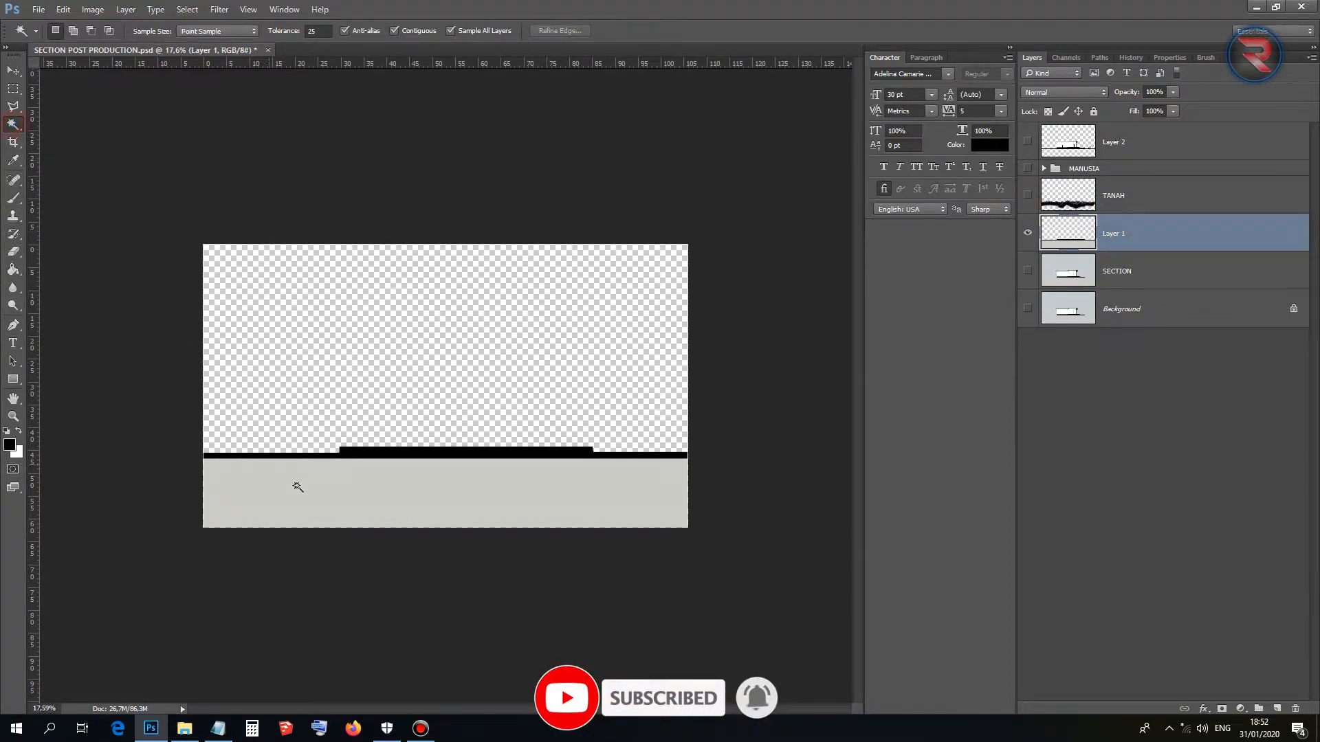
scroll(354, 491, up, 6)
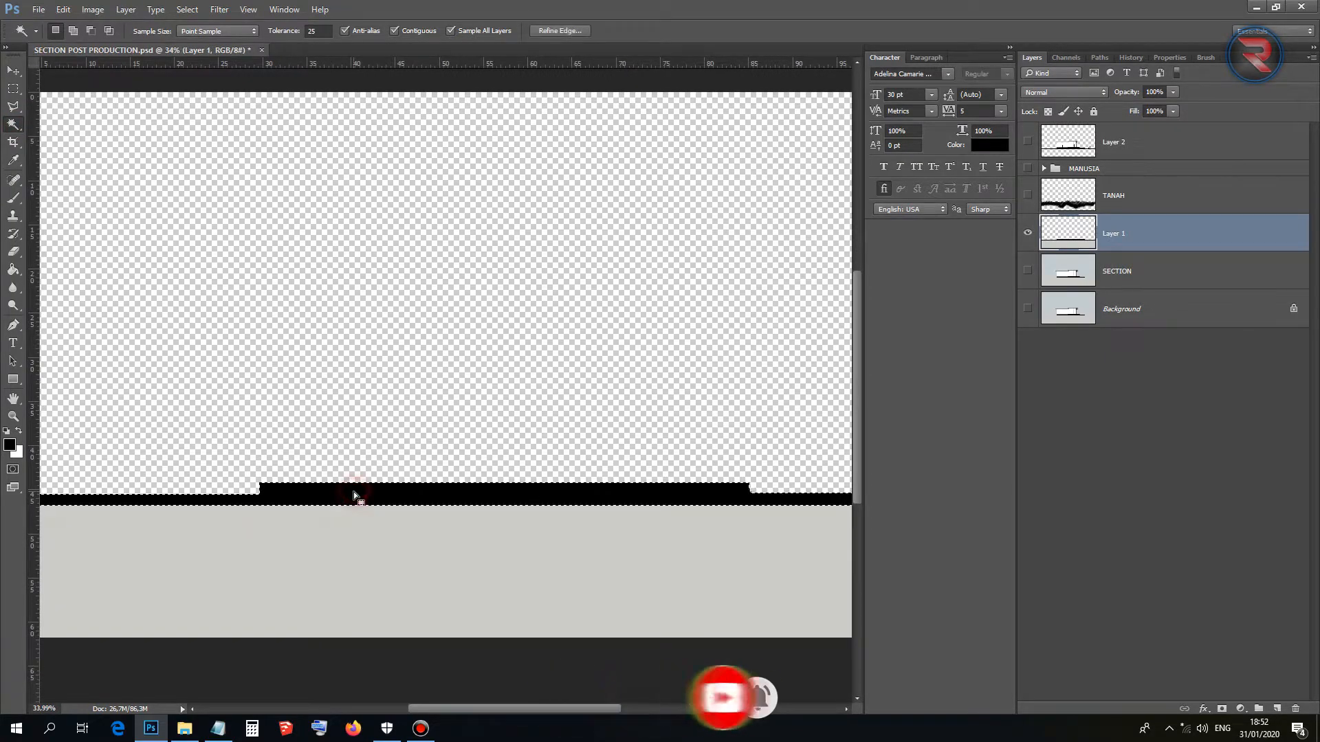
scroll(354, 492, down, 2)
shift+click(354, 495)
scroll(356, 496, down, 3)
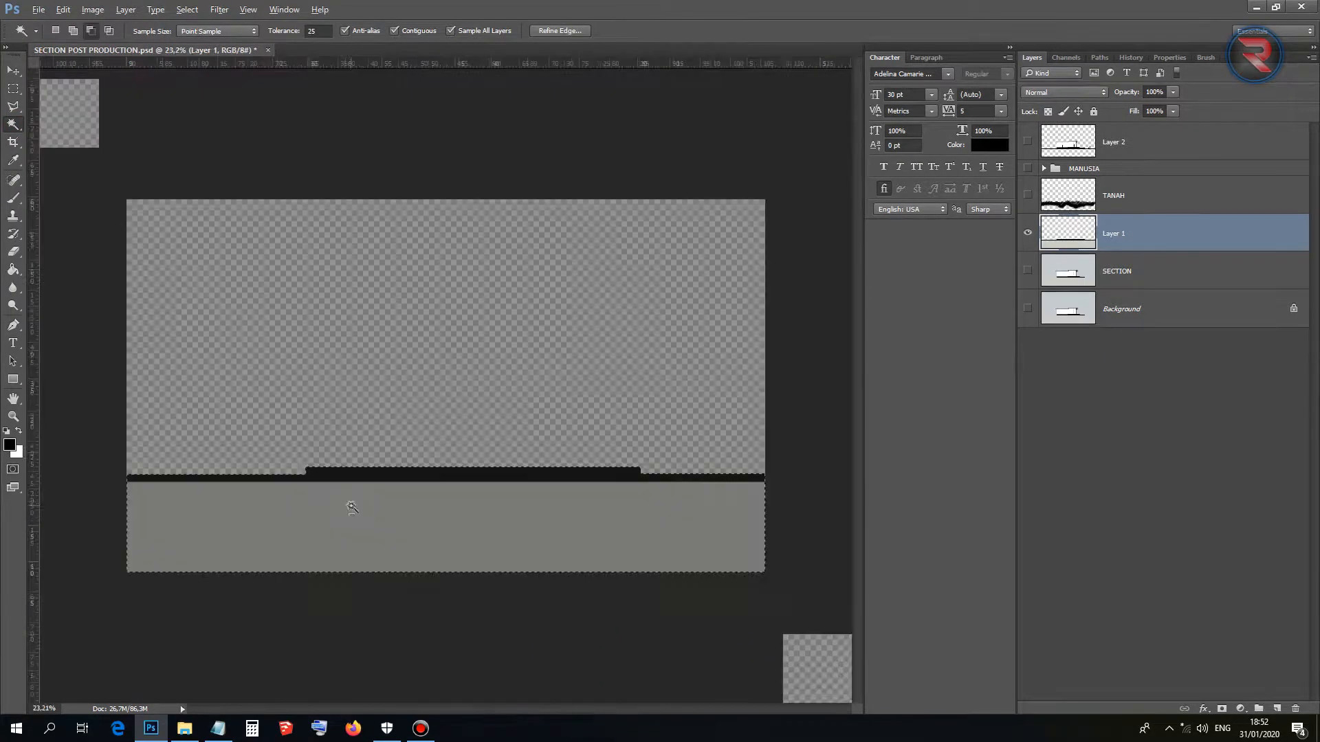
Show the TANAH layer, invert the selection, delete the strokes above the ground line from TANAH and deselect.
click(1128, 204)
click(1026, 196)
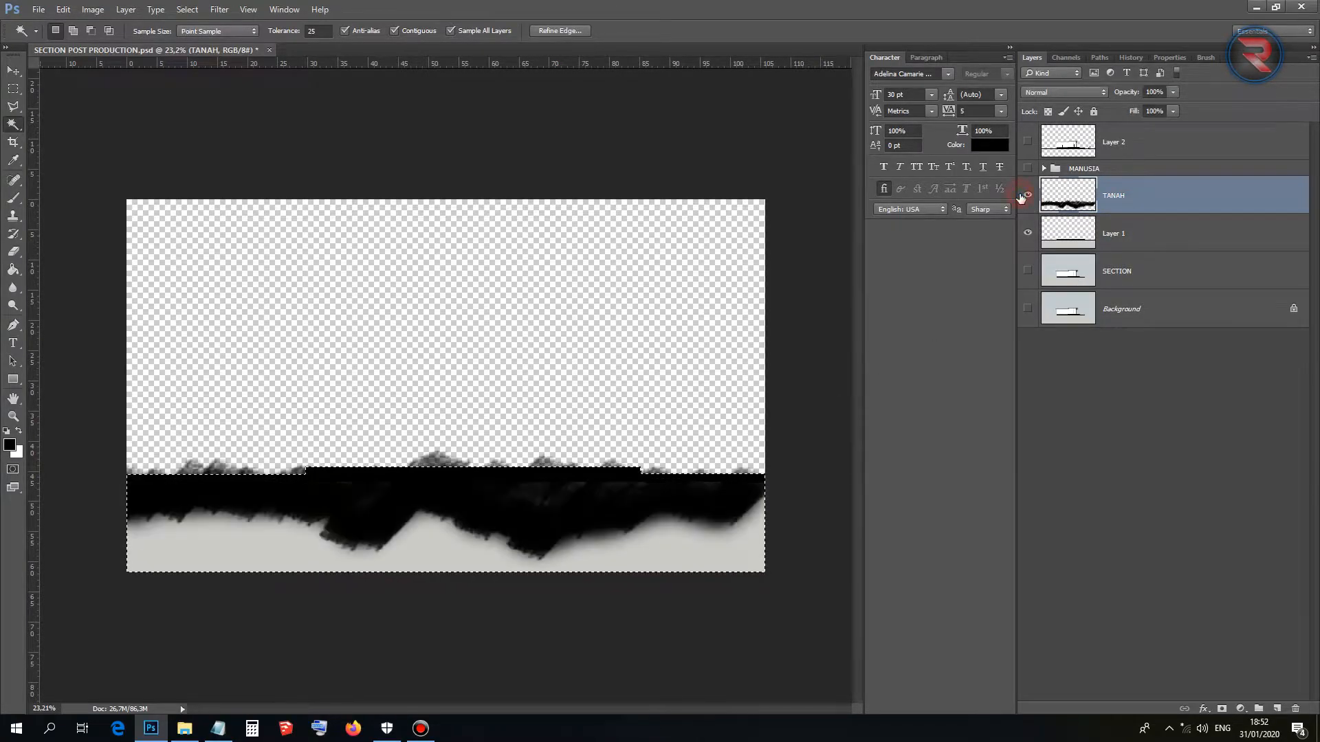
right_click(388, 308)
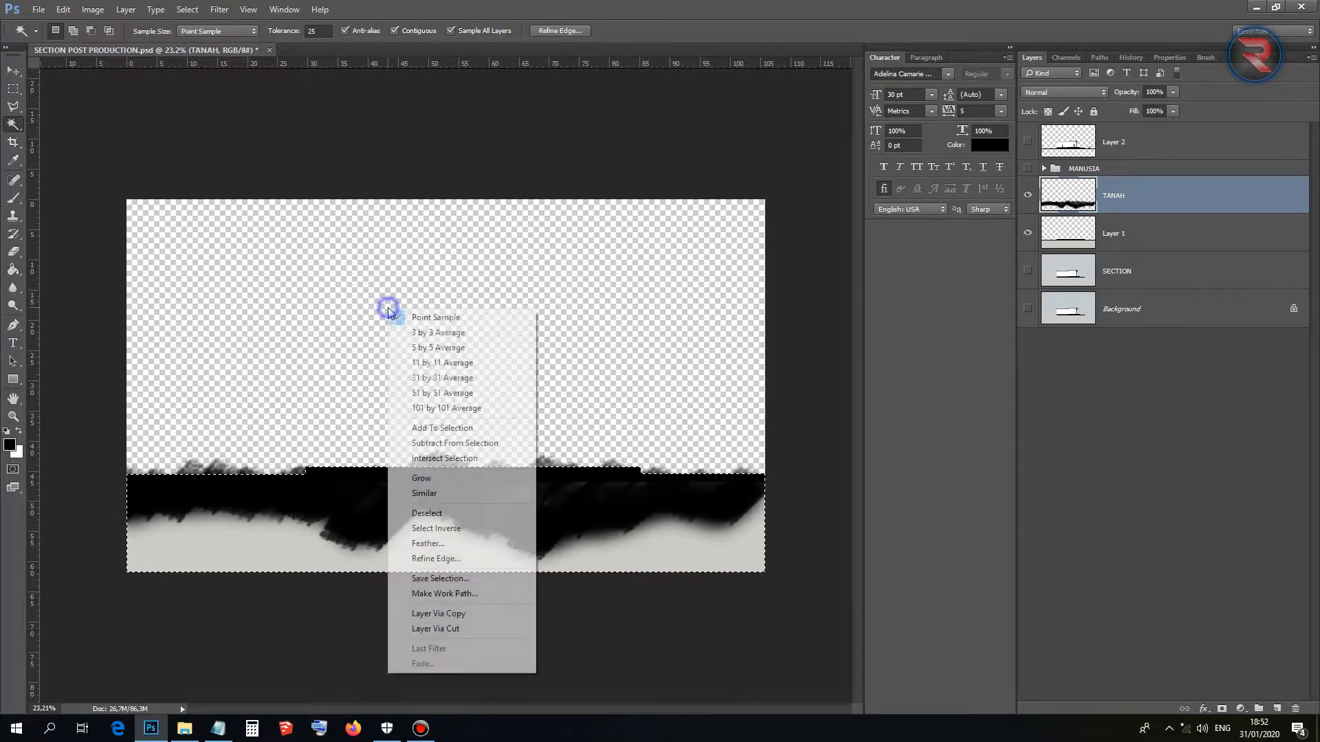
click(465, 528)
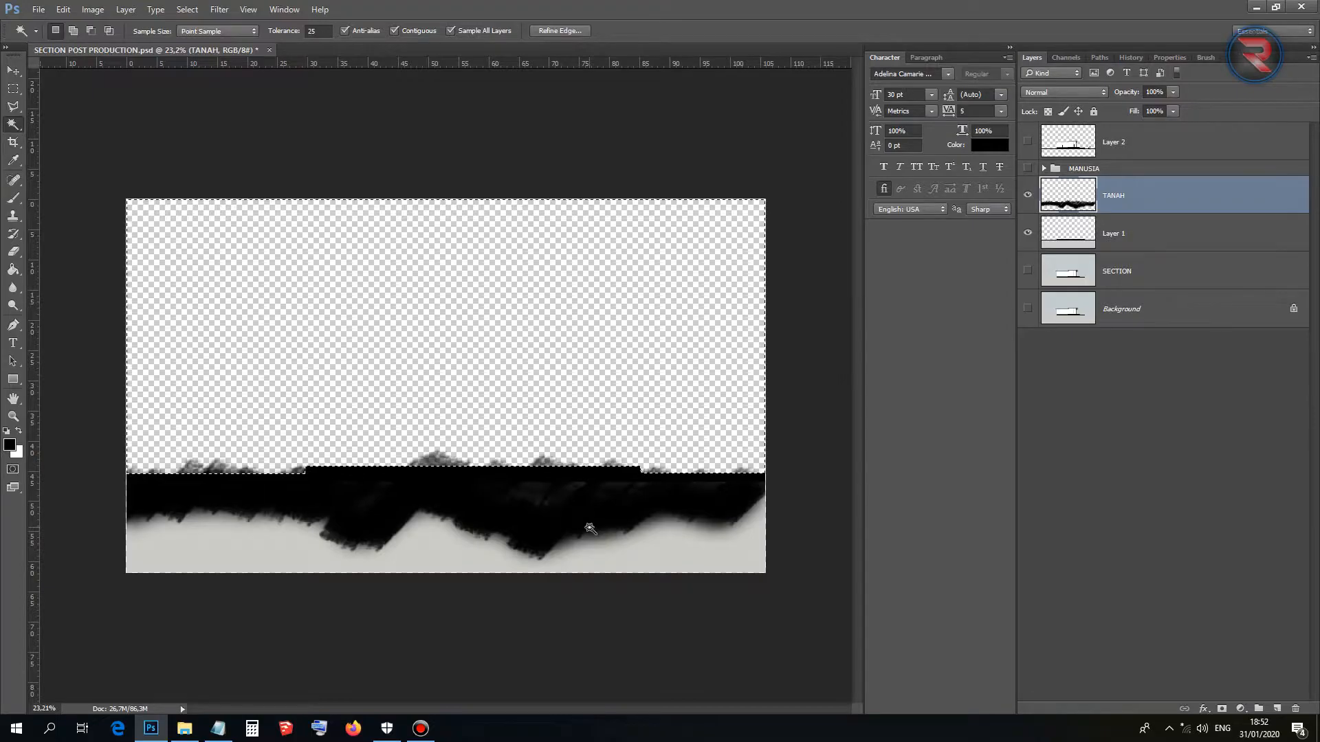
key(Delete)
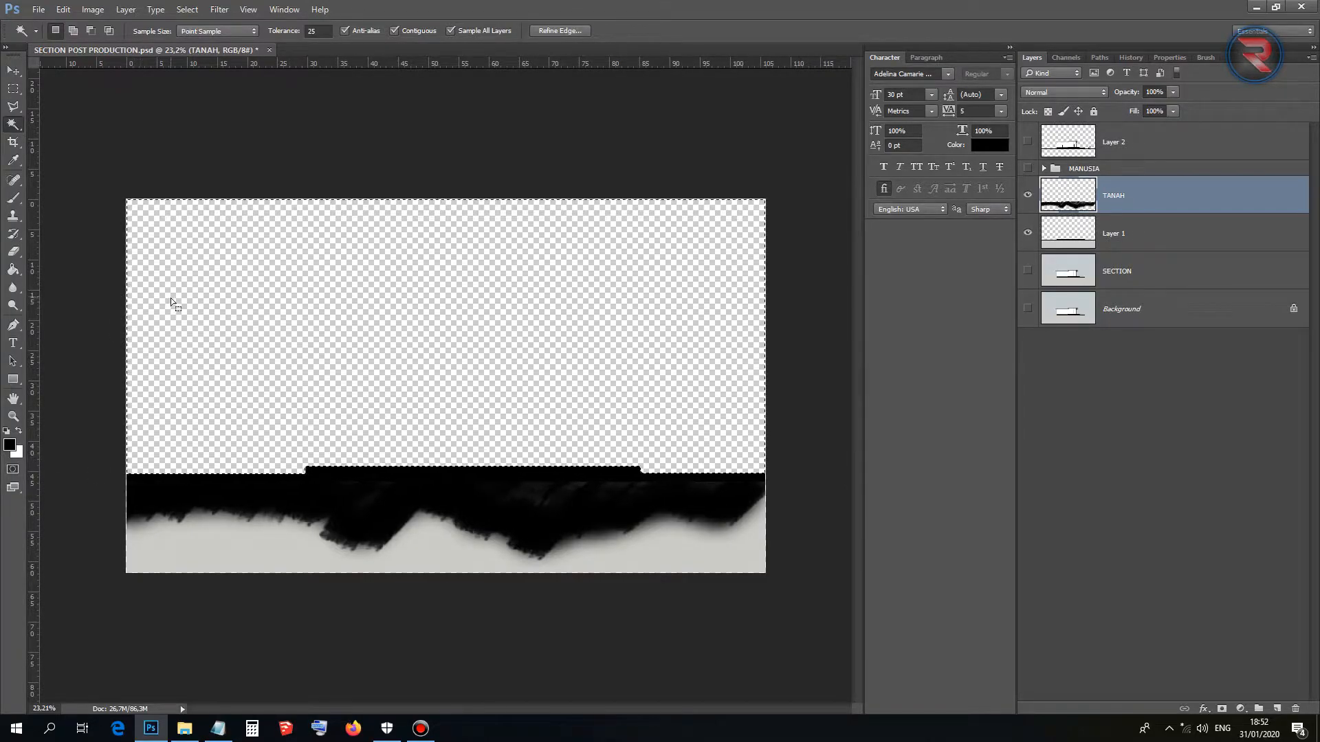
key(ctrl+d)
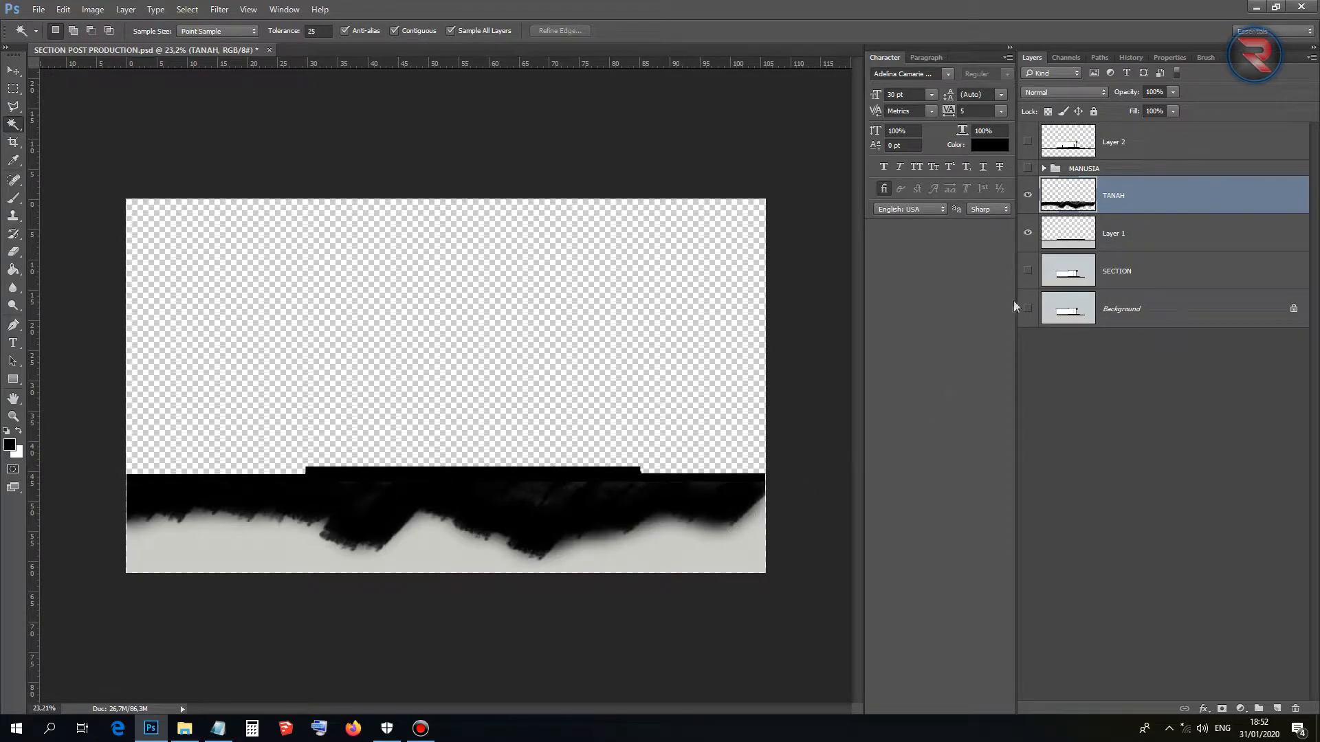
Show the MANUSIA group and Layer 2, and set the TANAH layer to 84% fill and 100% opacity.
click(1029, 169)
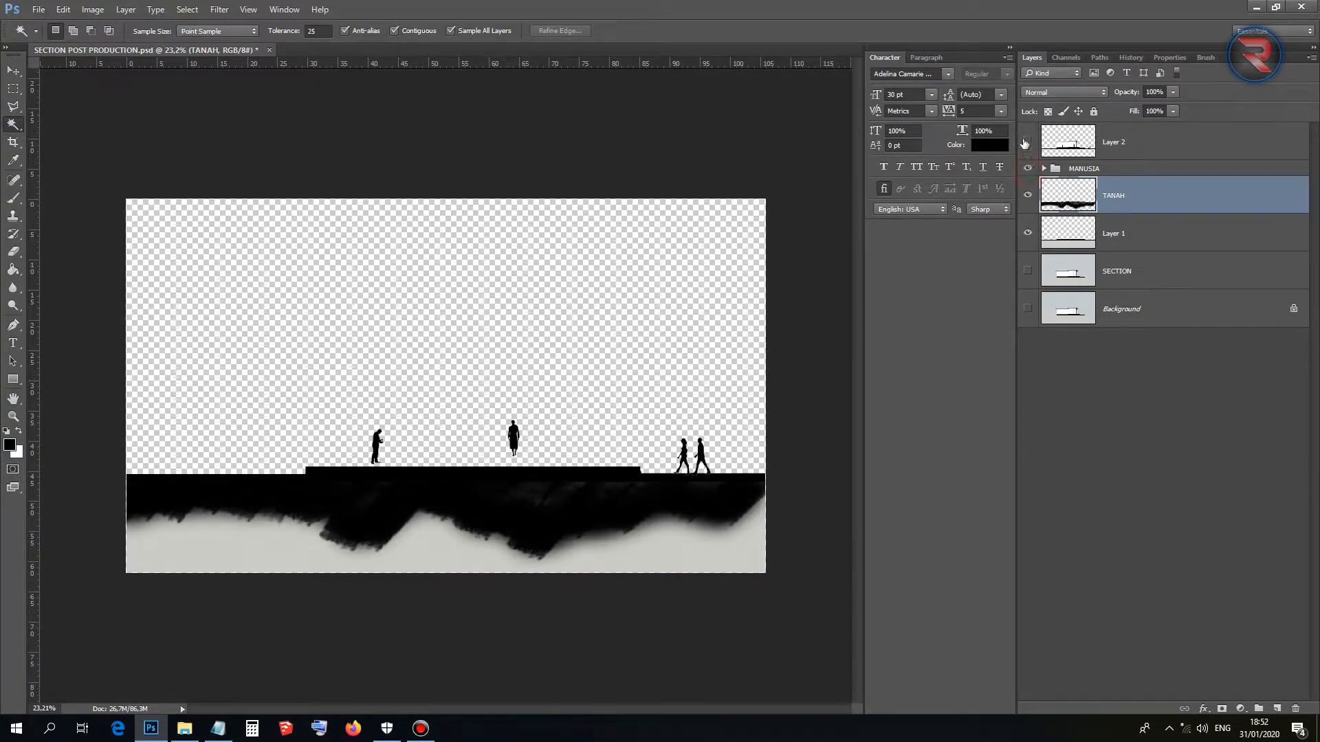
click(1027, 142)
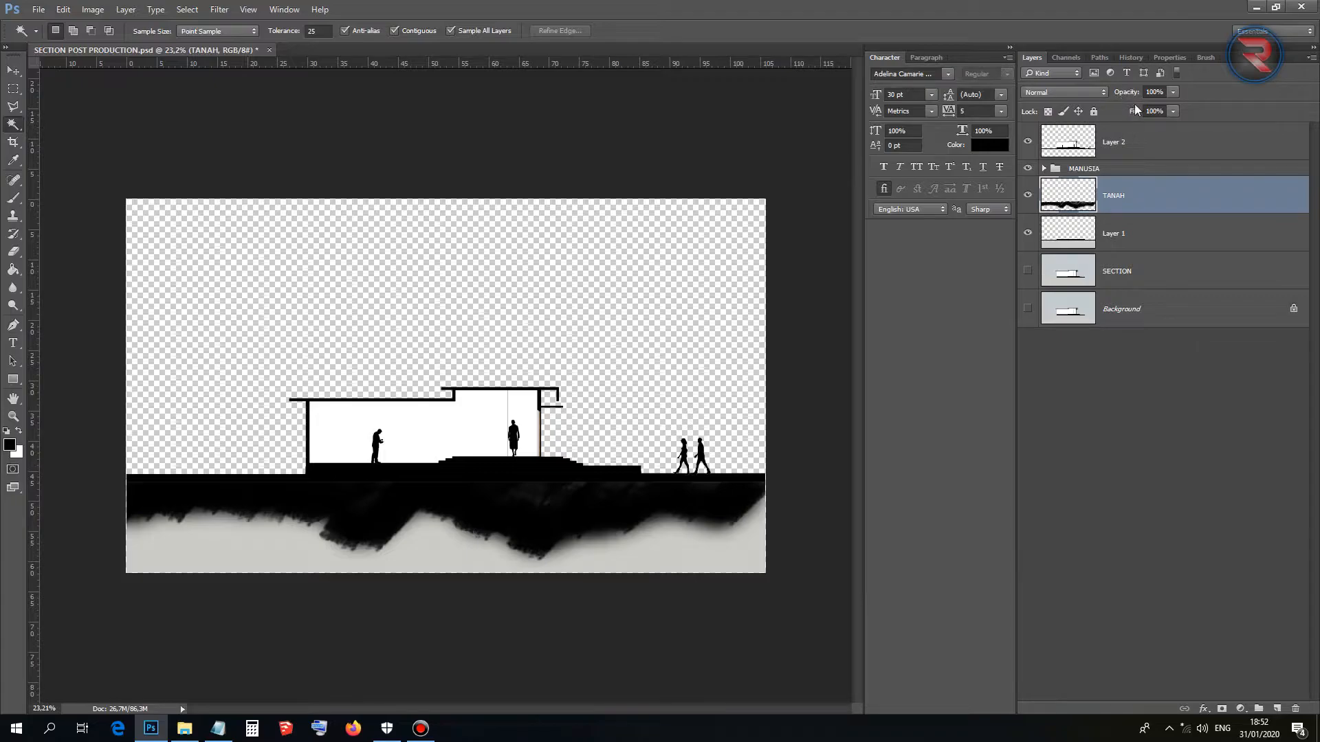
mouse_move(1127, 95)
mouse_down()
mouse_move(1090, 101)
mouse_move(1117, 99)
mouse_up()
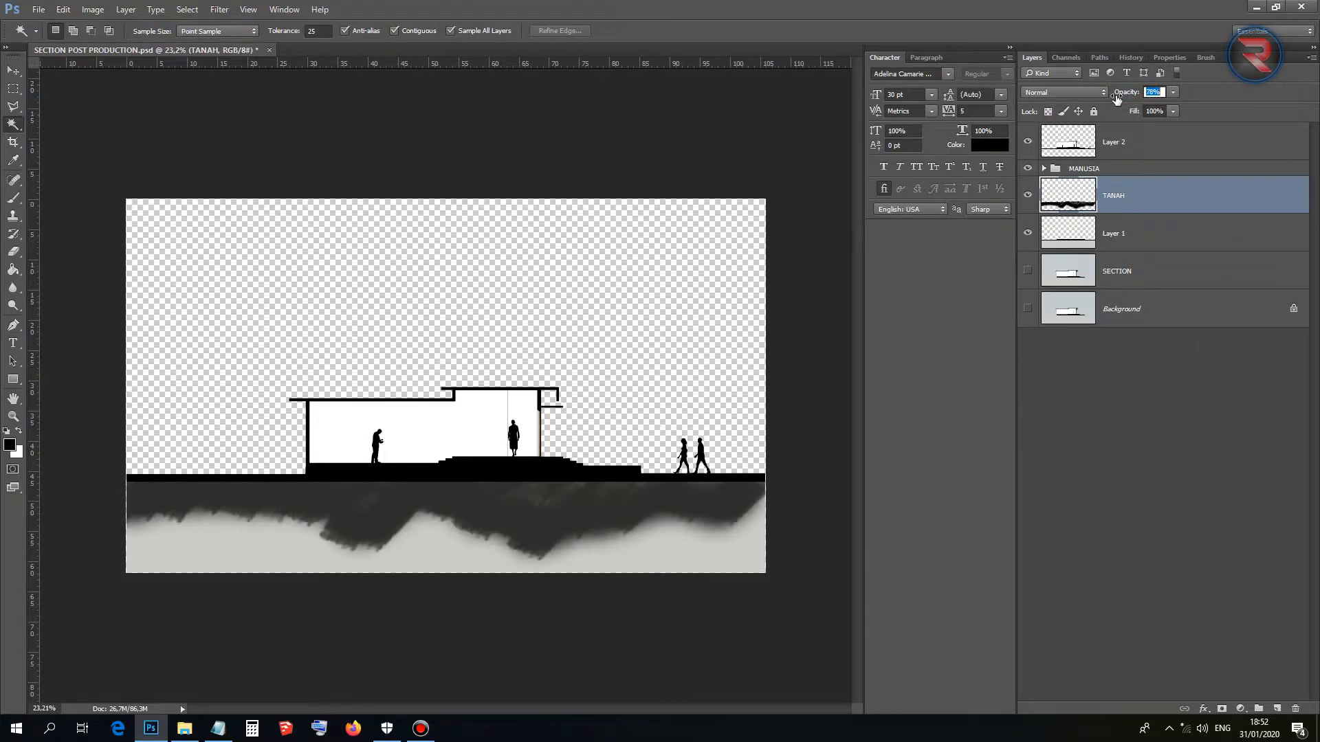
drag(1125, 116, 1126, 103)
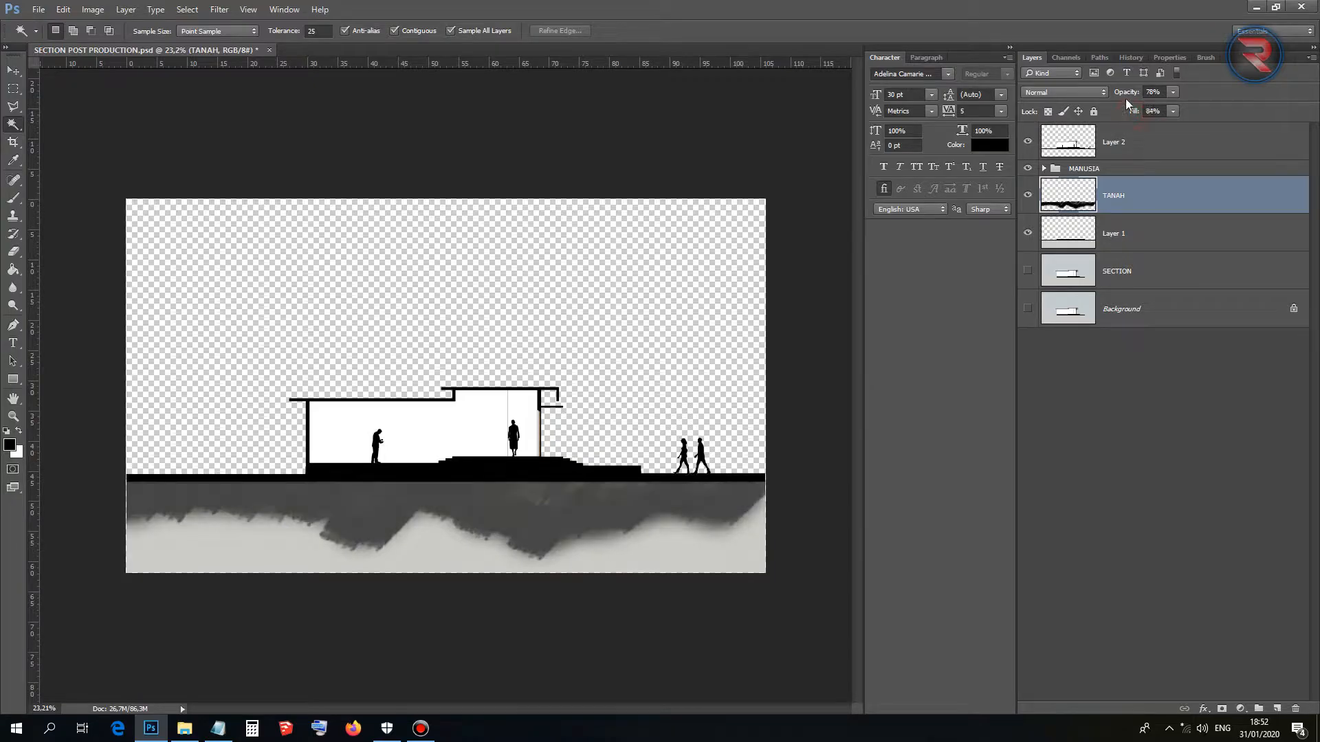
text(100)
key(Return)
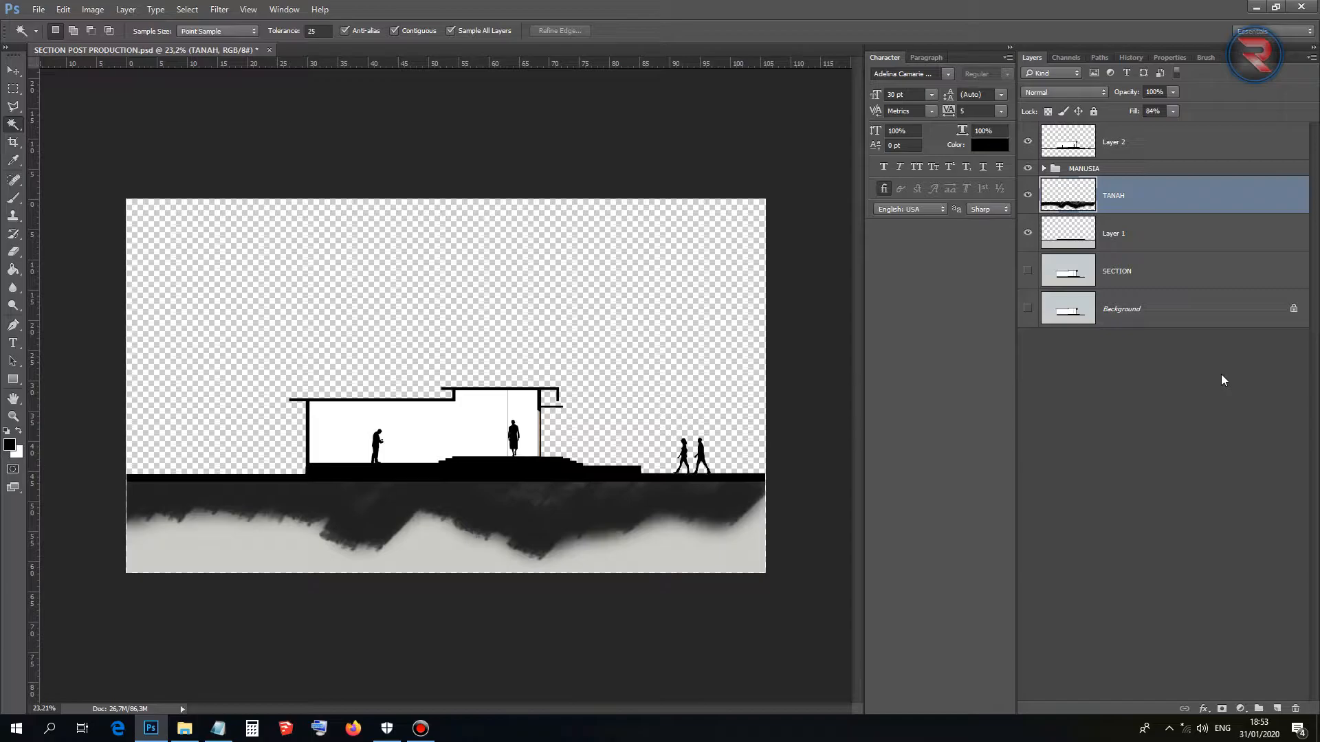
Isolate the SECTION layer by showing it and hiding Layer 1, TANAH, MANUSIA and Layer 2.
click(1125, 275)
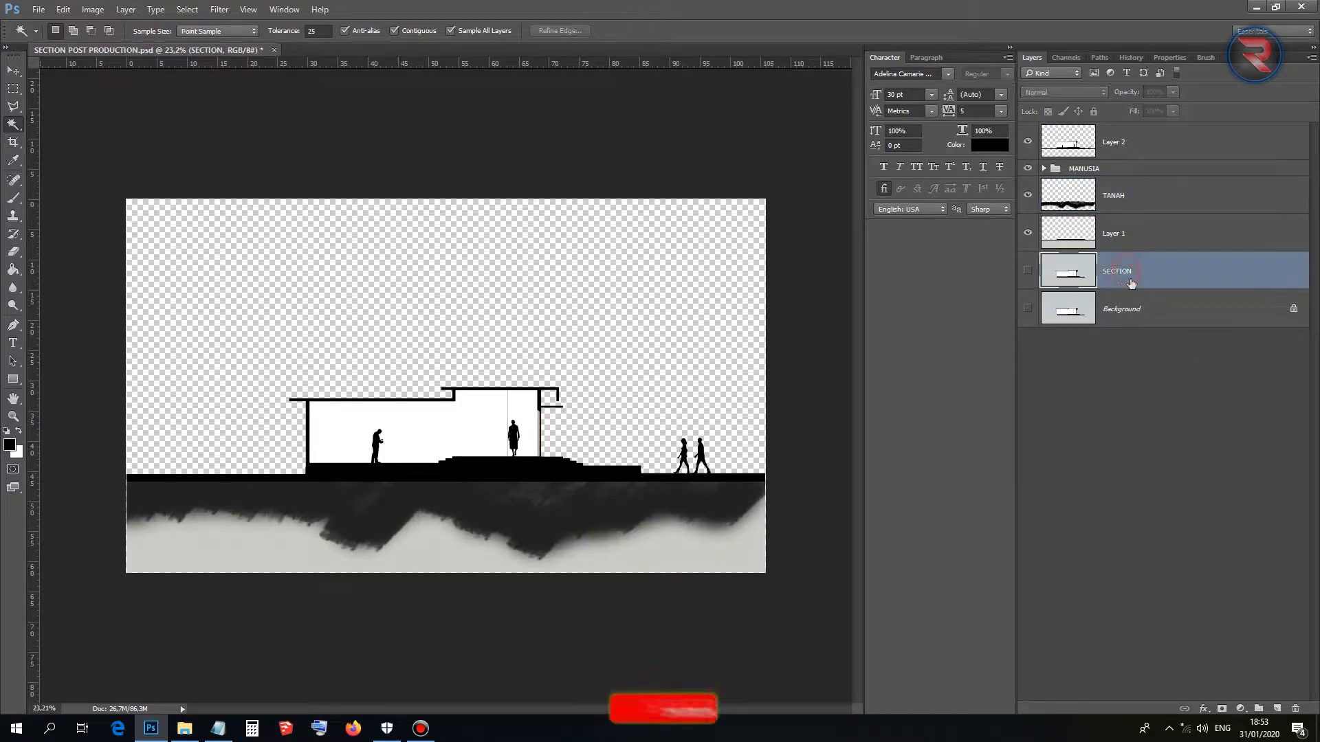
click(1027, 272)
click(1028, 233)
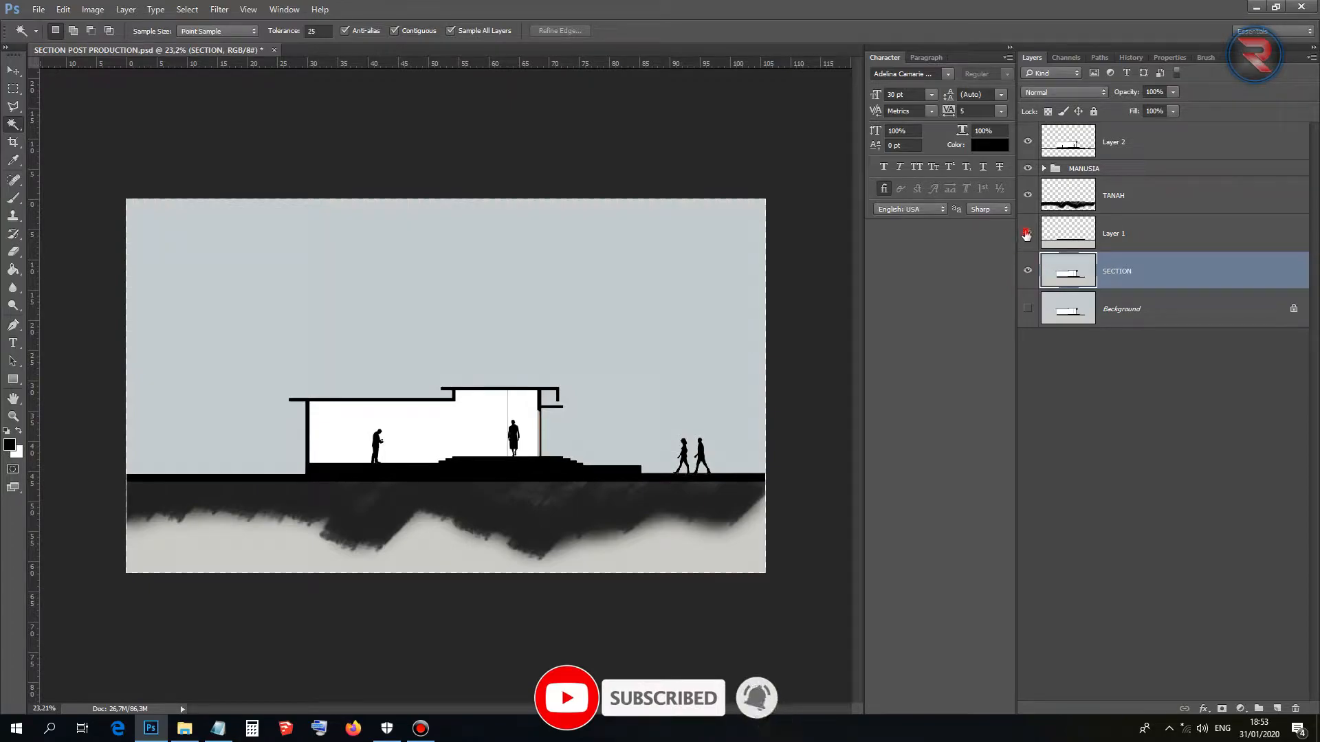
drag(1029, 195, 1025, 159)
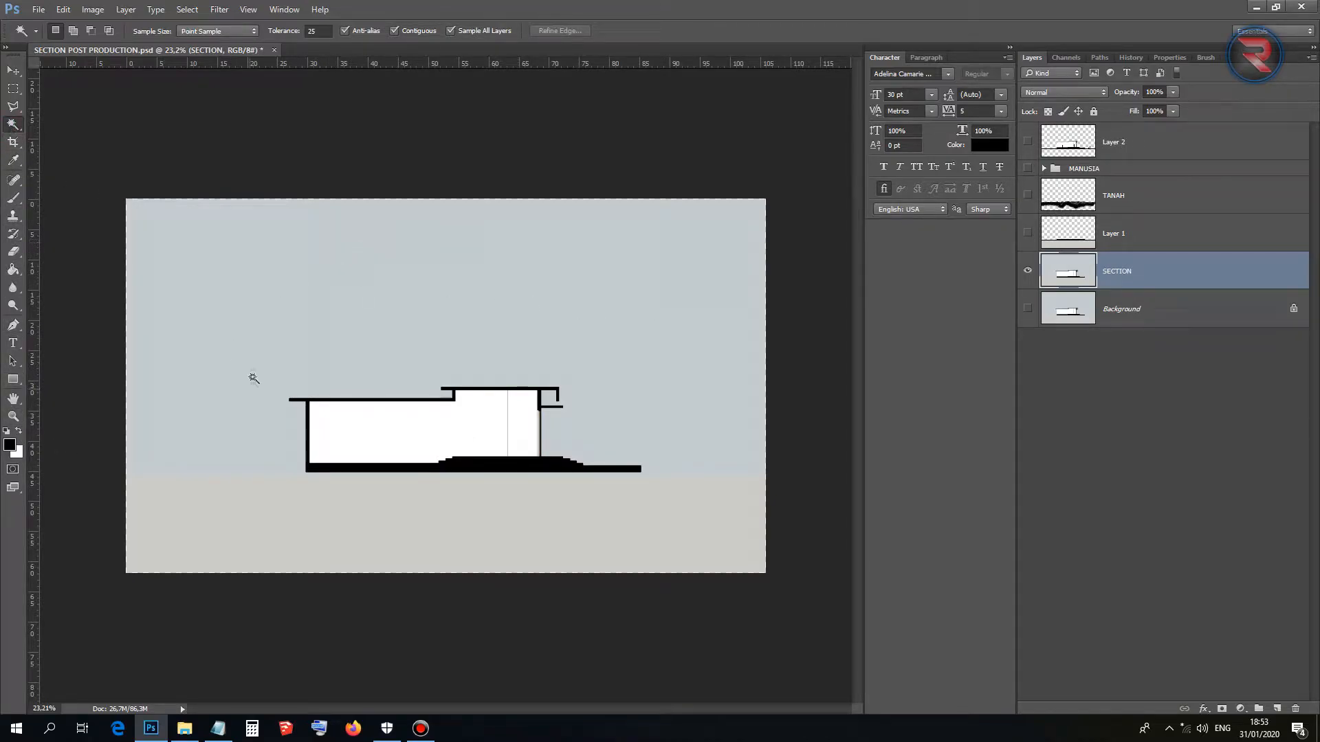
Select the sky and ground around the building with the Magic Wand, copy them to a new layer and hide the SECTION layer.
click(601, 295)
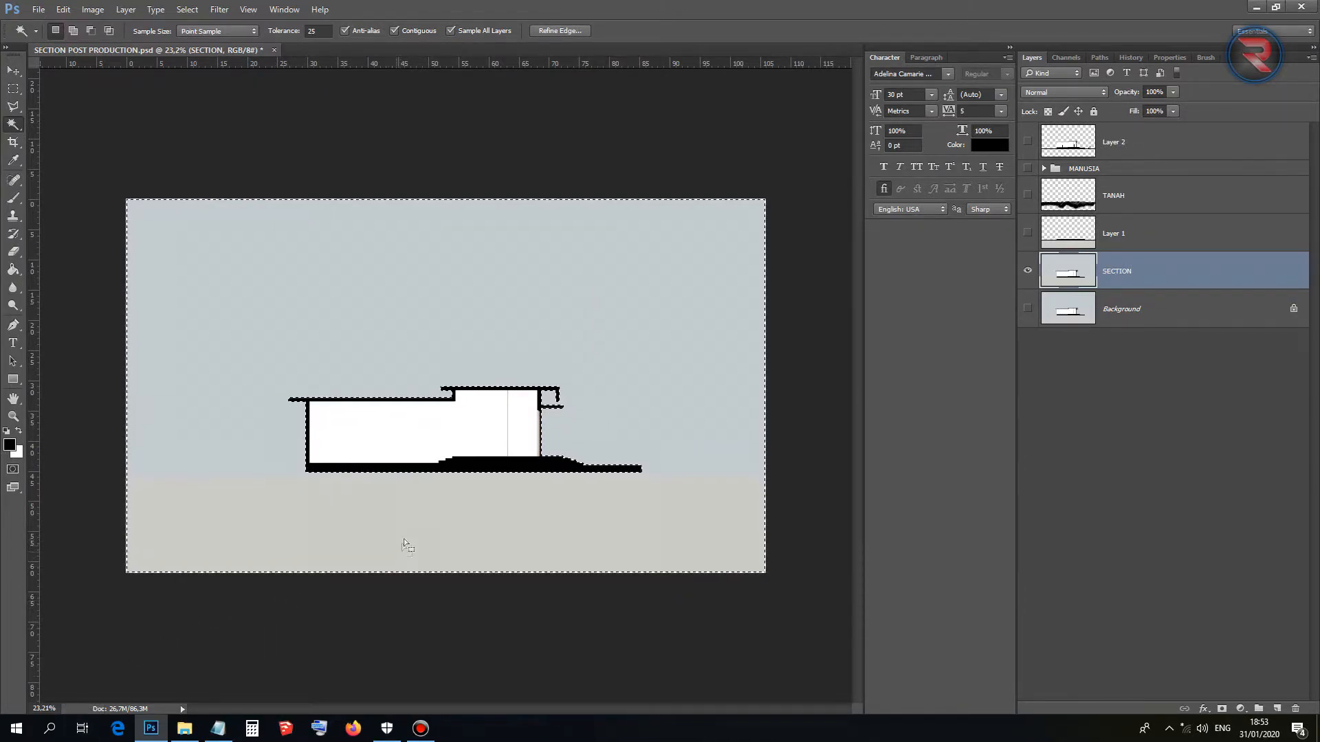
scroll(454, 535, up, 3)
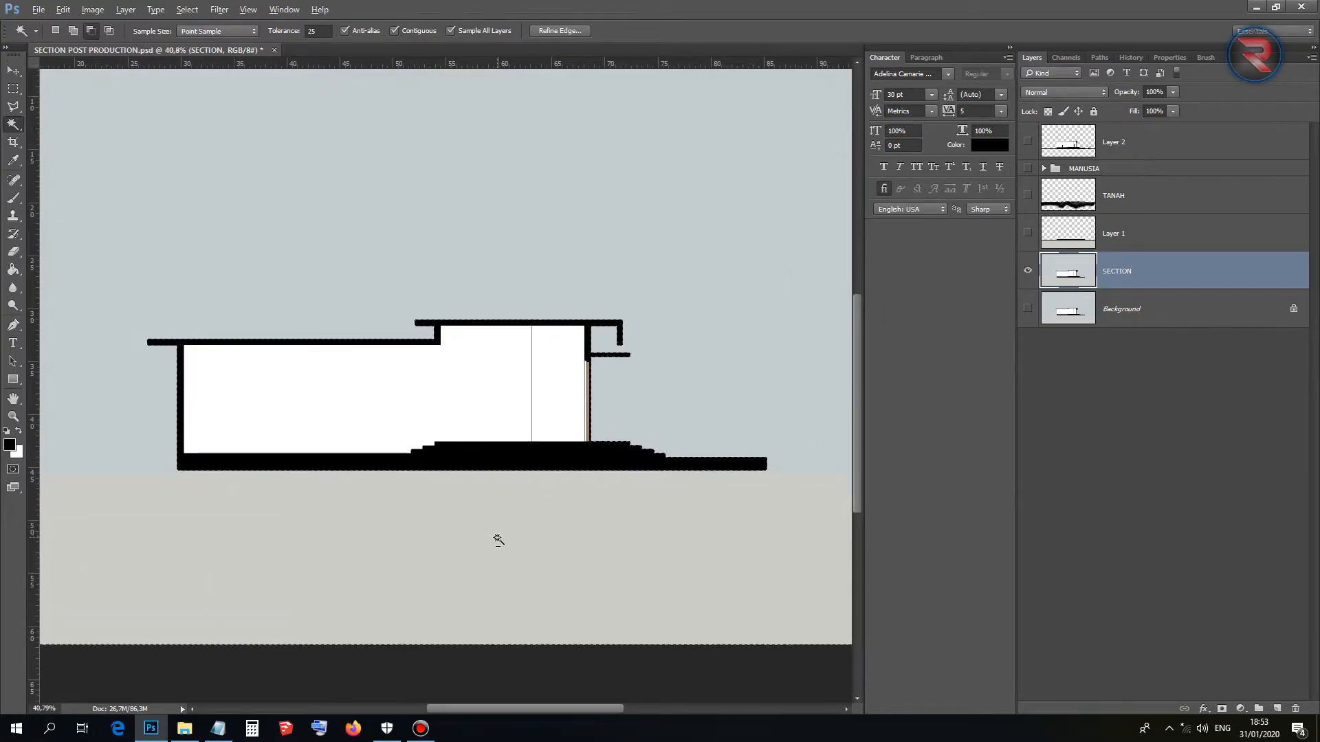
scroll(497, 538, down, 3)
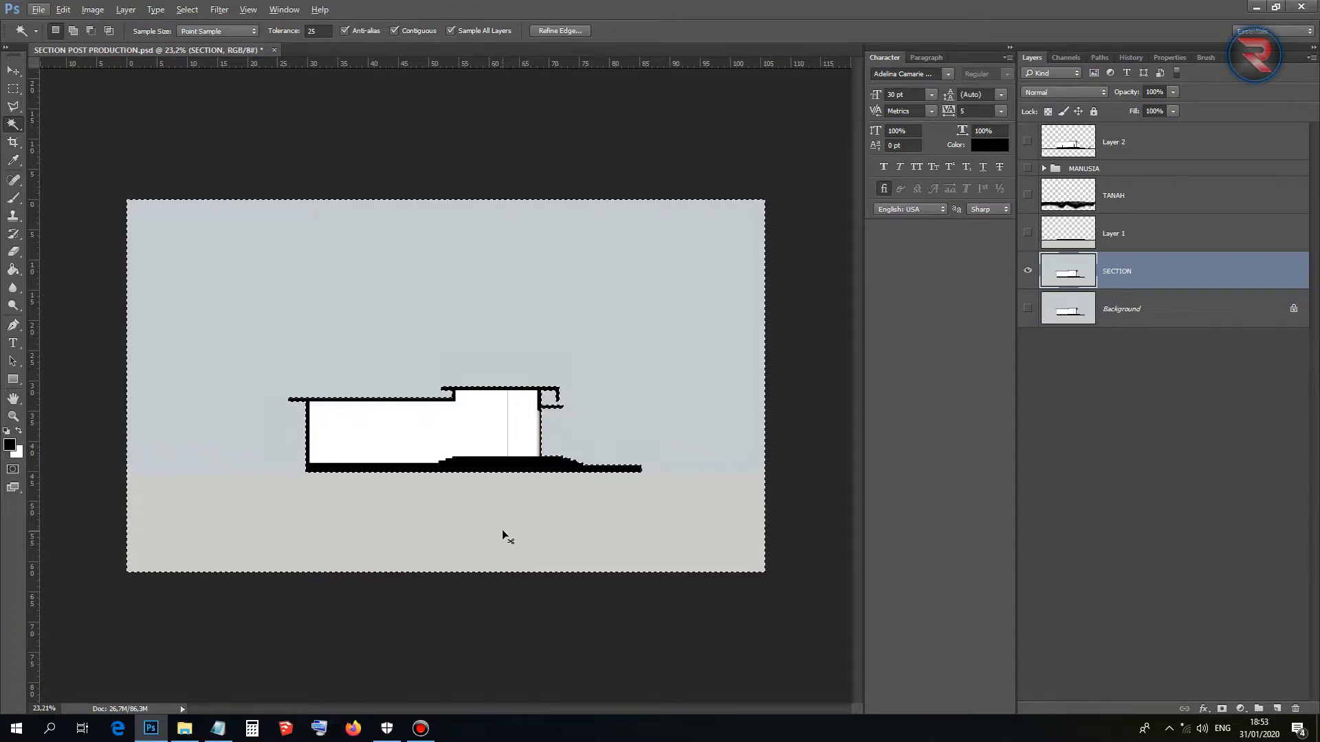
key(ctrl+j)
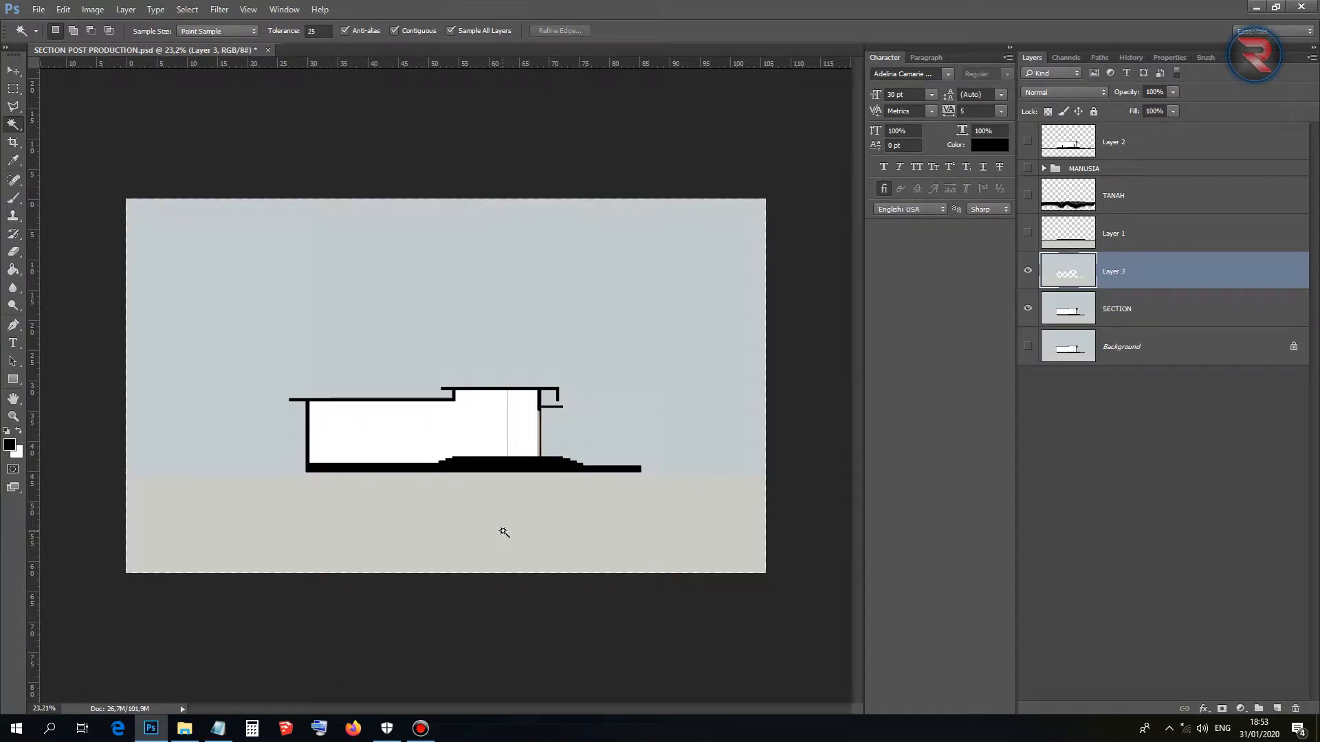
click(1028, 311)
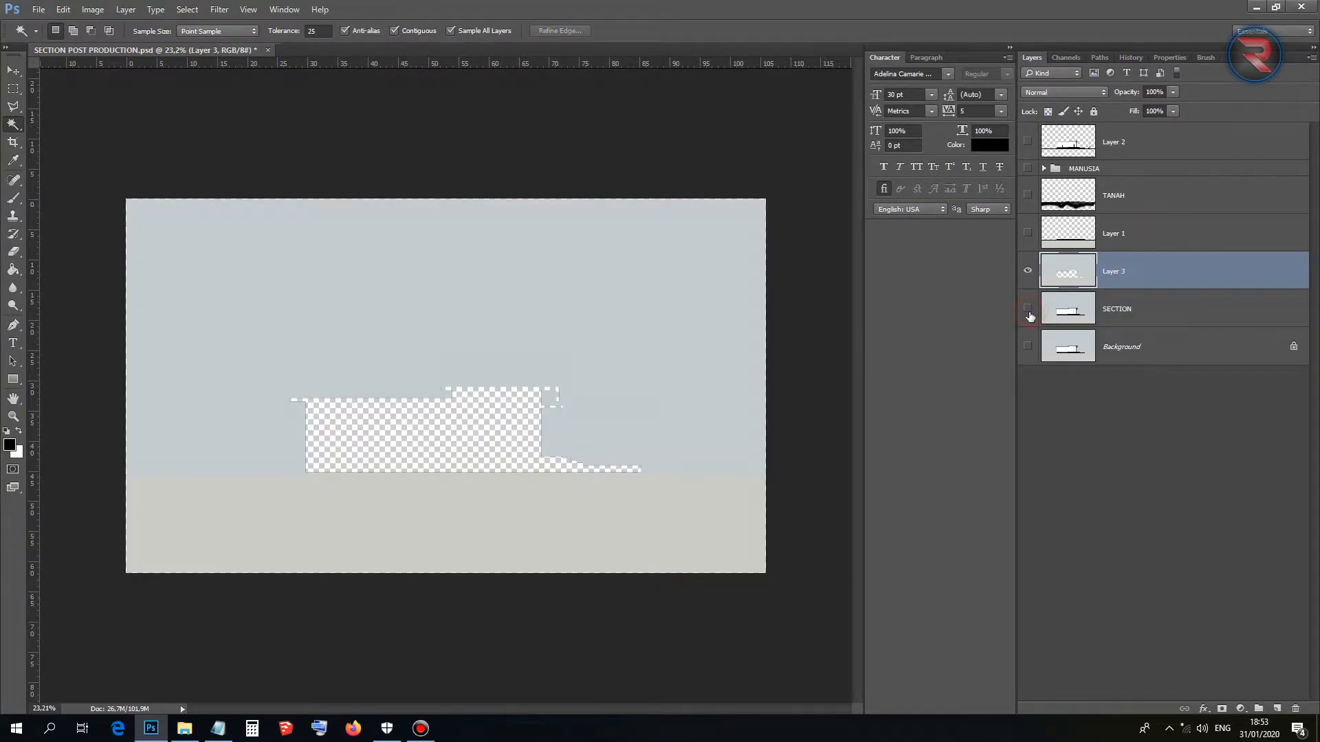
Set up the Eraser with a round brush tip at 500 px for the copied background layer.
click(1135, 269)
click(14, 268)
click(14, 256)
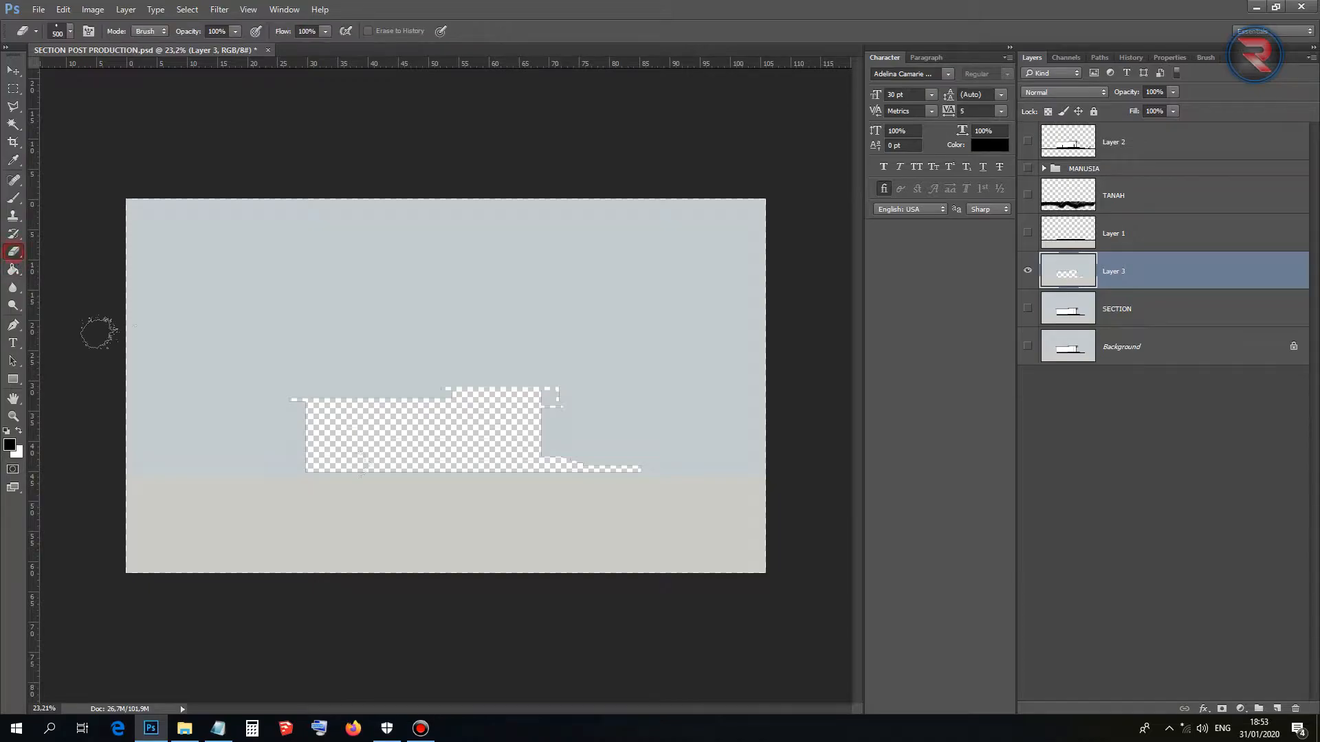
click(57, 31)
scroll(89, 199, down, 3)
scroll(46, 207, up, 3)
double_click(95, 173)
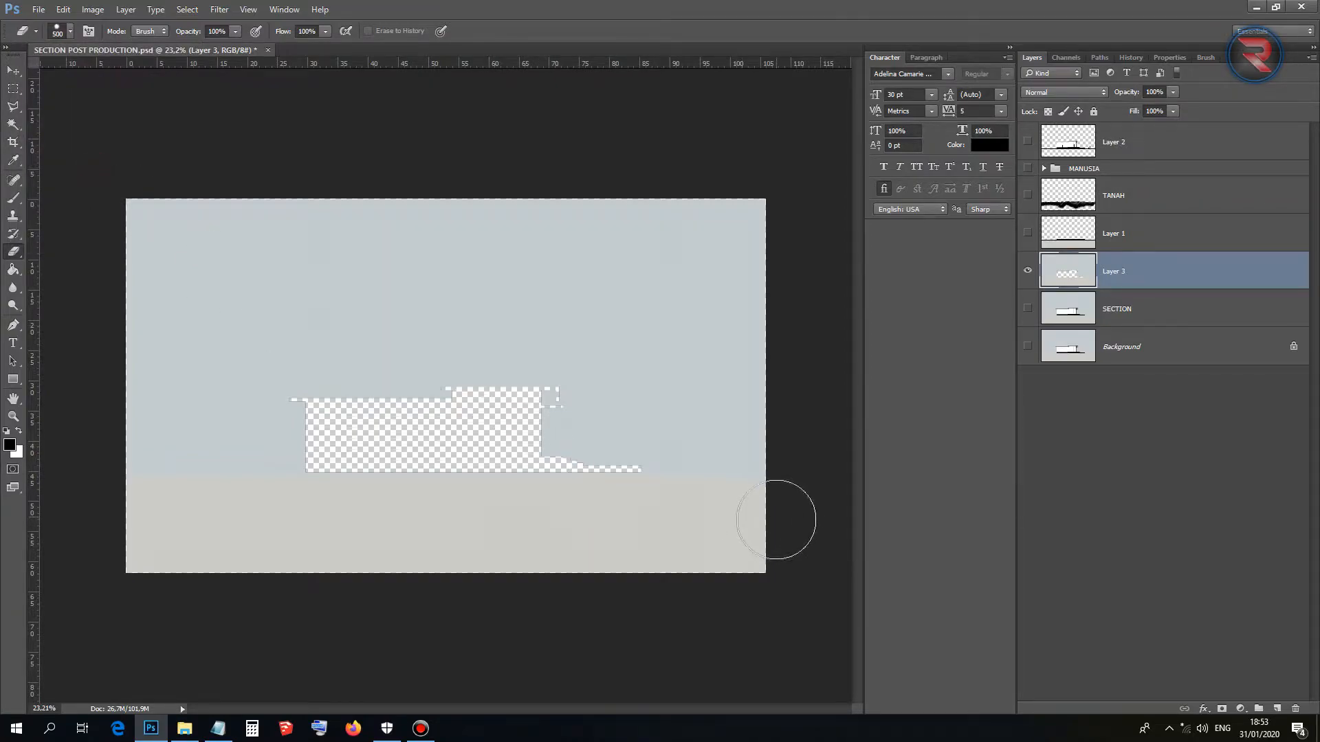
Erase the grey ground area below the sky across the full width of the copied background layer.
mouse_move(763, 524)
mouse_down()
mouse_move(533, 609)
mouse_move(505, 576)
mouse_move(257, 580)
mouse_move(114, 566)
mouse_move(466, 555)
mouse_move(407, 492)
mouse_move(386, 533)
mouse_up()
scroll(116, 564, up, 2)
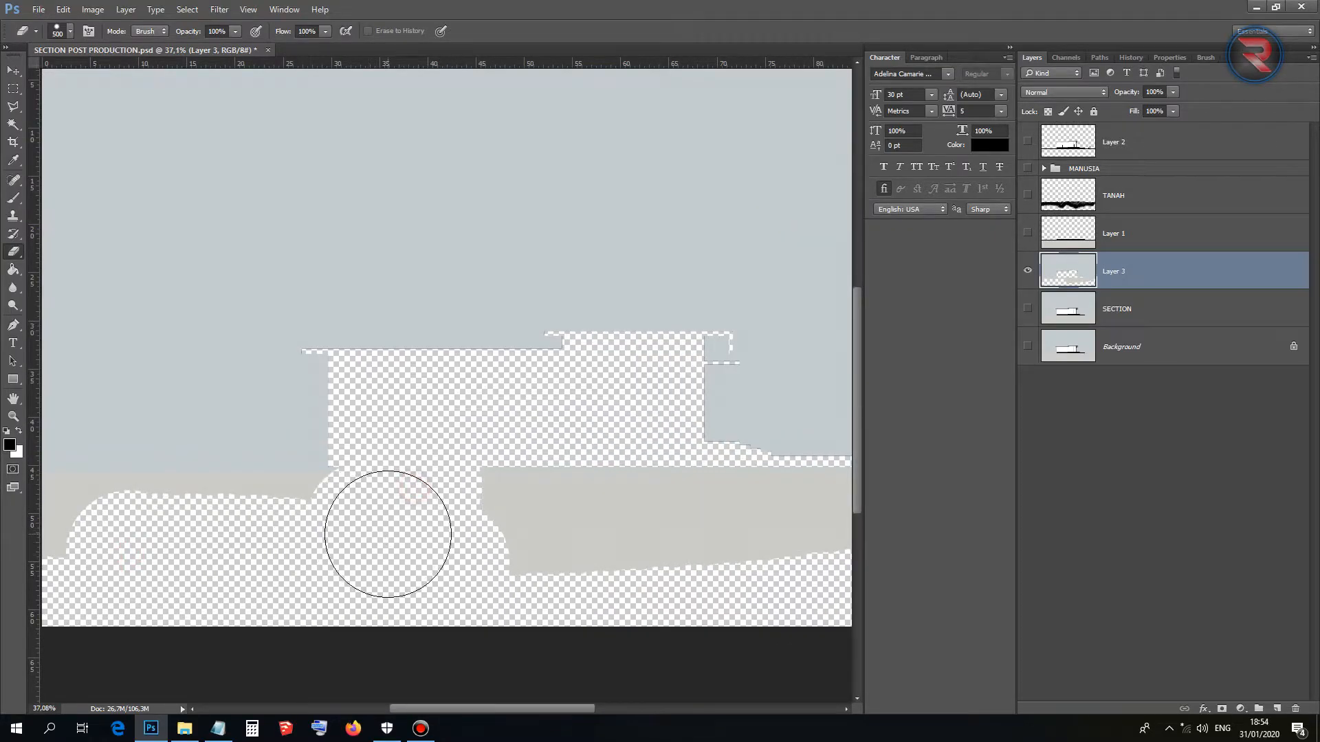
scroll(386, 533, down, 3)
scroll(182, 517, up, 1)
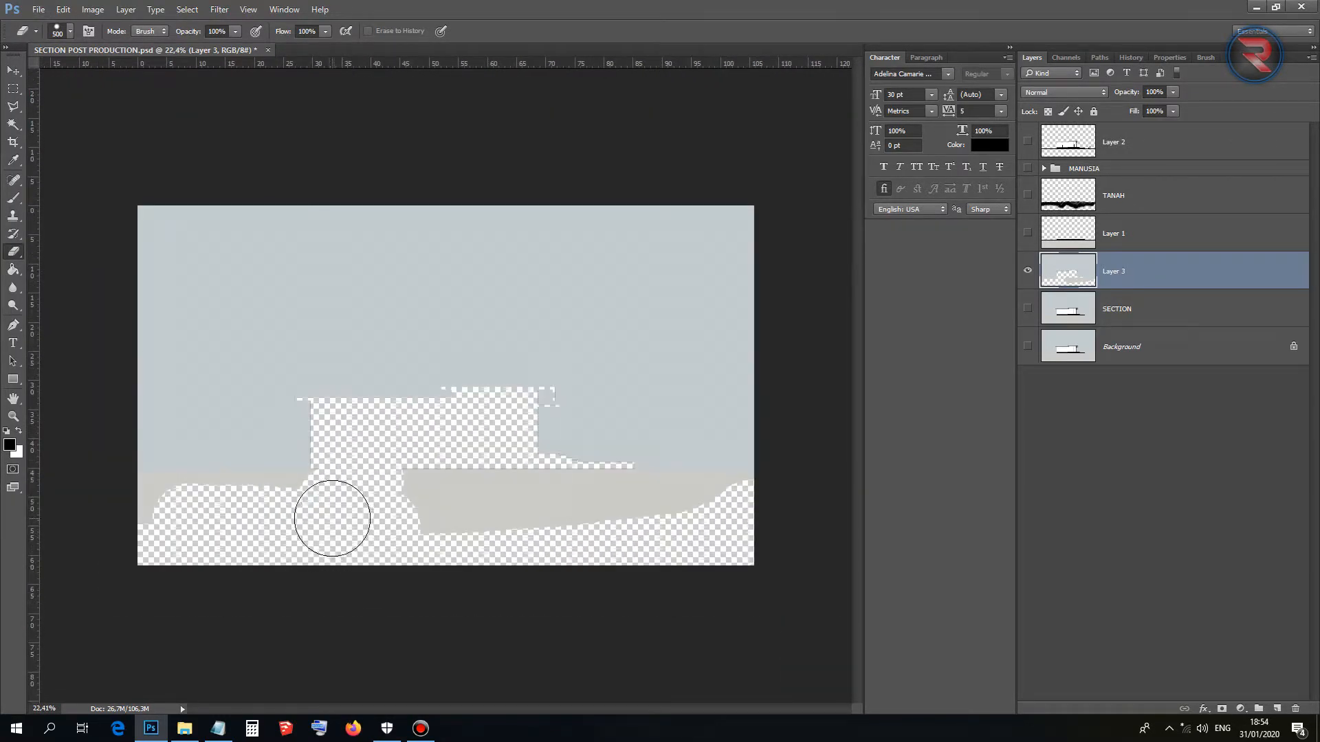
mouse_move(198, 516)
mouse_down()
mouse_move(117, 519)
mouse_move(337, 524)
mouse_move(354, 503)
mouse_move(861, 495)
mouse_up()
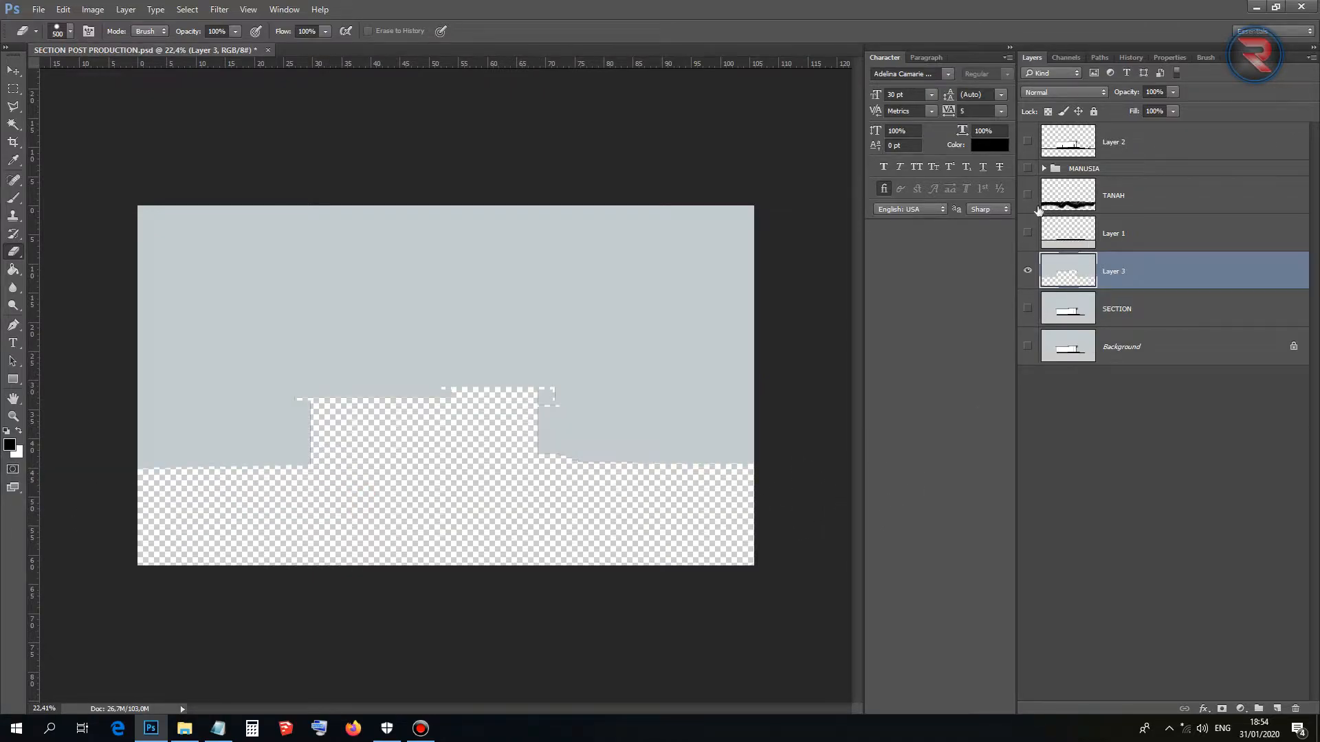
Show Layer 1, TANAH and Layer 2 again above the copied sky layer.
click(1026, 233)
click(1028, 195)
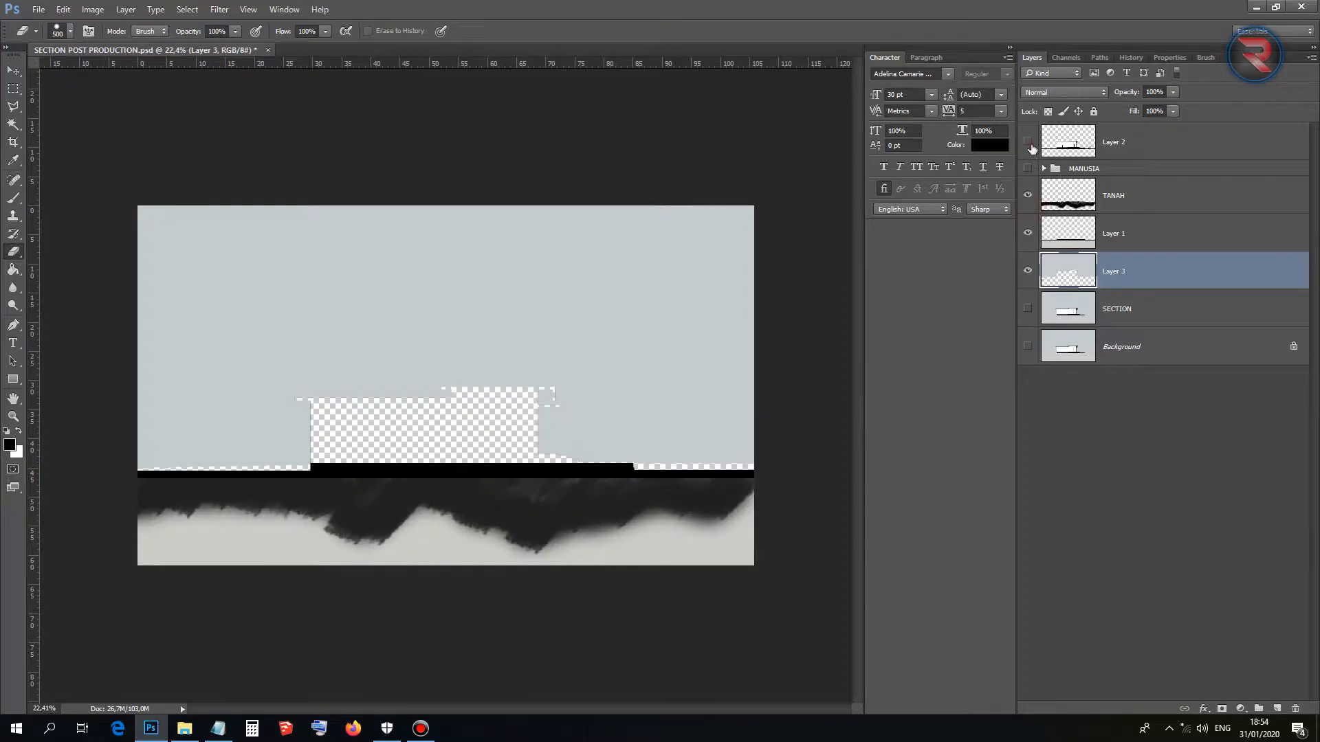
click(1029, 142)
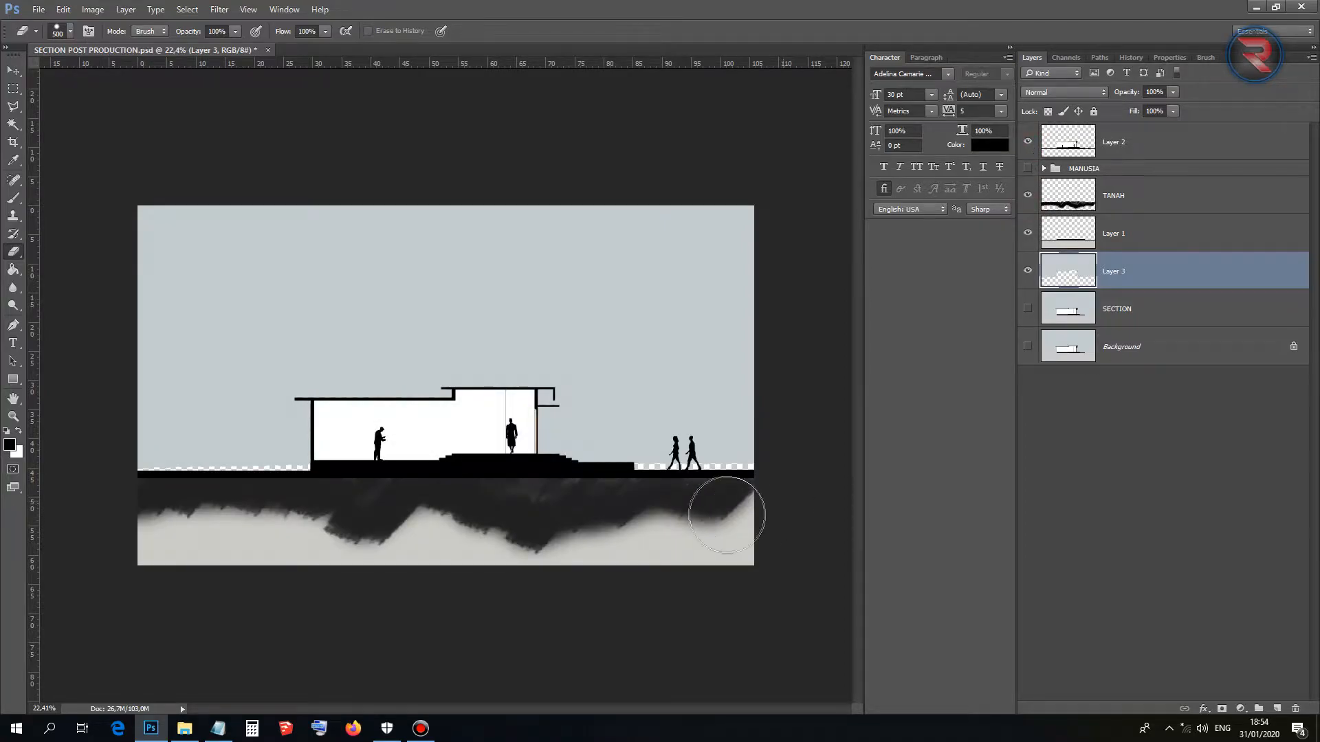
Stretch the sky on Layer 3 downward to 121.11% height so it reaches behind the ground line, keeping its width.
scroll(708, 536, up, 3)
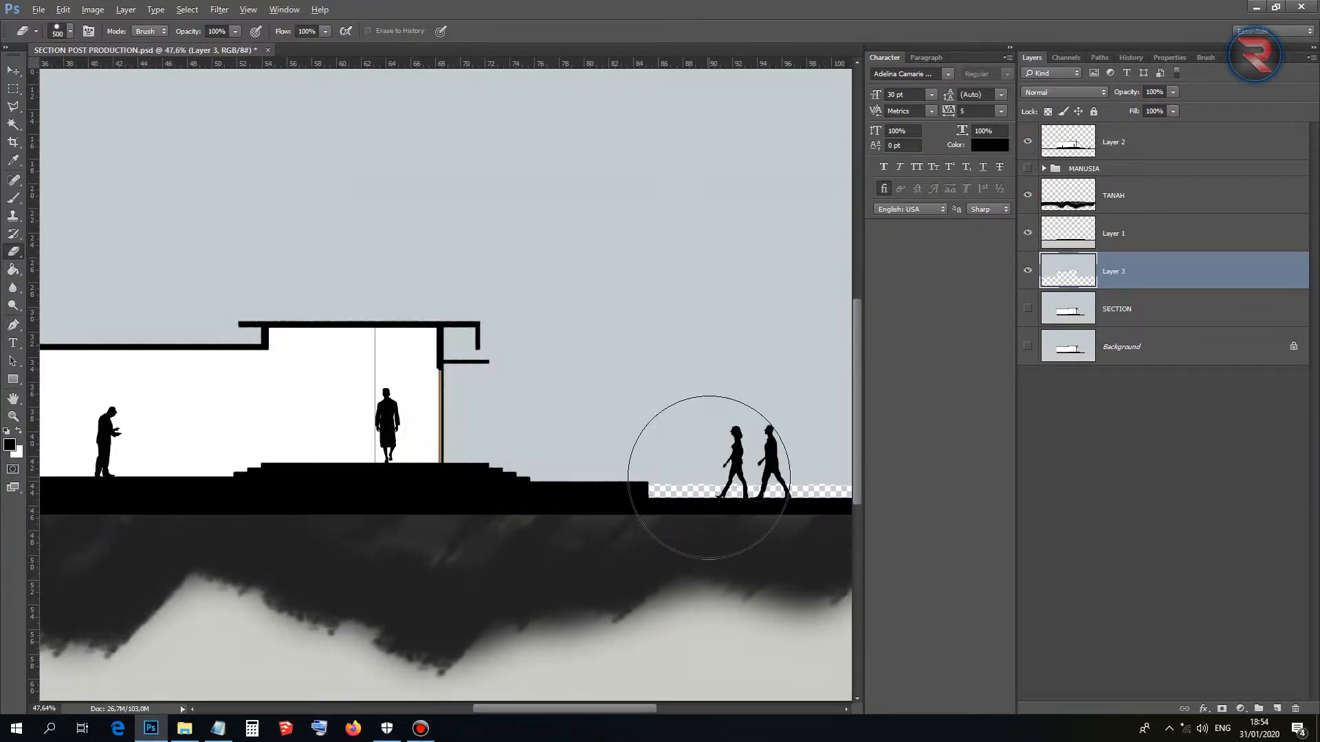
scroll(708, 477, down, 2)
key(ctrl+t)
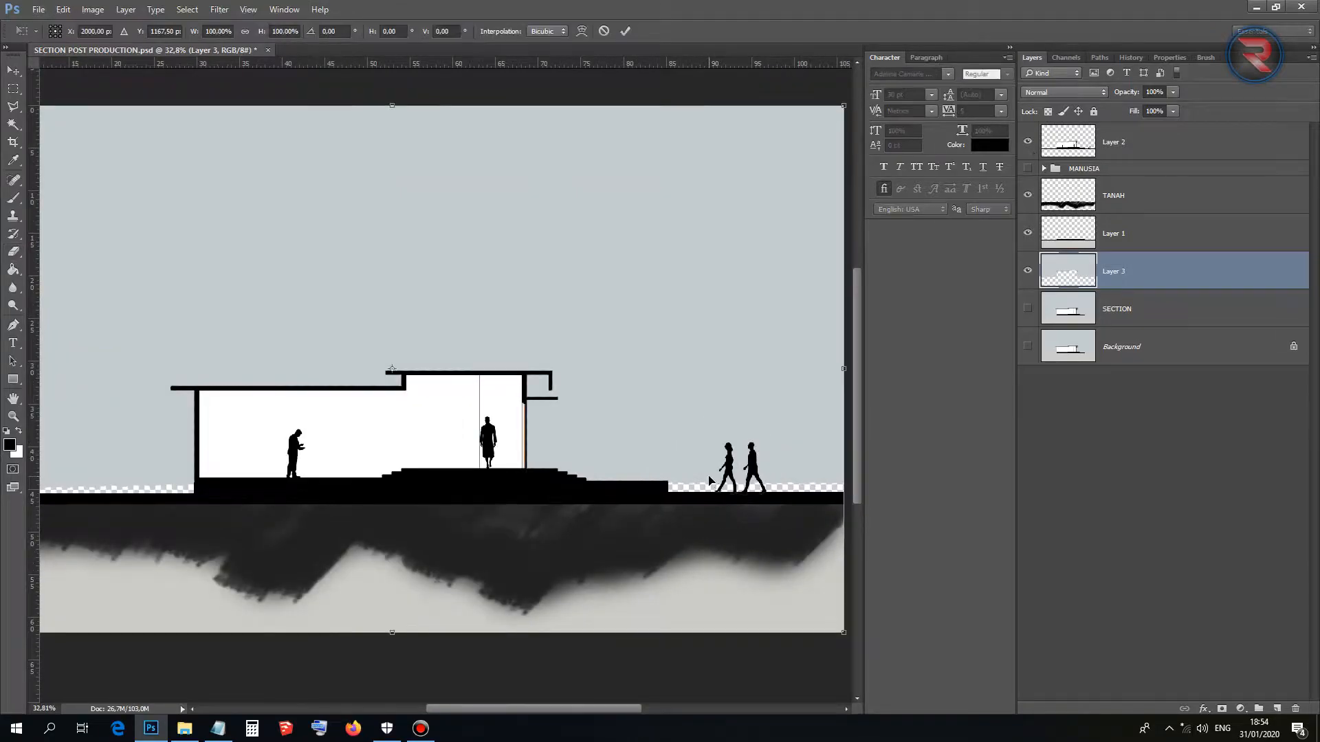
scroll(456, 557, down, 2)
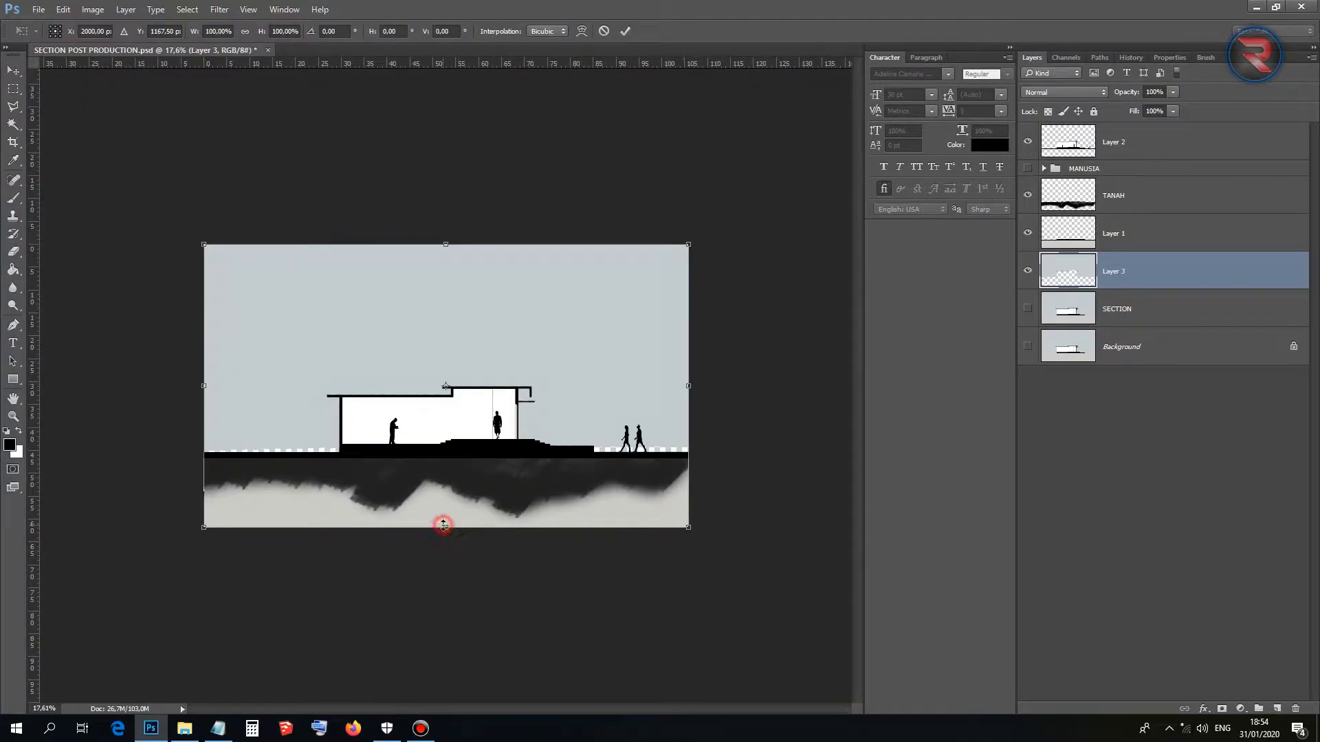
drag(451, 528, 448, 587)
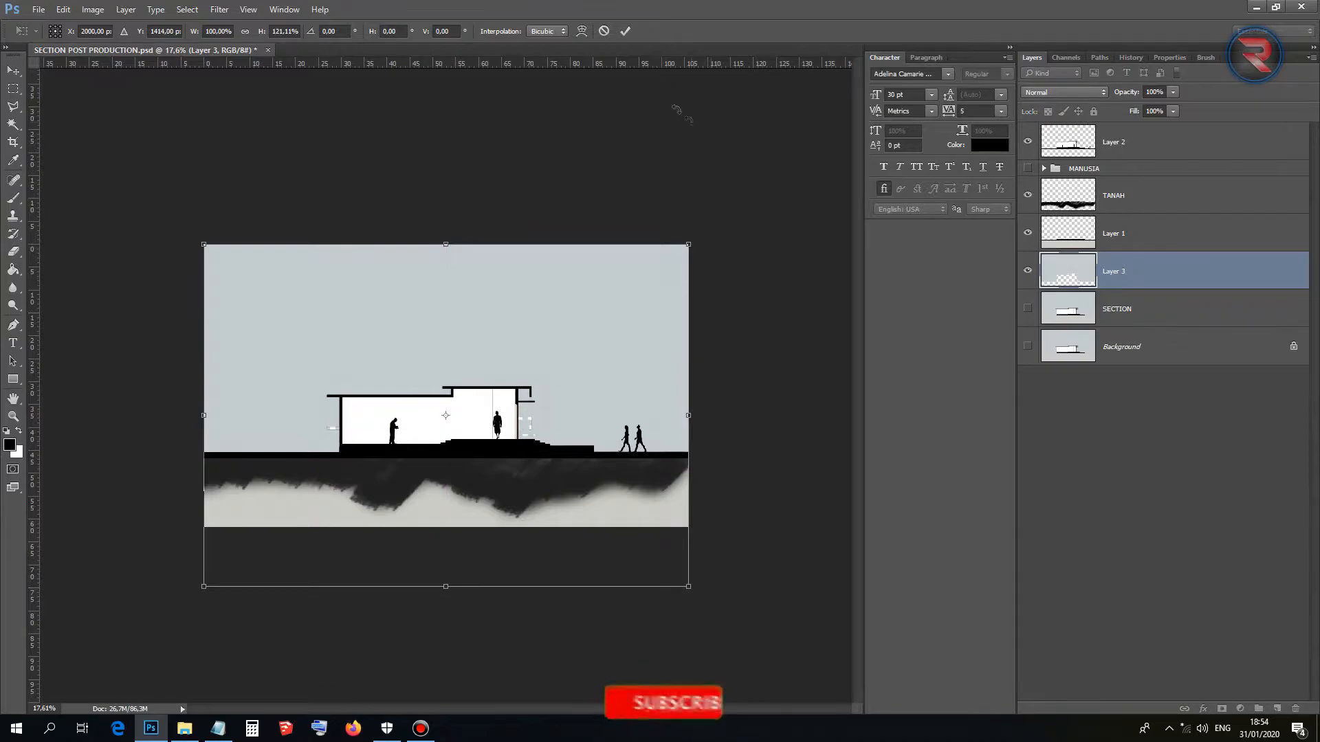
click(625, 31)
key(e)
Set up the Brush tool at 90 px for retouching the transparent gaps beside the building's wood-clad wall.
scroll(531, 413, up, 3)
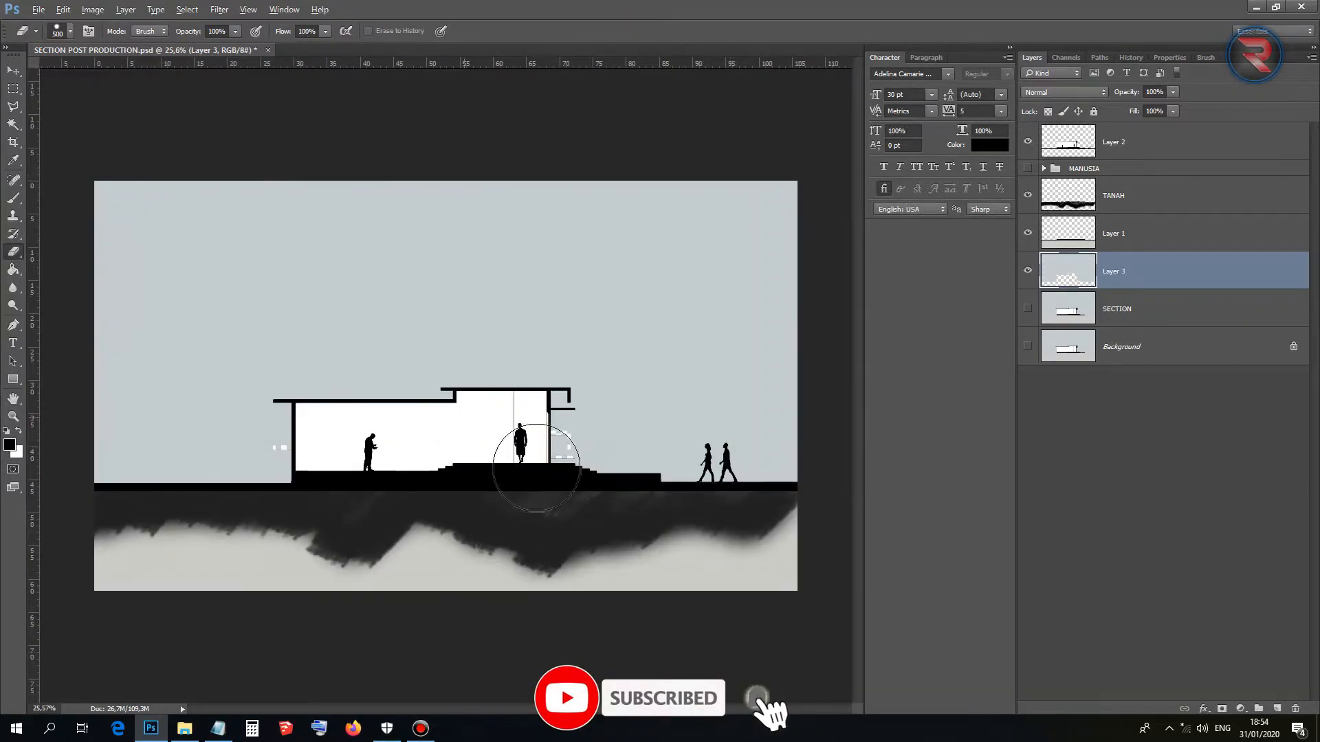
scroll(695, 413, up, 3)
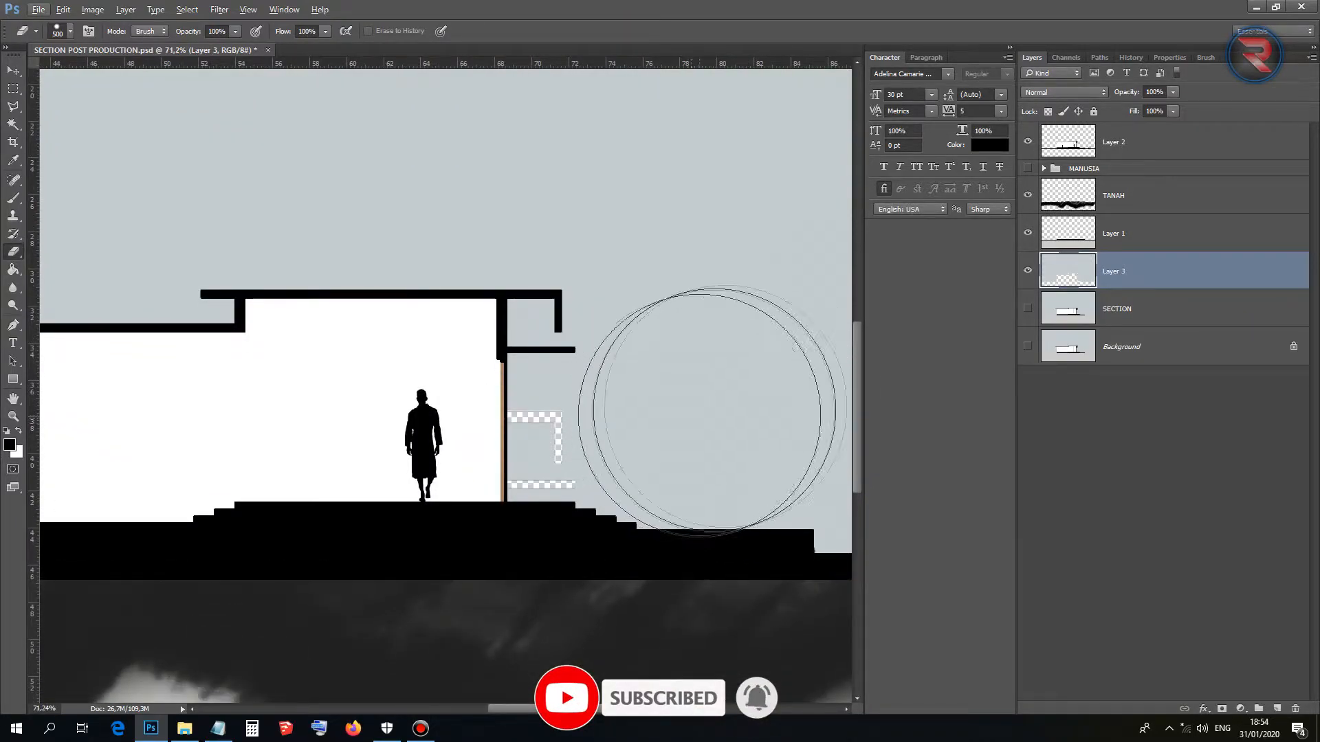
scroll(427, 421, up, 3)
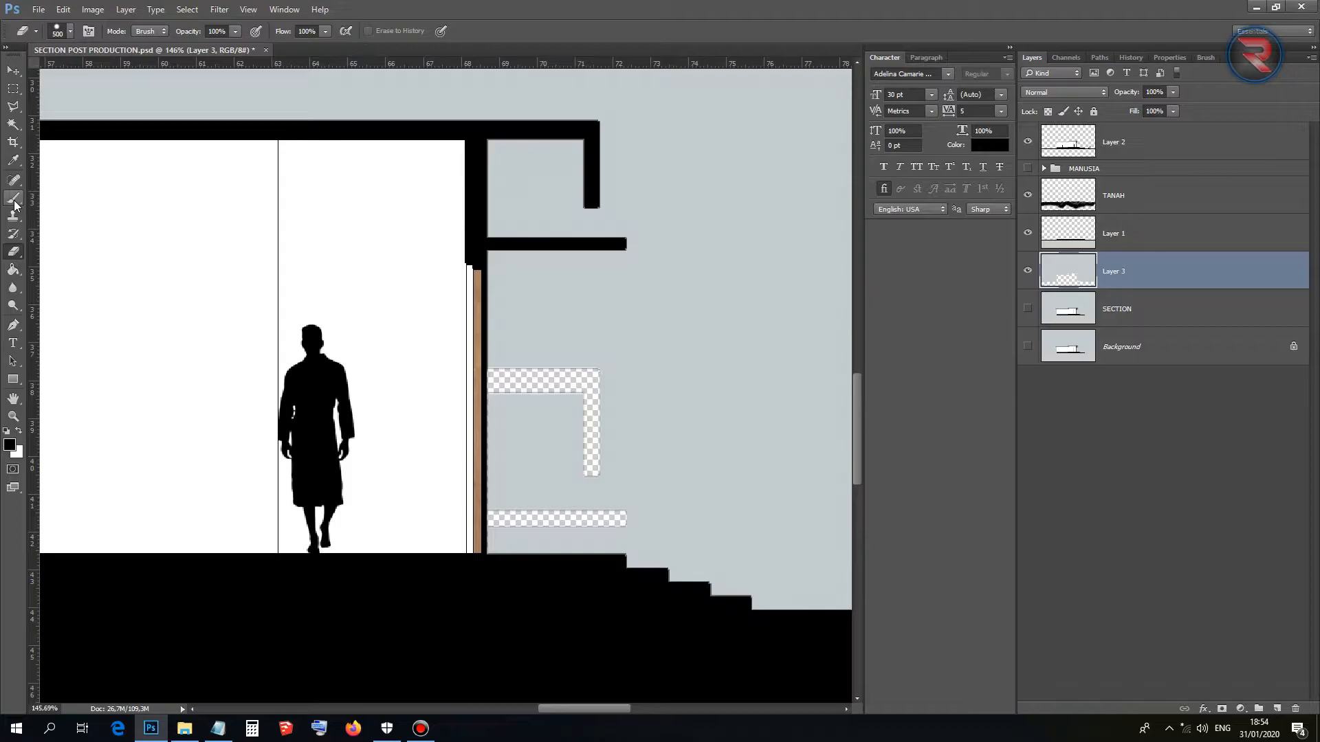
click(14, 201)
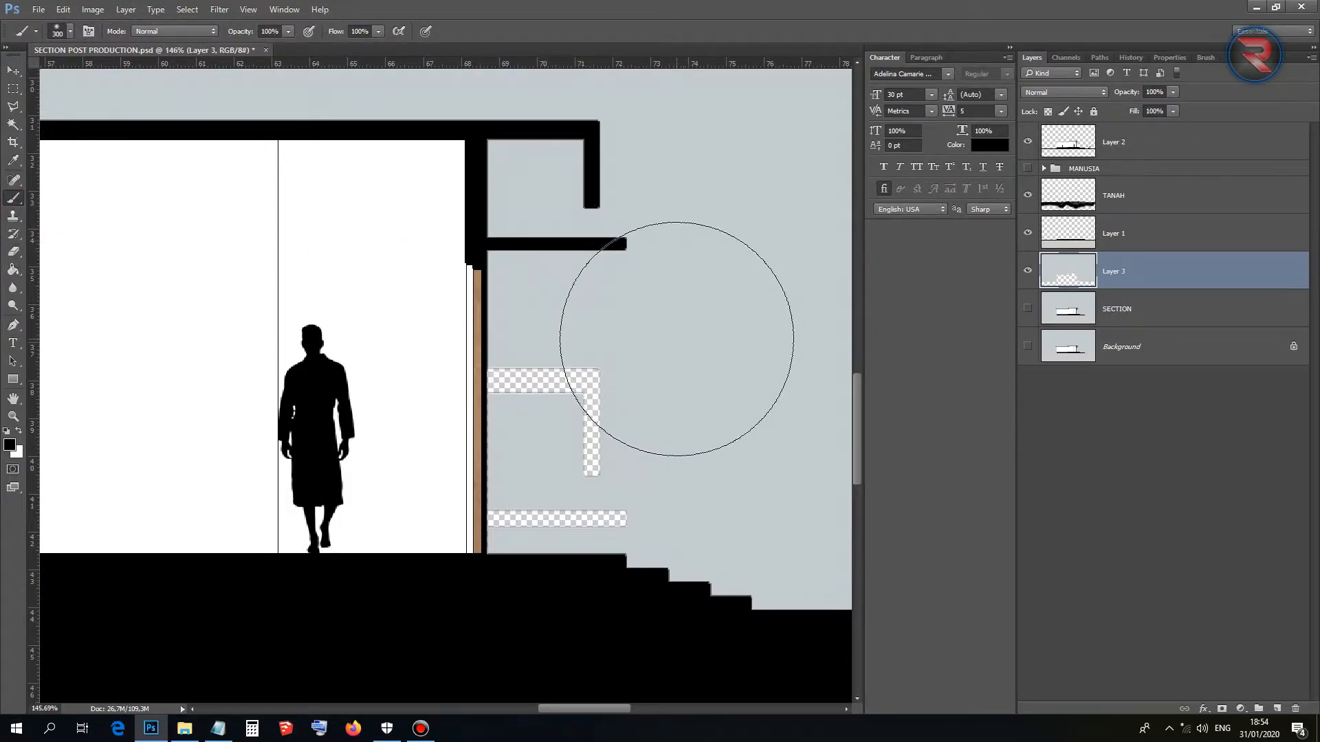
click(62, 30)
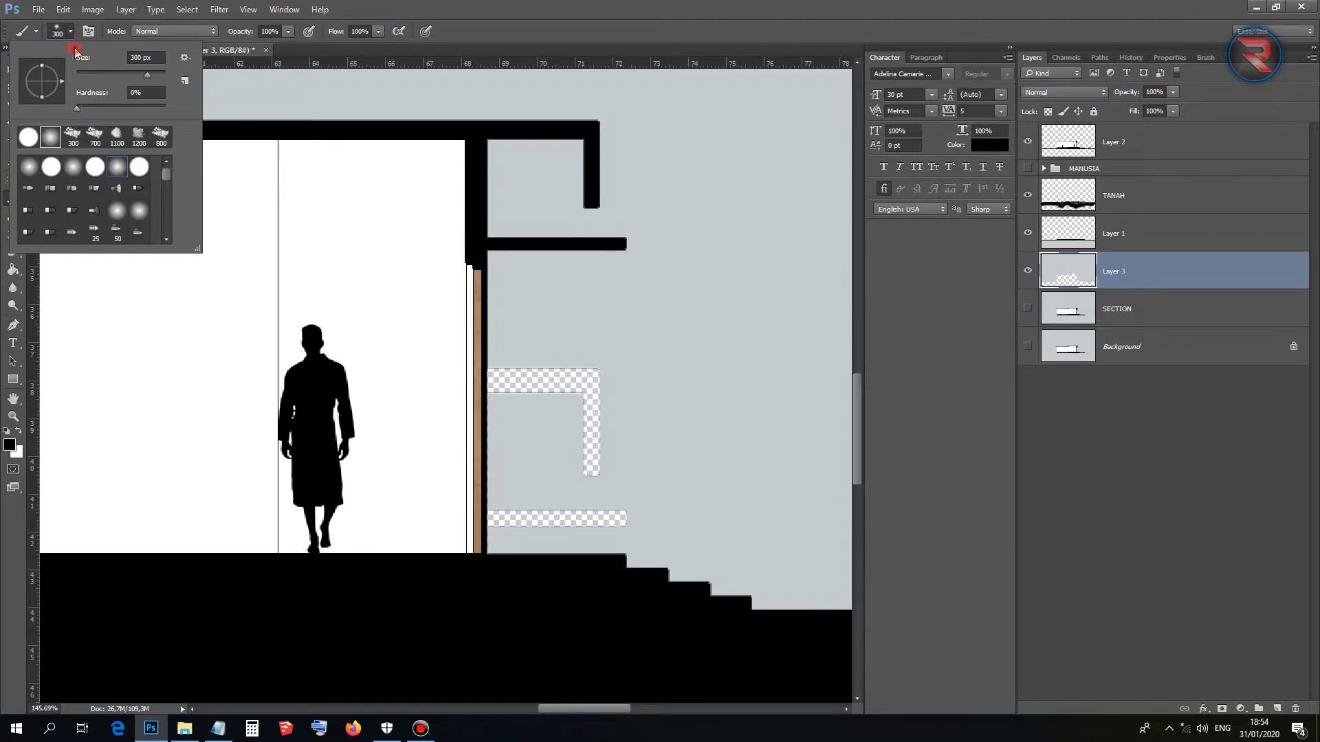
click(507, 44)
key(bracketleft)
key(bracketright)
key(bracketleft)
key(bracketleft)
key(bracketleft)
key(bracketleft)
key(bracketleft)
key(bracketleft)
key(bracketleft)
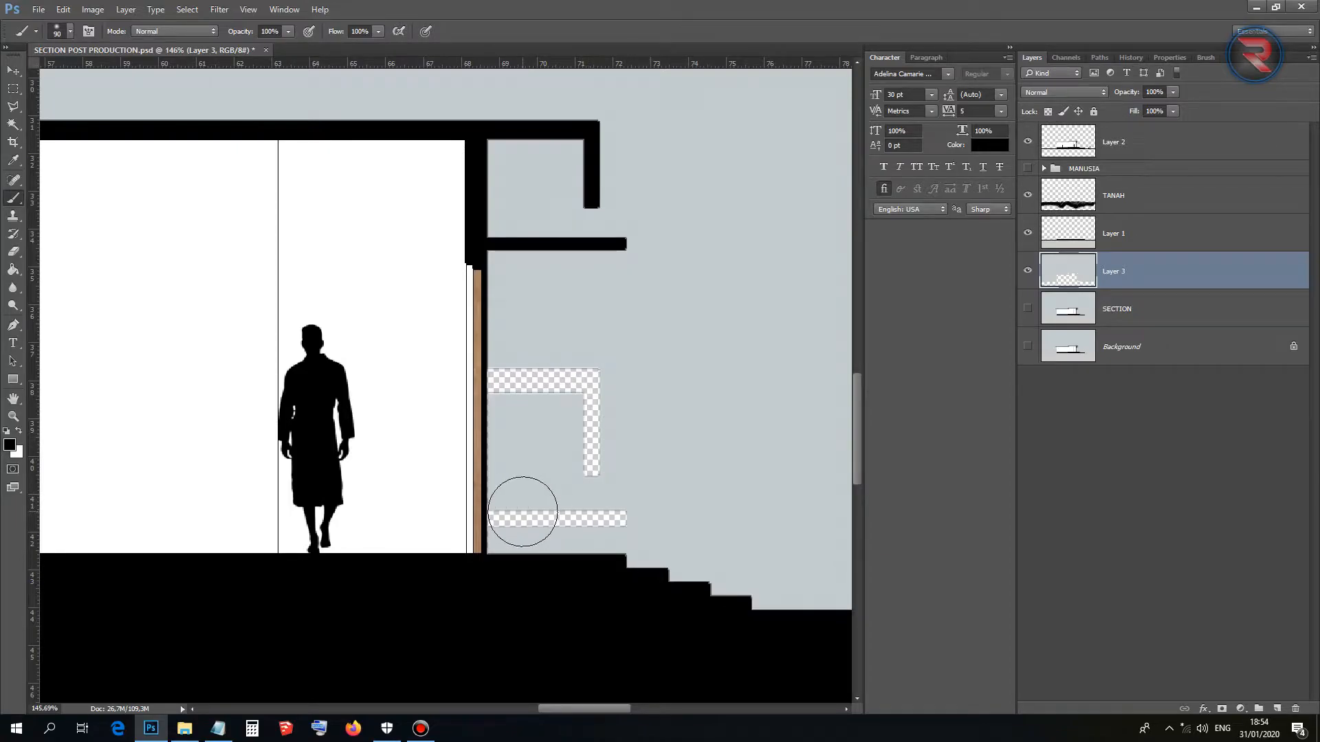
Undo the black stroke over the lower gap and sample the sky's grey, c5cdd0, as the foreground colour.
drag(522, 515, 619, 512)
key(ctrl+z)
click(10, 445)
click(665, 184)
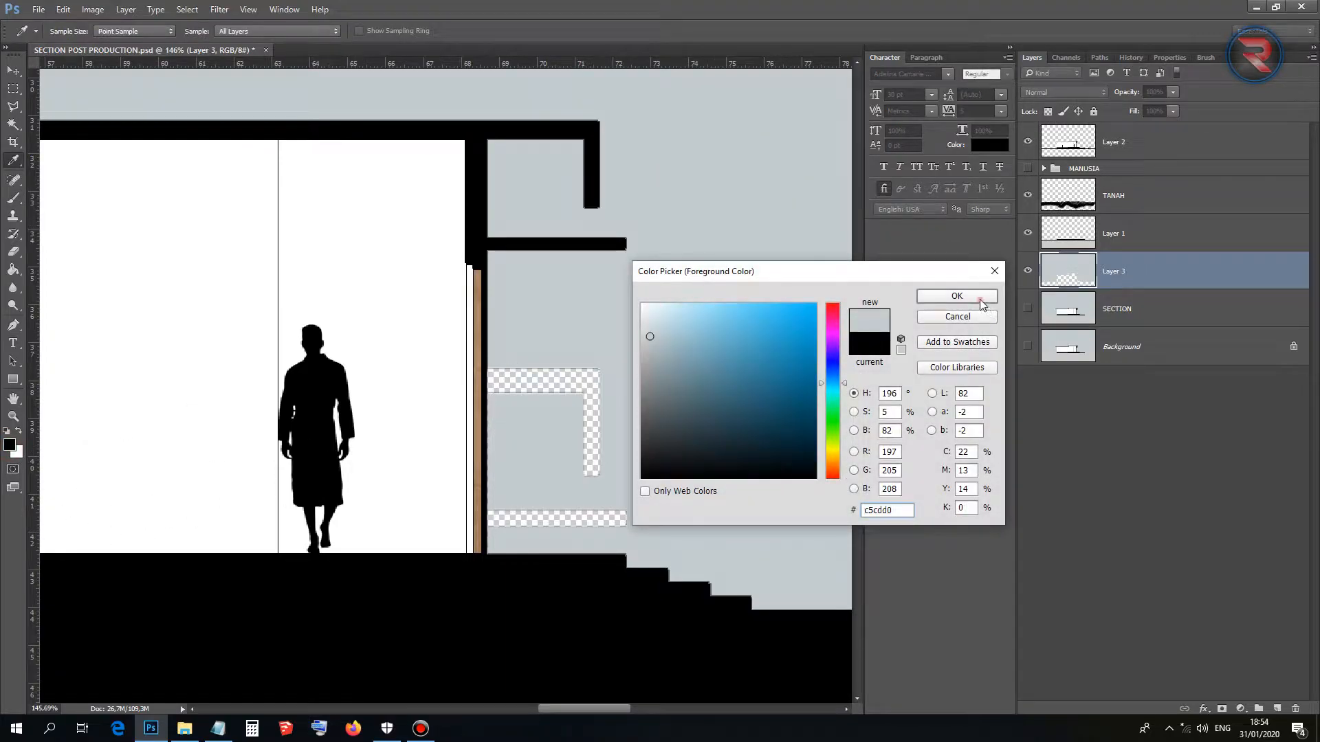
click(982, 303)
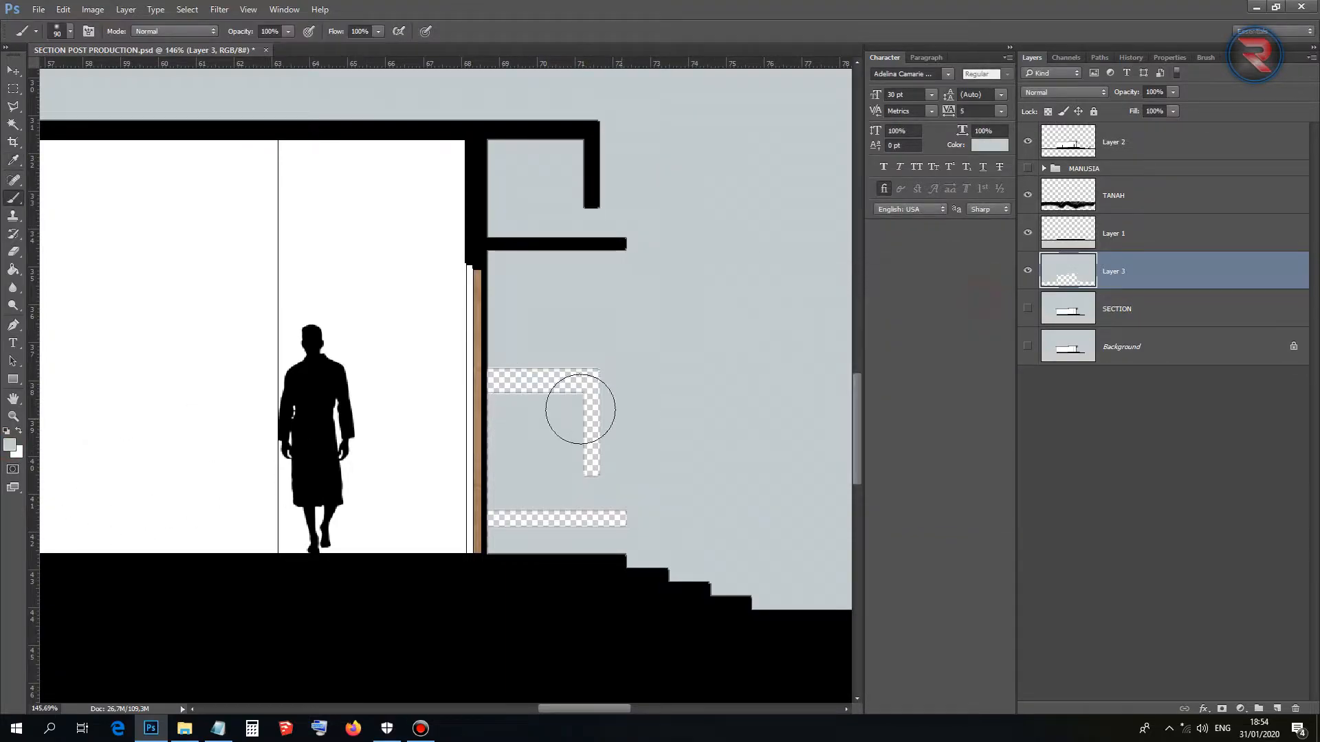
Paint over the transparent gaps beside the wood-clad wall on Layer 3 with a hard round brush at 60 px.
click(58, 32)
double_click(130, 173)
key(bracketleft)
key(bracketleft)
key(bracketleft)
mouse_move(516, 516)
mouse_down()
mouse_move(646, 502)
mouse_move(608, 488)
mouse_move(587, 353)
mouse_move(576, 385)
mouse_move(518, 377)
mouse_up()
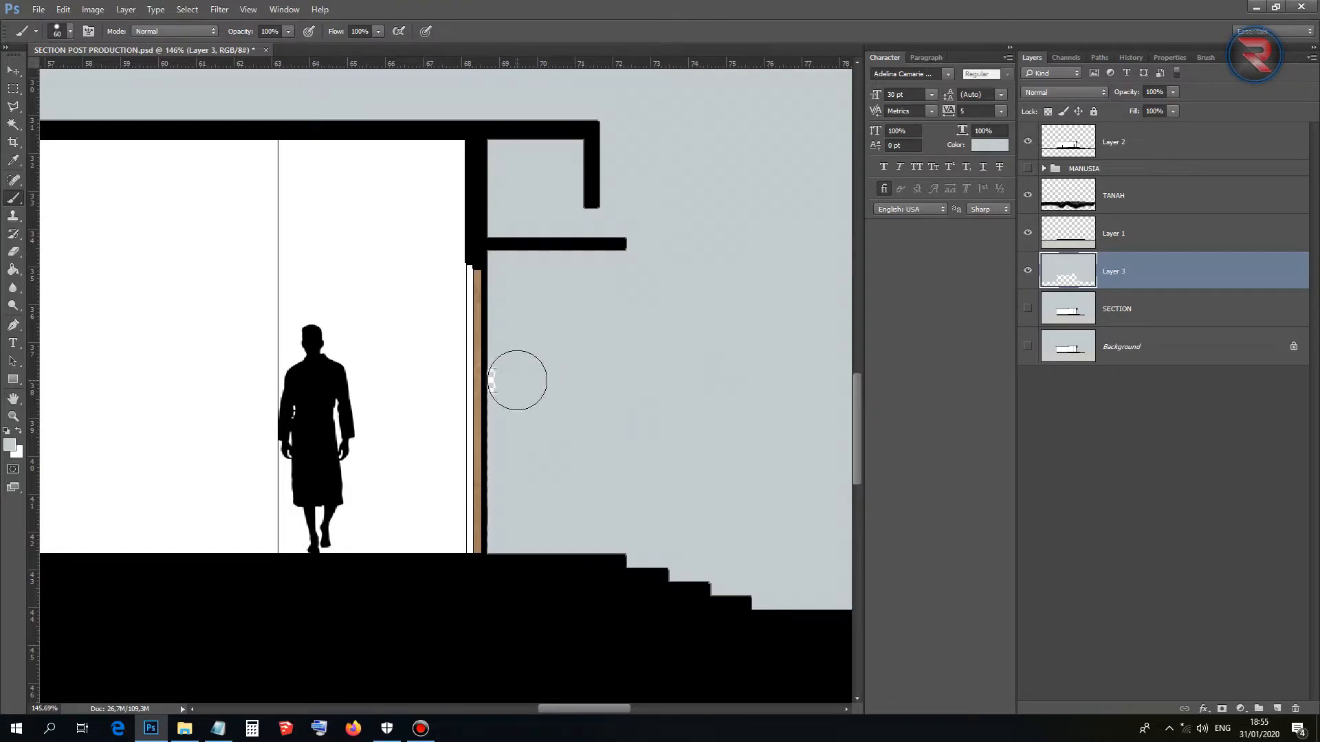
scroll(515, 389, up, 5)
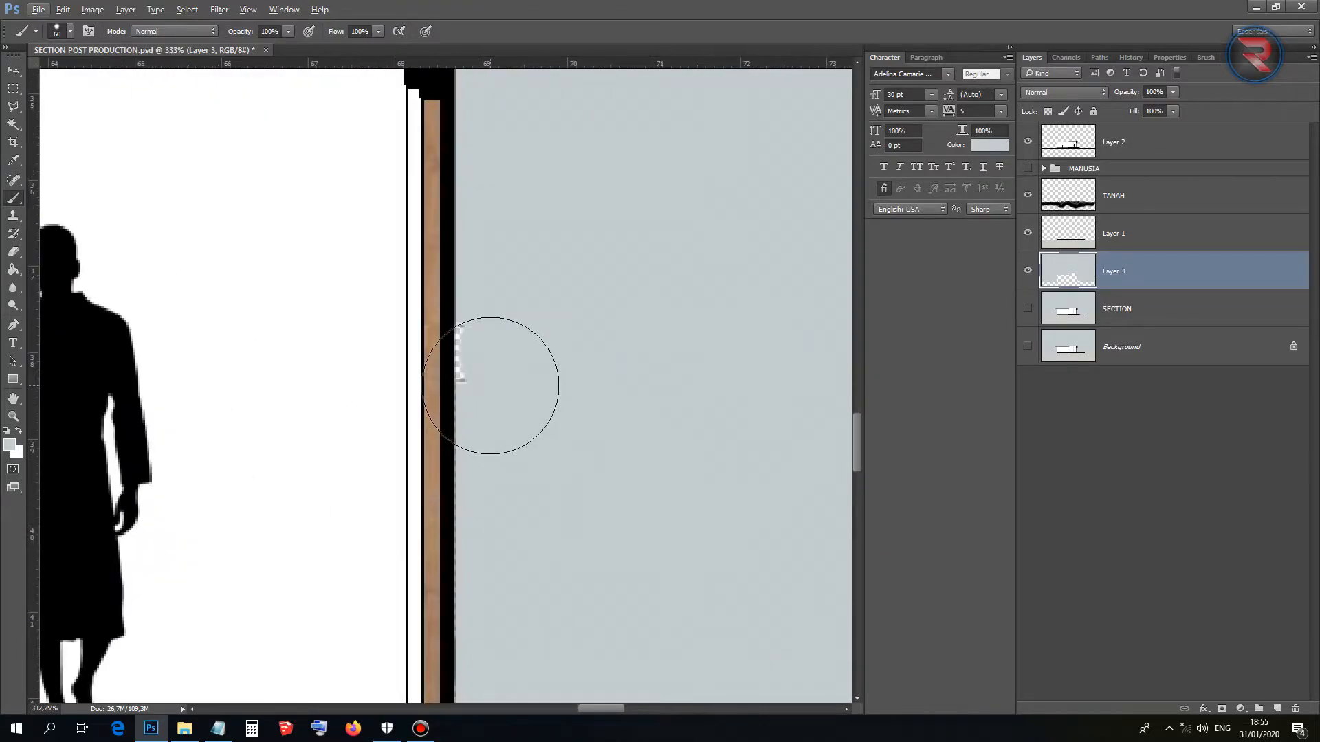
click(522, 357)
click(523, 329)
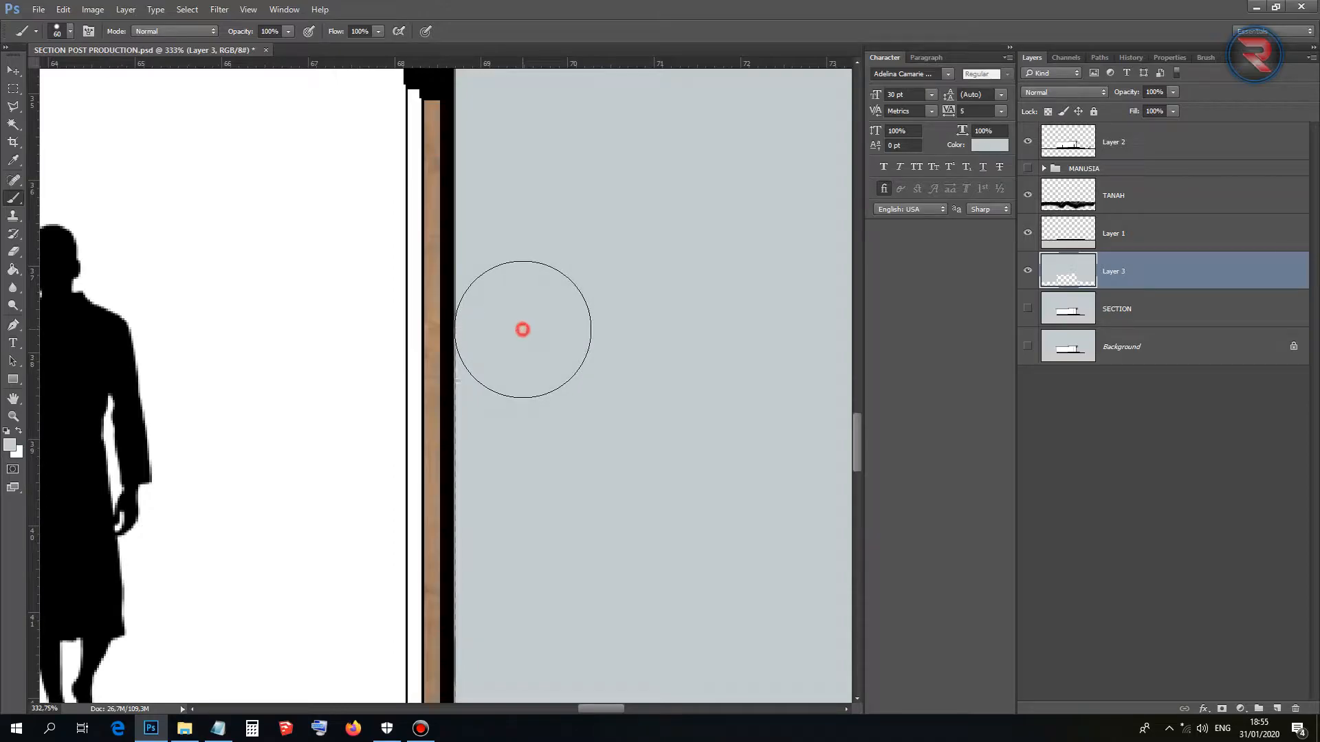
Paint over the transparent strip in the sky outside the building's left wall using the same sky-grey brush.
scroll(523, 329, down, 16)
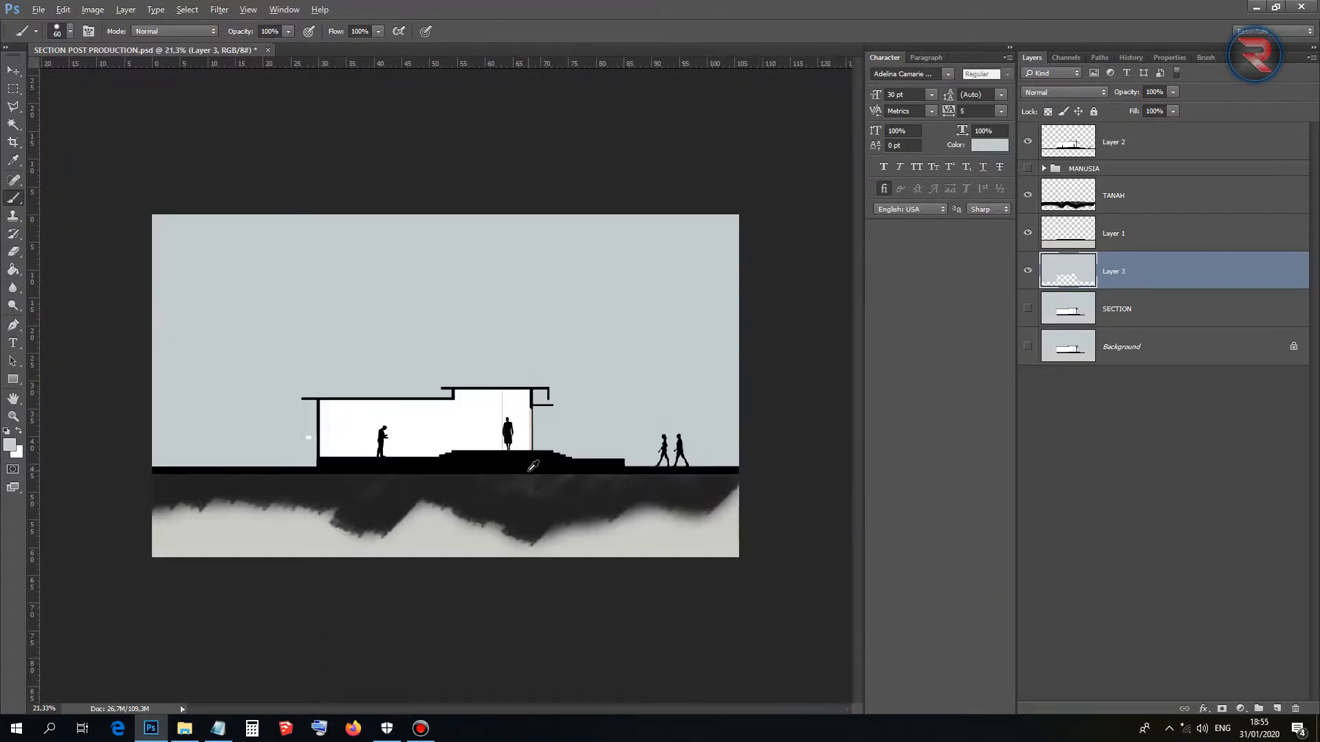
scroll(231, 458, up, 11)
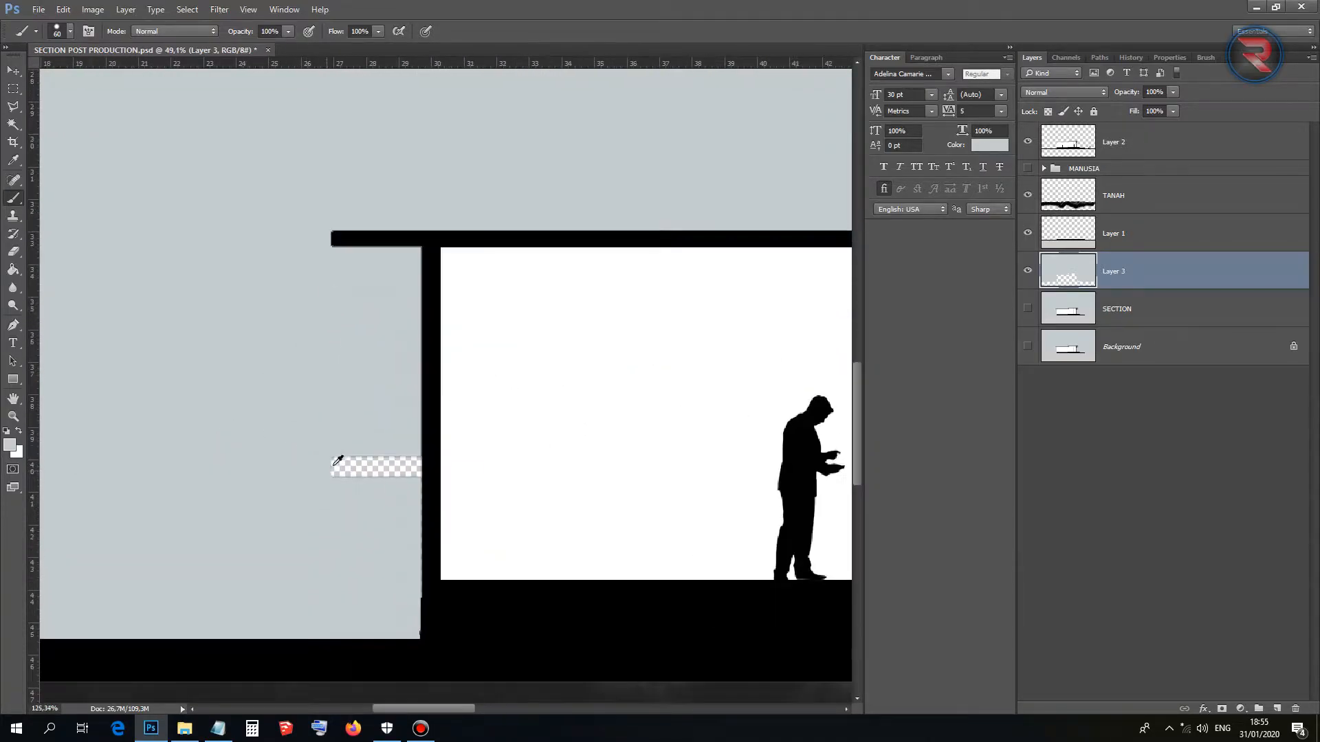
click(399, 480)
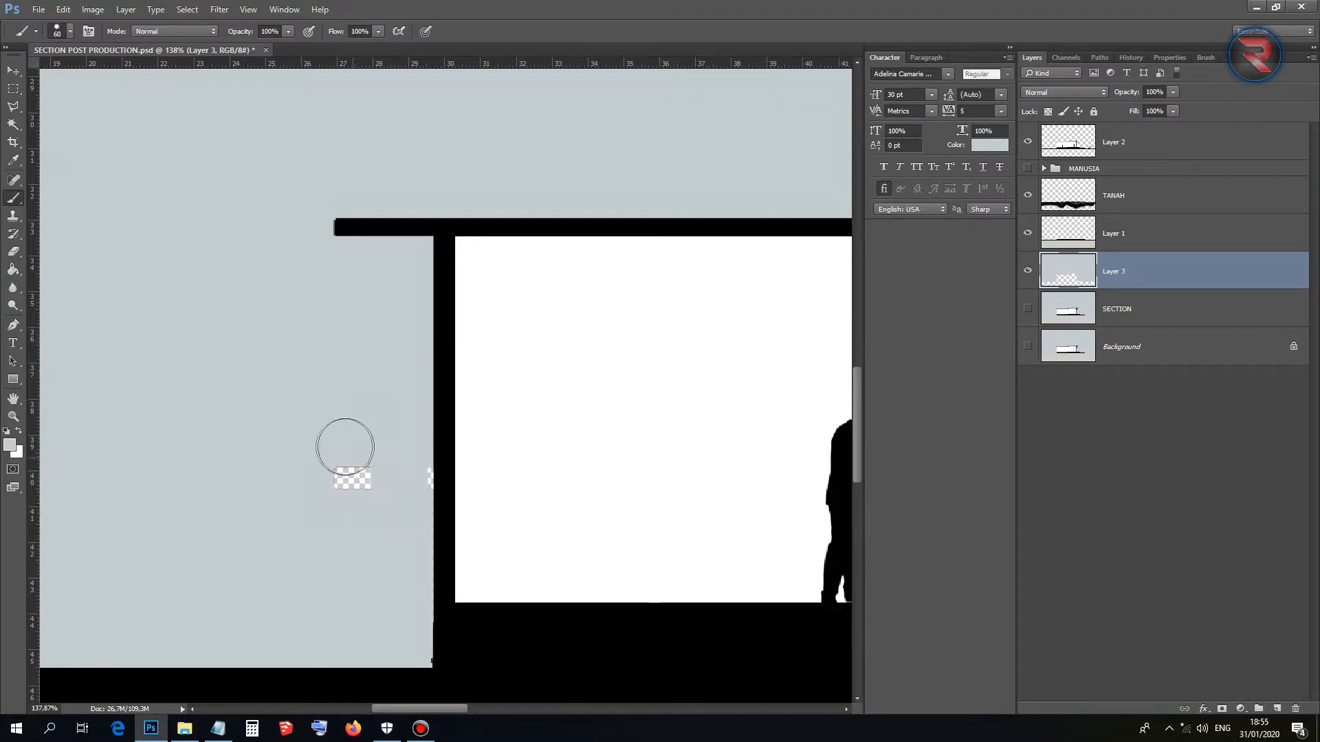
drag(350, 482, 406, 461)
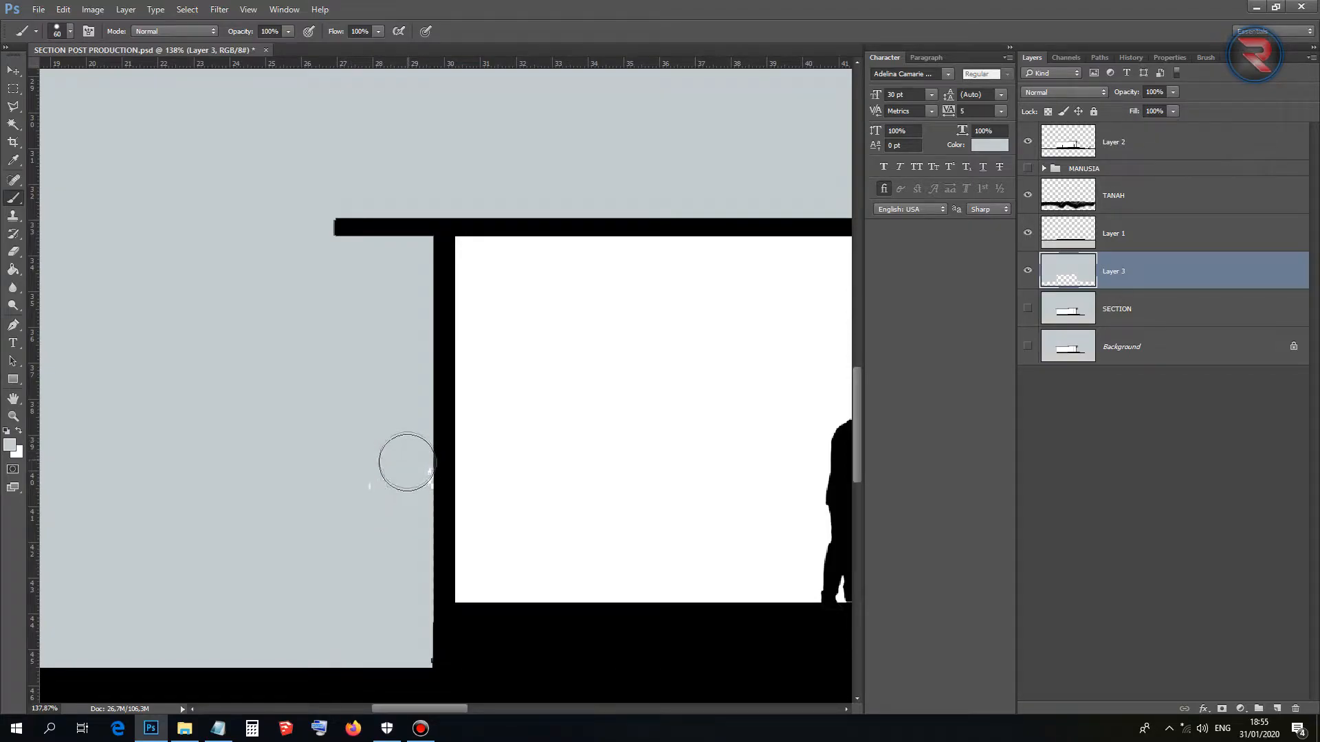
click(403, 473)
click(383, 486)
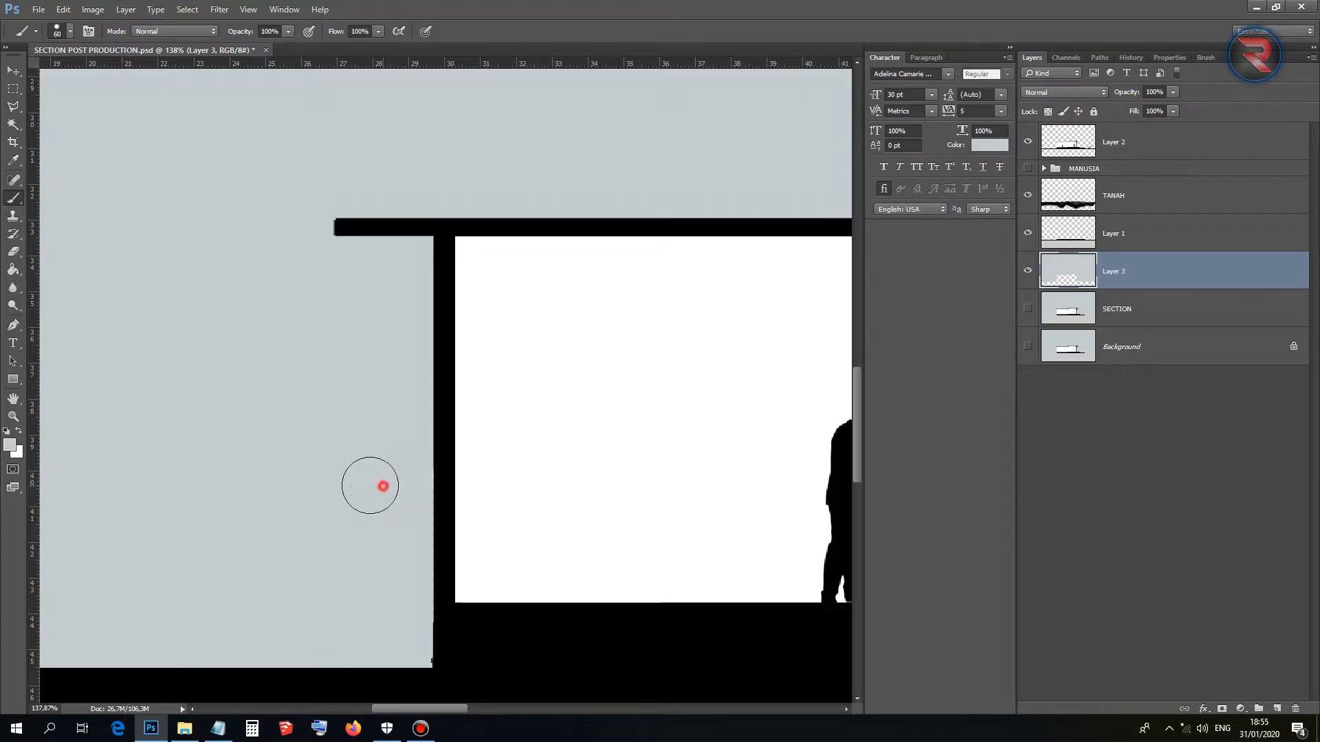
Show the MANUSIA group, hiding Layer 2 briefly to check the figures and showing it again.
scroll(383, 486, down, 10)
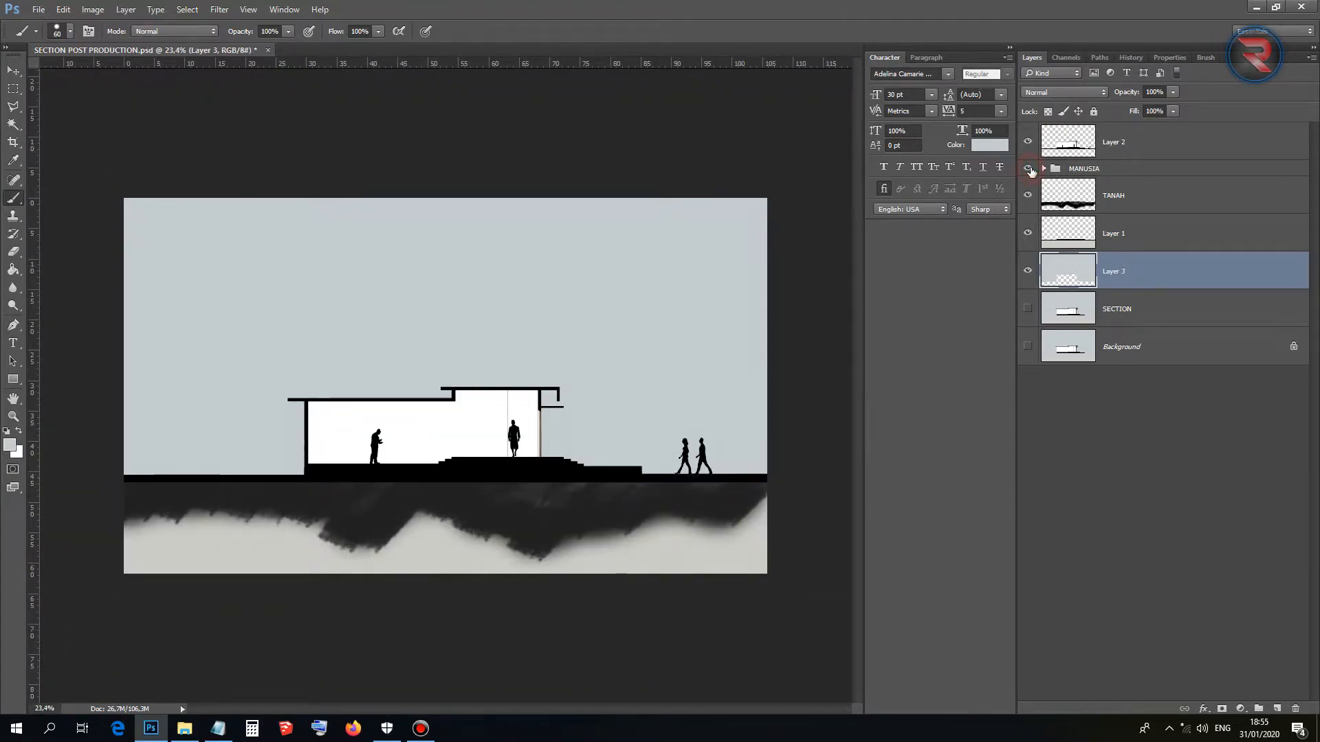
click(1028, 143)
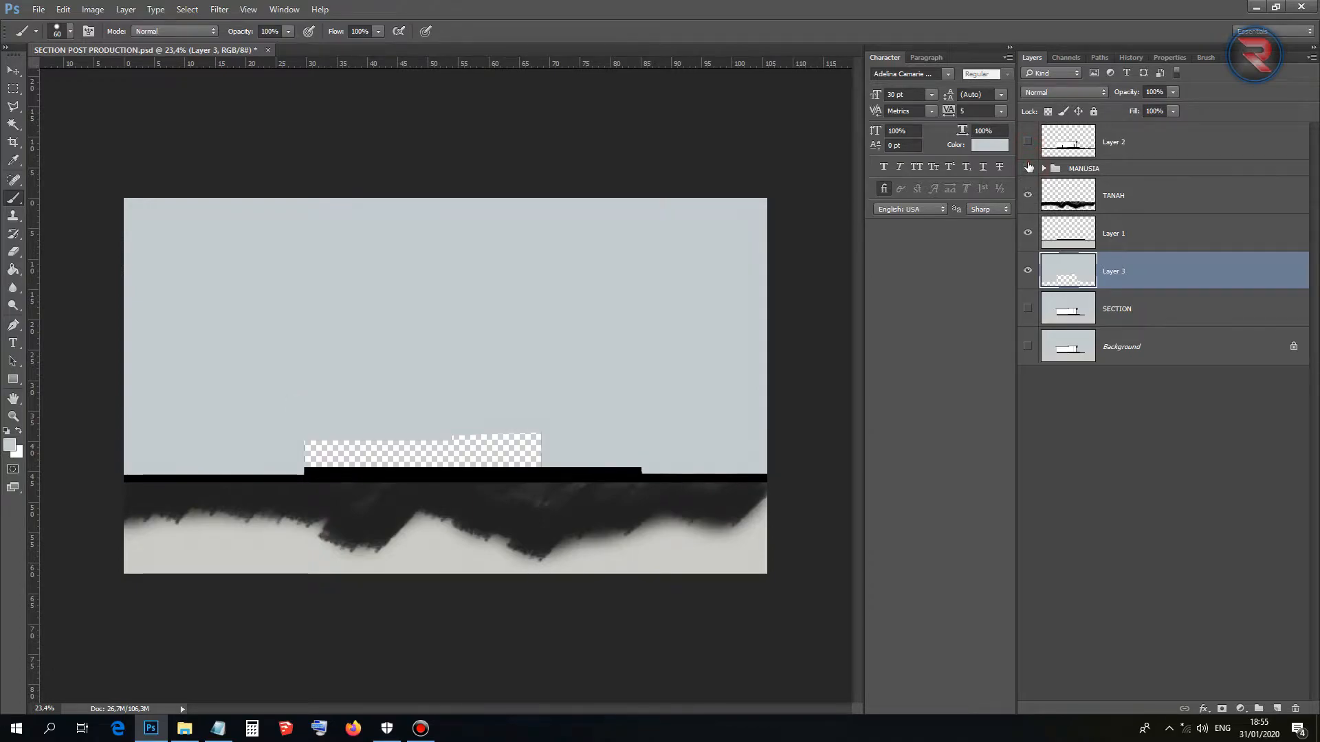
click(1028, 168)
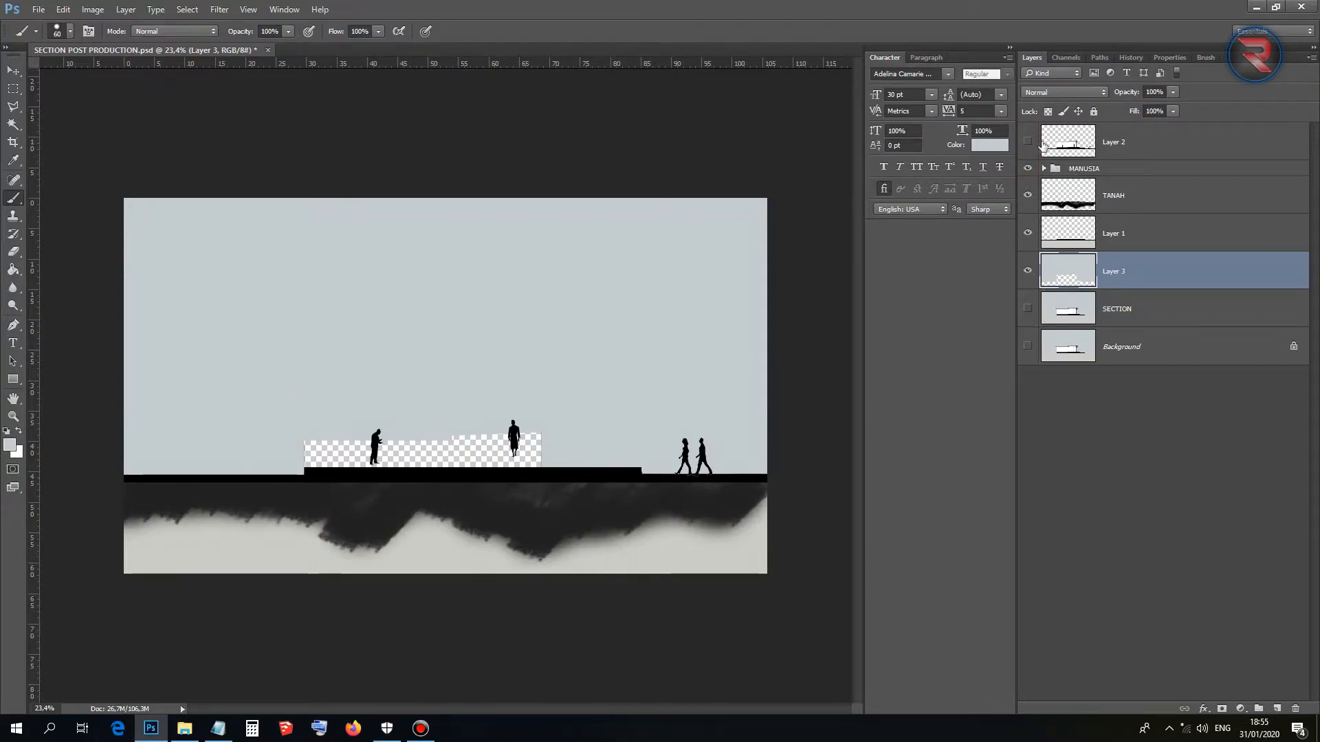
click(1028, 142)
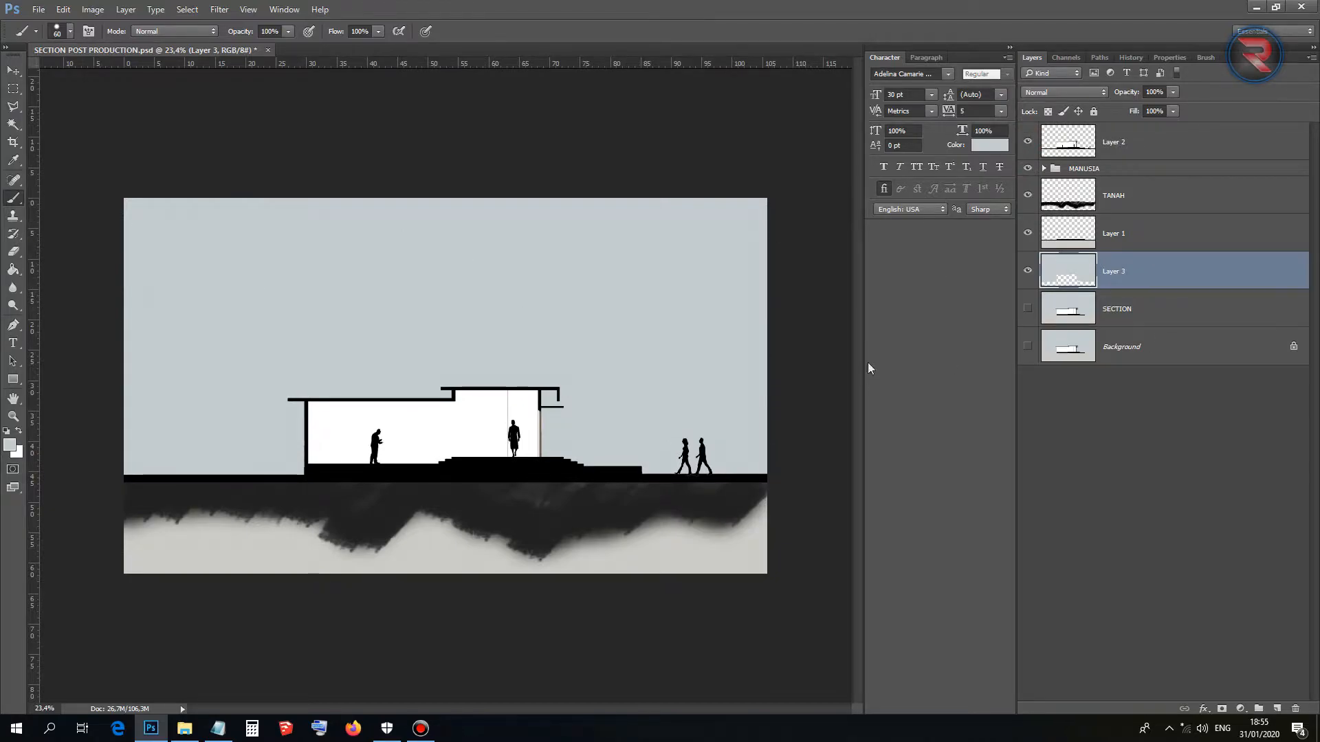
Create a new layer named LANGIT above Layer 2.
click(1166, 149)
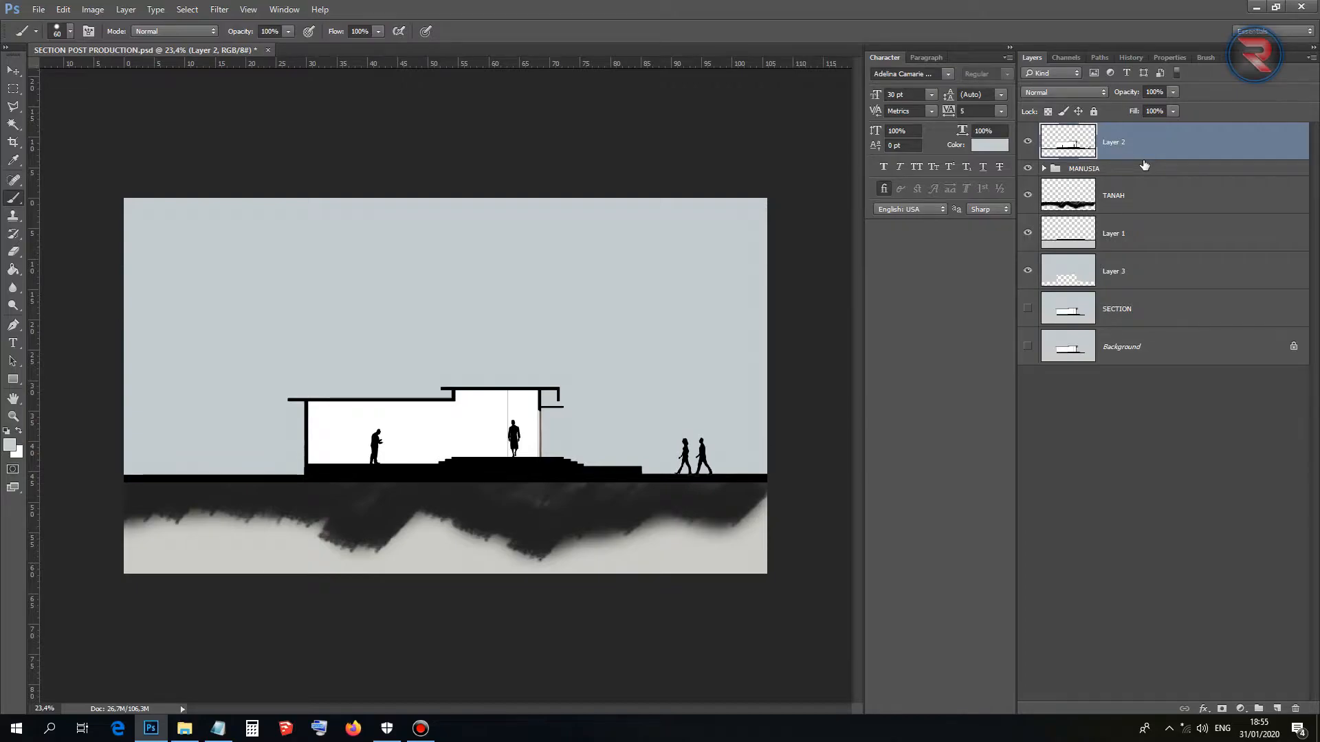
key(ctrl+shift+n)
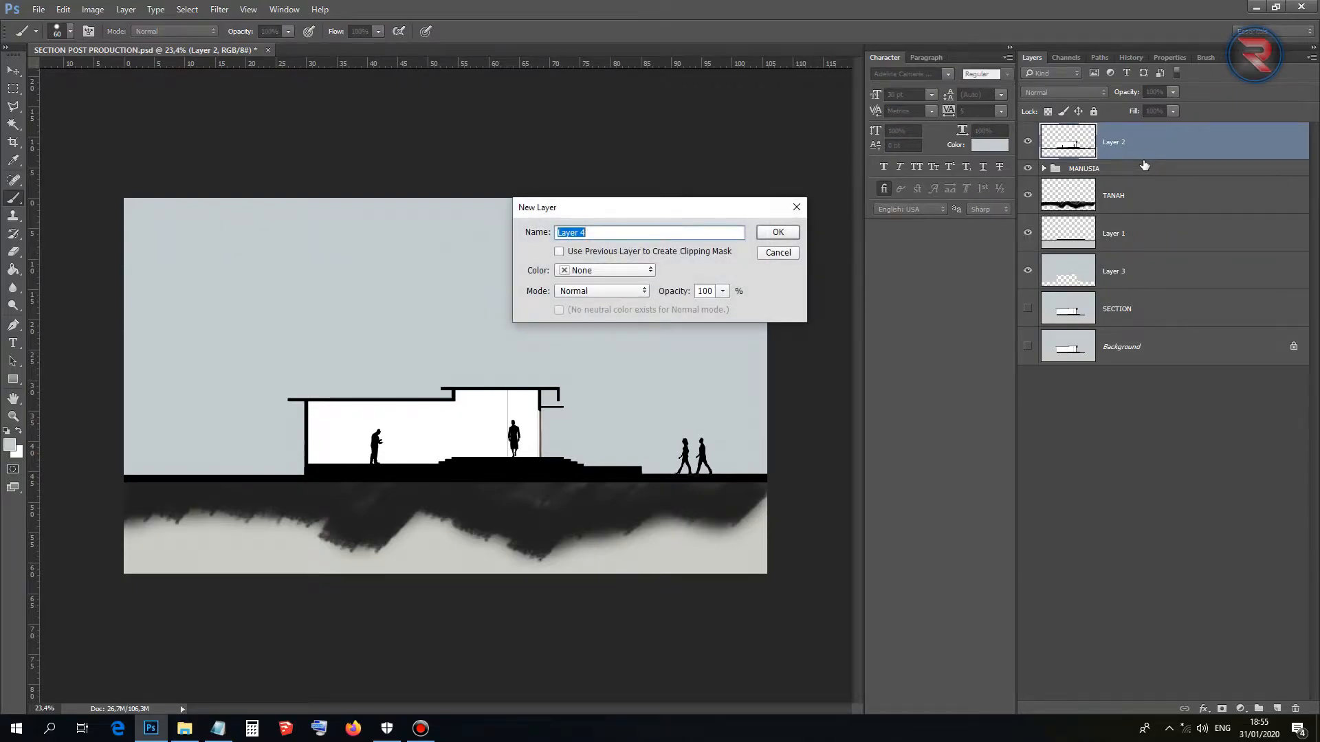
text(LANGIT)
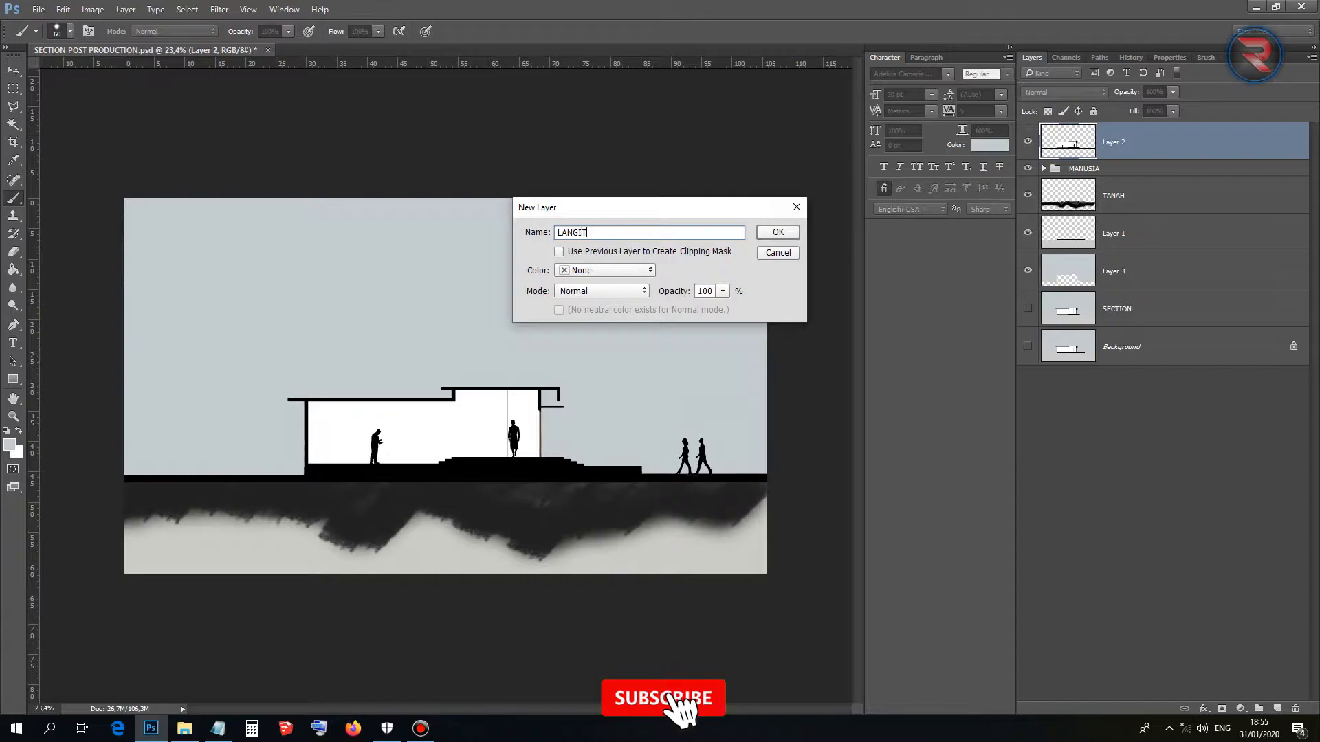
key(Return)
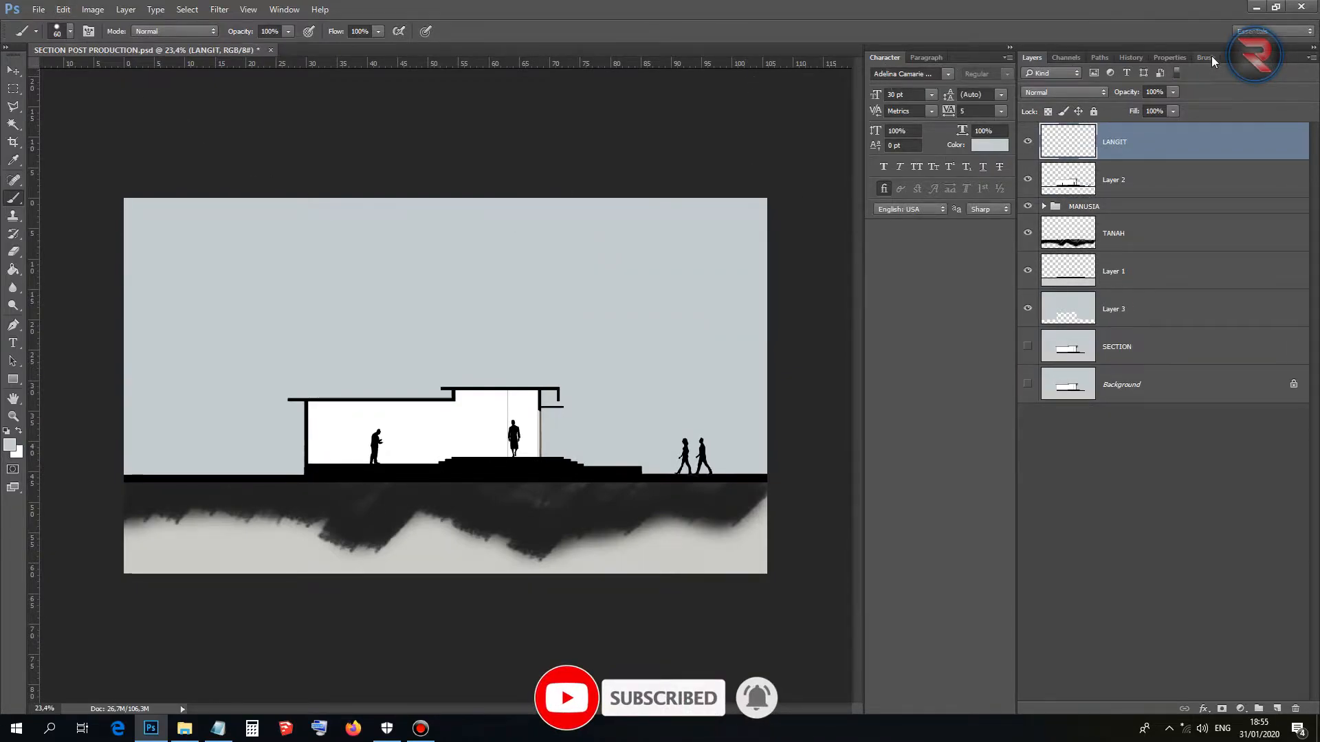
Make white the foreground colour and stamp one soft cloud in the sky's upper left on LANGIT with the 1100 px irregular brush.
click(184, 728)
double_click(447, 178)
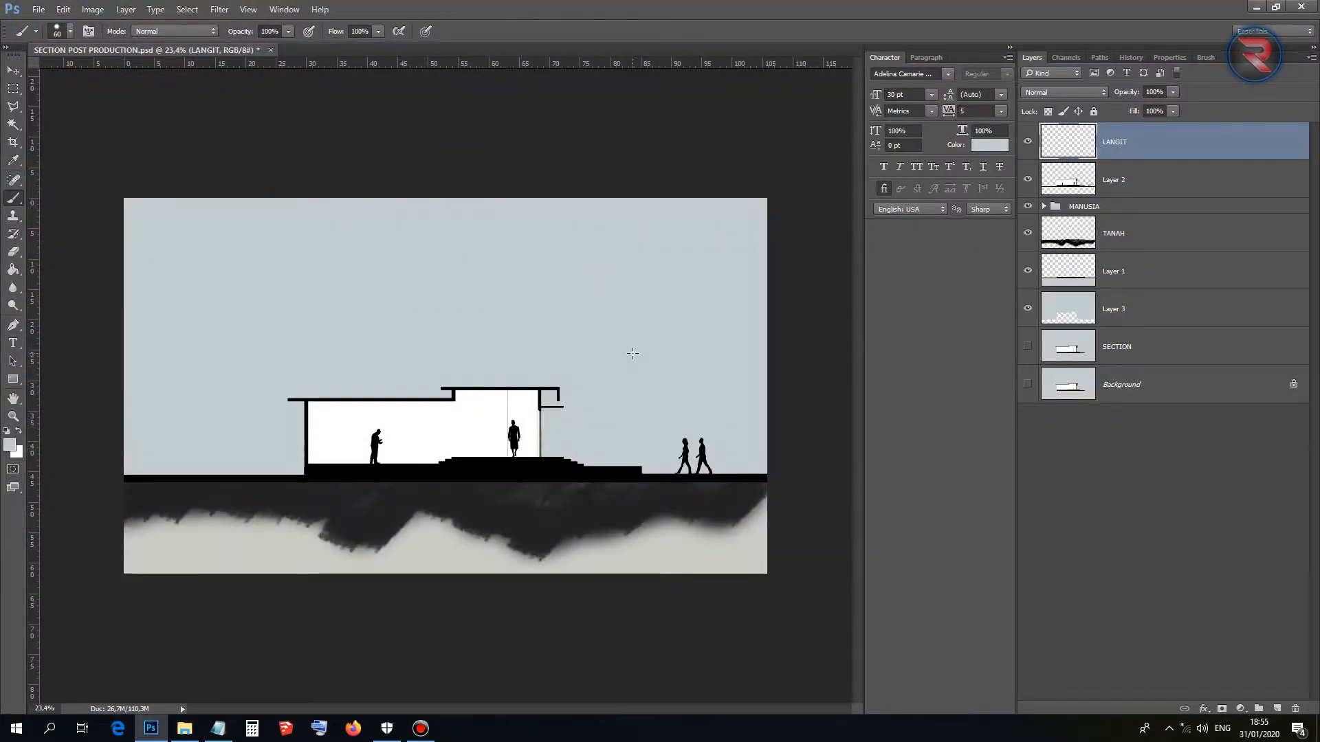
click(19, 432)
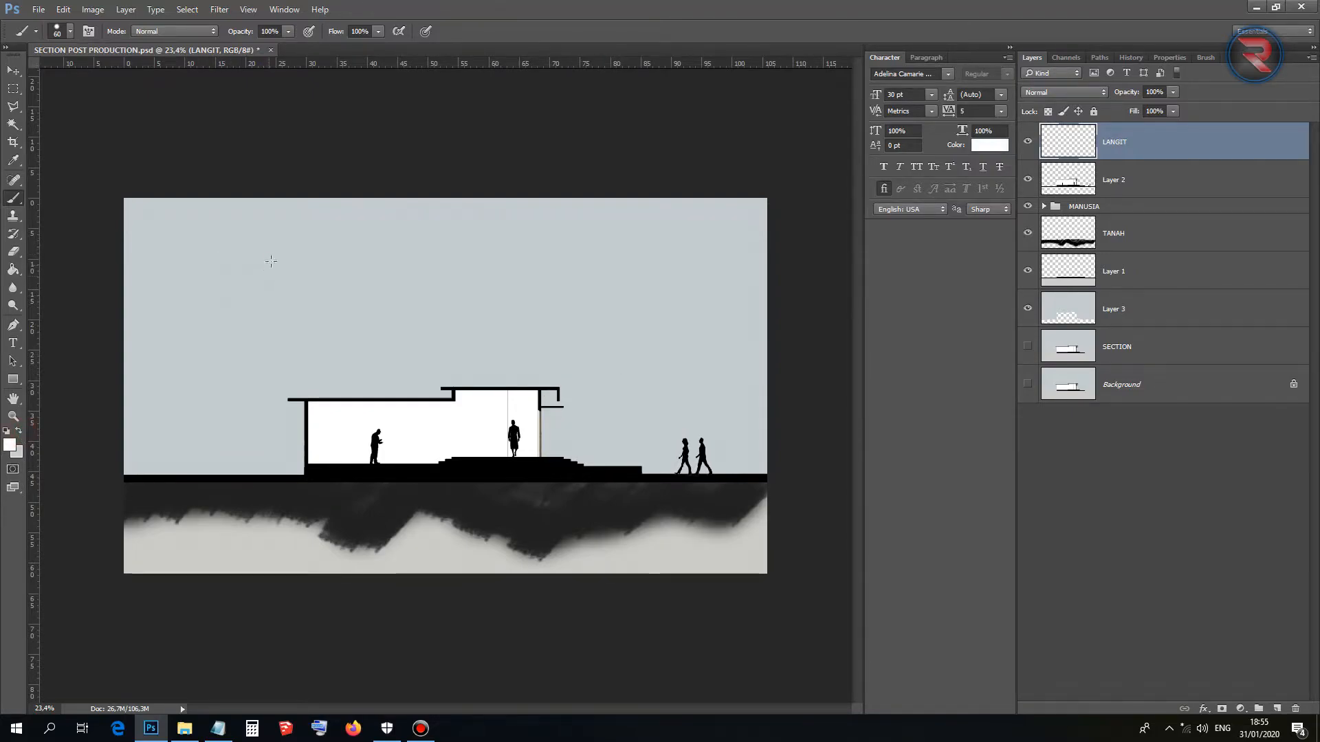
key(ctrl+z)
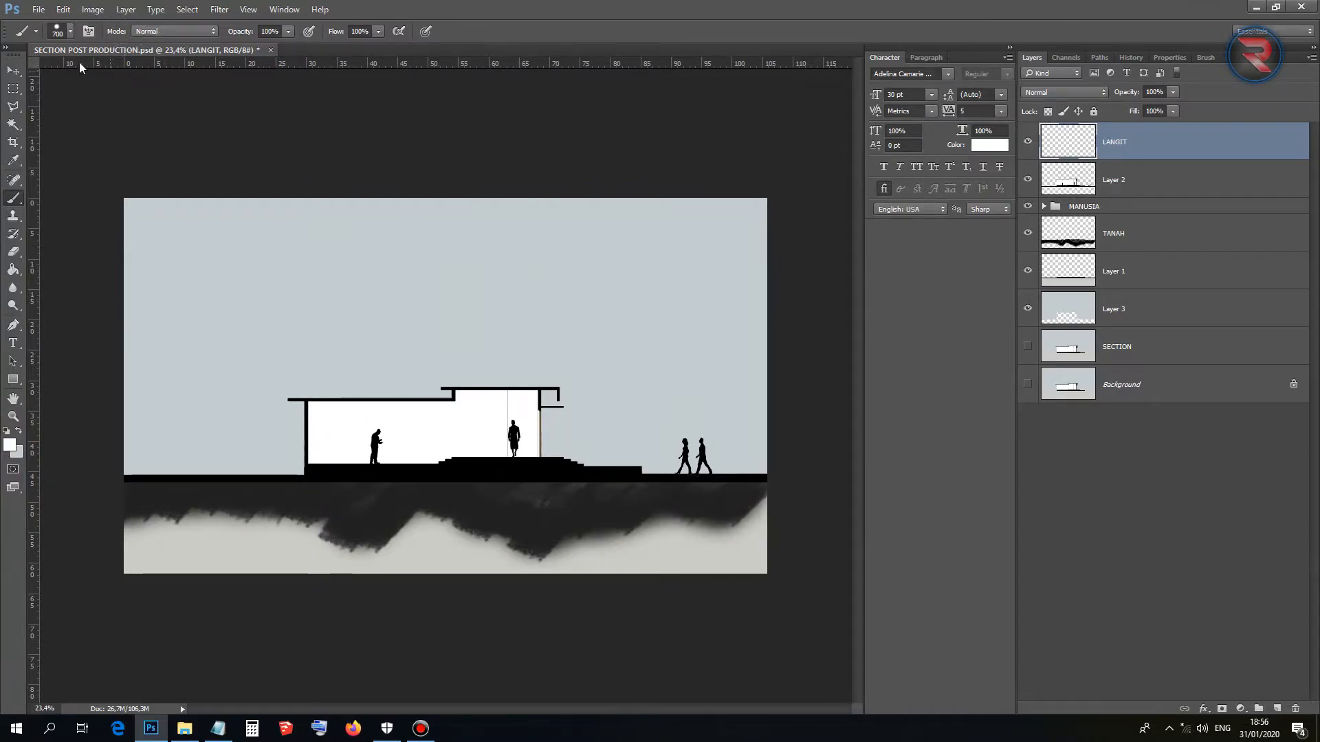
click(56, 31)
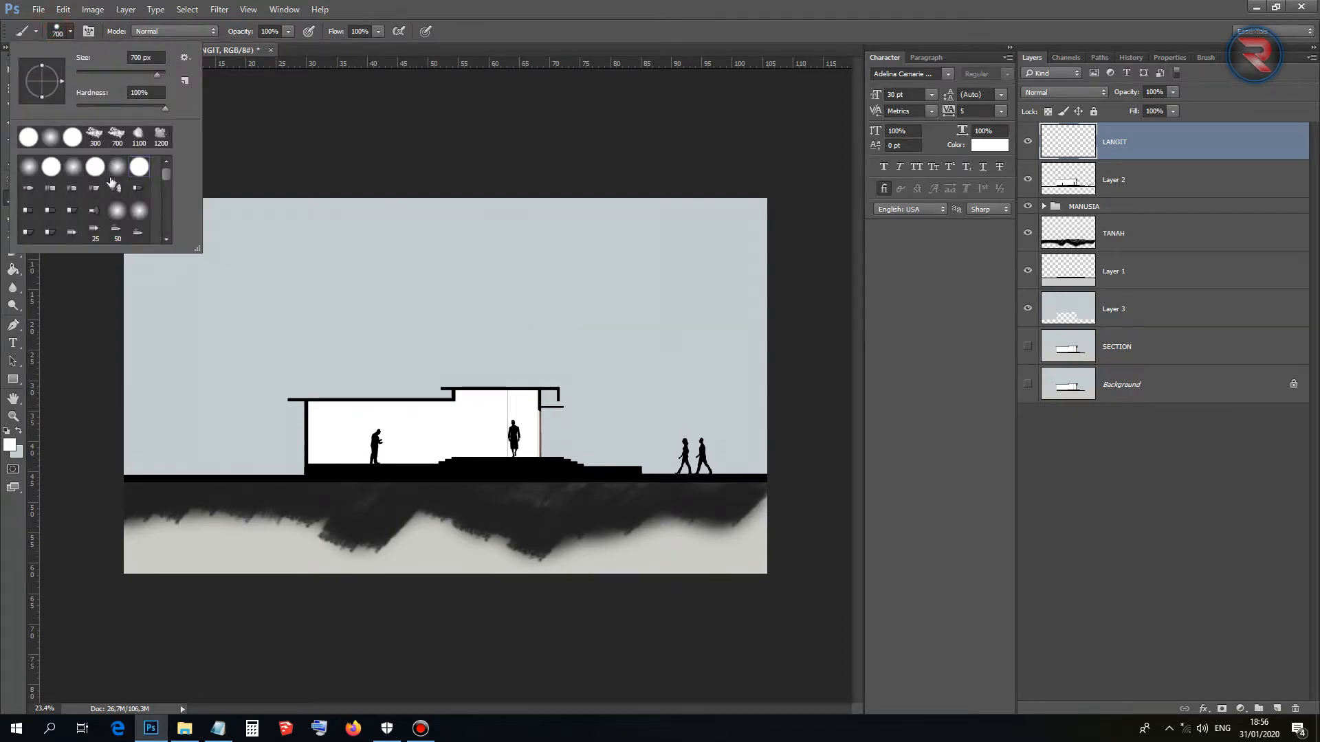
double_click(140, 145)
click(228, 249)
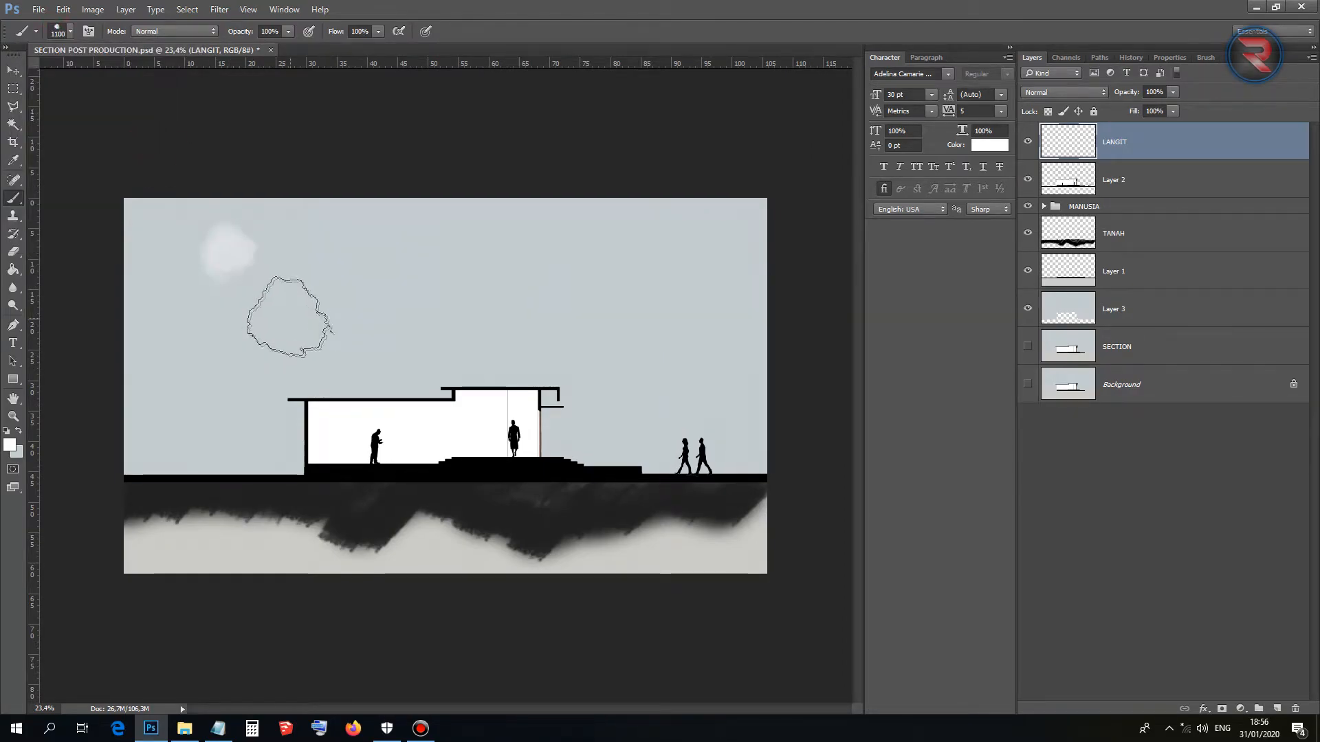
Undo the single cloud stamp and paint soft white clouds across the whole sky on LANGIT with the 1100 px irregular brush.
key(ctrl+z)
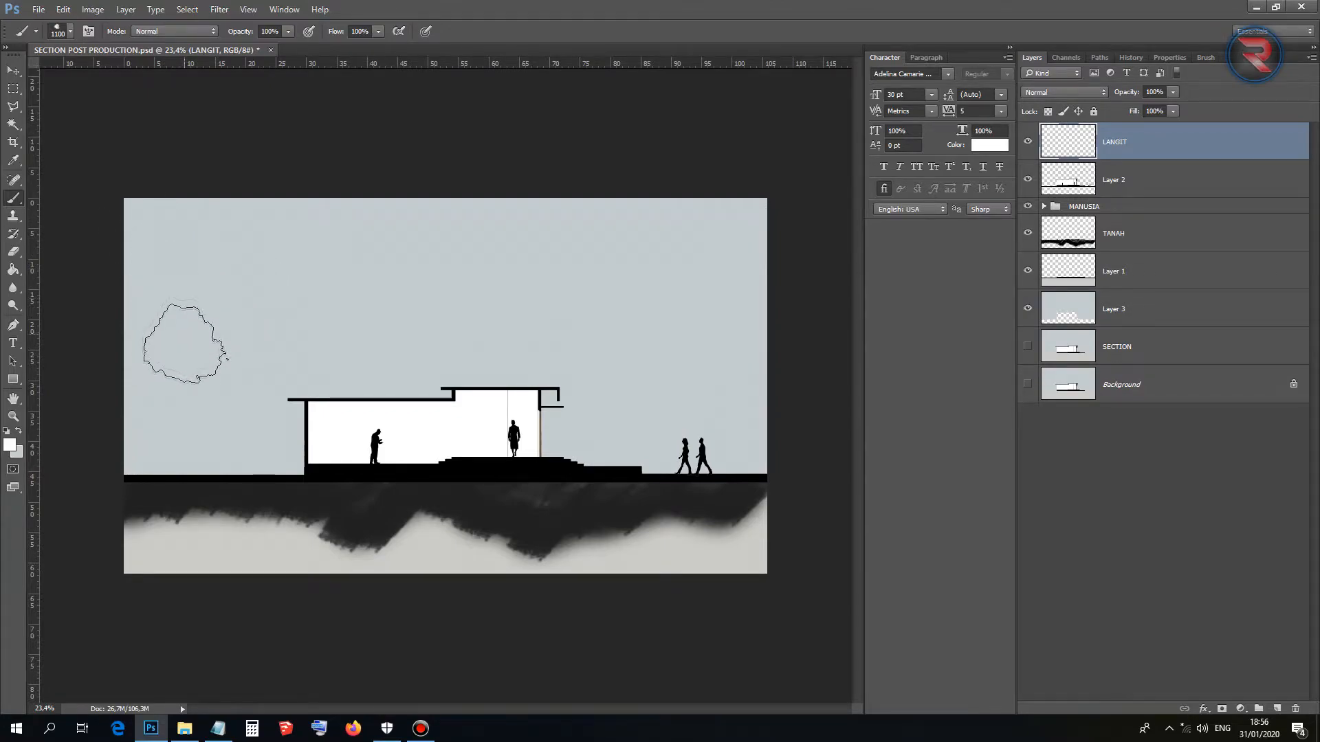
mouse_move(147, 212)
mouse_down()
mouse_move(248, 295)
mouse_move(256, 227)
mouse_up()
drag(386, 286, 390, 293)
mouse_move(608, 301)
mouse_down()
mouse_move(476, 268)
mouse_move(636, 290)
mouse_move(727, 242)
mouse_move(646, 219)
mouse_up()
click(646, 219)
drag(433, 169, 409, 204)
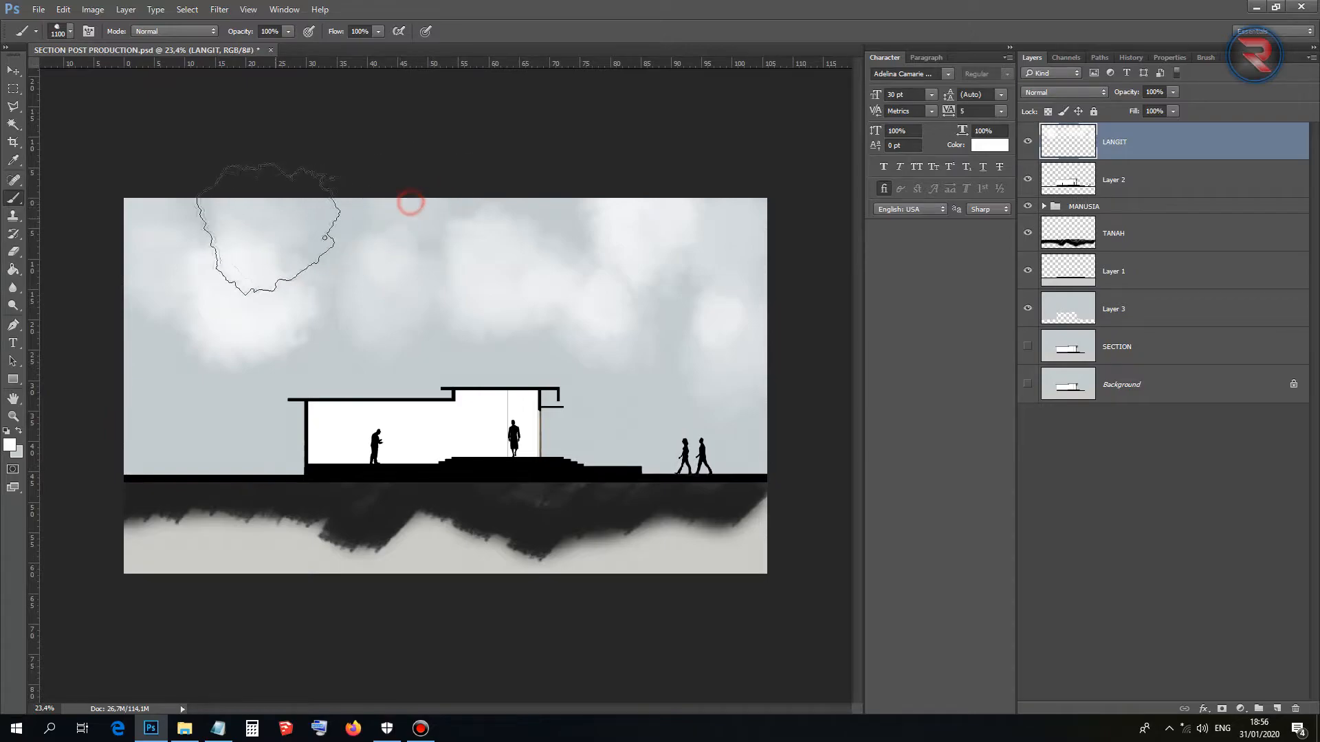
drag(148, 402, 129, 385)
click(161, 352)
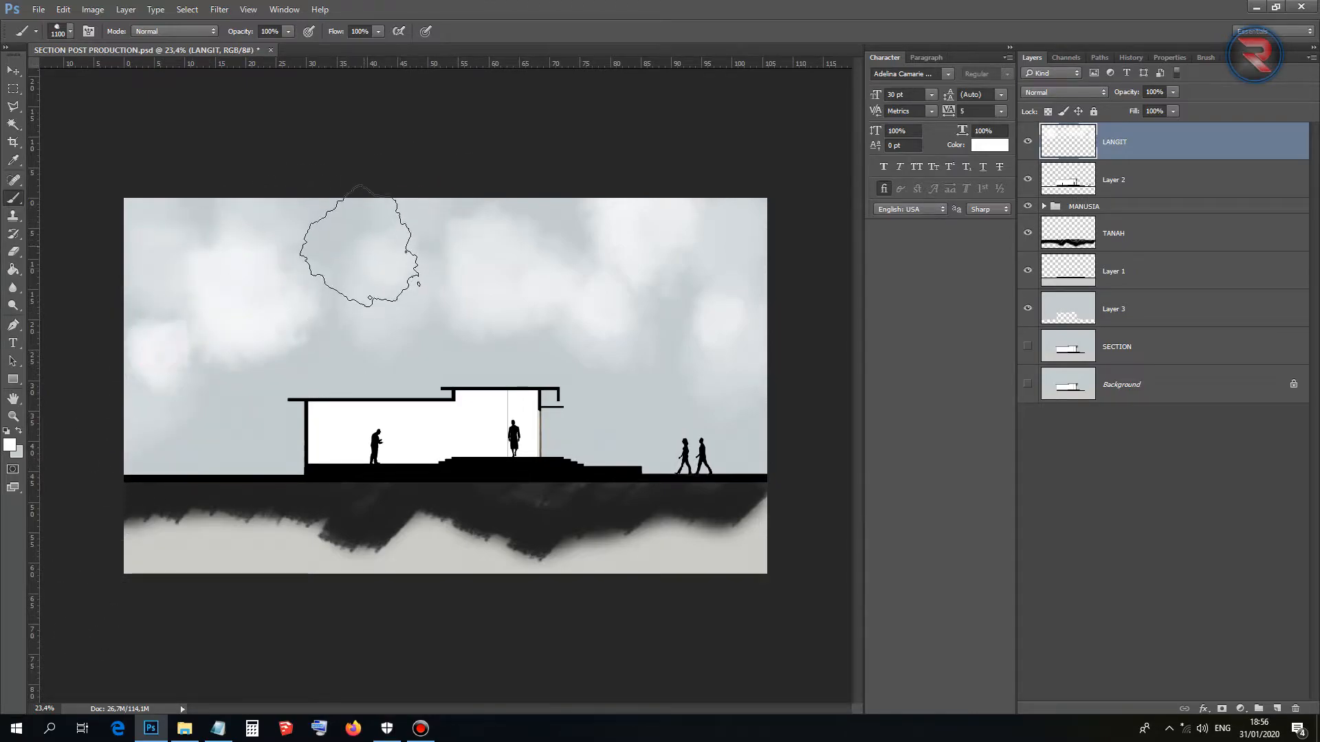
drag(350, 245, 328, 238)
drag(595, 242, 565, 239)
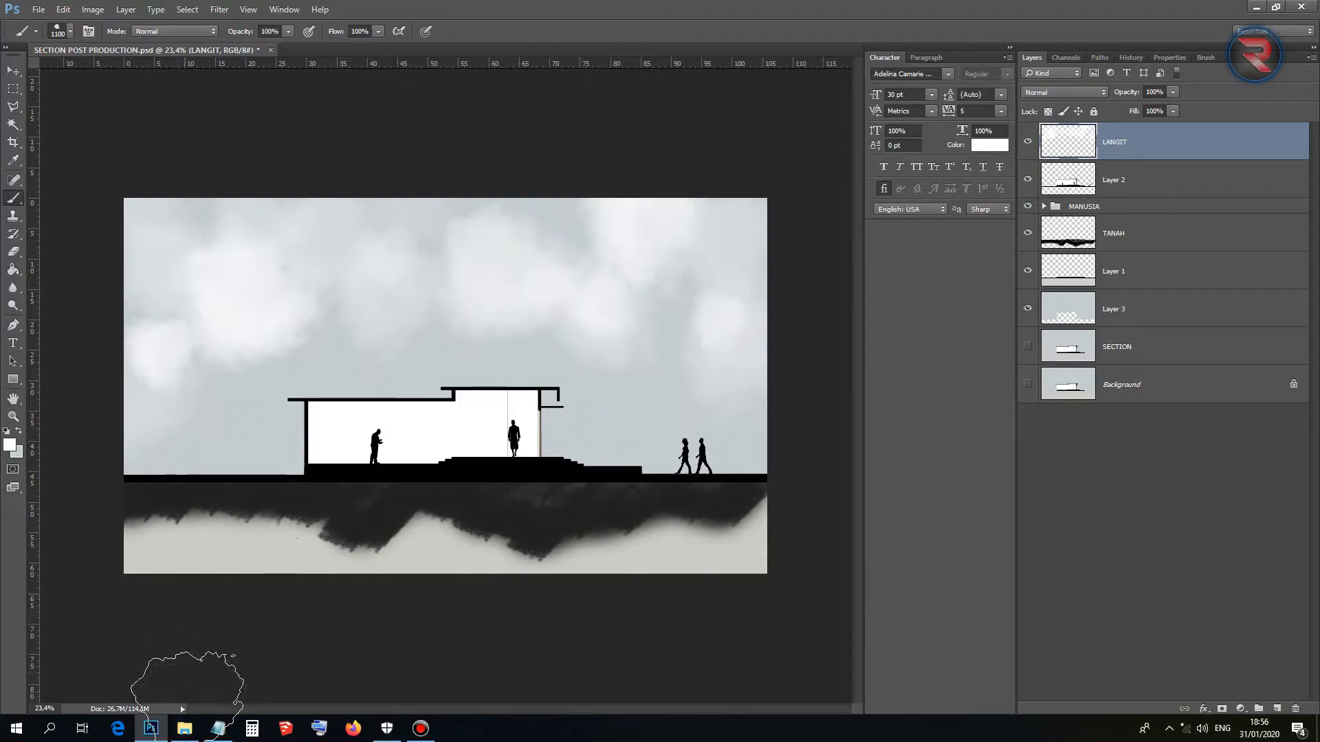
Place the tree images 01, 05 and POHON-RINDANG from the TREE PNG folder into the section drawing as separate layers.
click(187, 729)
drag(332, 241, 227, 135)
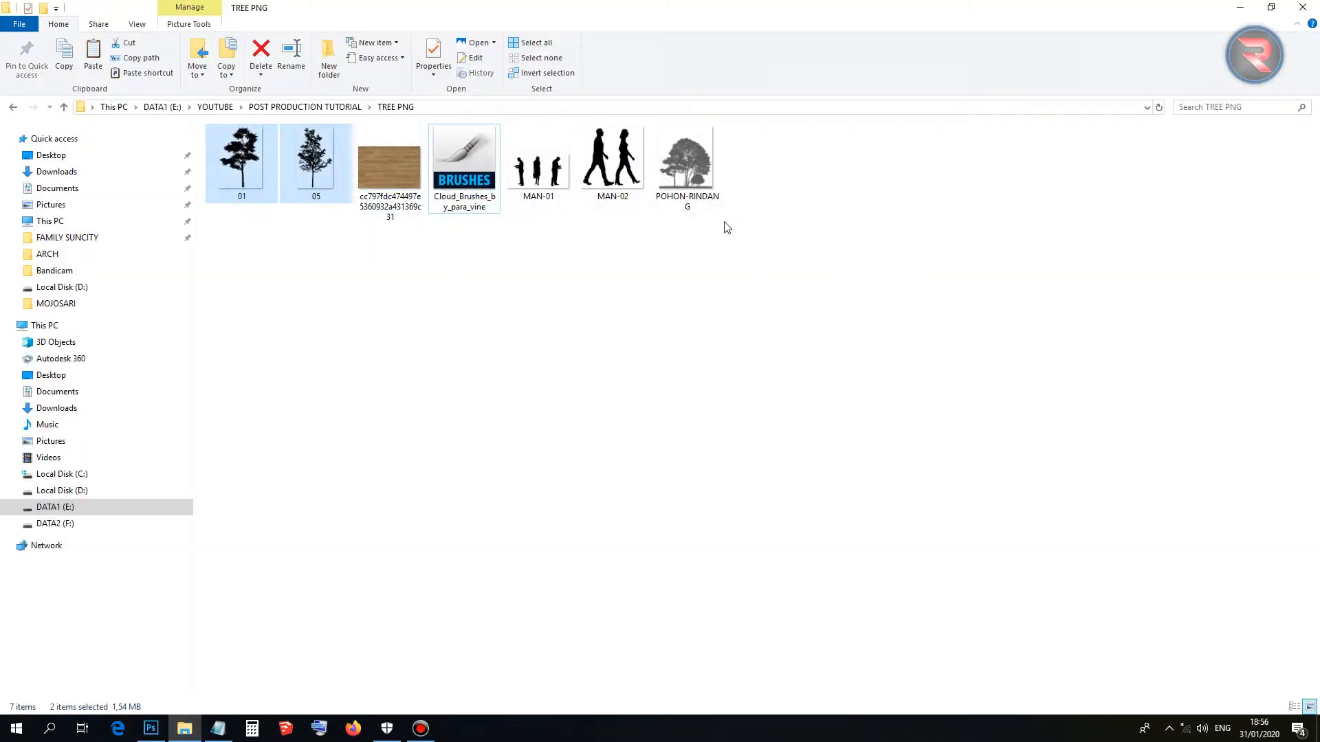
ctrl+click(685, 162)
drag(316, 161, 328, 344)
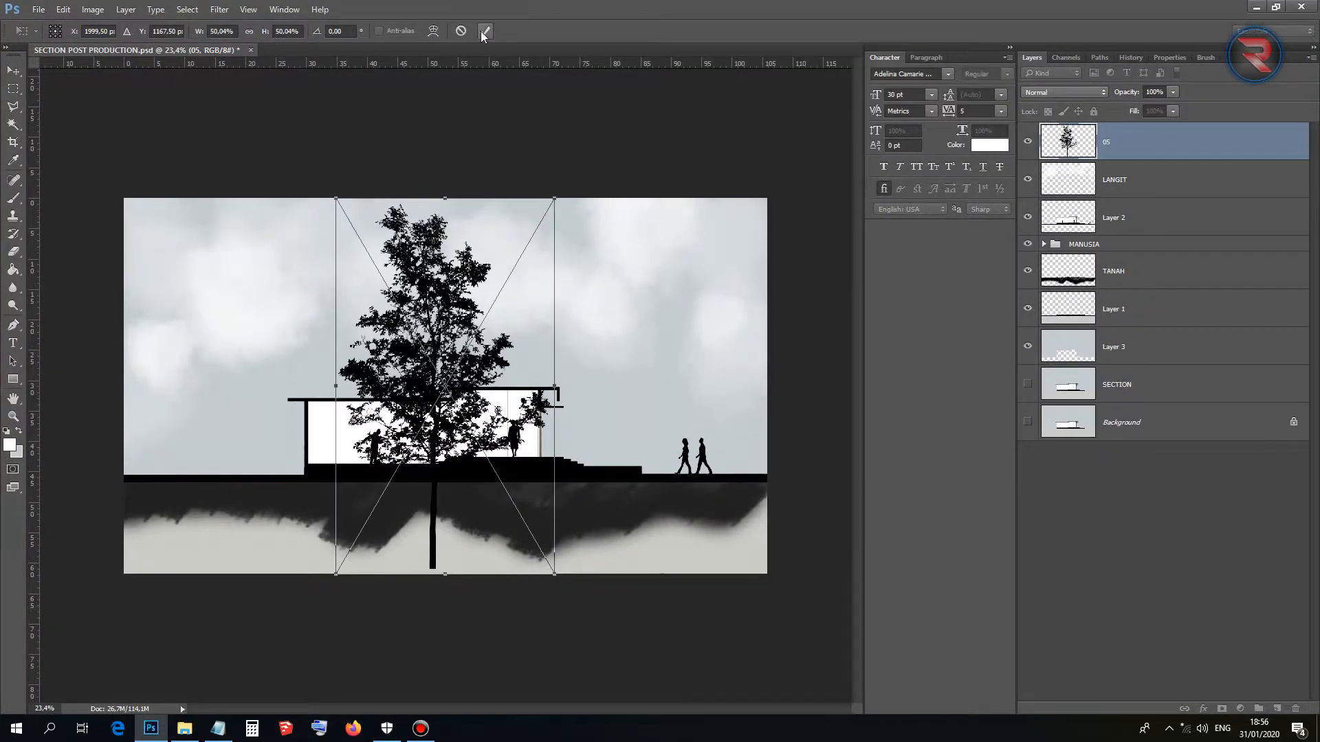
click(484, 31)
click(484, 31)
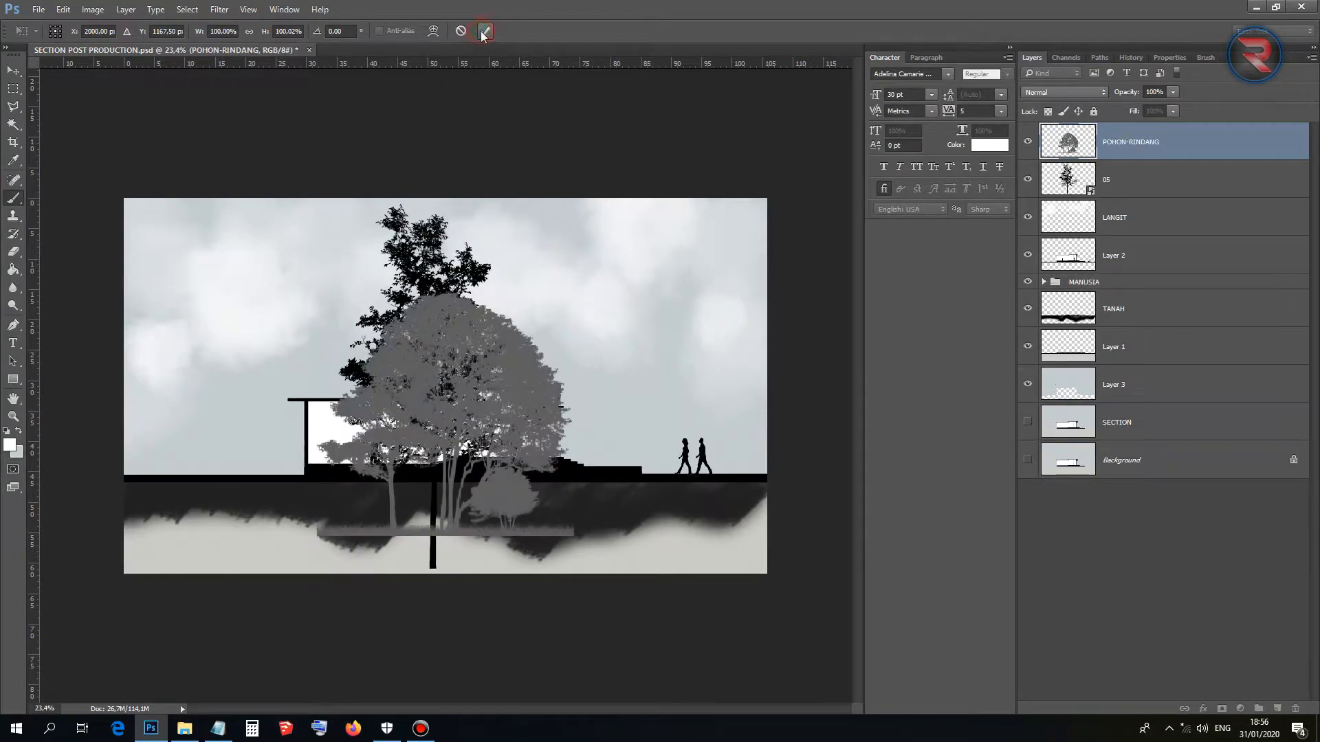
click(484, 31)
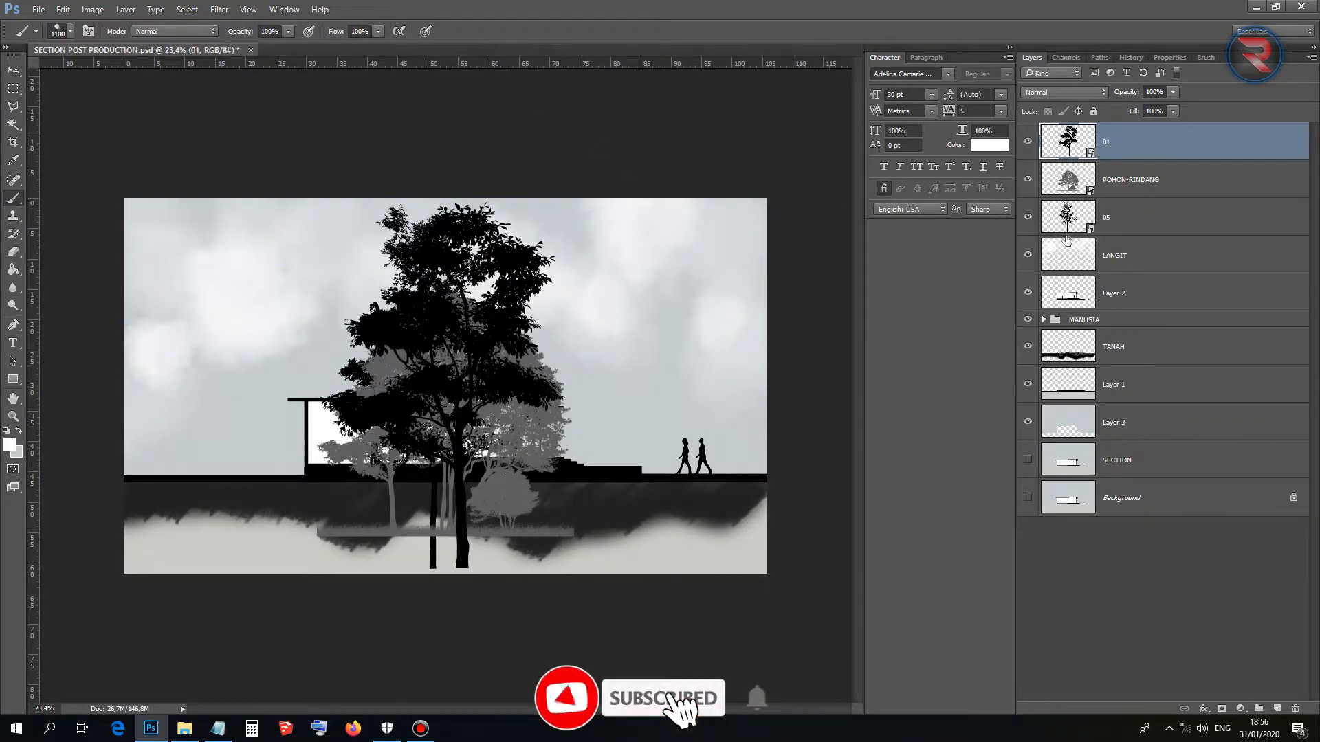
Scale tree 05 down to about 12% and stand it on the low platform to the right of the building.
click(1028, 217)
click(1028, 217)
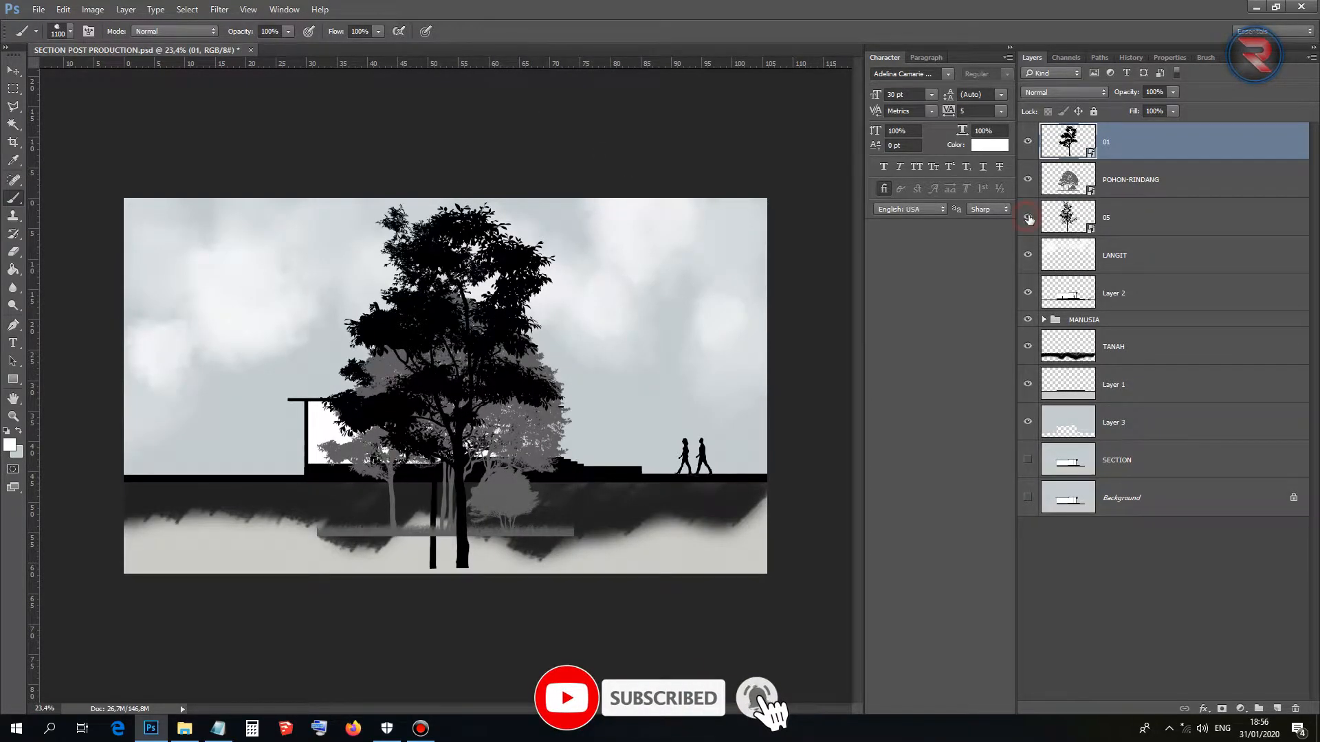
click(1139, 215)
click(13, 71)
drag(377, 313, 585, 309)
key(ctrl+t)
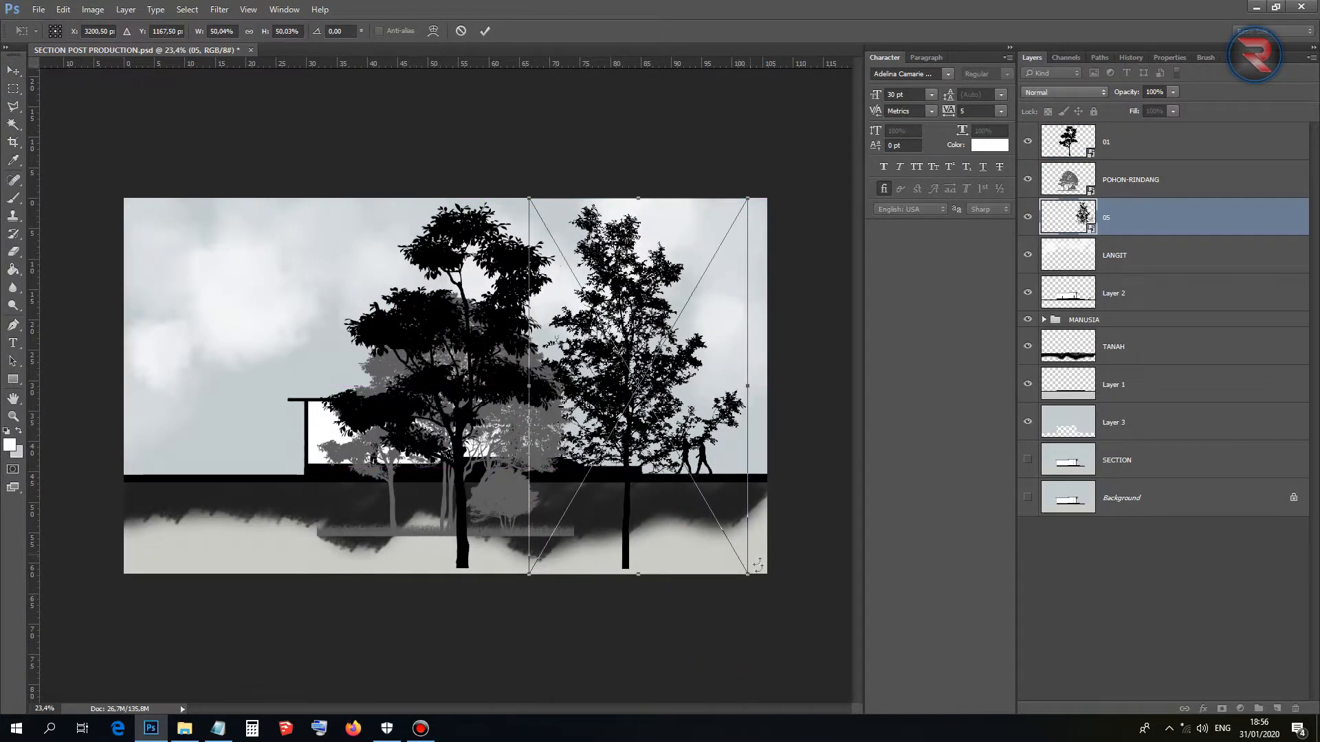
drag(751, 577, 583, 290)
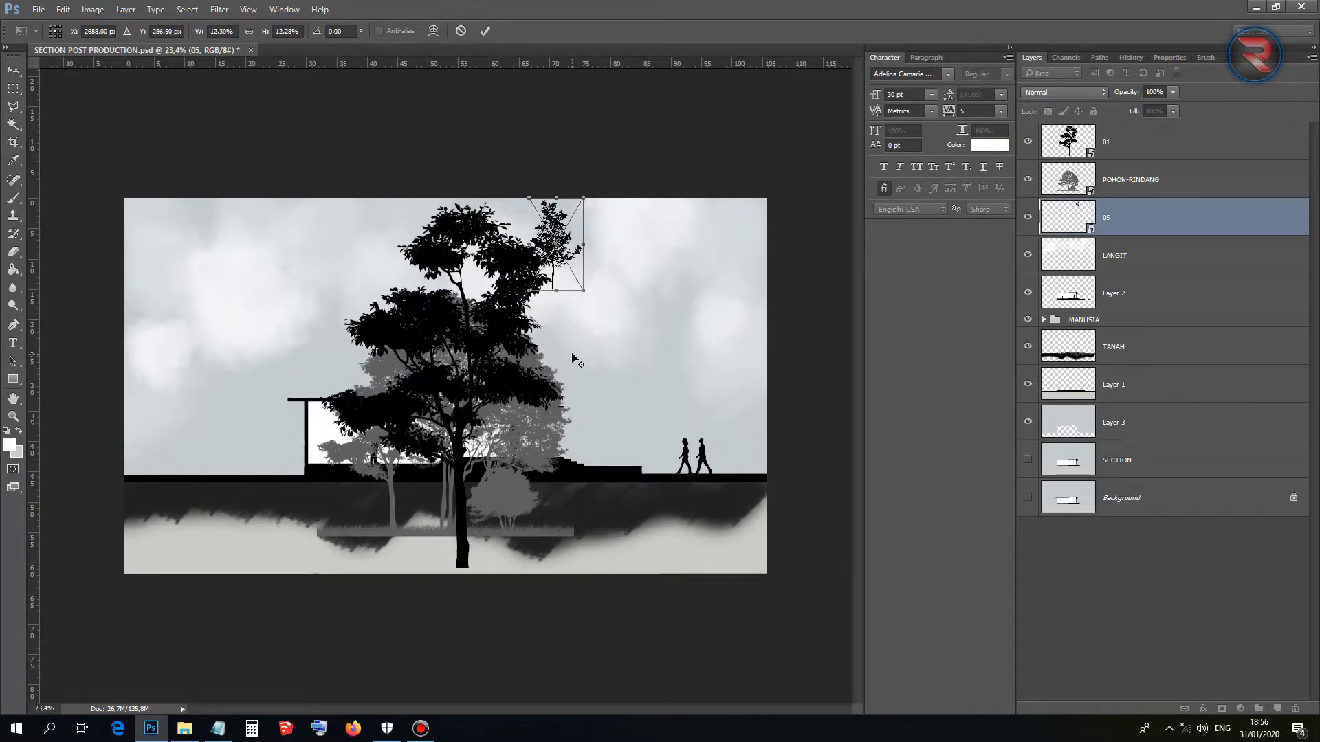
scroll(576, 330, up, 2)
drag(614, 131, 725, 501)
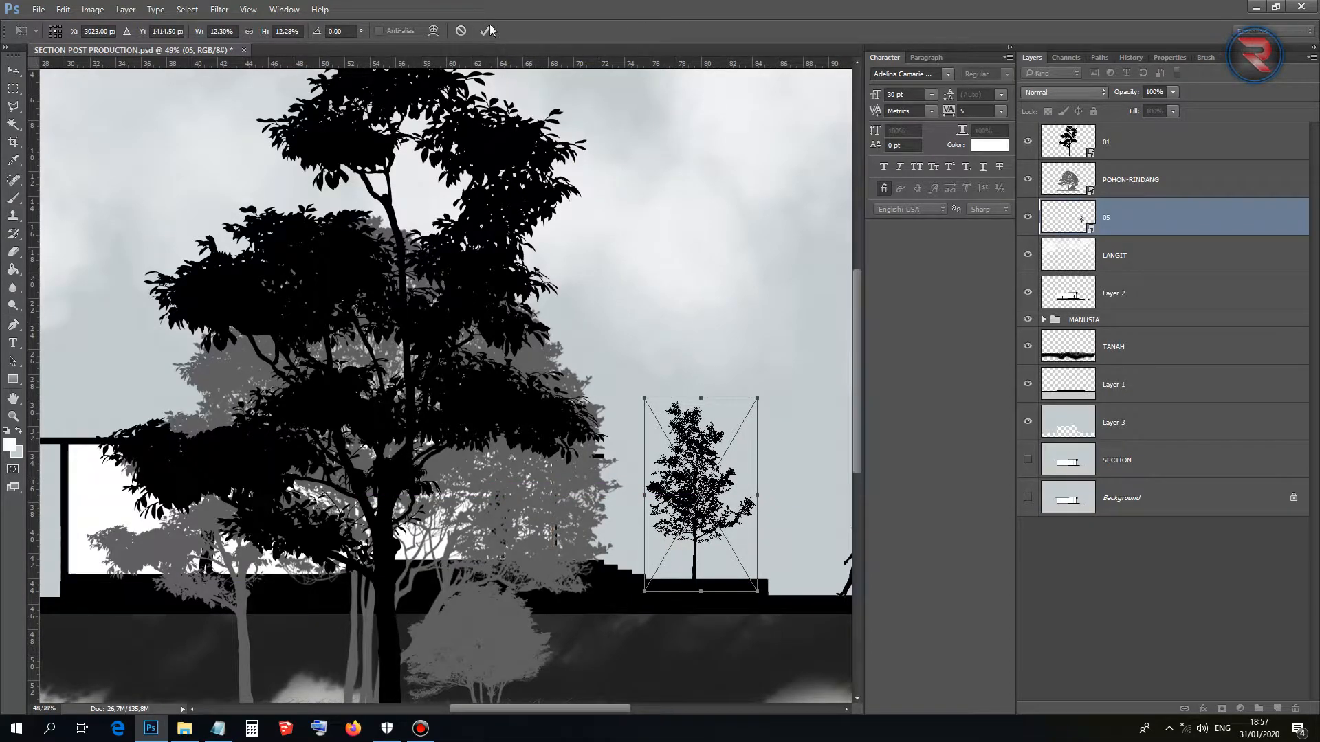
key(Return)
key(ctrl+0)
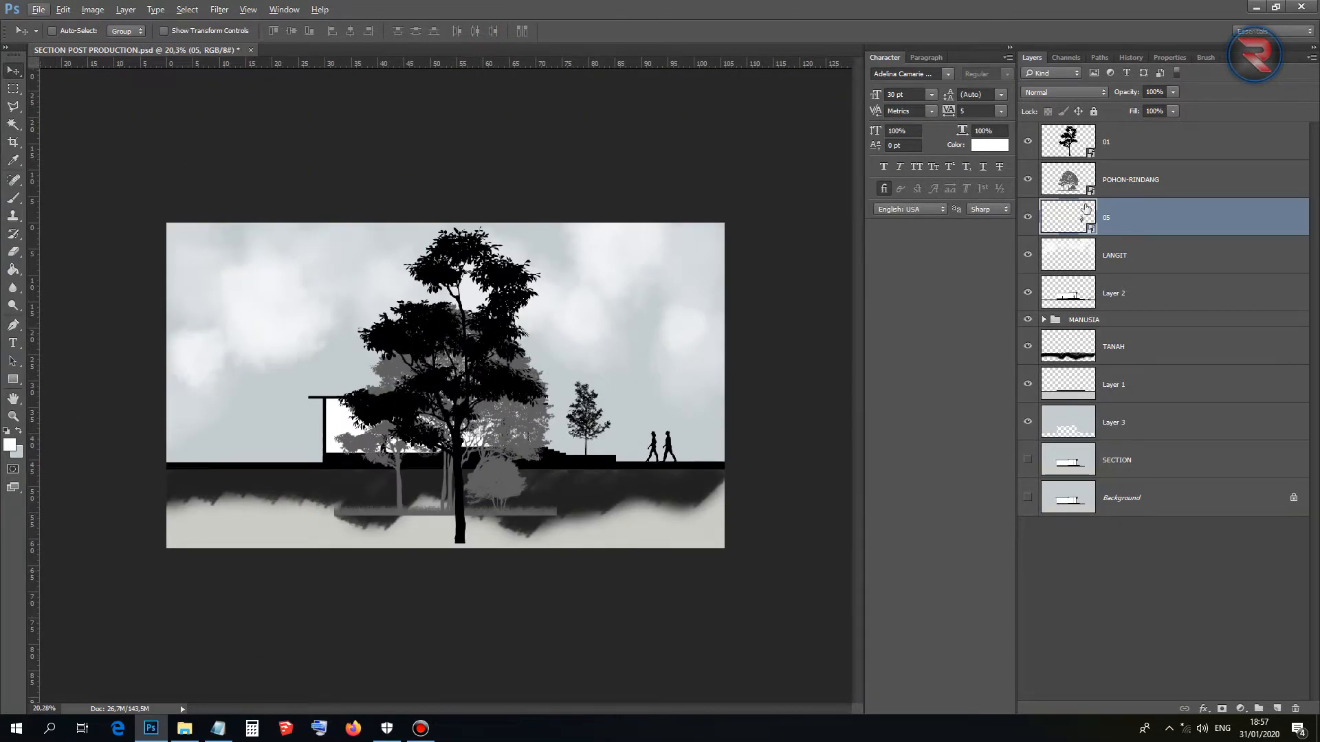
Scale the POHON-RINDANG tree group to about 60% and set it on the ground line in front of the building's right part.
click(1138, 180)
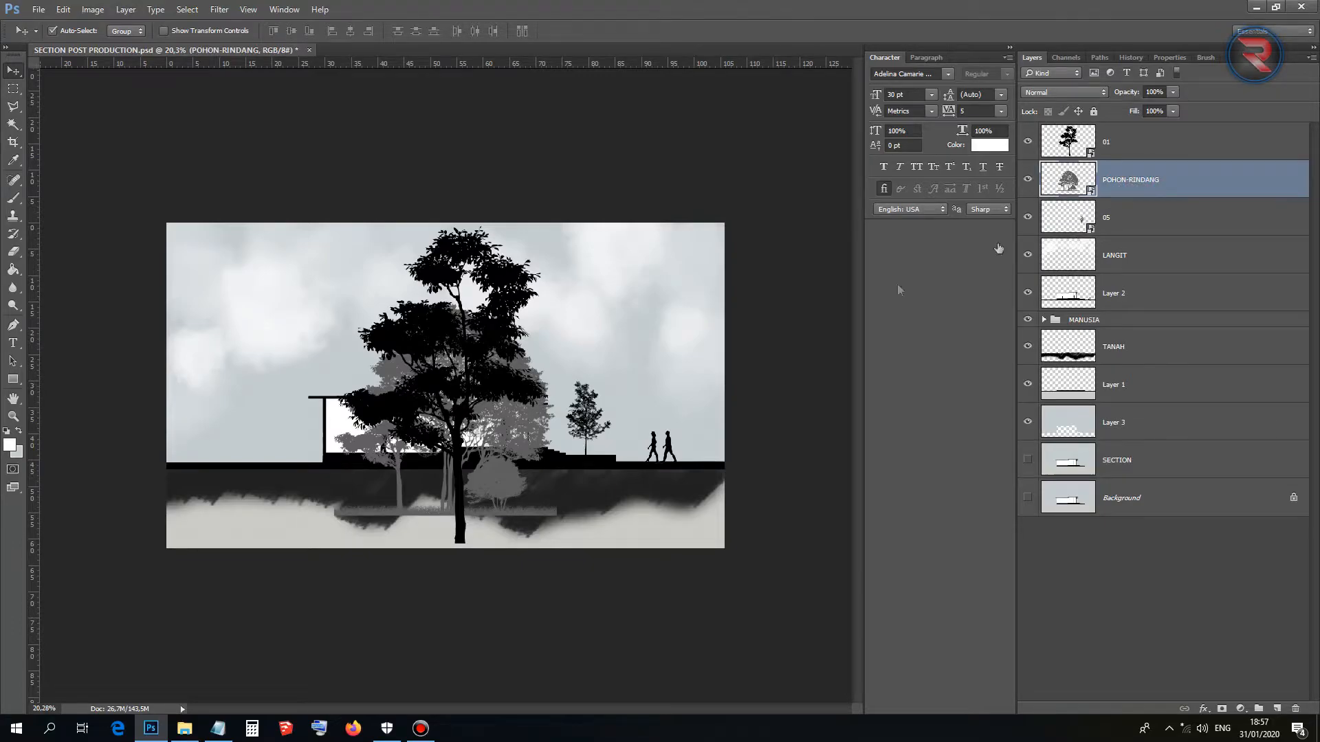
key(ctrl+t)
drag(560, 514, 469, 413)
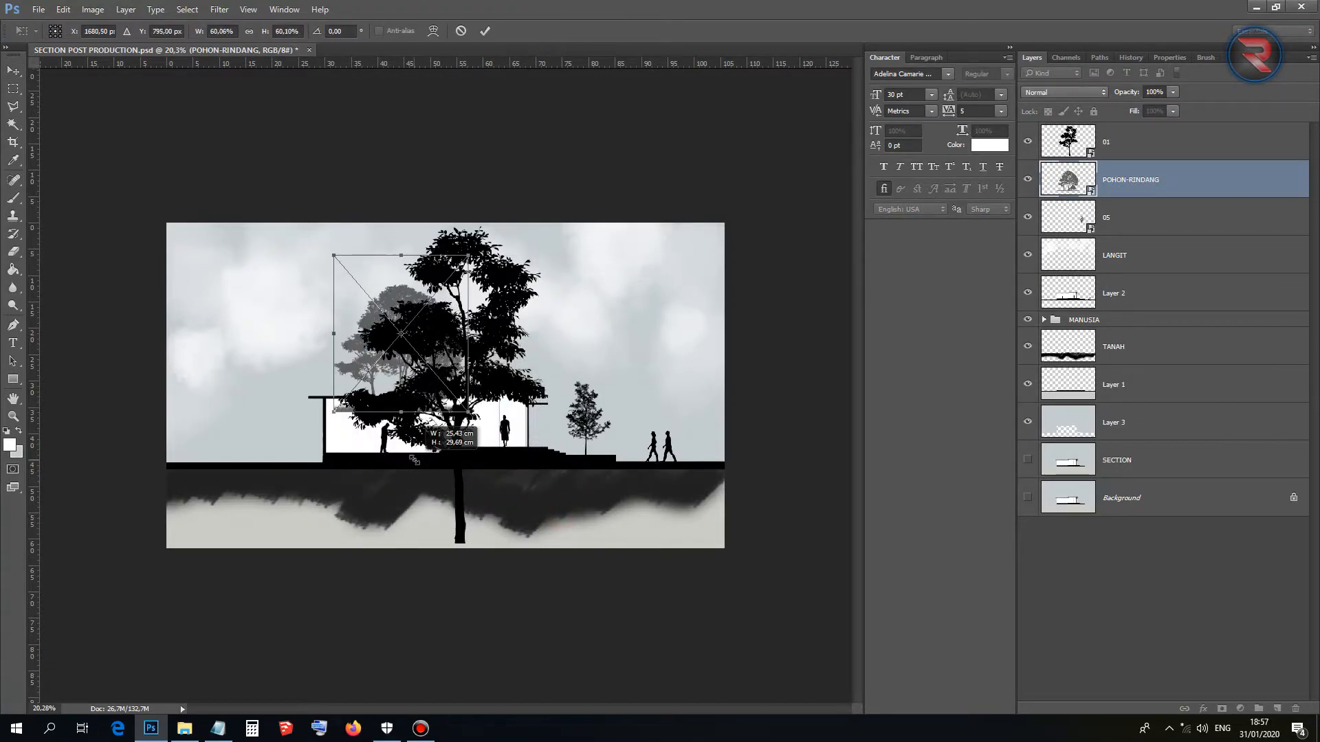
drag(417, 329, 619, 355)
scroll(532, 403, up, 3)
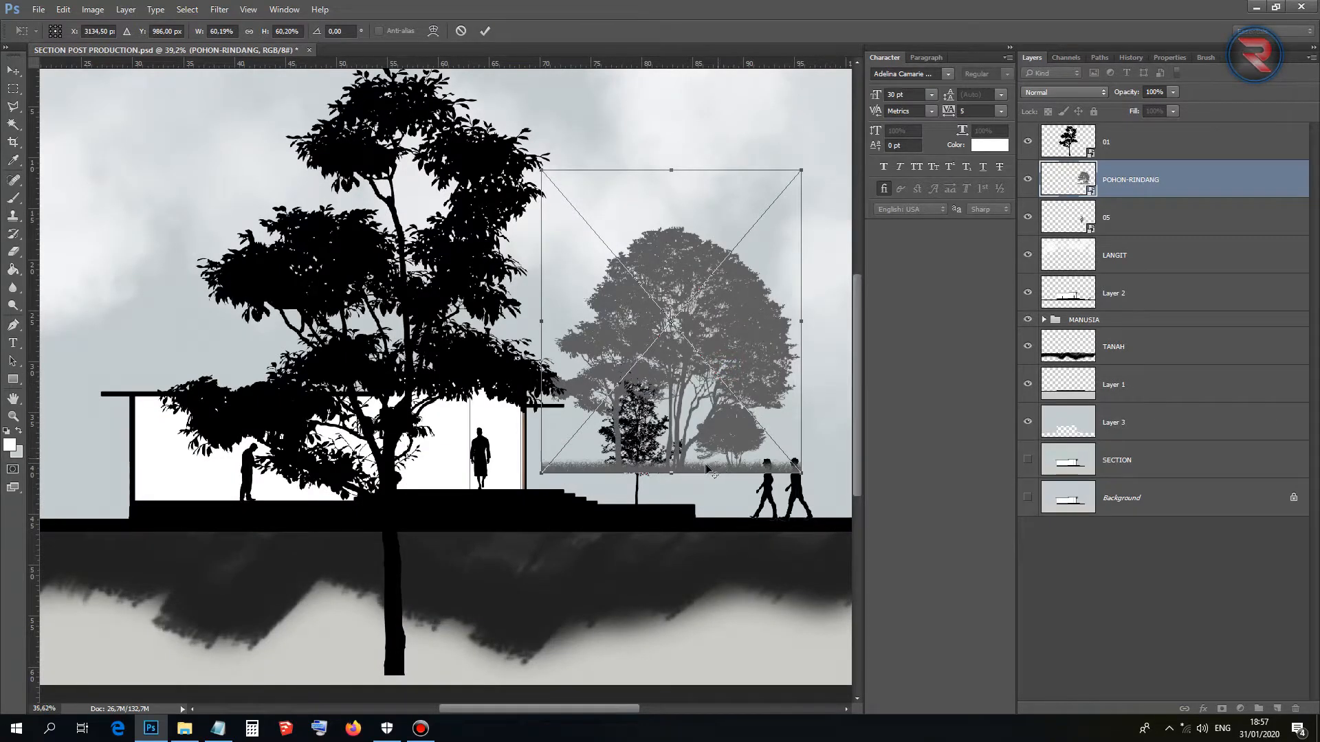
scroll(708, 470, down, 2)
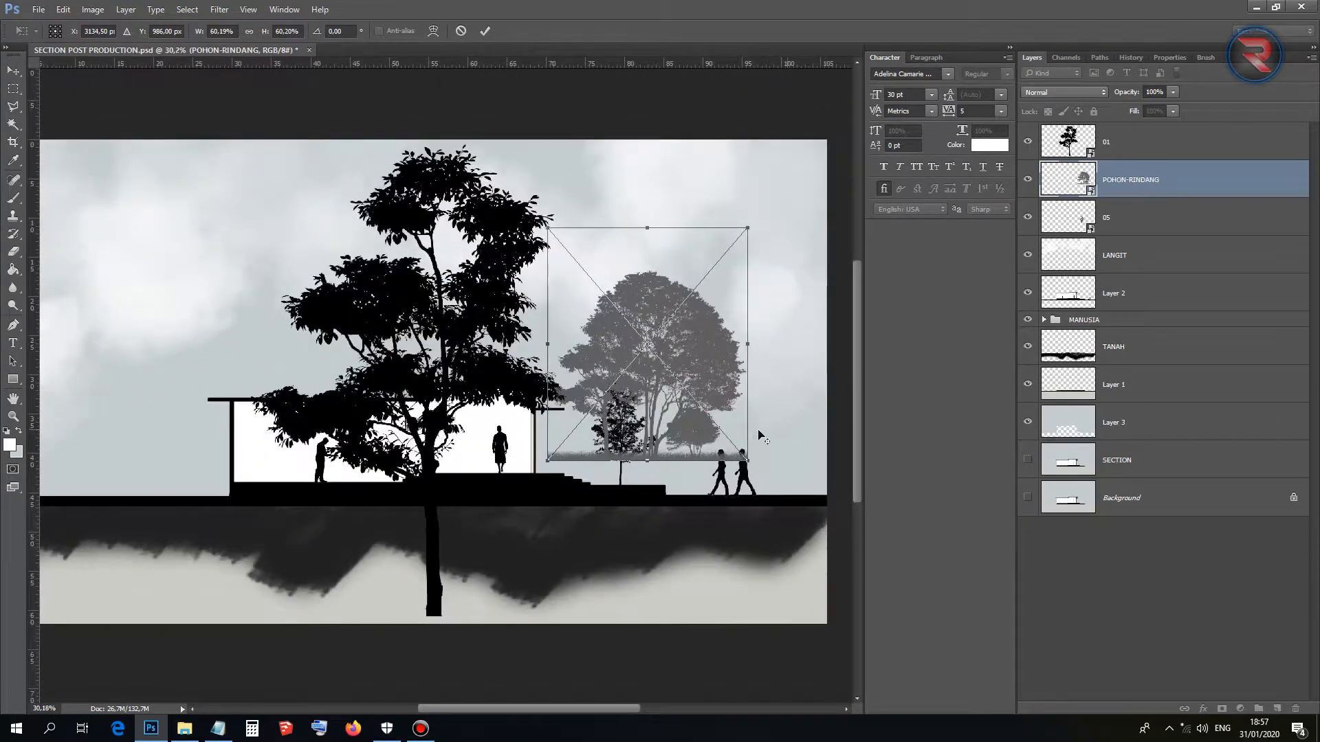
drag(715, 372, 512, 407)
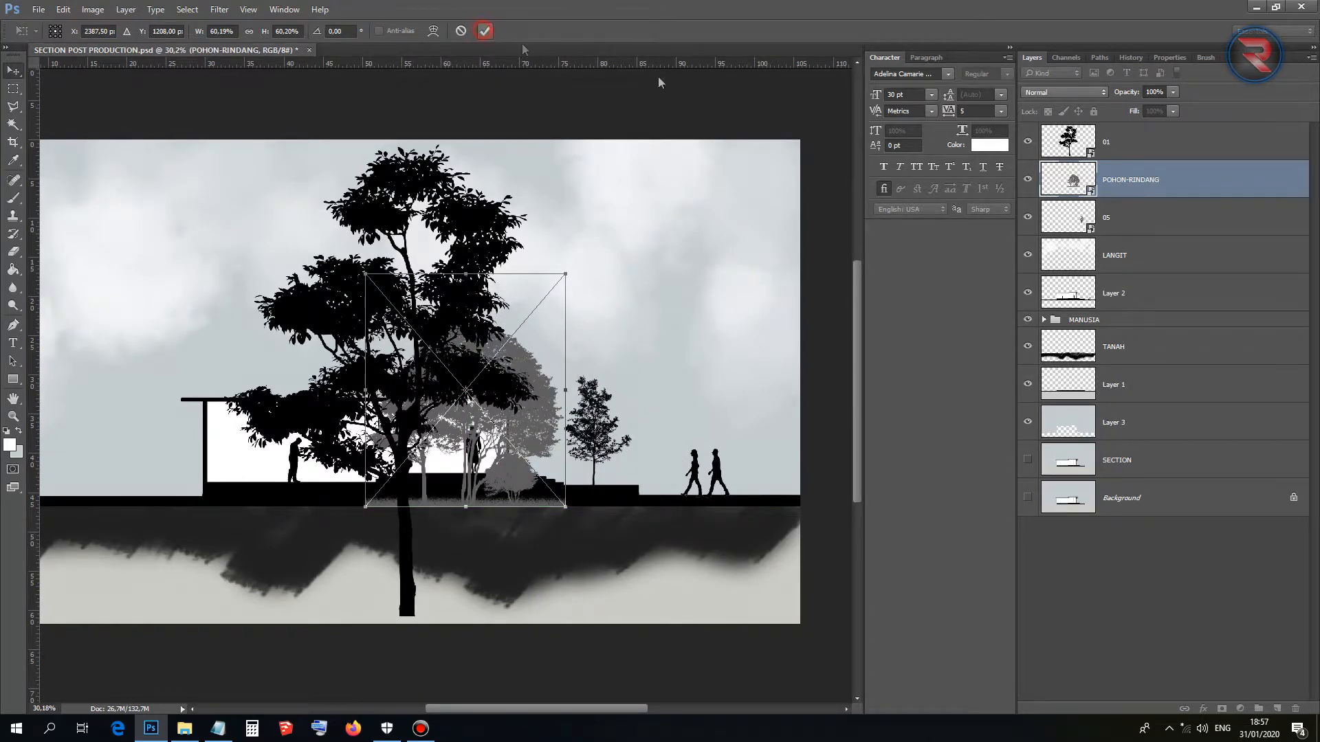
key(Return)
Scale tree 01 to about 21.5% and stand it on the ground just left of the building.
click(1135, 142)
key(ctrl+t)
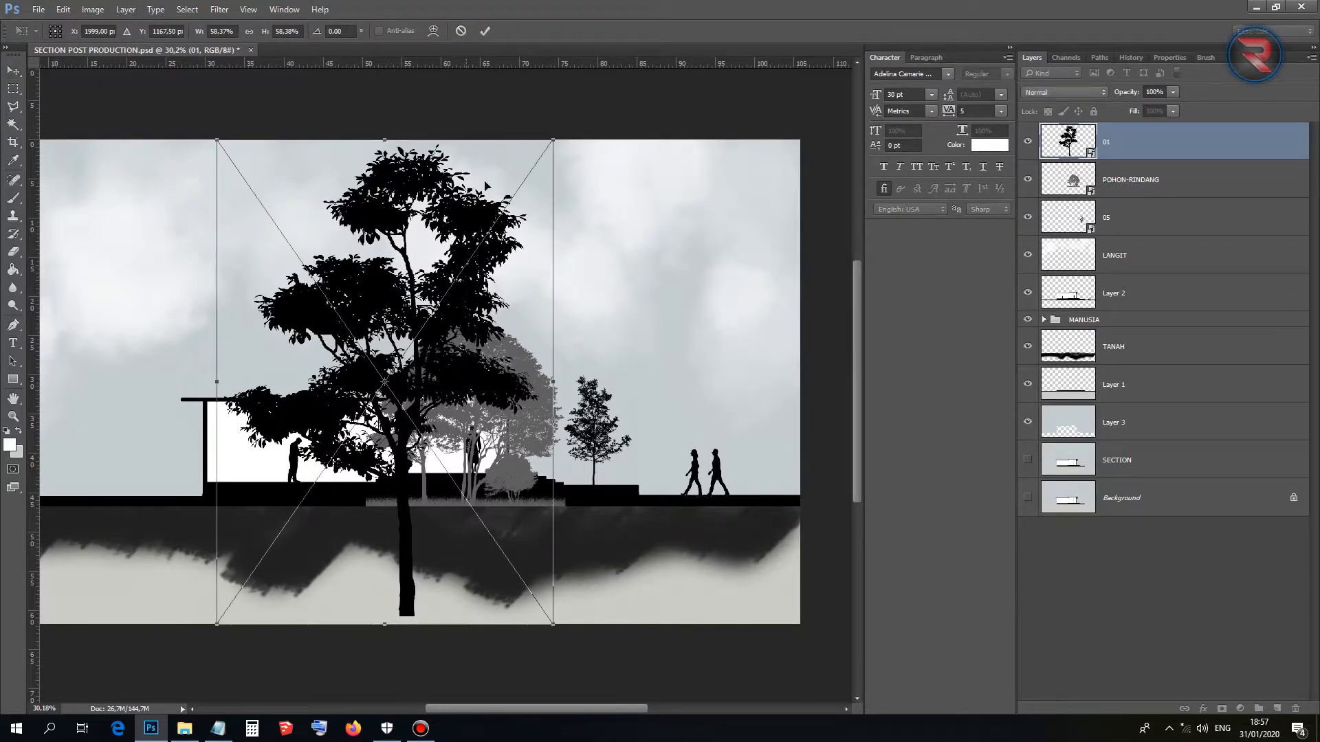
drag(552, 137, 341, 445)
drag(316, 563, 163, 442)
scroll(164, 442, up, 5)
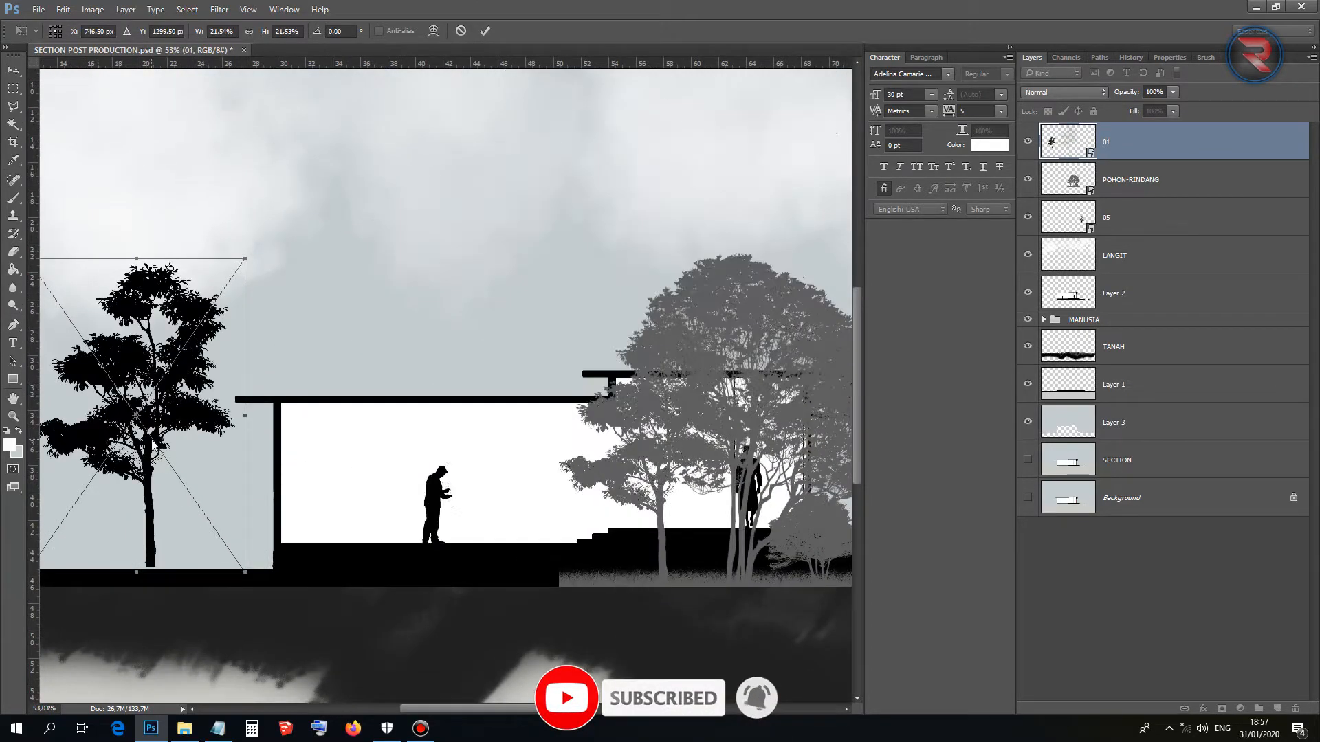
mouse_move(151, 452)
mouse_down()
mouse_move(171, 468)
mouse_move(171, 454)
mouse_up()
click(485, 32)
scroll(481, 437, down, 4)
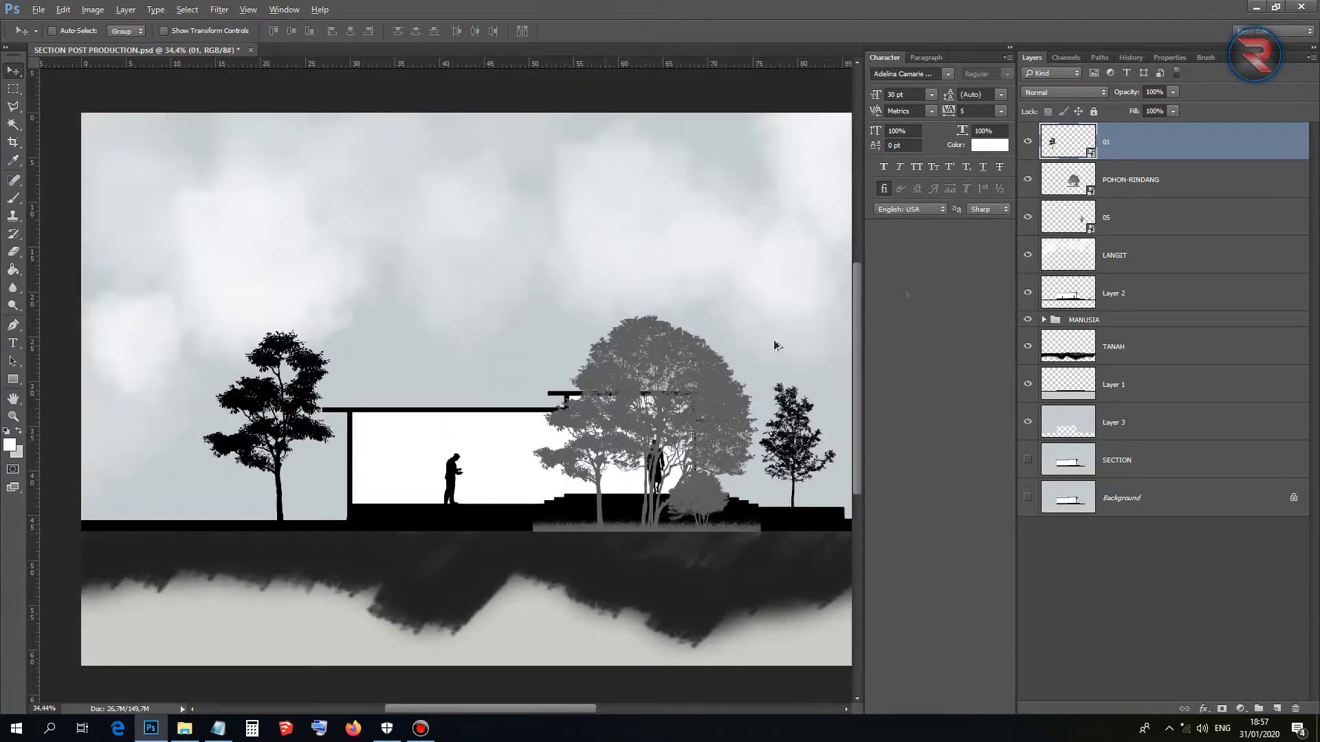
Group the layers 01, POHON-RINDANG and 05, and name the group TREE/POHON.
click(1167, 180)
click(1128, 217)
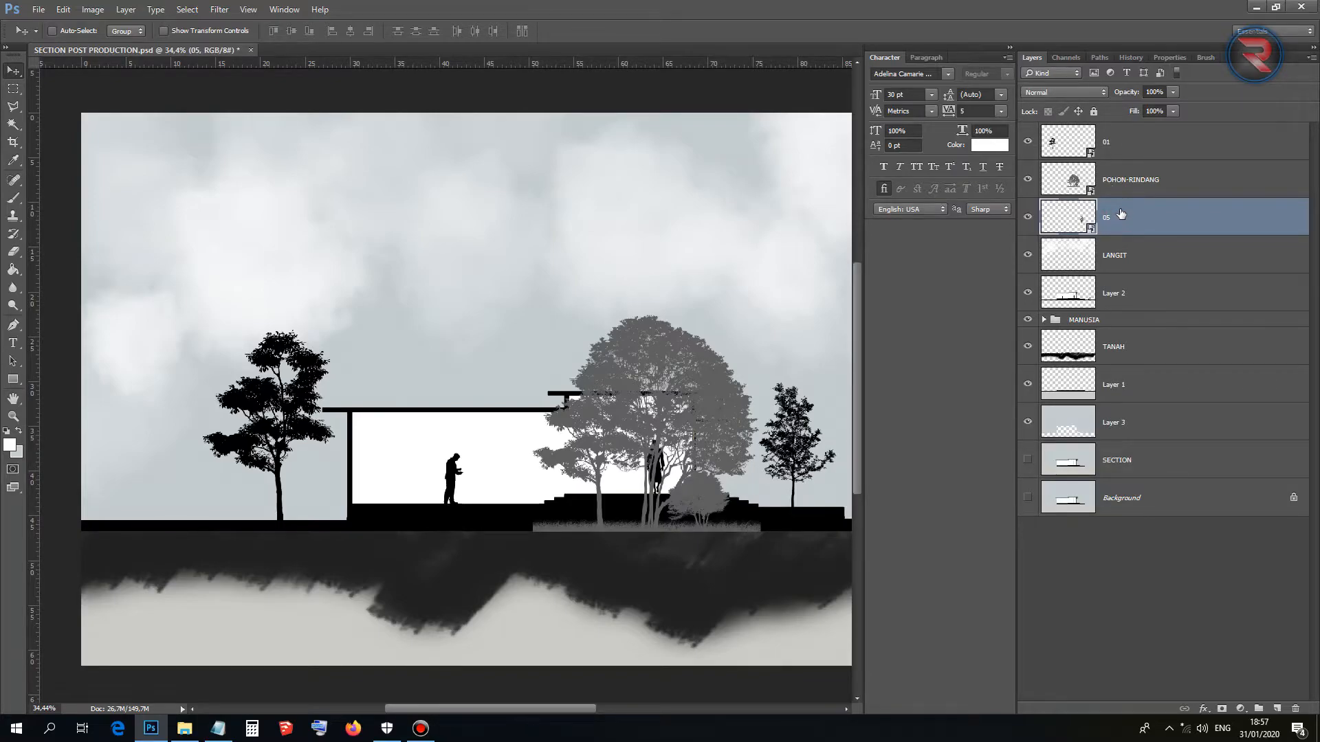
shift+click(1117, 145)
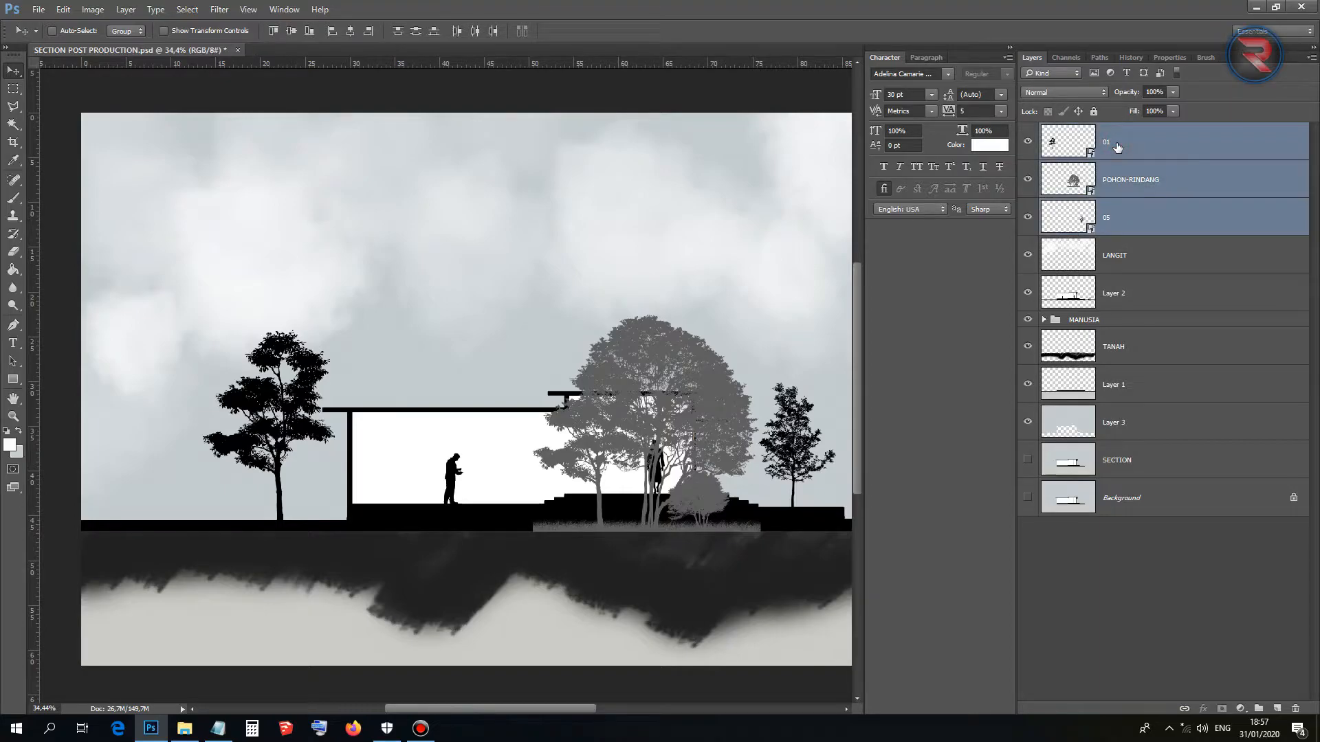
key(ctrl+g)
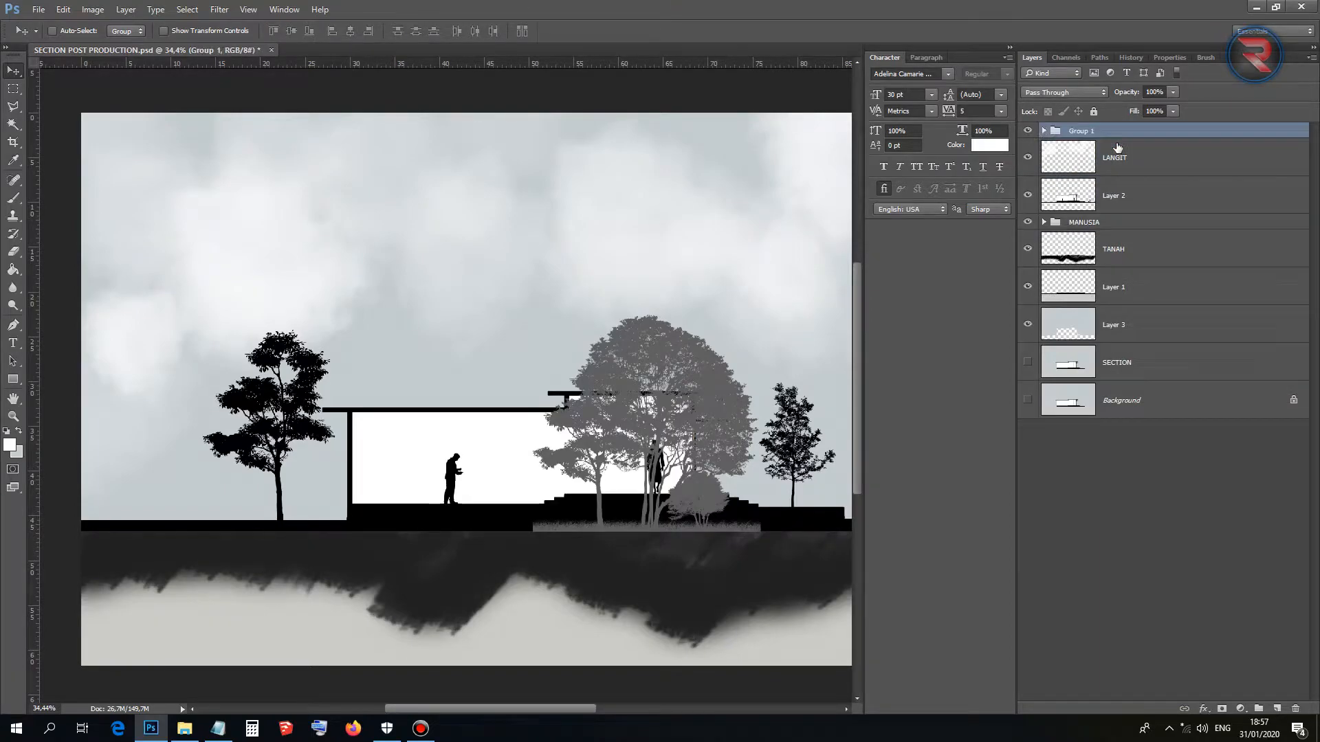
double_click(1079, 136)
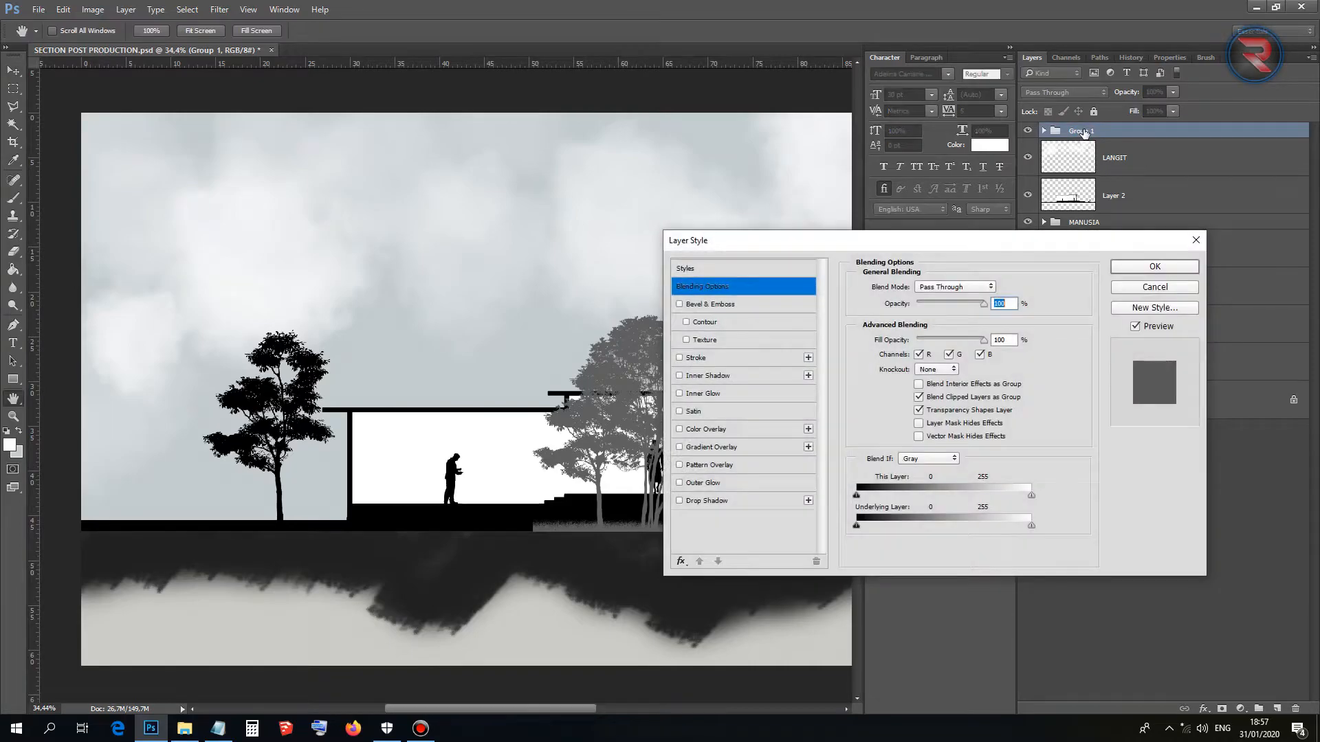
click(1195, 245)
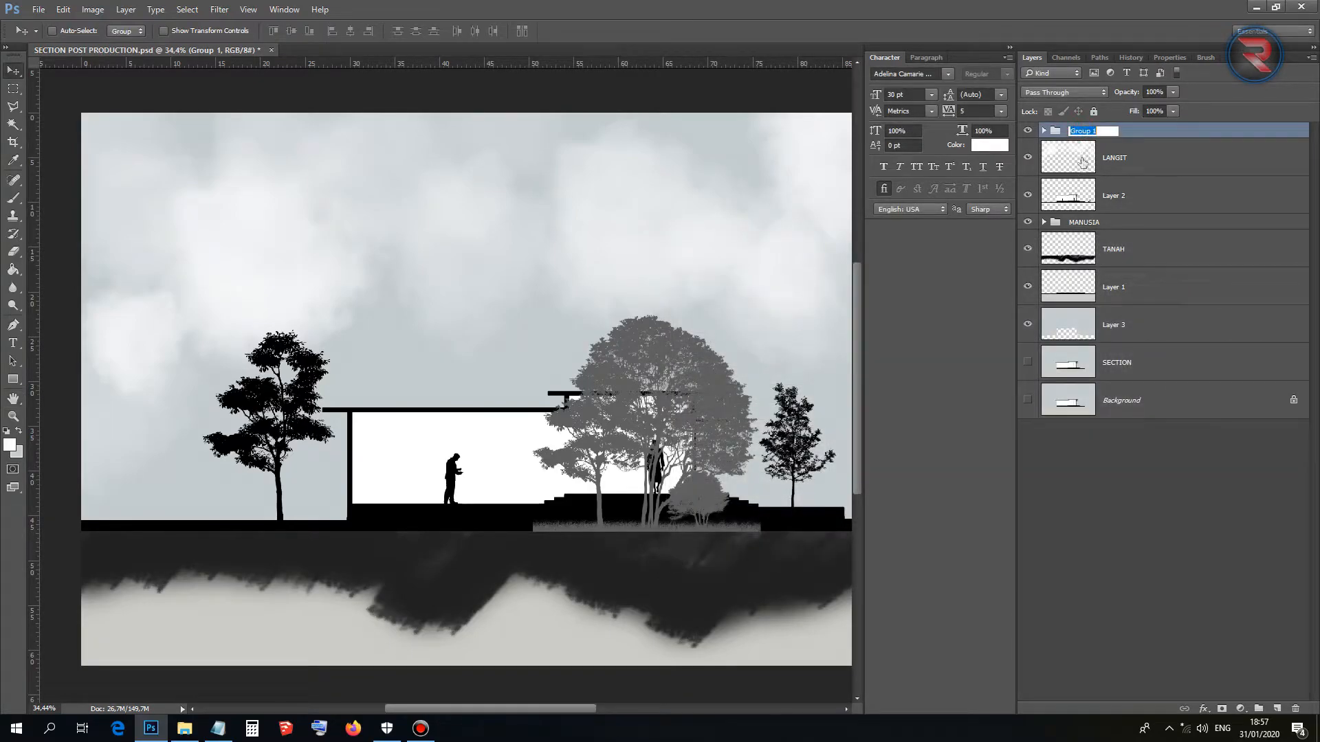
text(TREE/POHON)
key(Return)
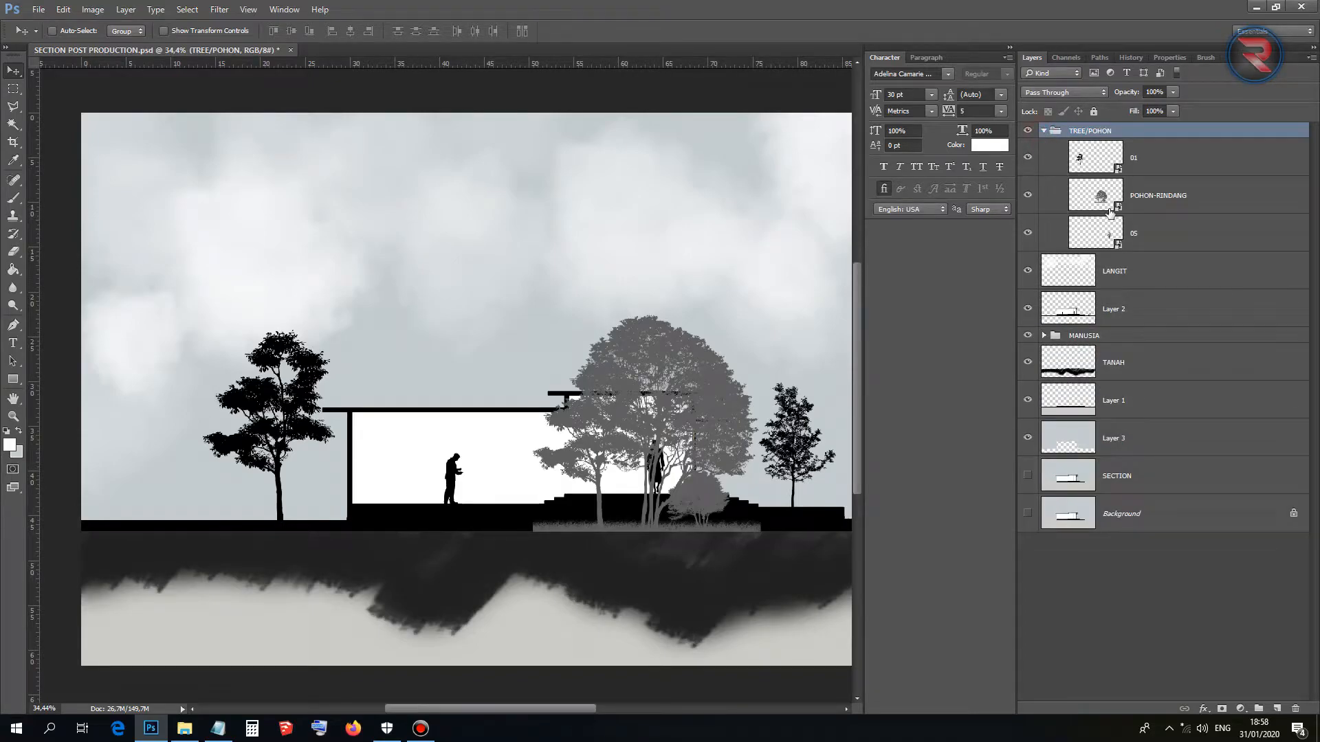
Duplicate POHON-RINDANG, put the copy between Layer 2 and MANUSIA, and shift it left so its crown rises behind the roof.
click(1143, 196)
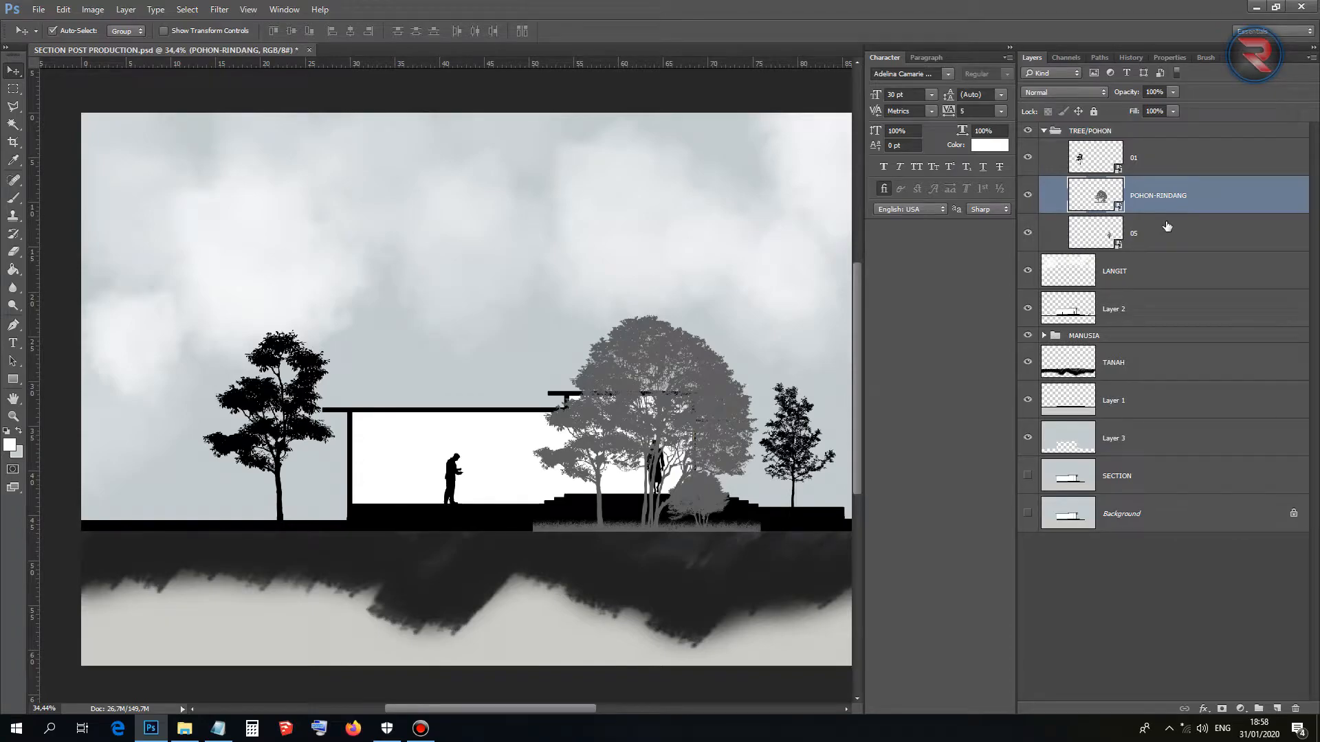
key(ctrl+j)
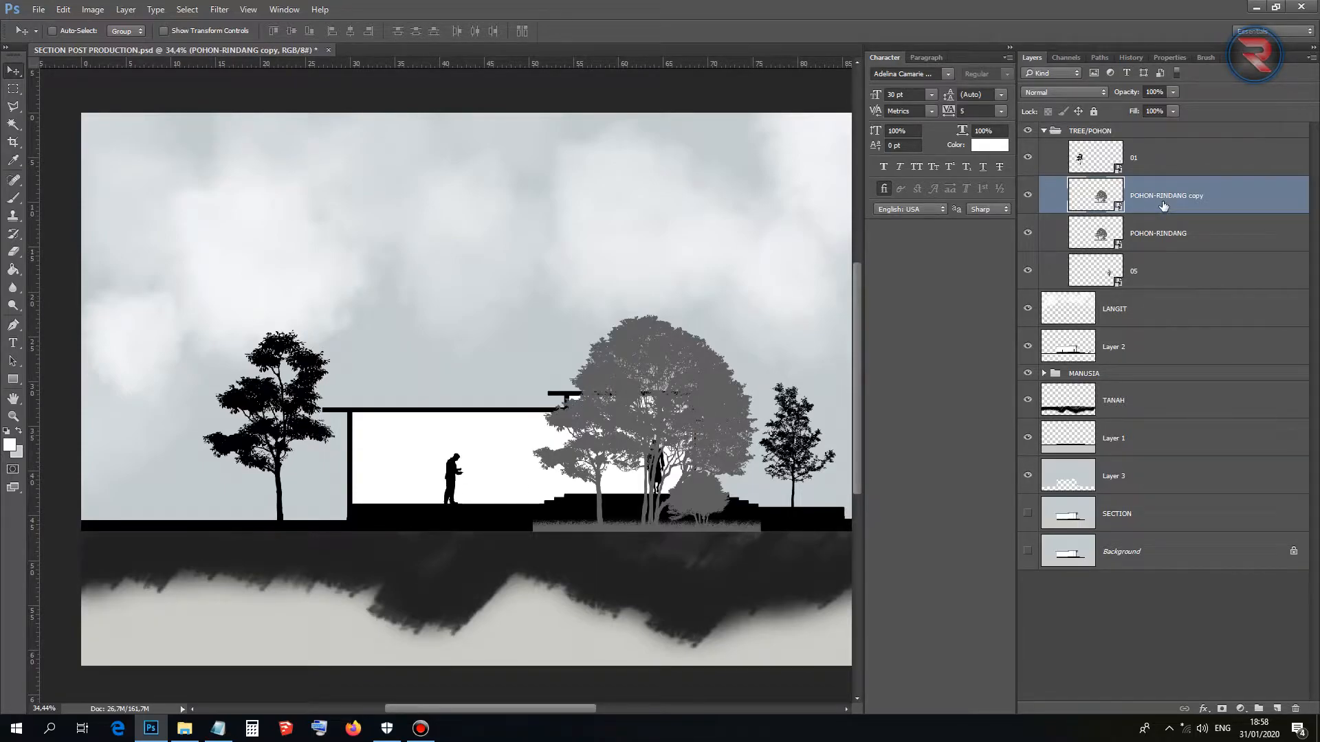
drag(1155, 212, 1148, 362)
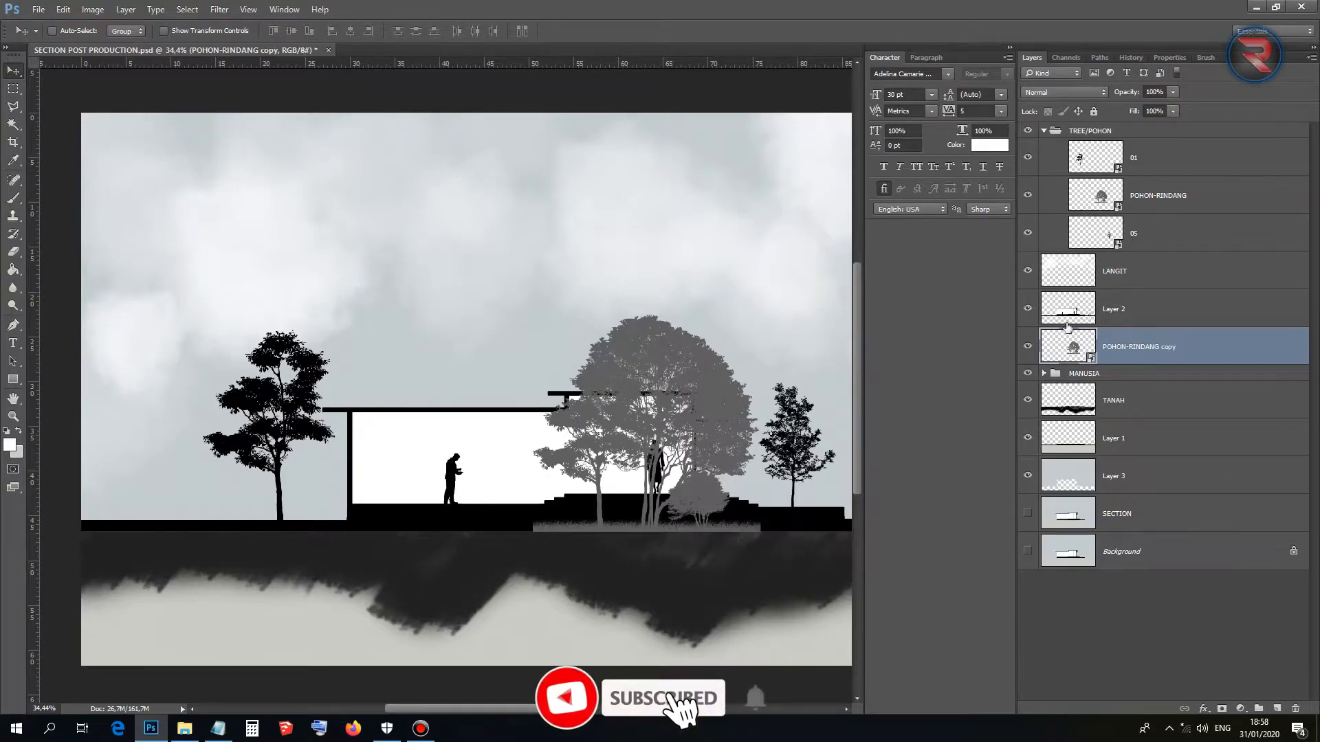
drag(688, 382, 595, 377)
Move the original POHON-RINDANG trees to the left of the building, standing on the ground line beside tree 01.
click(1185, 196)
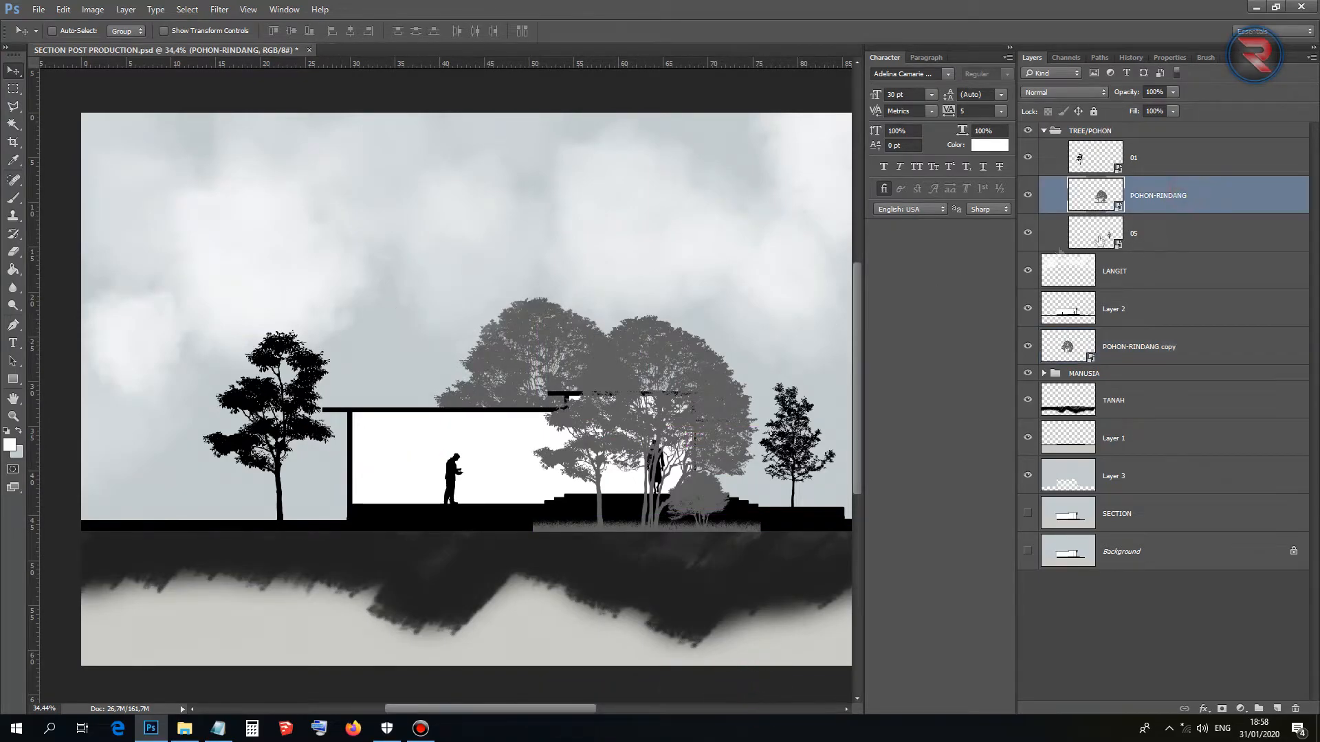
scroll(660, 408, down, 2)
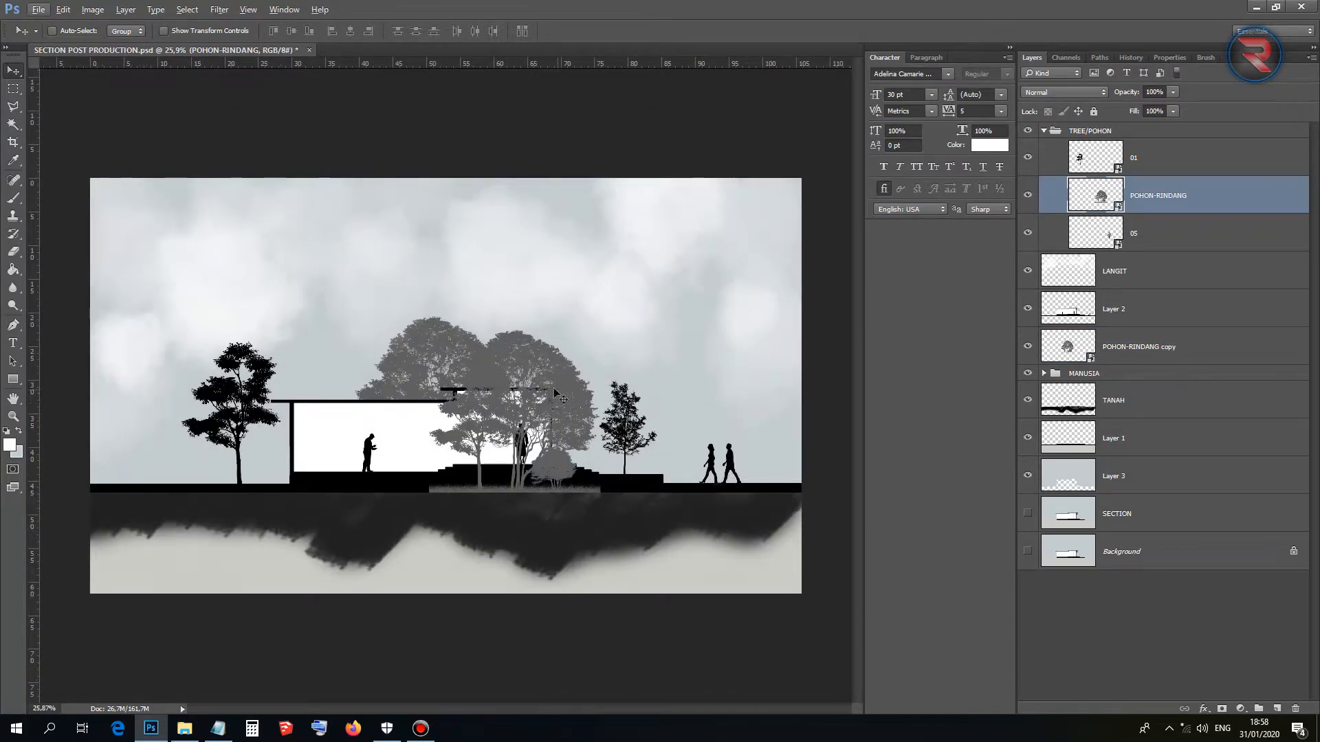
drag(557, 395, 189, 390)
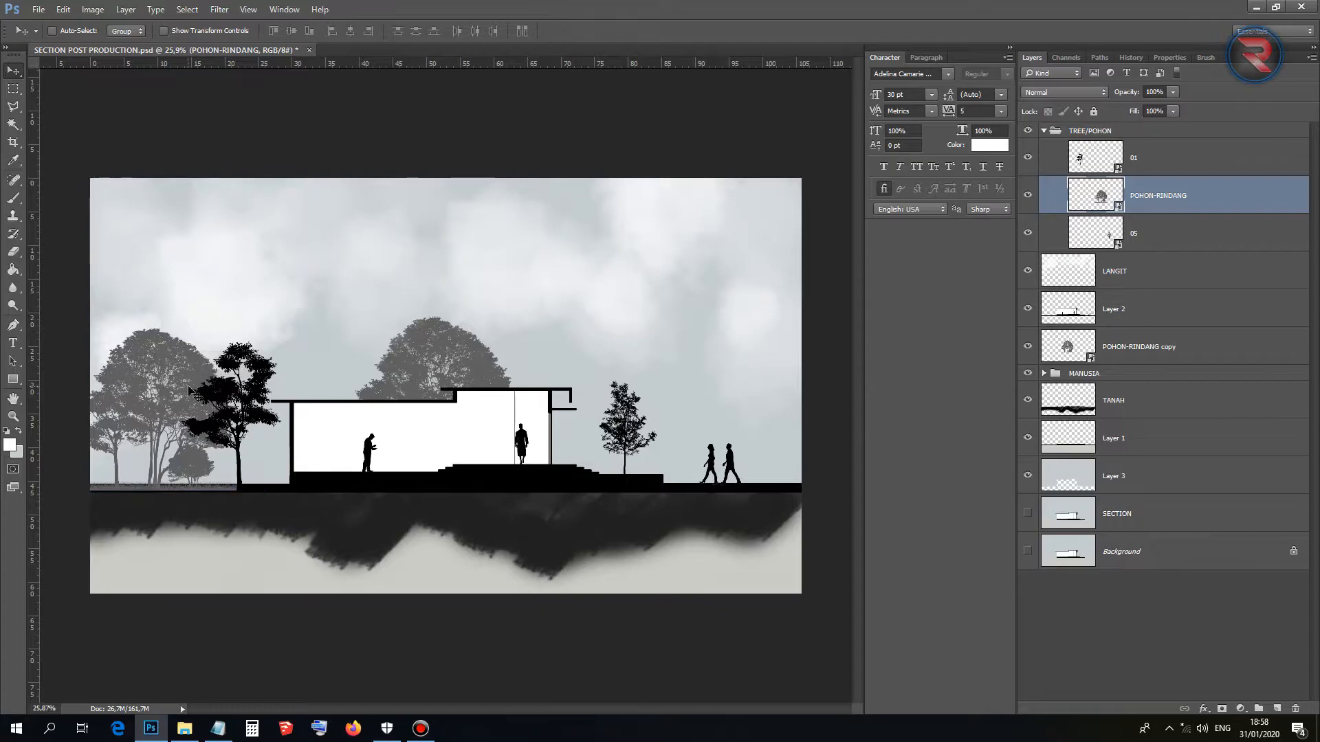
scroll(159, 537, up, 5)
drag(148, 465, 155, 455)
scroll(154, 456, down, 2)
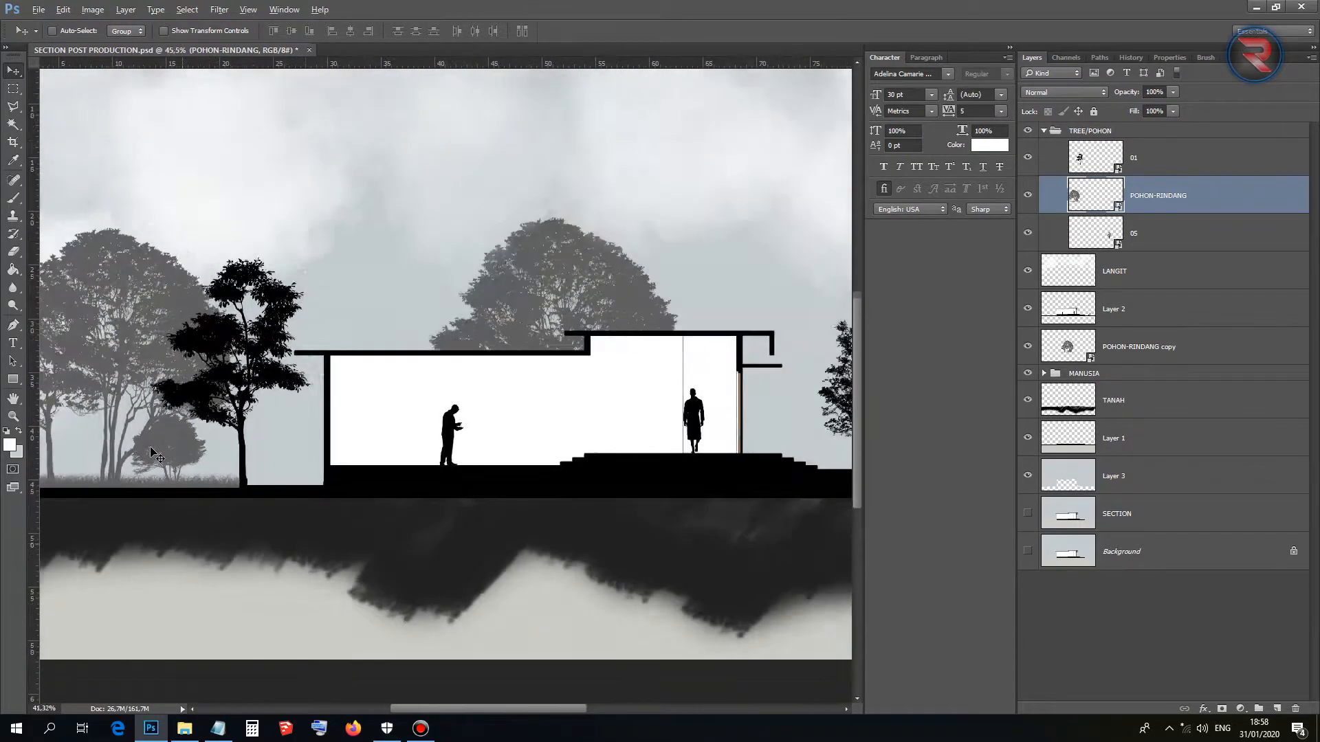
scroll(155, 456, down, 5)
drag(217, 301, 253, 303)
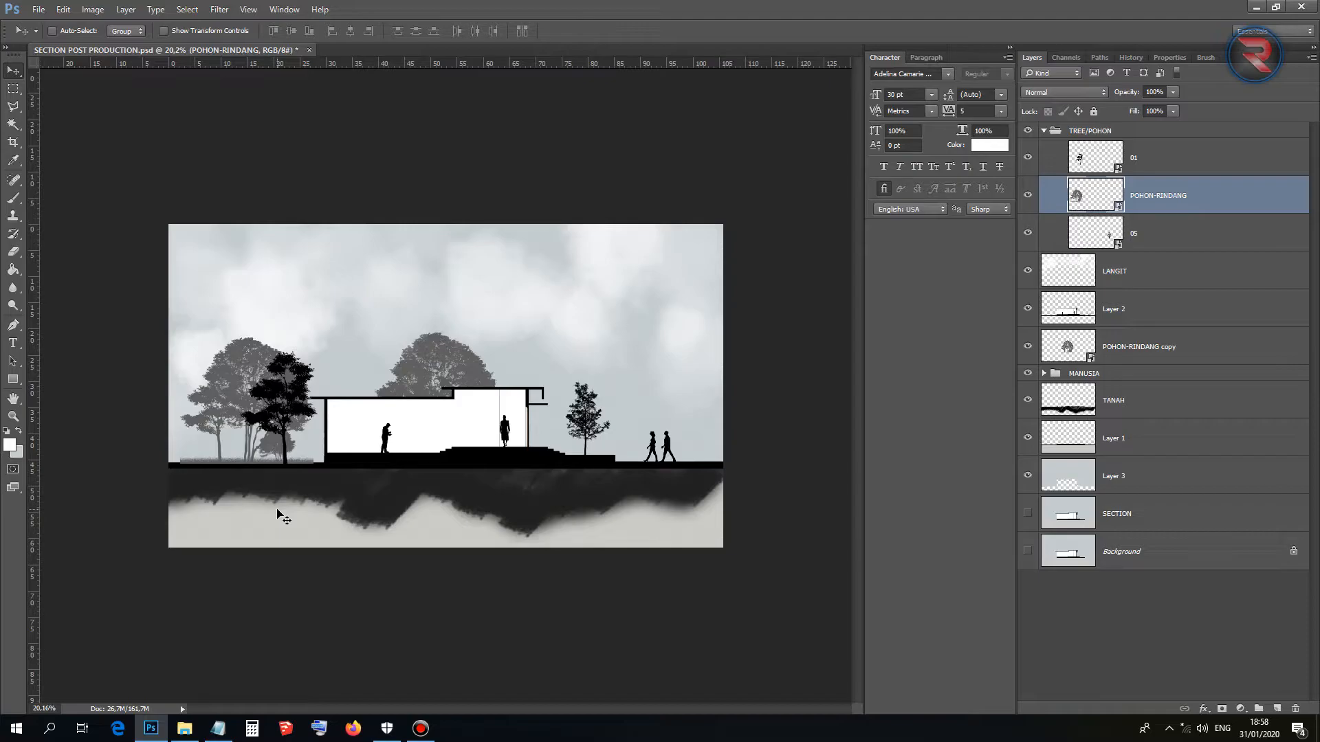
Duplicate POHON-RINDANG, flip the copy horizontally, and move it to the right of the building behind the two walking figures.
key(ctrl)
key(ctrl+j)
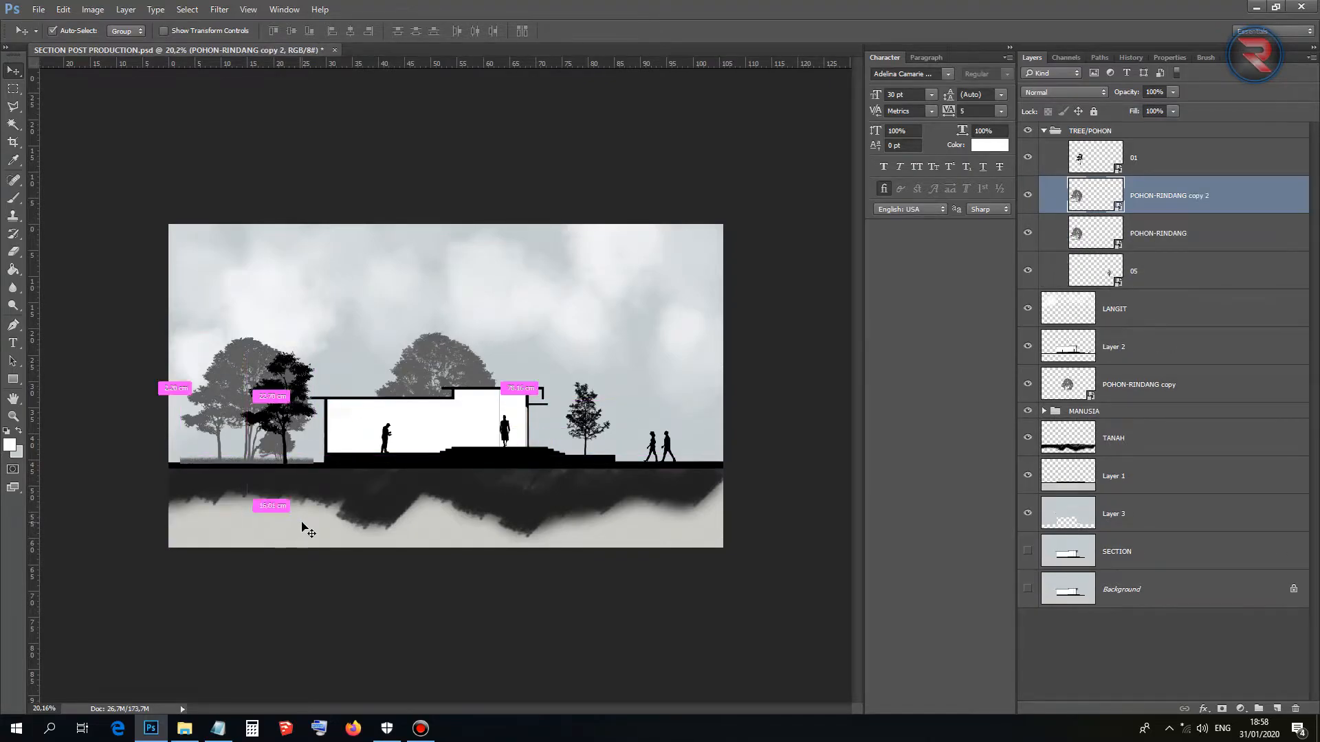
key(ctrl+t)
right_click(282, 369)
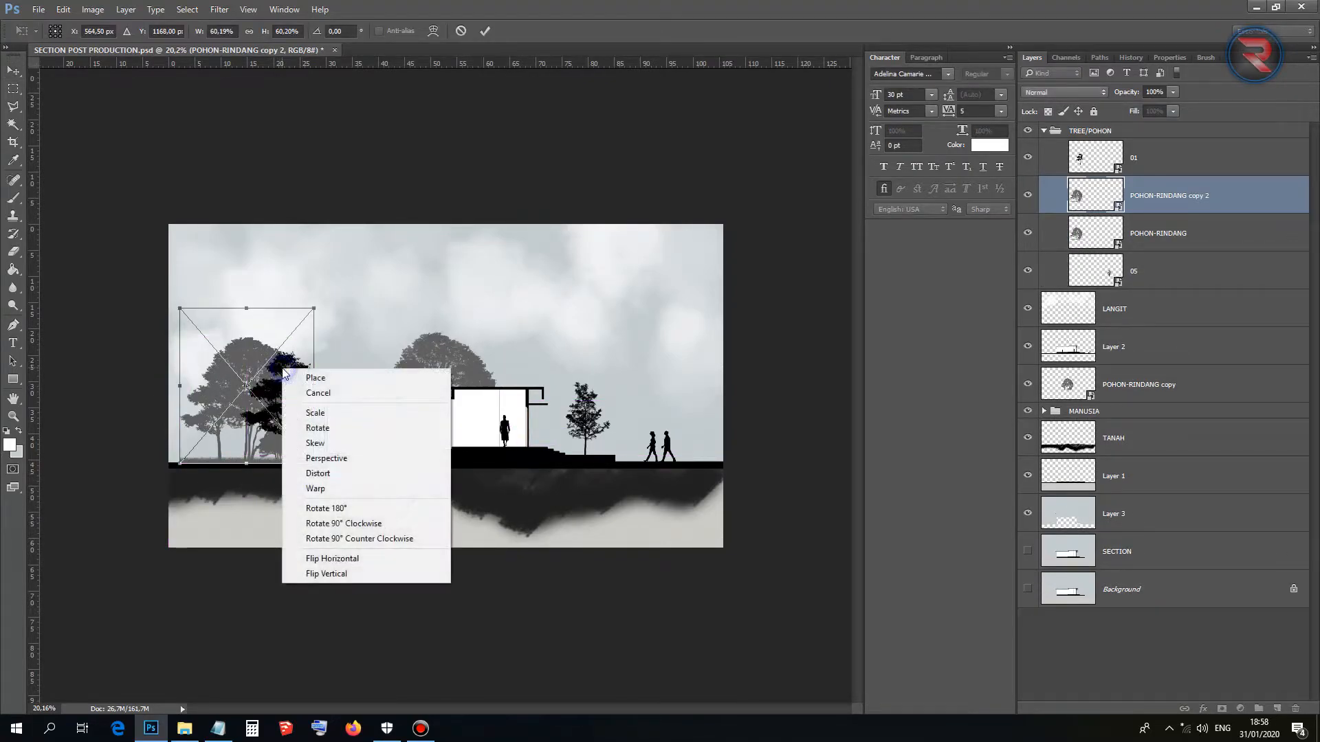
click(363, 558)
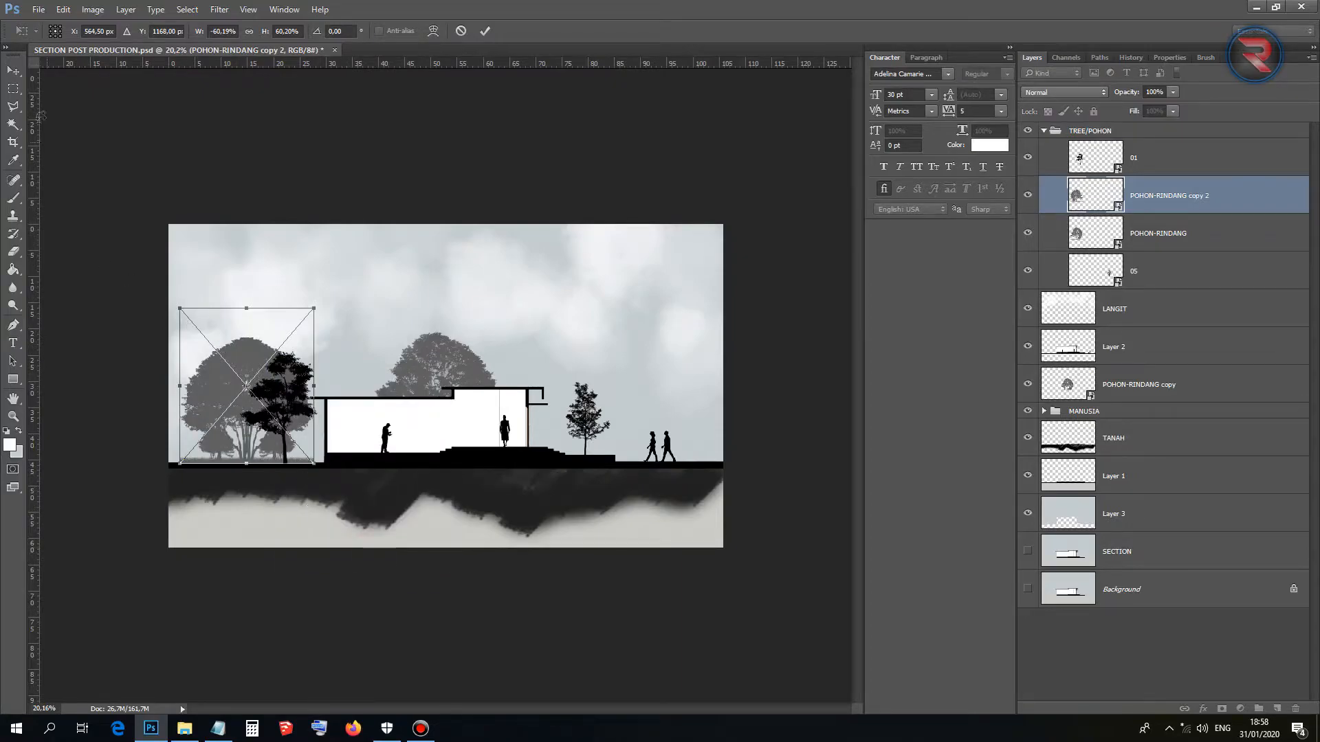
click(485, 31)
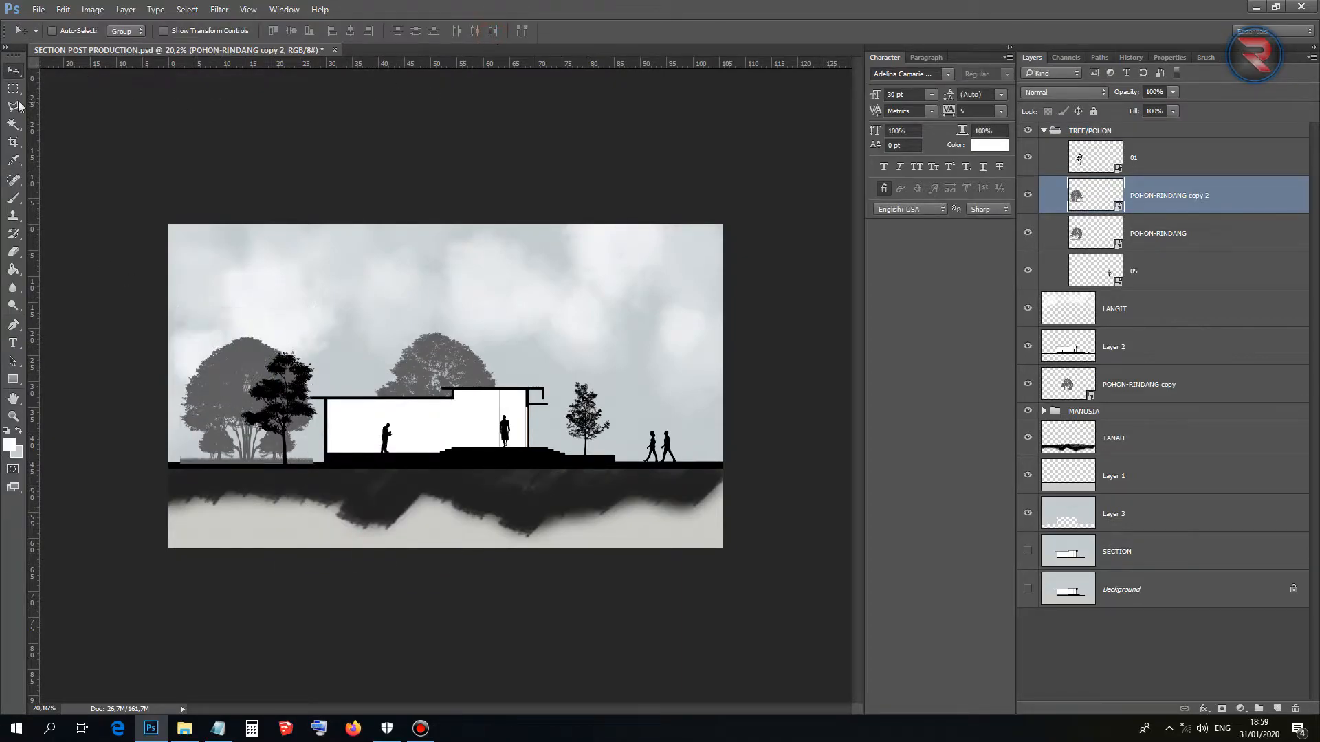
drag(212, 130, 622, 160)
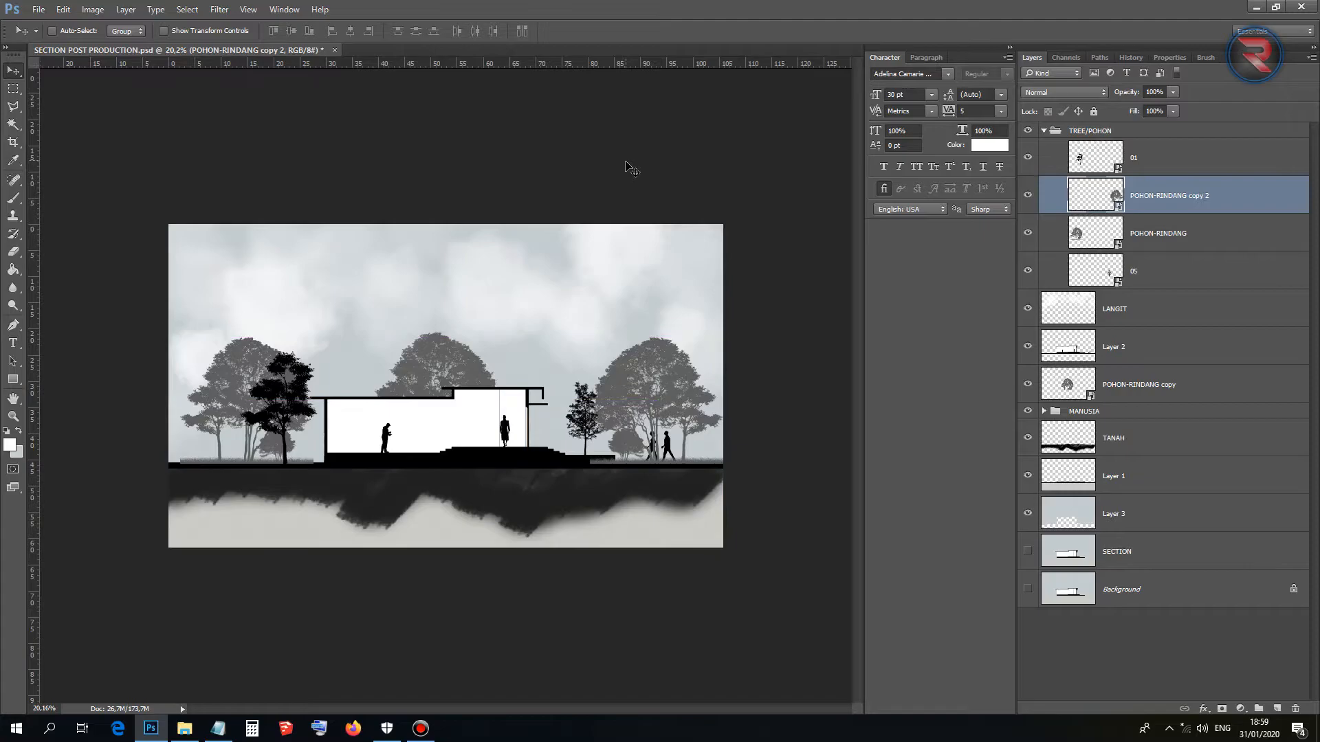
Scale POHON-RINDANG copy 2 to about 41.4% and shift it right so the drawing's right edge cuts through its crown.
key(ctrl+t)
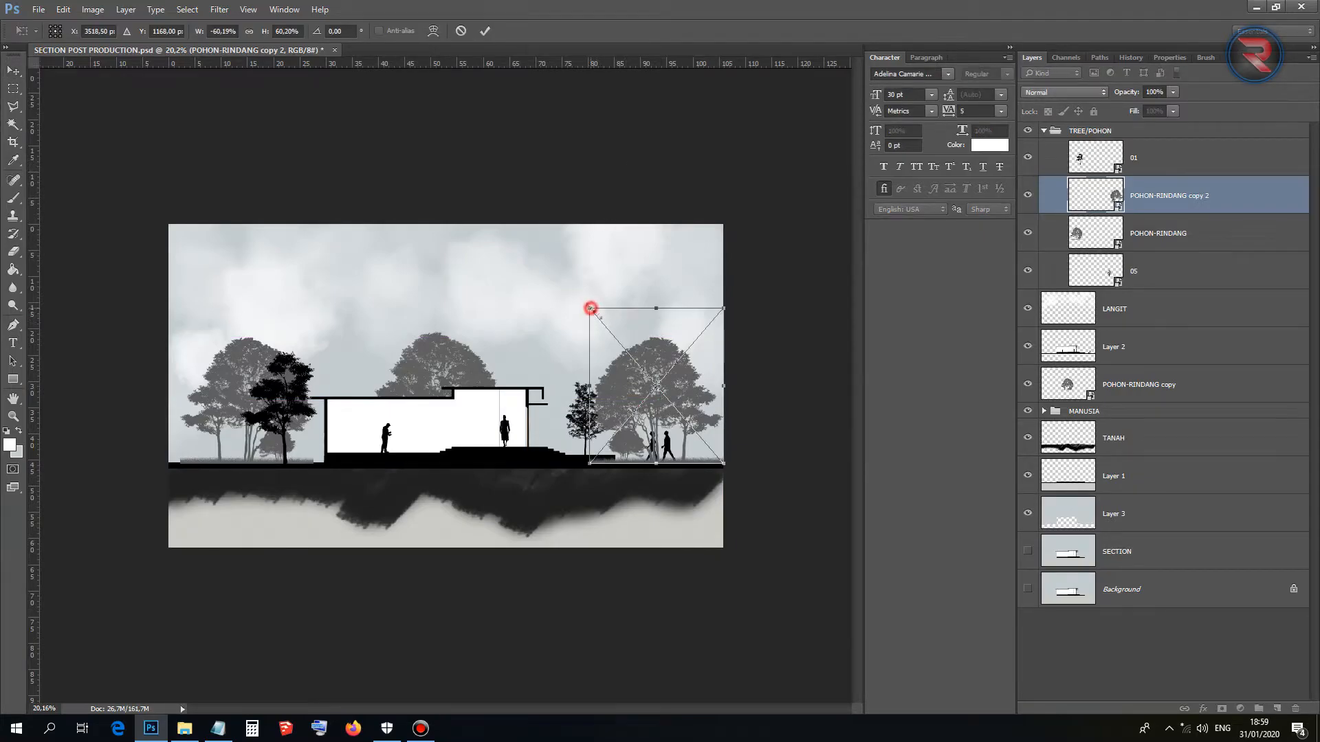
drag(590, 308, 626, 363)
scroll(734, 477, up, 4)
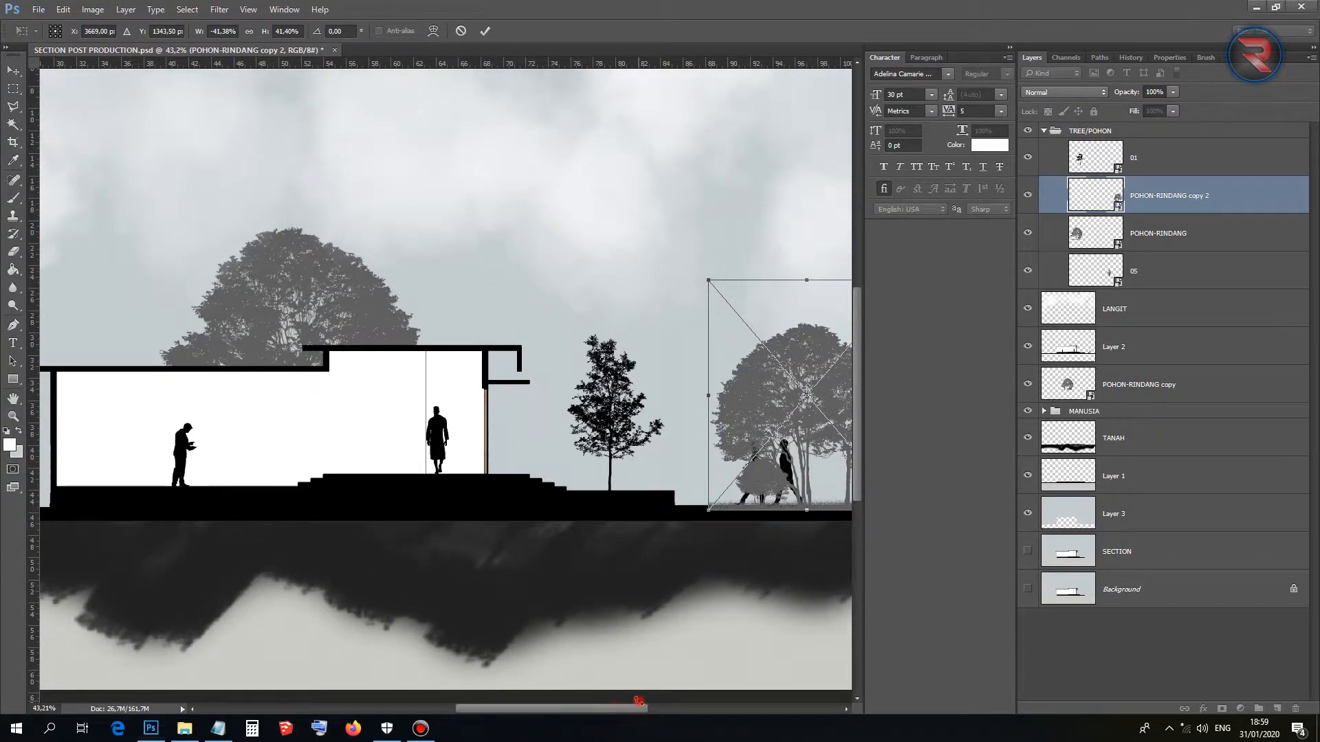
drag(639, 711, 686, 710)
drag(657, 418, 752, 421)
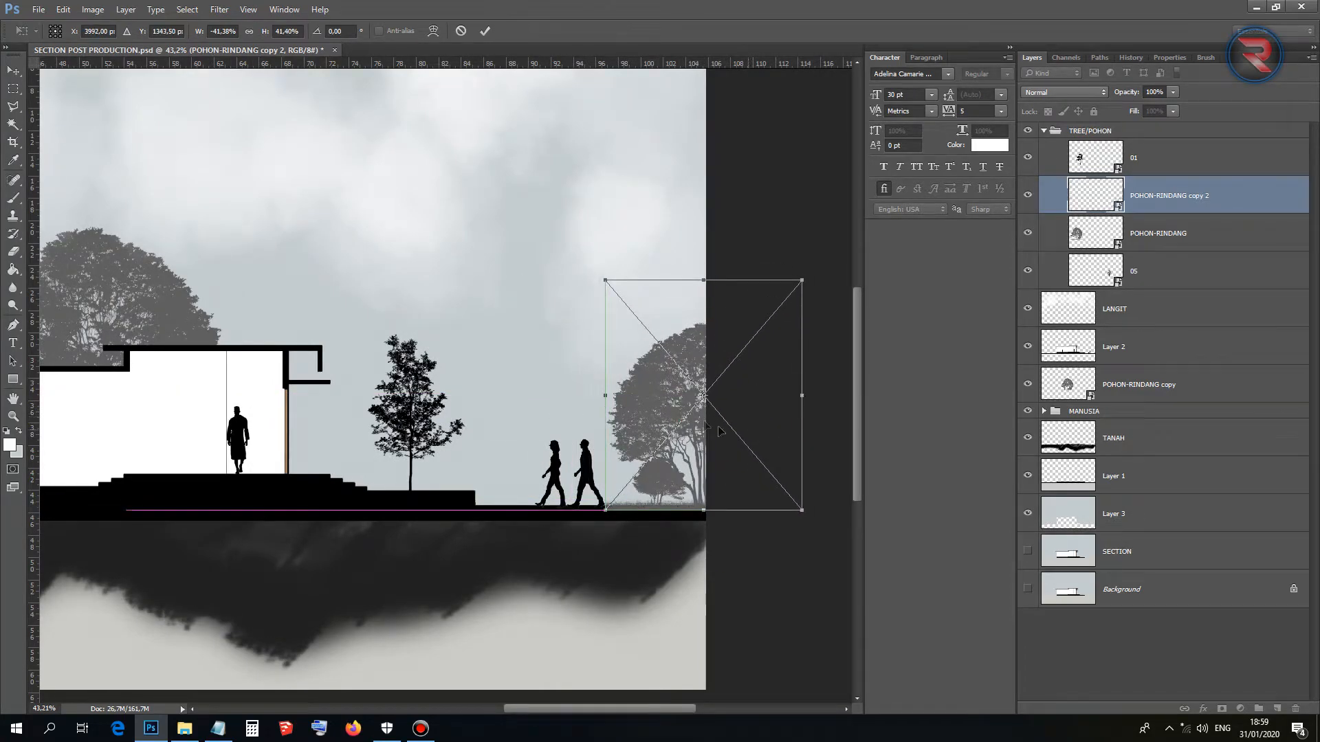
click(485, 32)
key(ctrl+0)
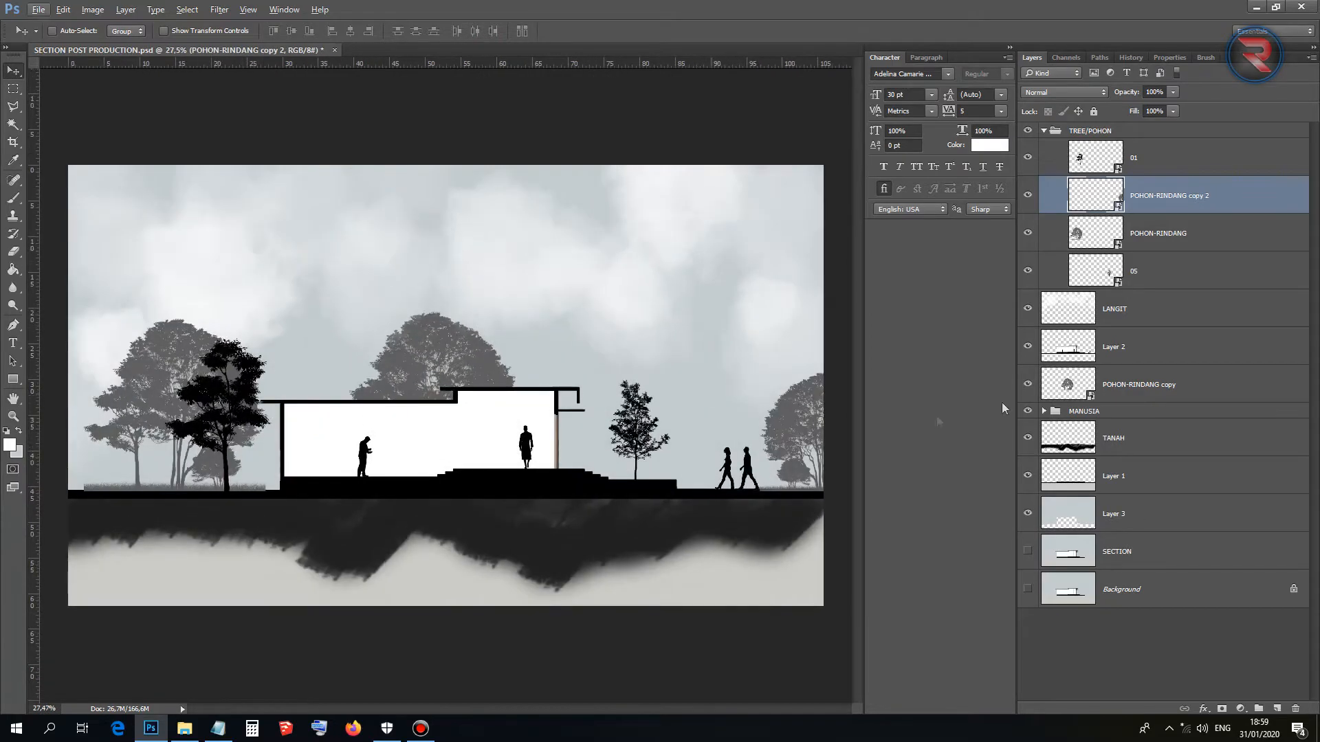
Scale the original POHON-RINDANG trees at the far left to about 41.56%, keeping them on the ground line.
click(1141, 227)
key(ctrl+t)
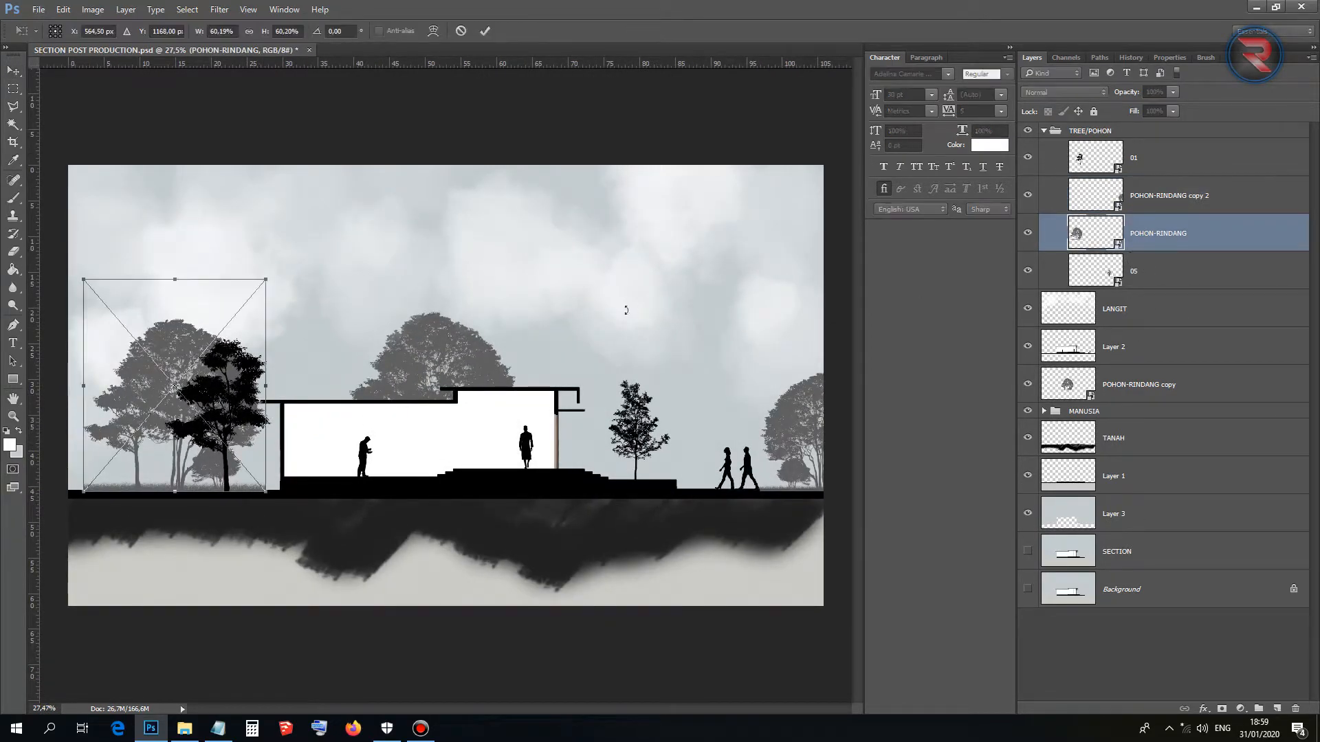
drag(267, 277, 338, 216)
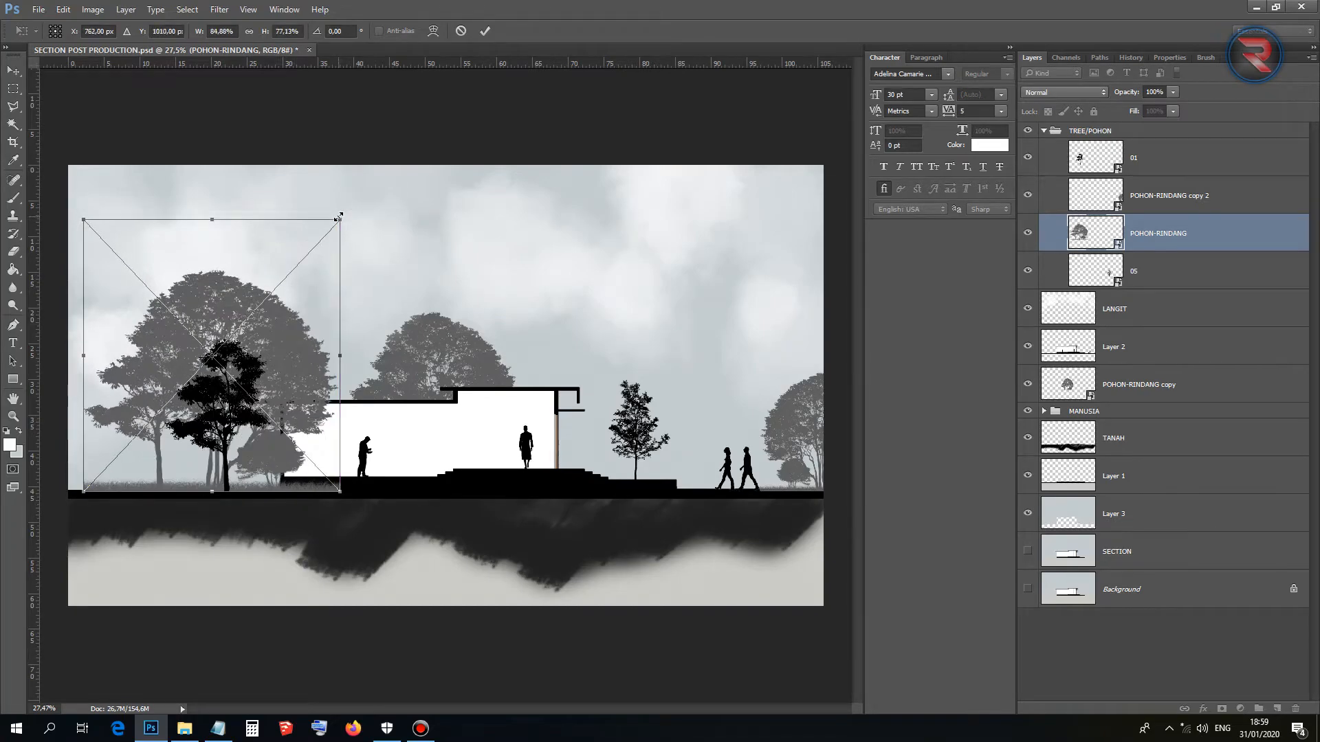
key(ctrl+z)
drag(269, 281, 210, 345)
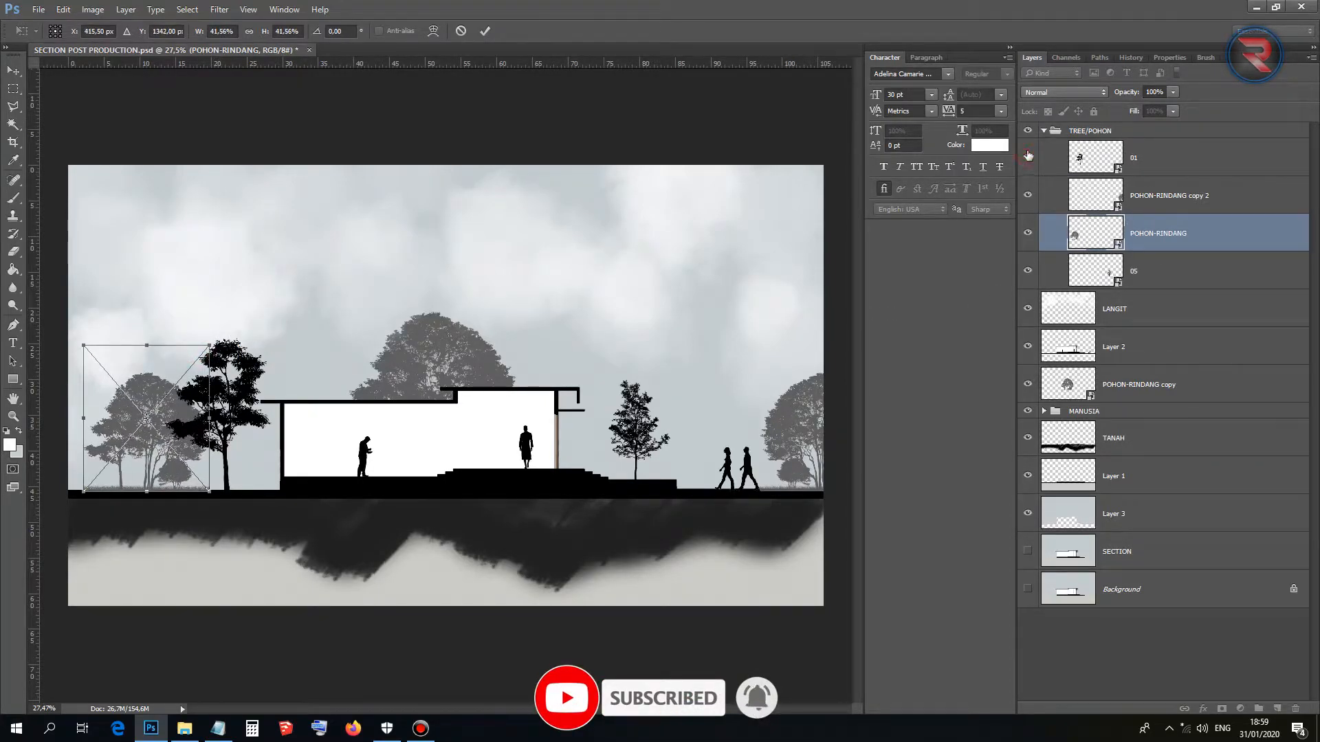
click(485, 30)
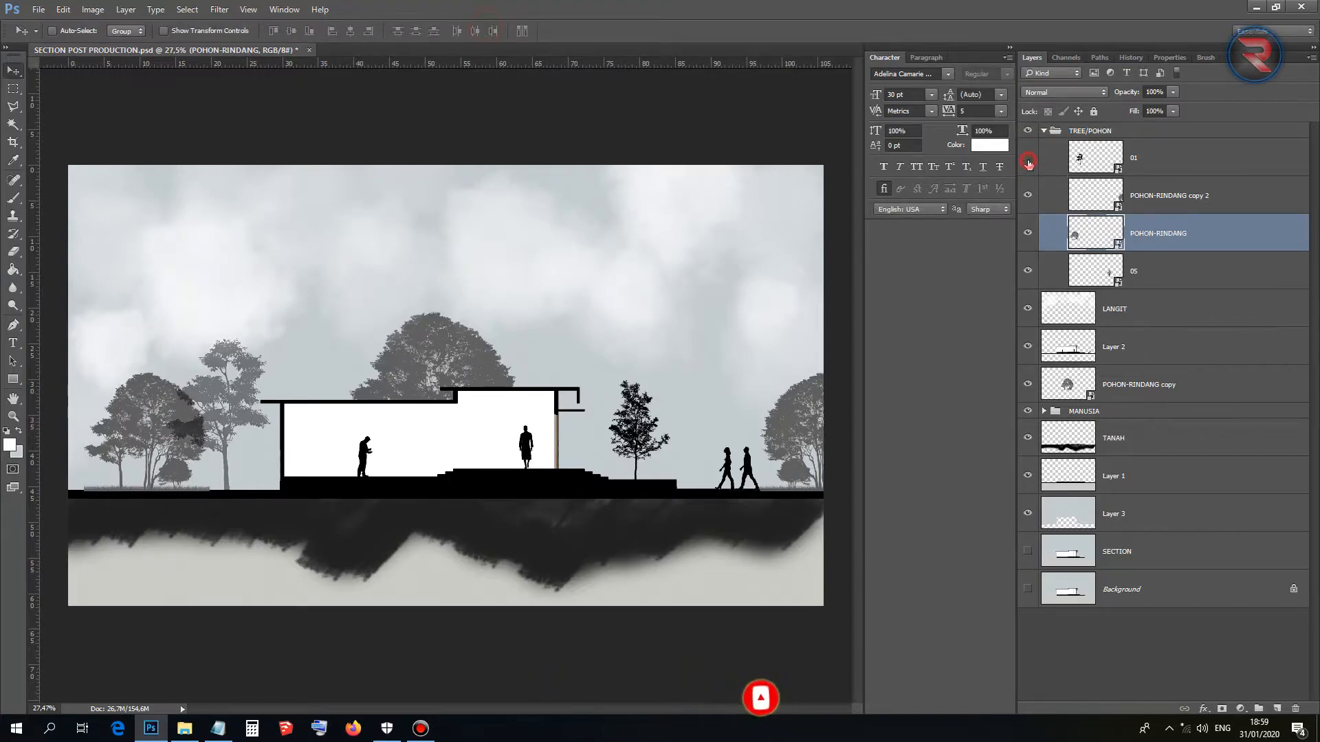
Enlarge tree 01 beside the building's left end to about 26.48%, with its trunk standing on the ground.
click(1161, 168)
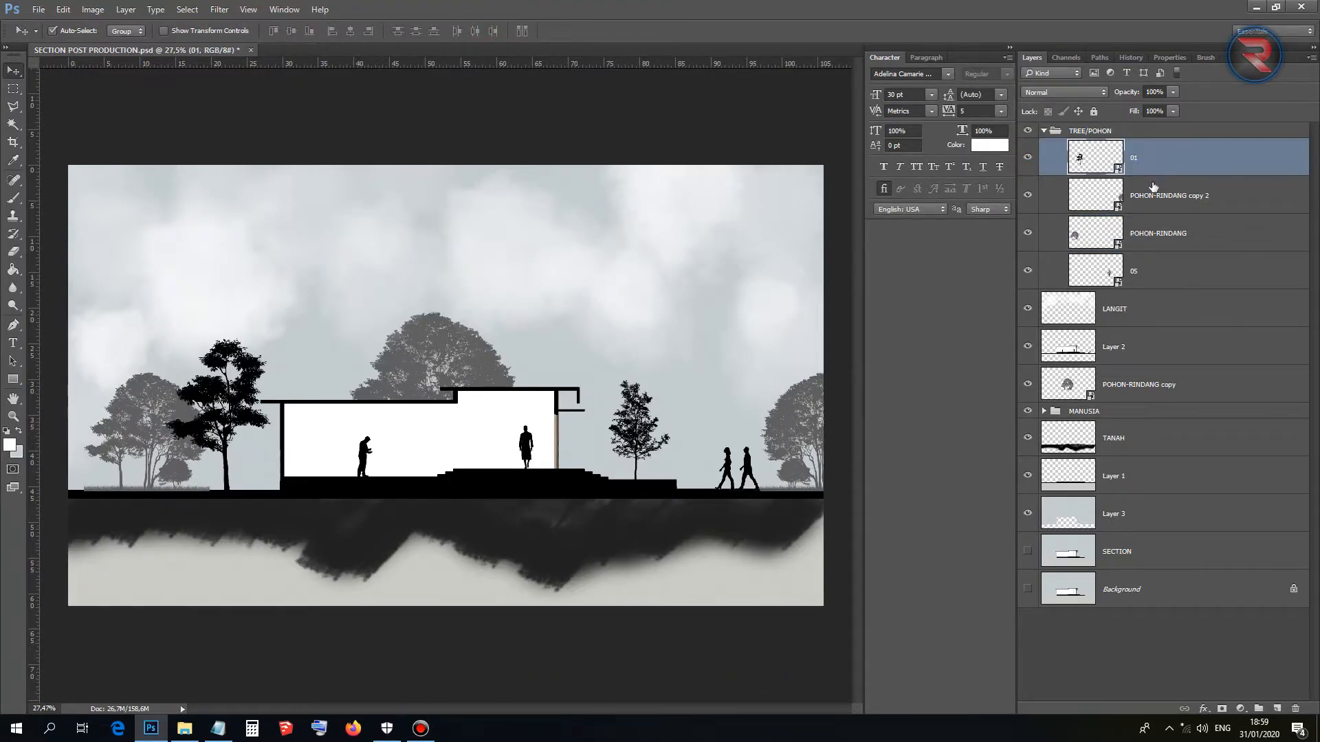
key(ctrl+t)
mouse_move(275, 337)
mouse_down()
mouse_move(280, 260)
mouse_move(303, 298)
mouse_move(276, 349)
mouse_up()
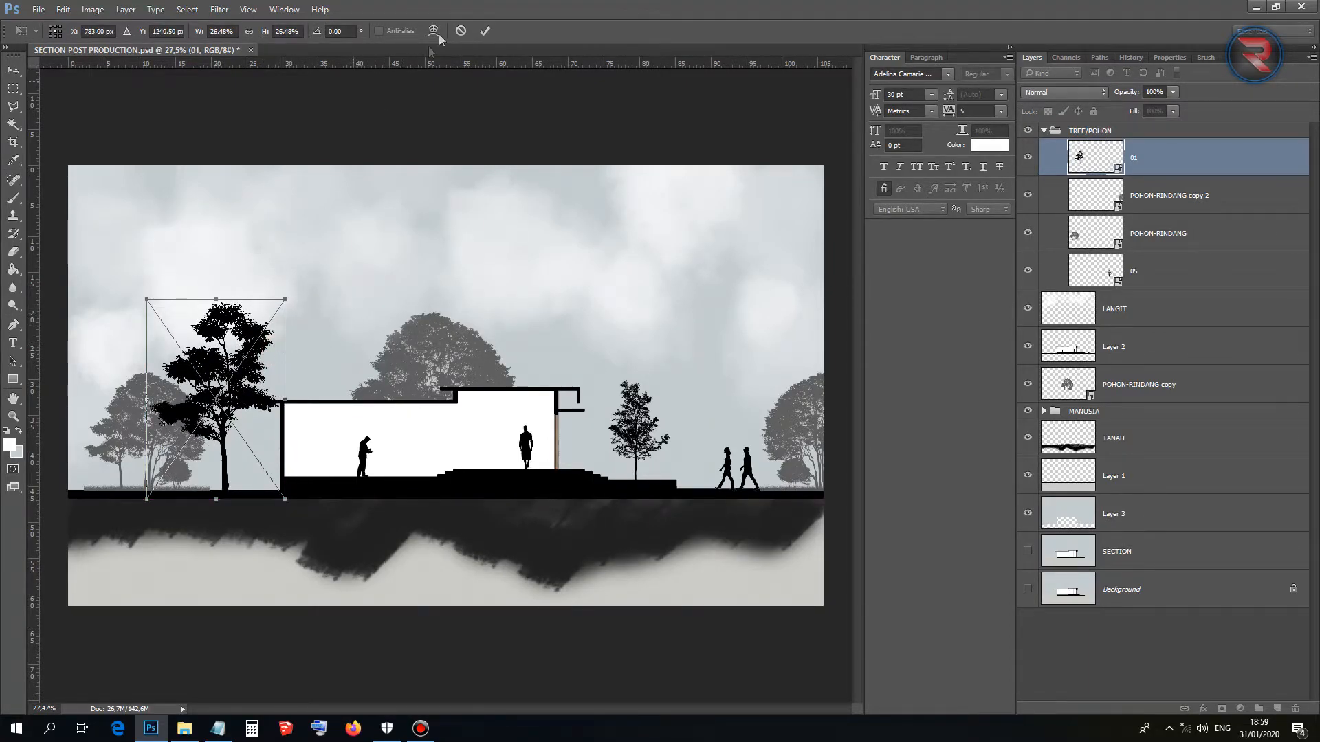
click(485, 31)
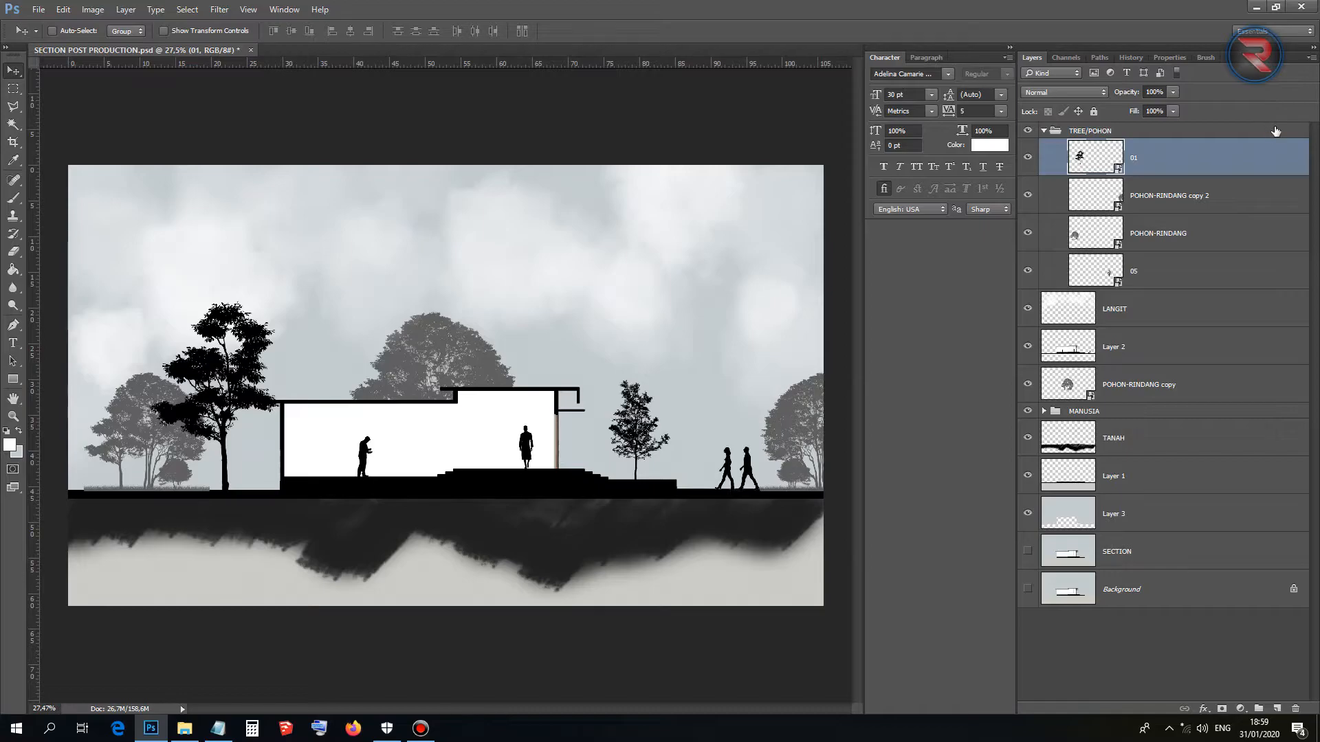
Duplicate tree 01, put the copy between POHON-RINDANG copy and MANUSIA, and shift it right behind the building.
key(ctrl+j)
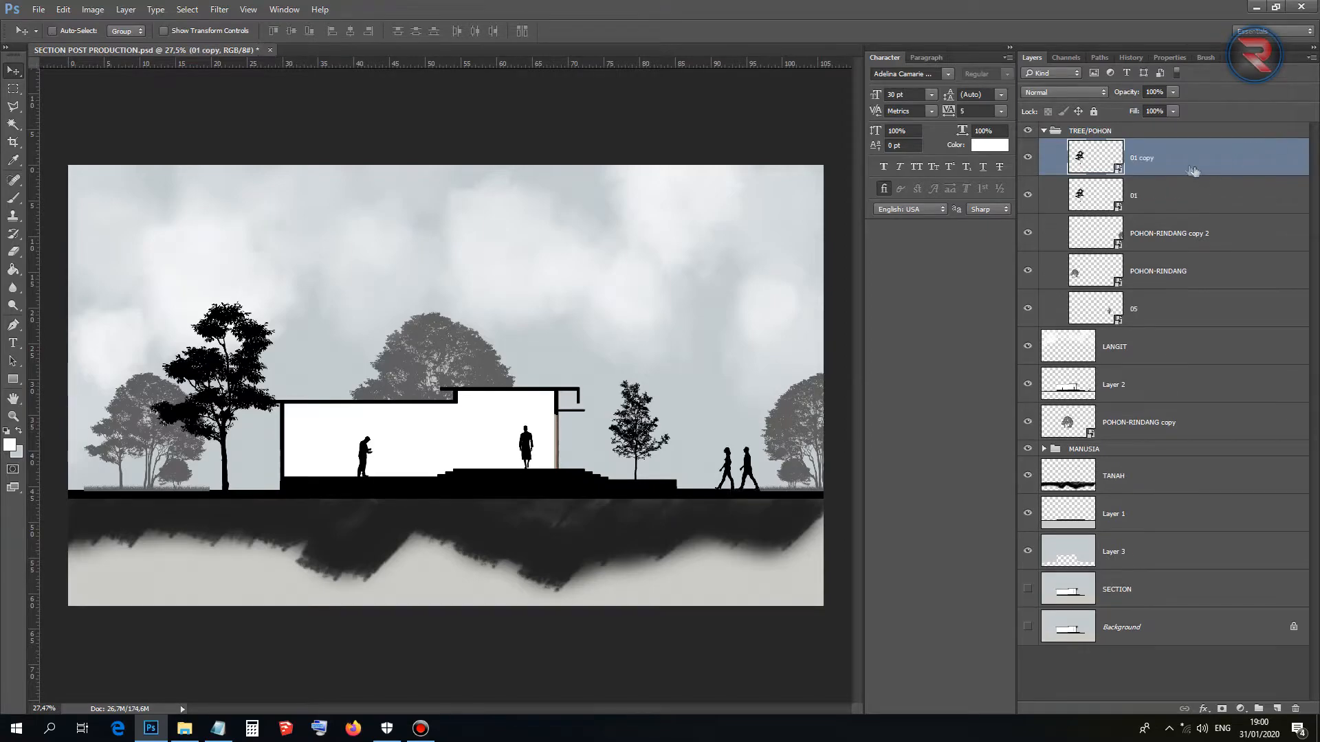
drag(1141, 168, 1146, 446)
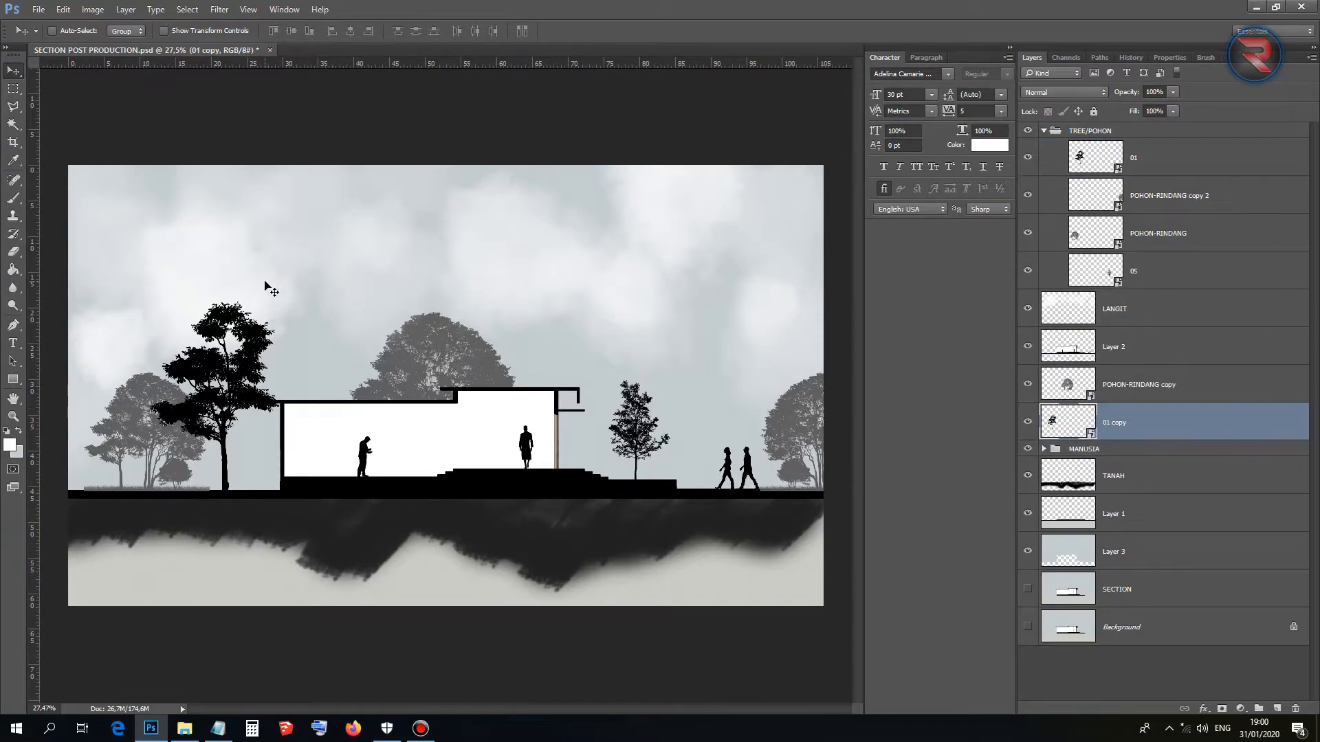
drag(265, 280, 392, 271)
Scale the copy of tree 01 to about 18.65% and position it so its crown rises behind the lower roof.
key(ctrl+t)
drag(274, 302, 313, 358)
drag(378, 473, 333, 467)
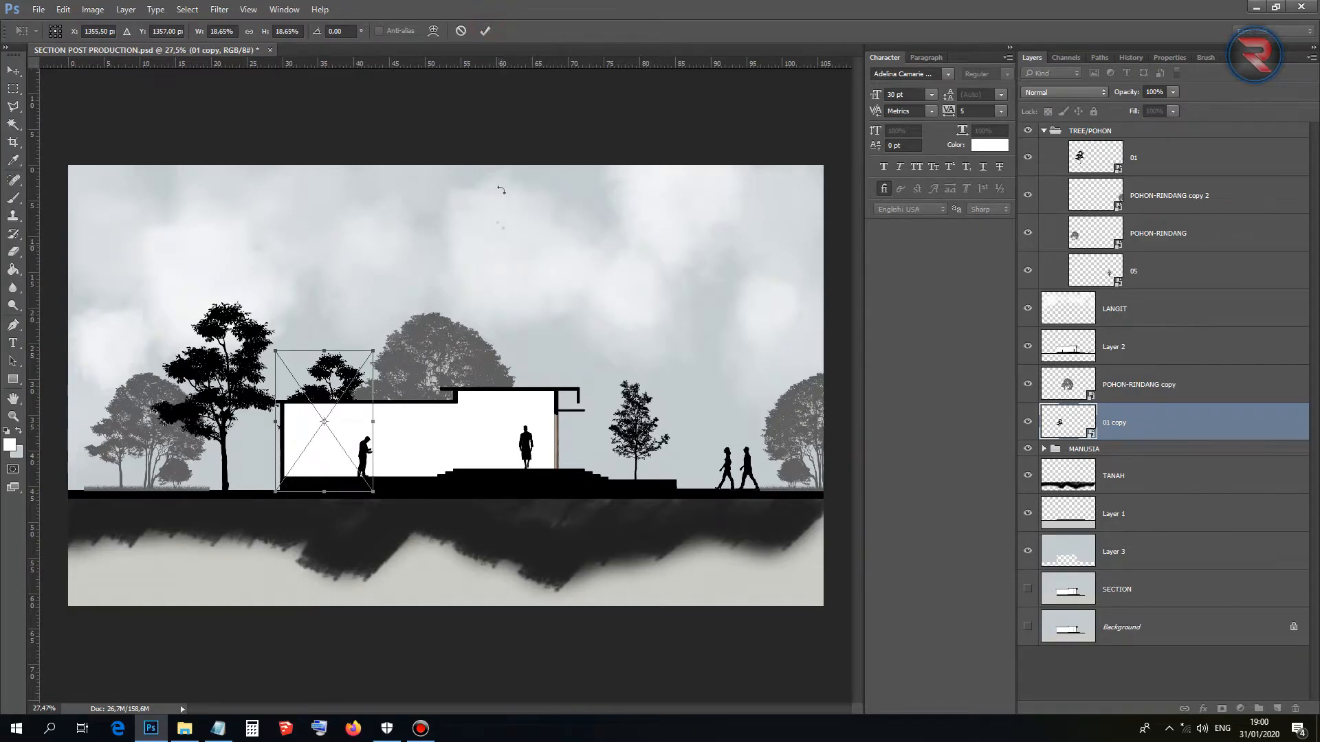
click(486, 32)
scroll(513, 412, down, 4)
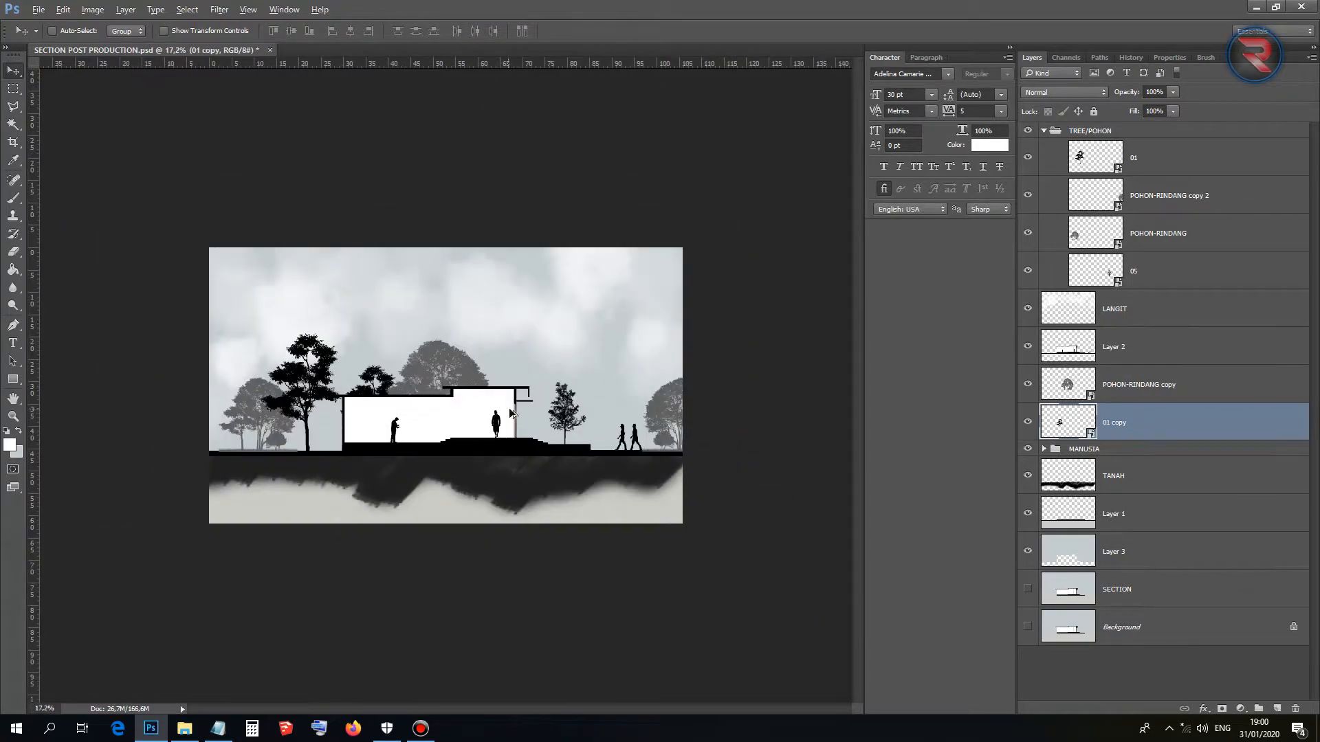
scroll(611, 400, up, 3)
scroll(646, 397, down, 1)
scroll(688, 395, up, 1)
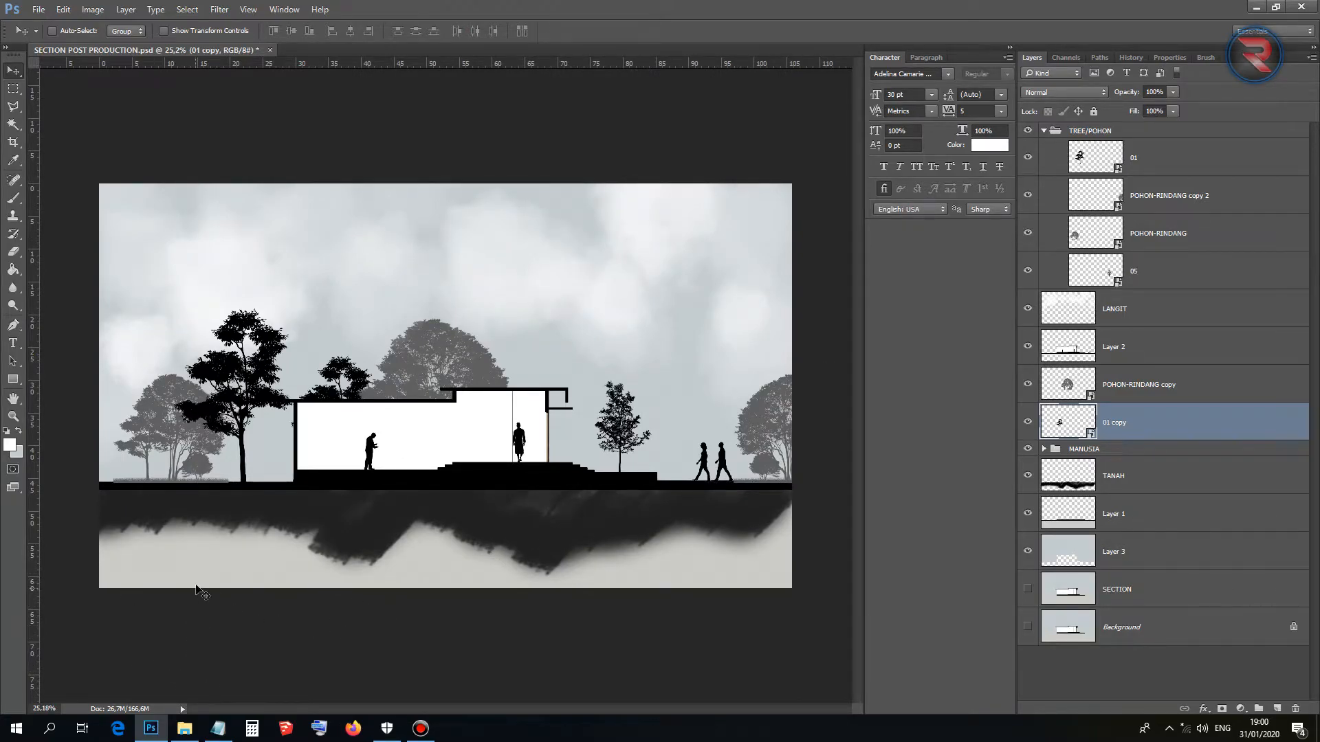
Place 1ben_blogged_birds- [Convertito] from the B I R D S folder inside PSD on DATA2 (F:) into the sky above the small tree.
click(185, 728)
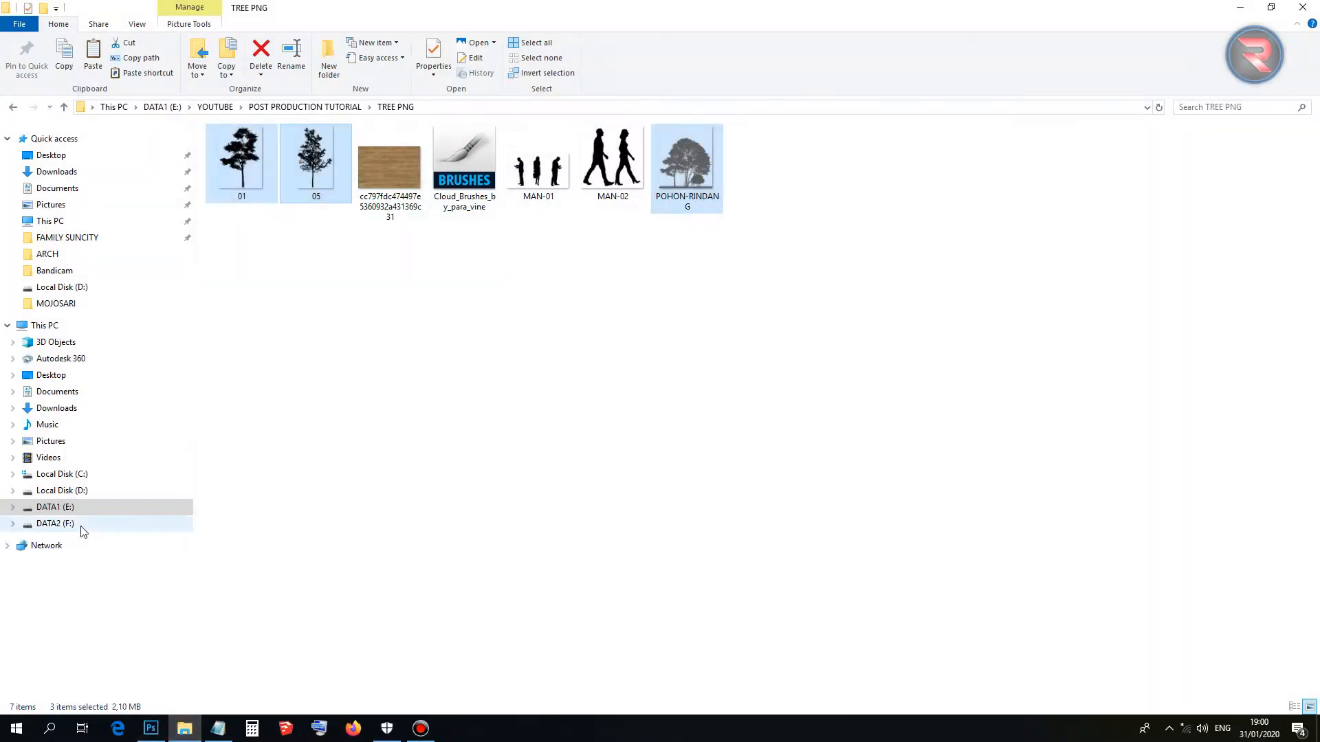
click(81, 524)
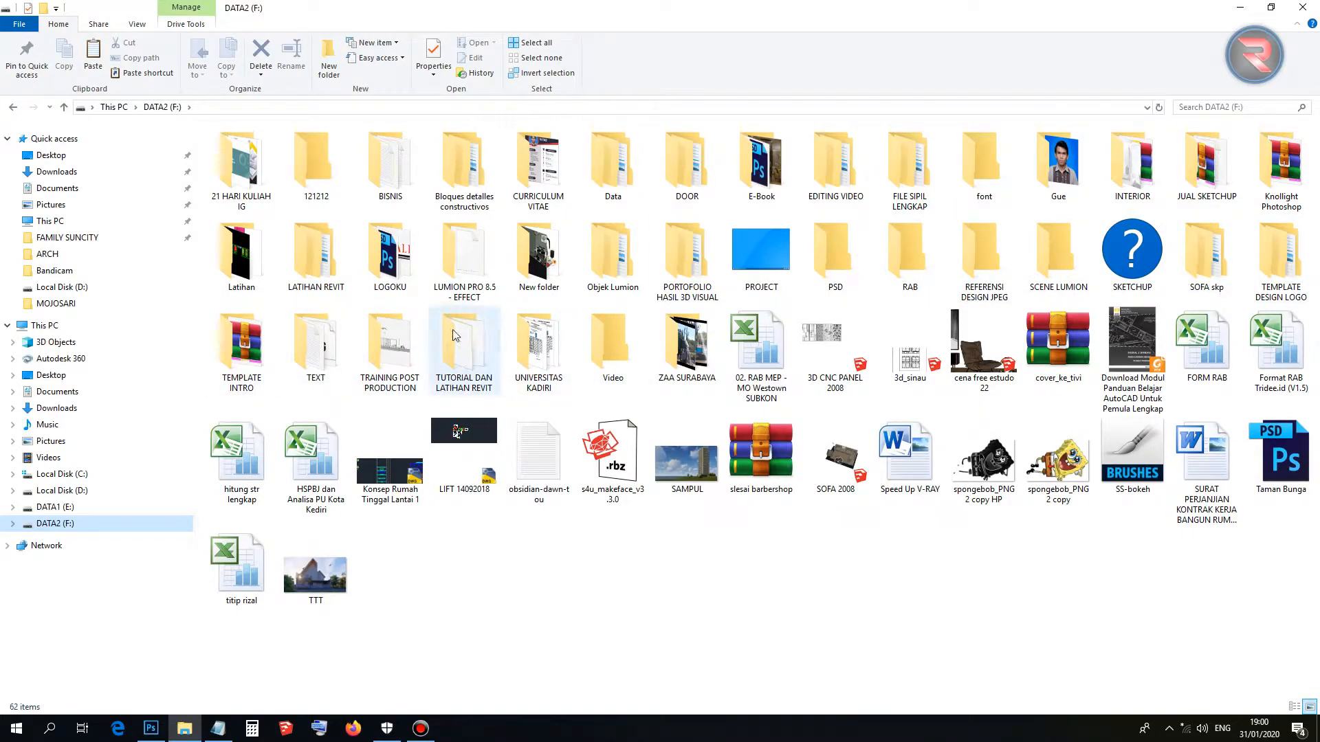
double_click(835, 255)
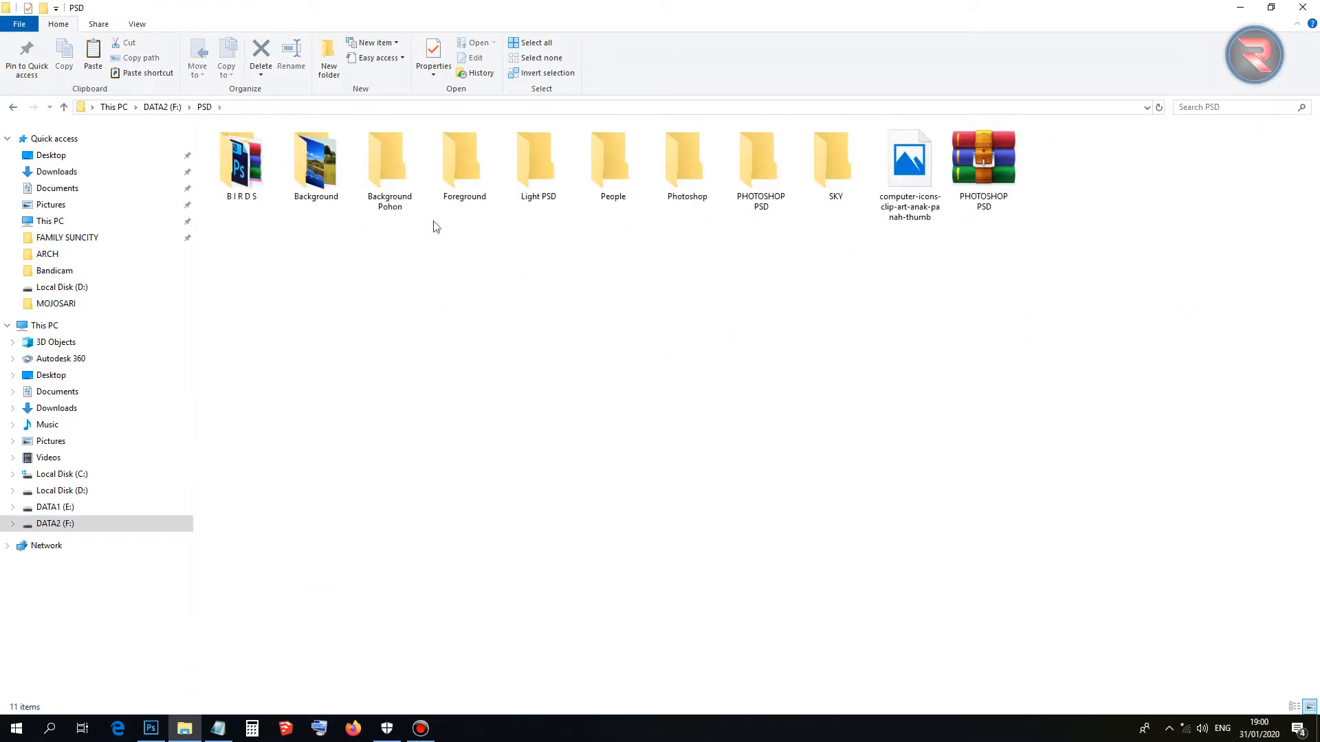
double_click(246, 168)
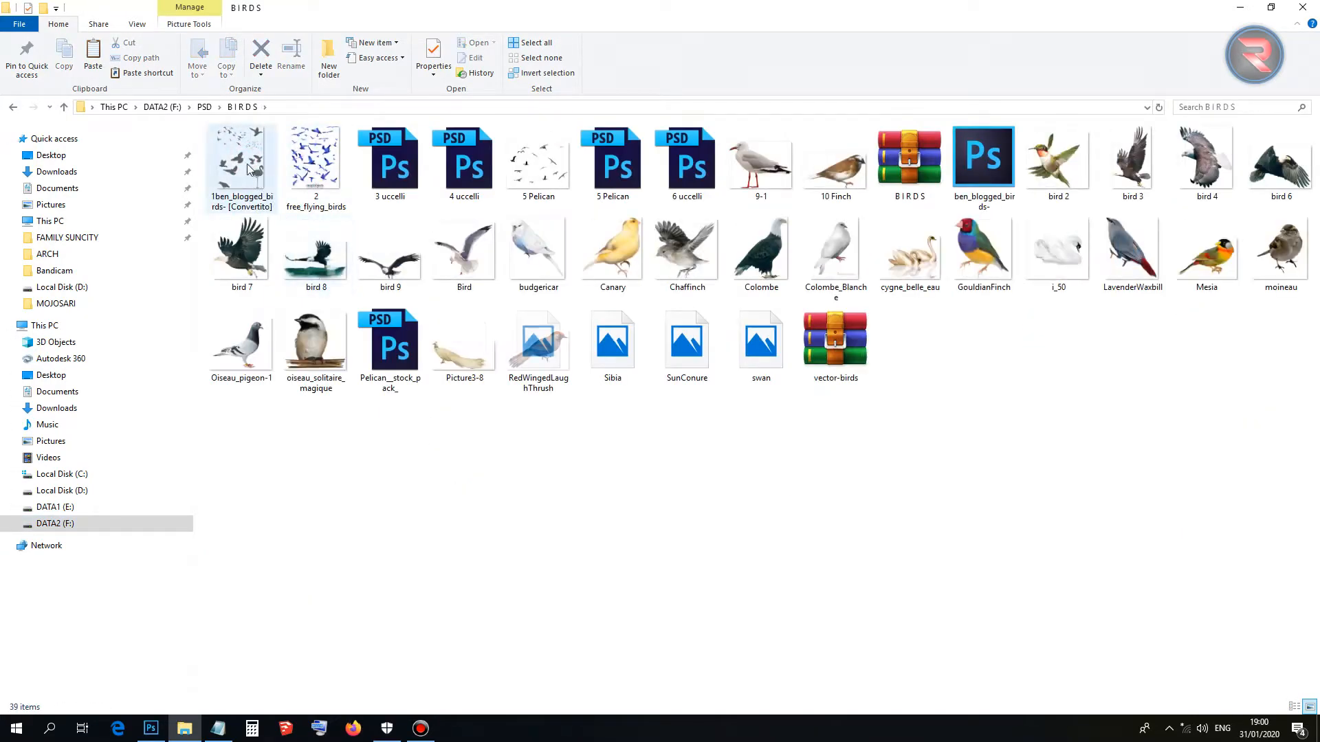
click(249, 169)
drag(249, 168, 611, 375)
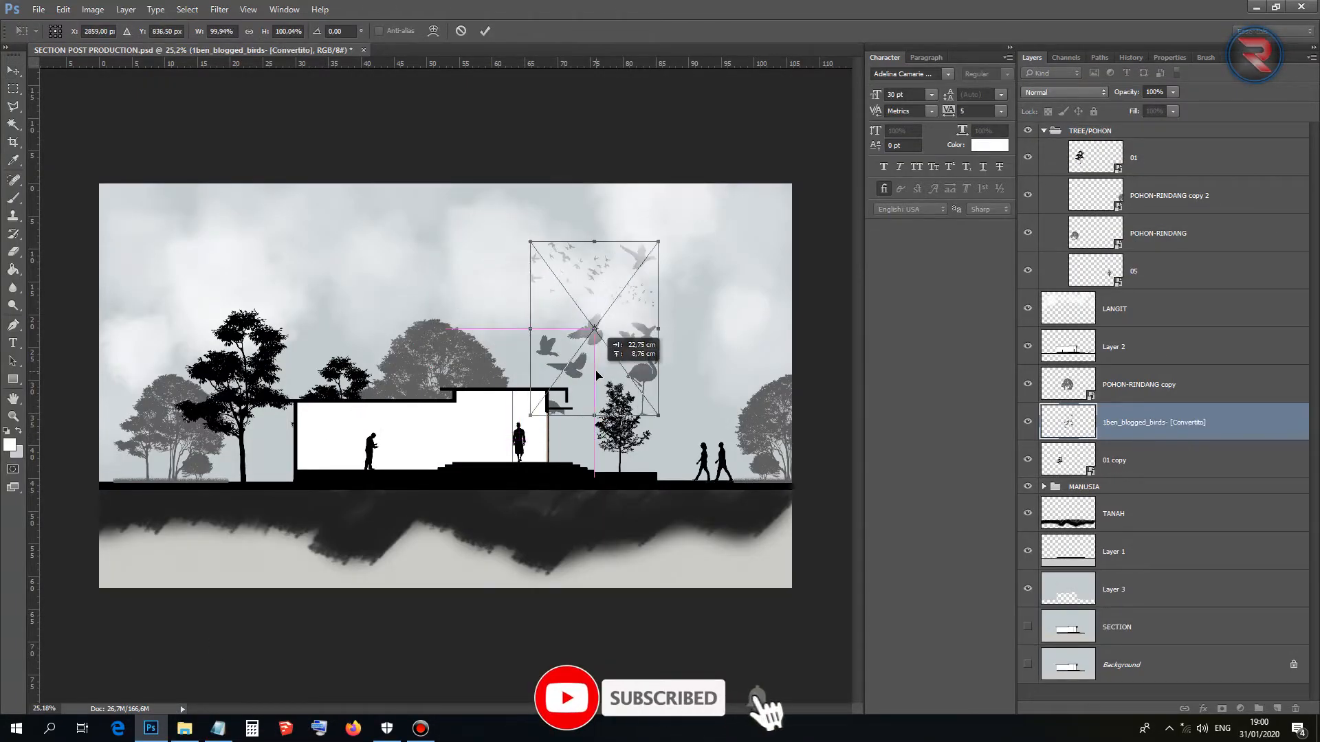
click(486, 30)
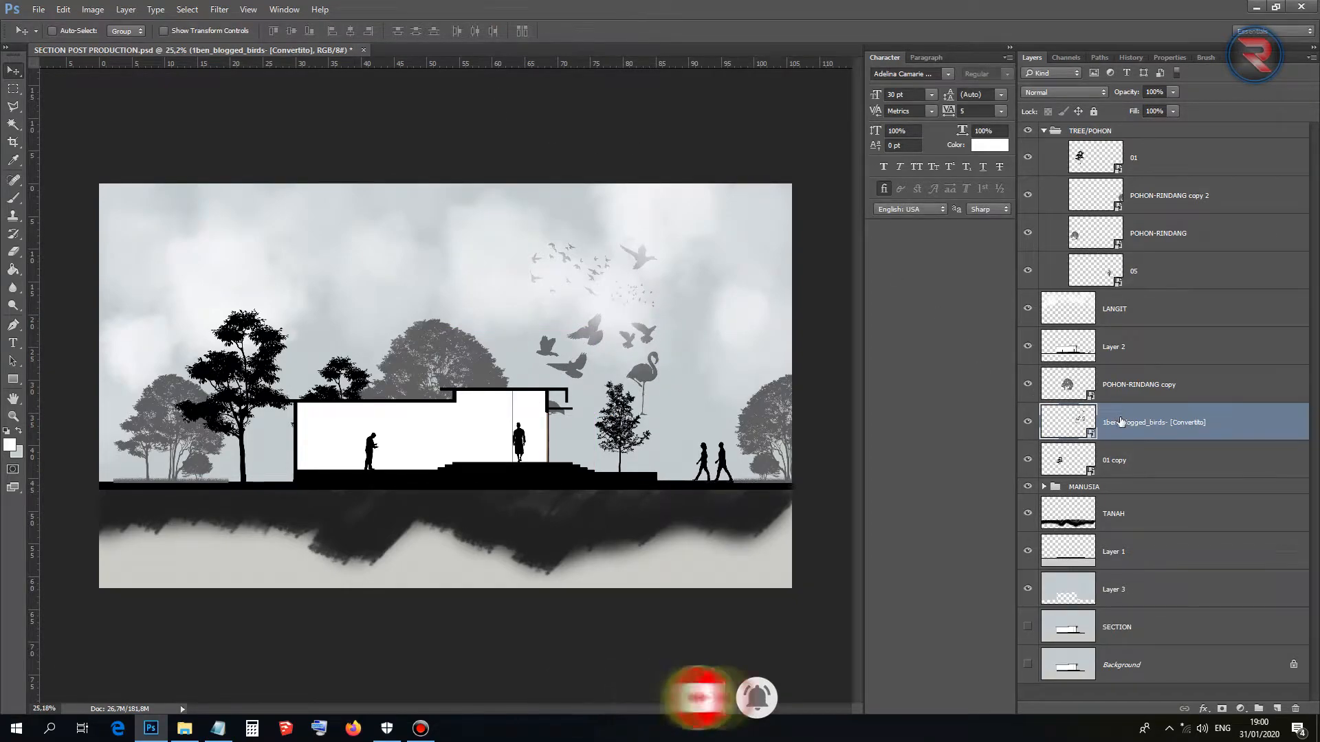
Rasterize the placed bird layer and try to erase the flamingo with a 500 px Eraser.
scroll(1022, 422, up, 2)
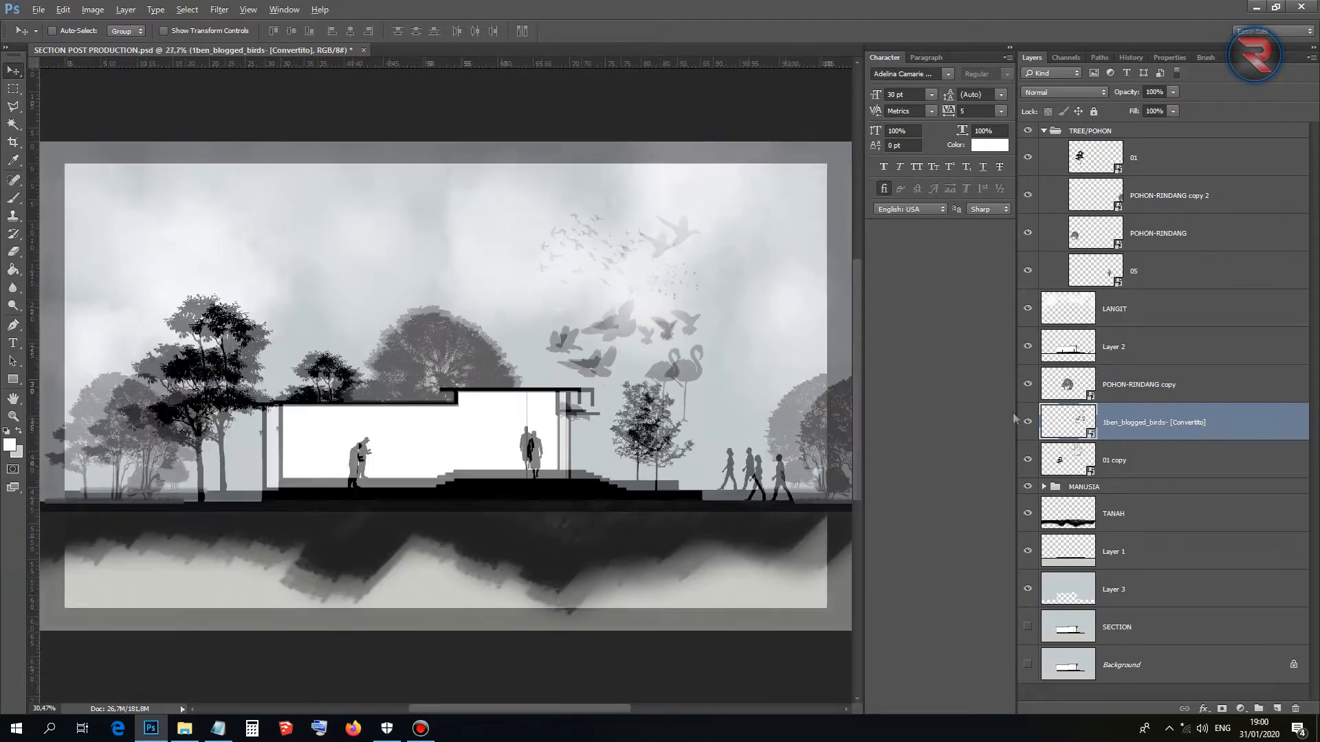
scroll(771, 399, up, 6)
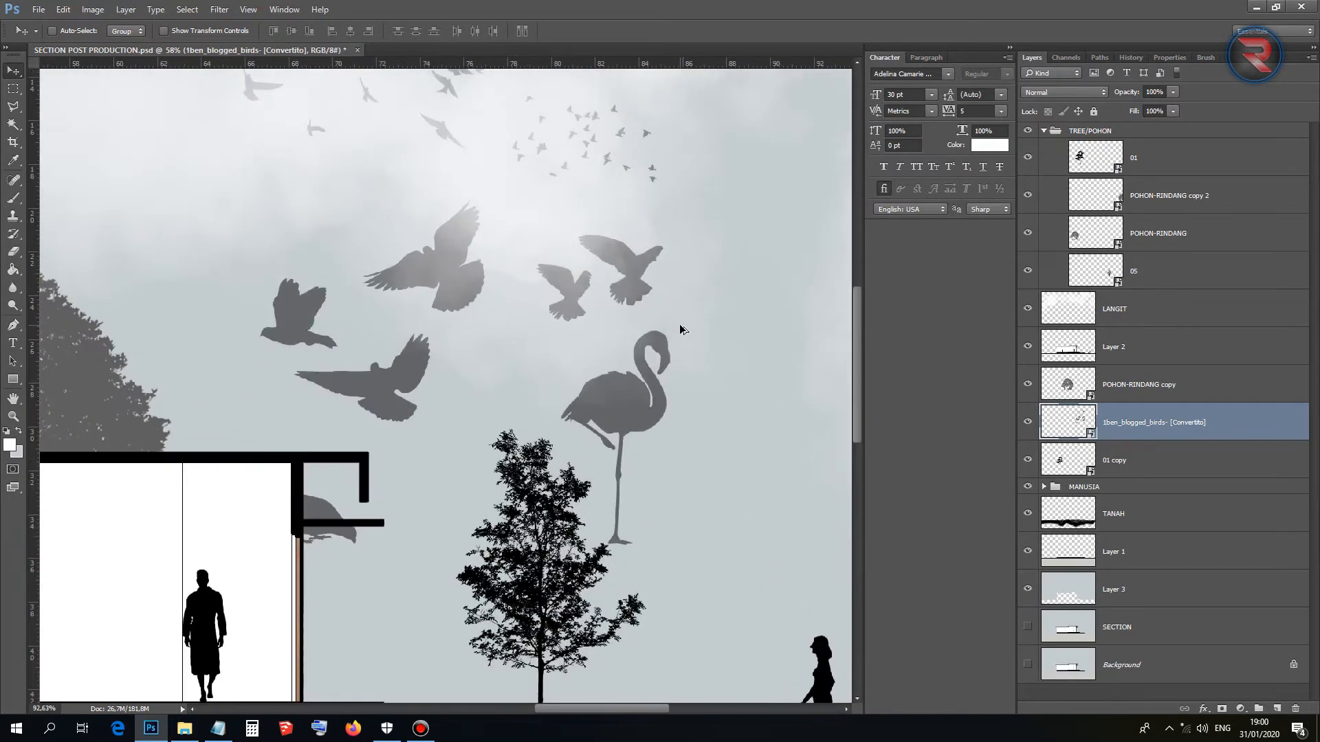
click(14, 253)
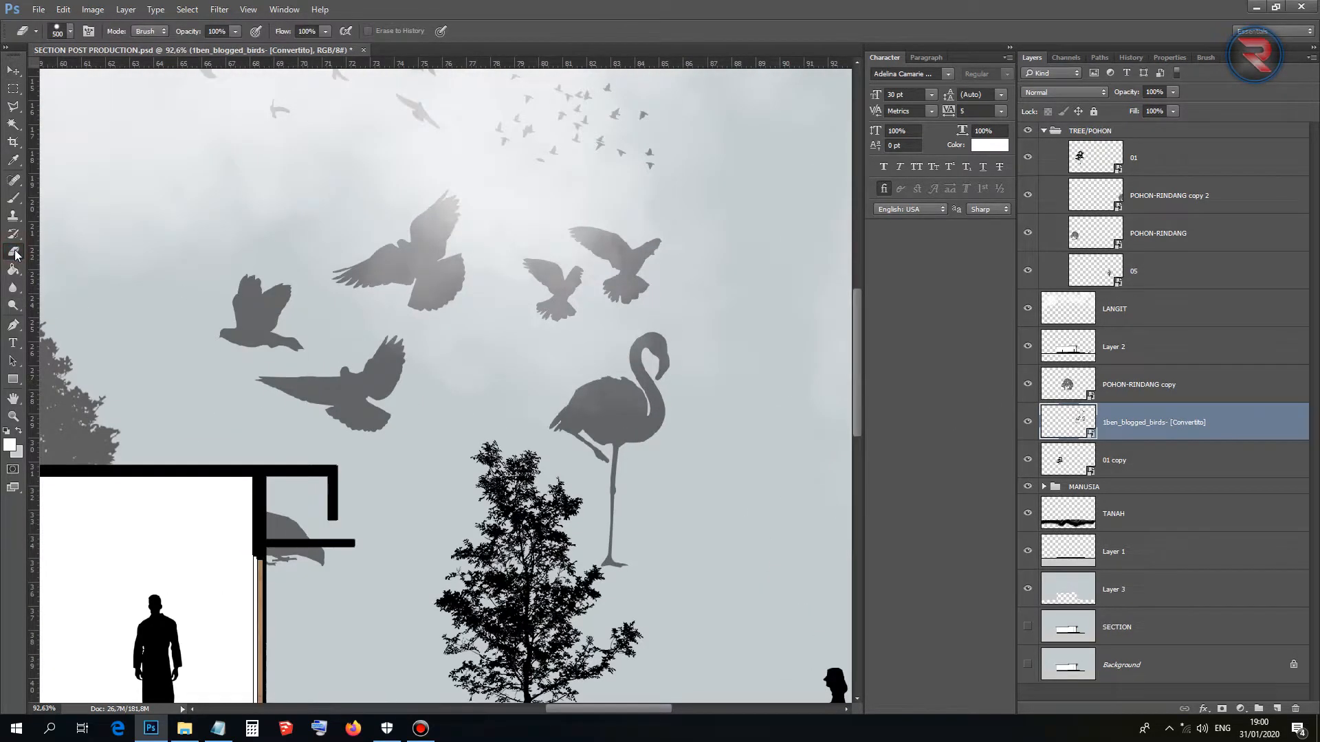
click(607, 404)
click(626, 282)
click(615, 391)
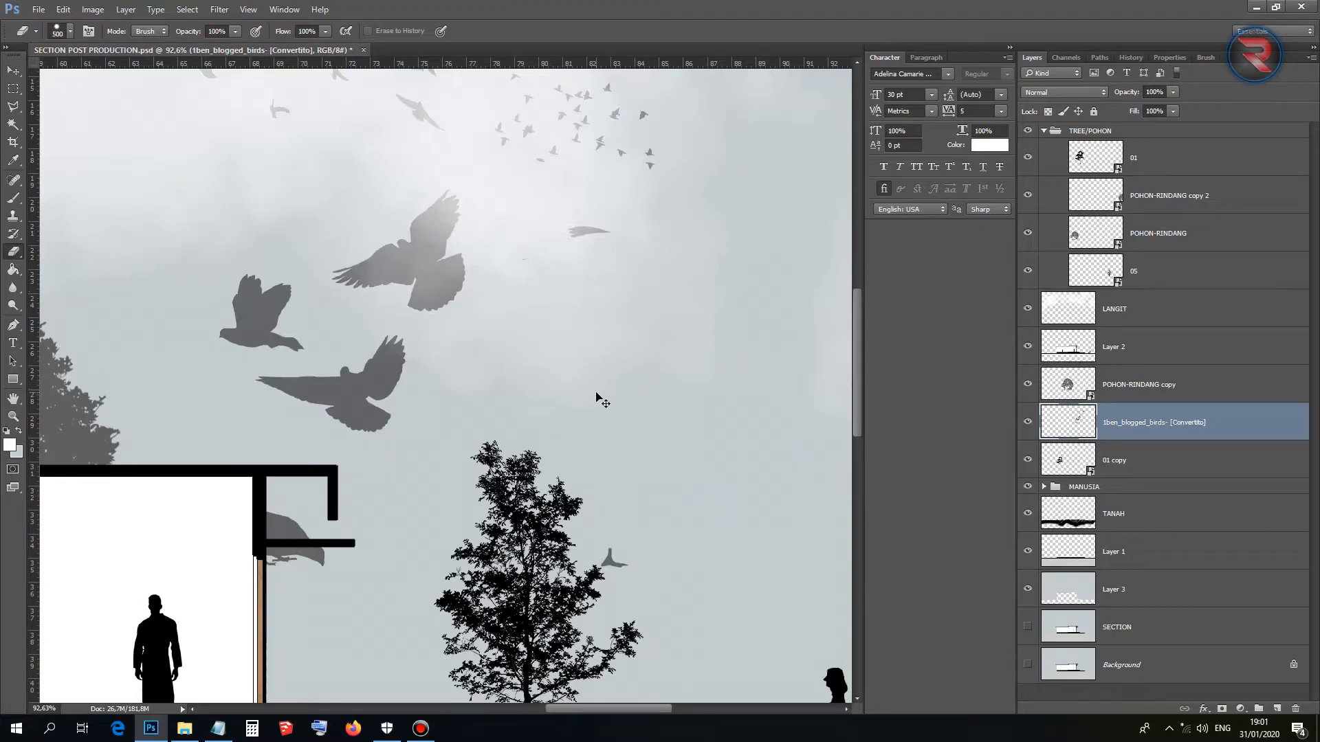
key(ctrl+z)
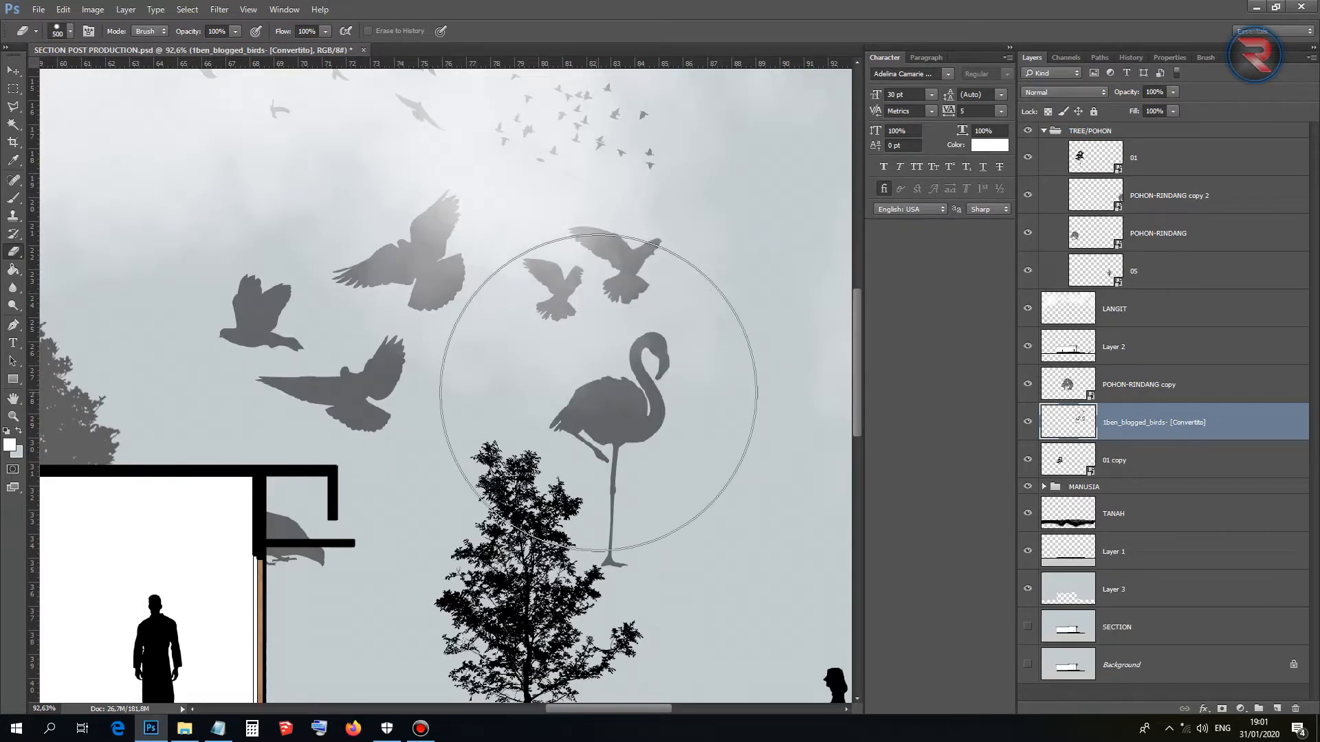
Reduce the Eraser to 200 px and erase the flamingo and the bird behind the roof overhang from the bird layer.
key(bracketleft)
key(bracketleft)
key(bracketleft)
key(bracketleft)
key(bracketleft)
key(bracketleft)
mouse_move(646, 364)
mouse_down()
mouse_move(596, 424)
mouse_move(605, 536)
mouse_up()
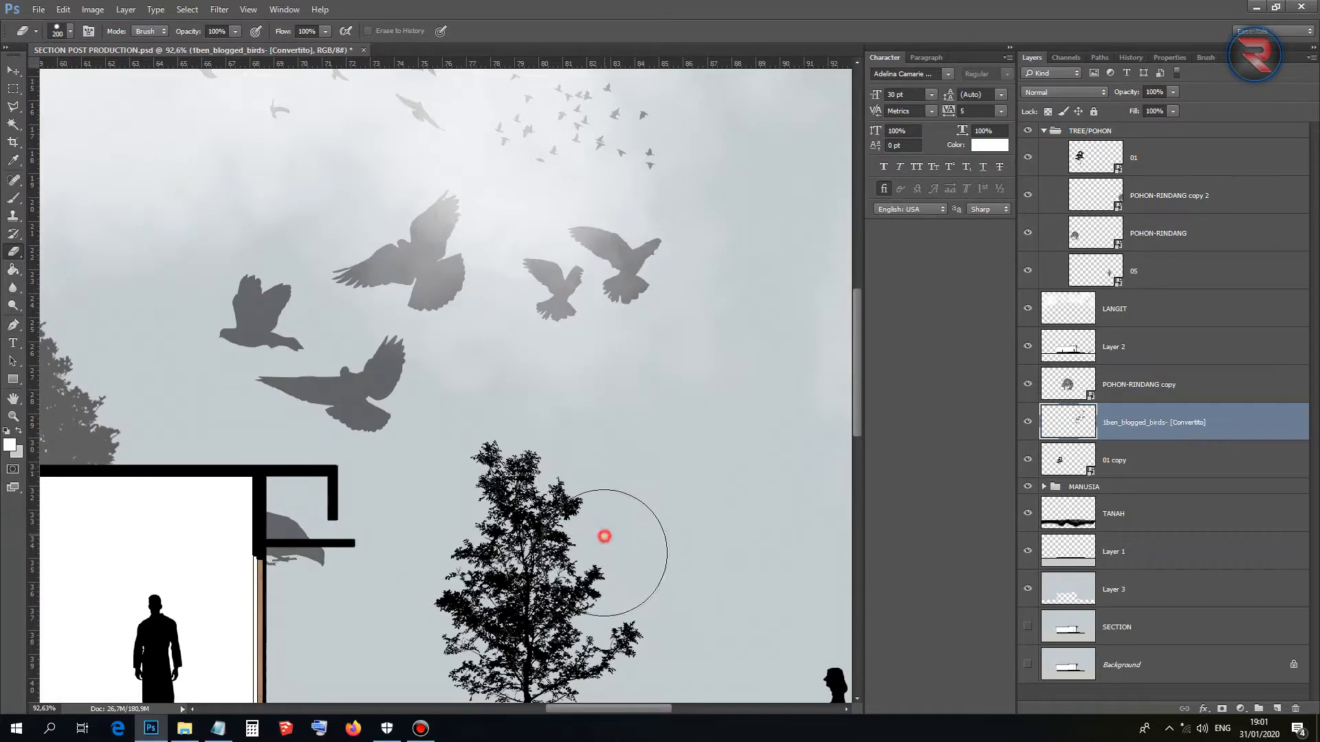
drag(372, 529, 260, 504)
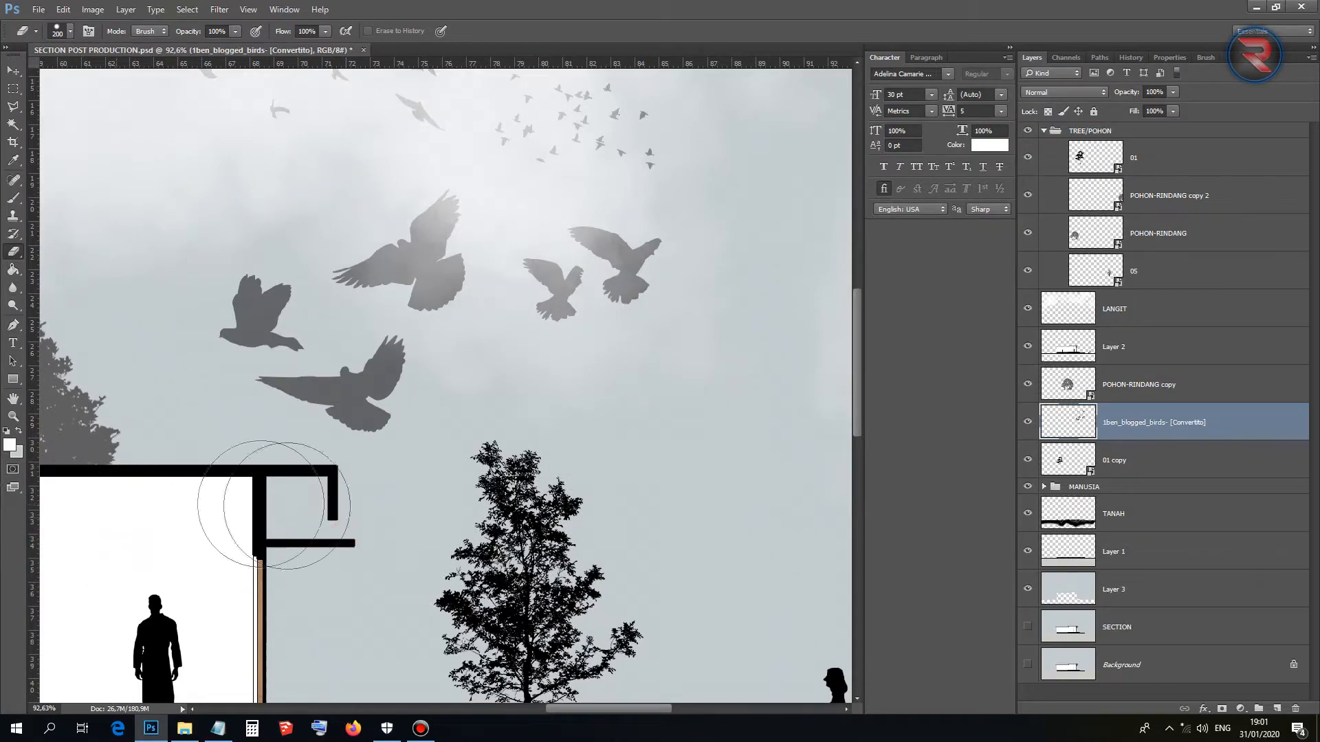
click(13, 70)
scroll(566, 404, down, 3)
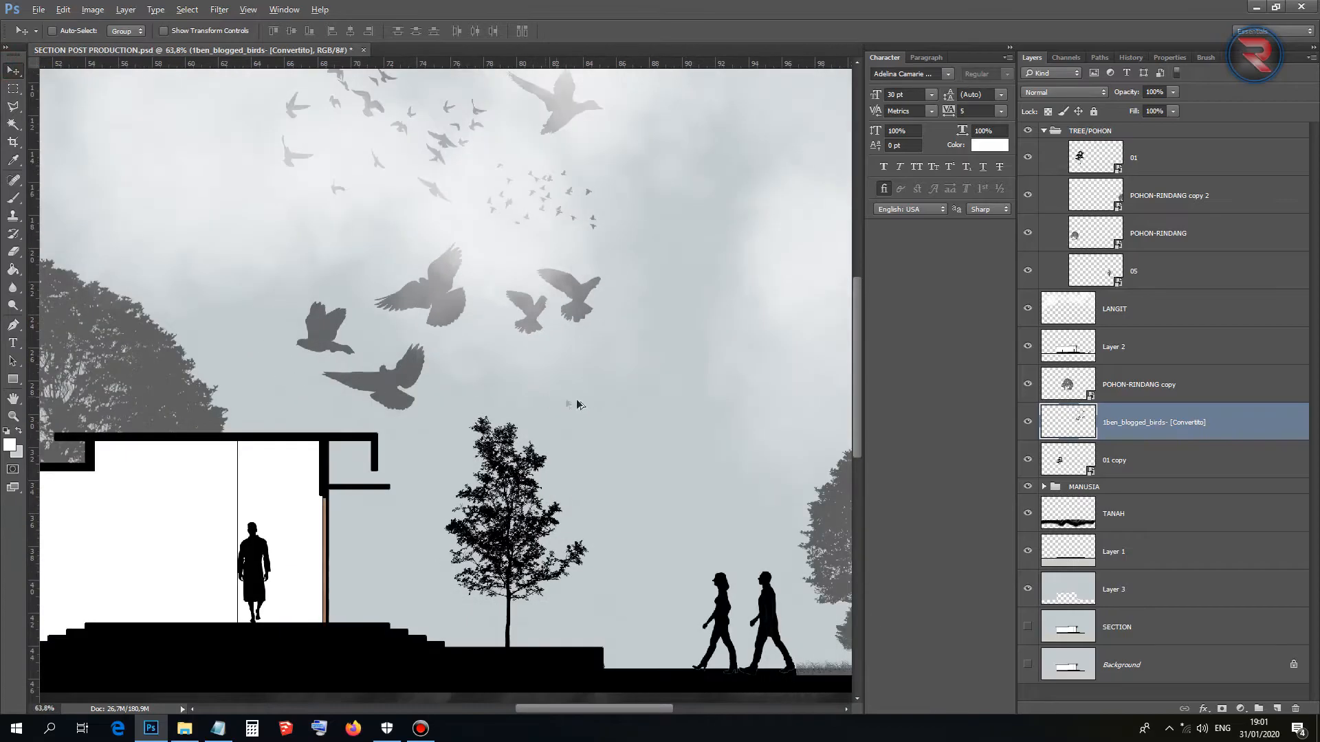
Scale down the bird layer with Free Transform and keep it in the sky above the small tree.
scroll(570, 409, down, 3)
drag(607, 436, 697, 422)
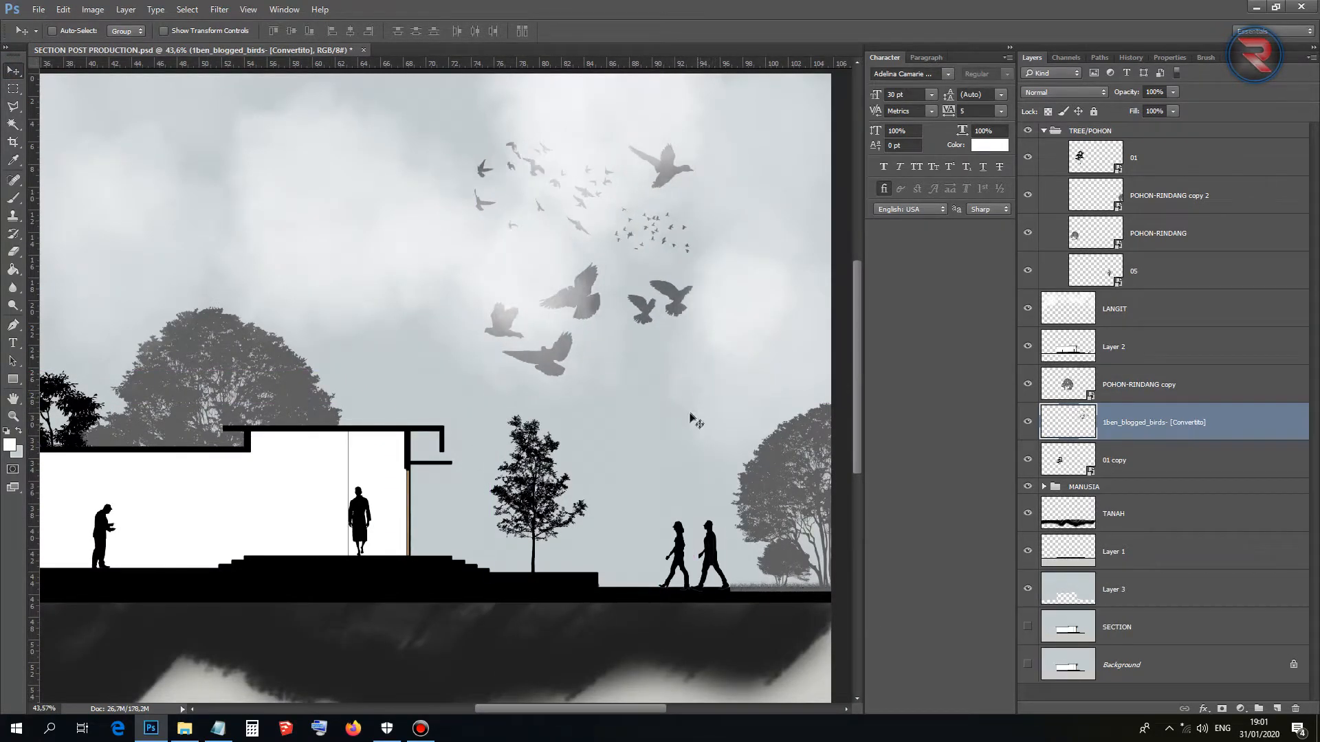
scroll(697, 421, down, 2)
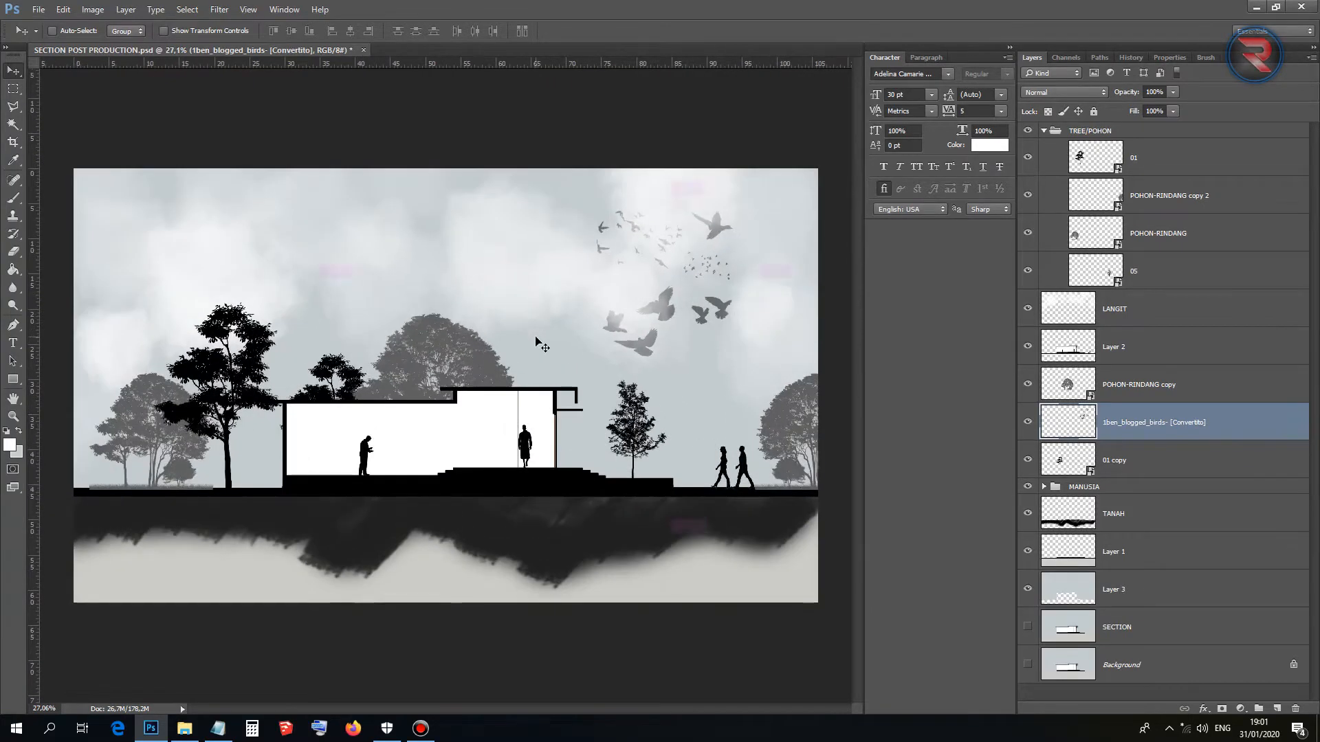
key(ctrl+t)
drag(735, 206, 685, 254)
click(625, 31)
Erase the large birds below the small flock from the bird layer with a 200 px Eraser.
scroll(772, 364, up, 1)
scroll(640, 289, up, 2)
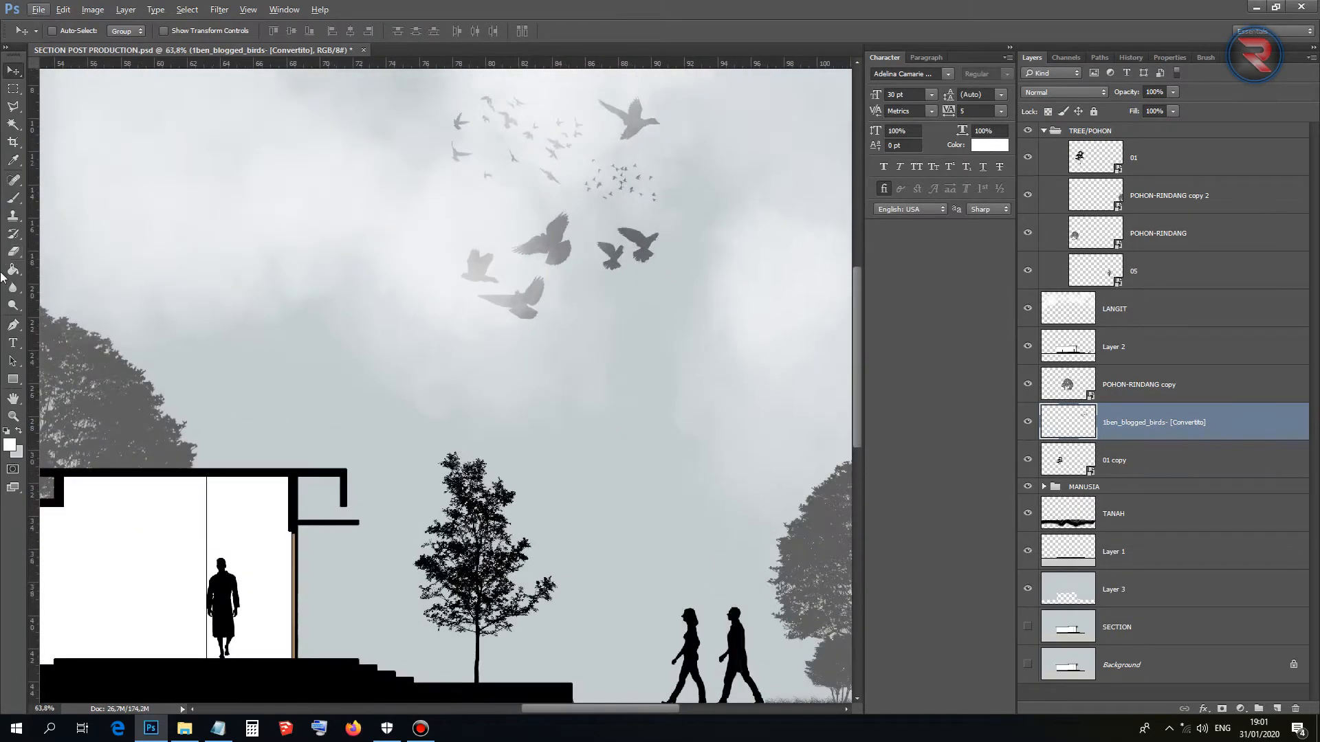
click(13, 252)
scroll(678, 292, up, 2)
click(626, 260)
mouse_move(625, 260)
mouse_down()
mouse_move(530, 241)
mouse_move(398, 280)
mouse_up()
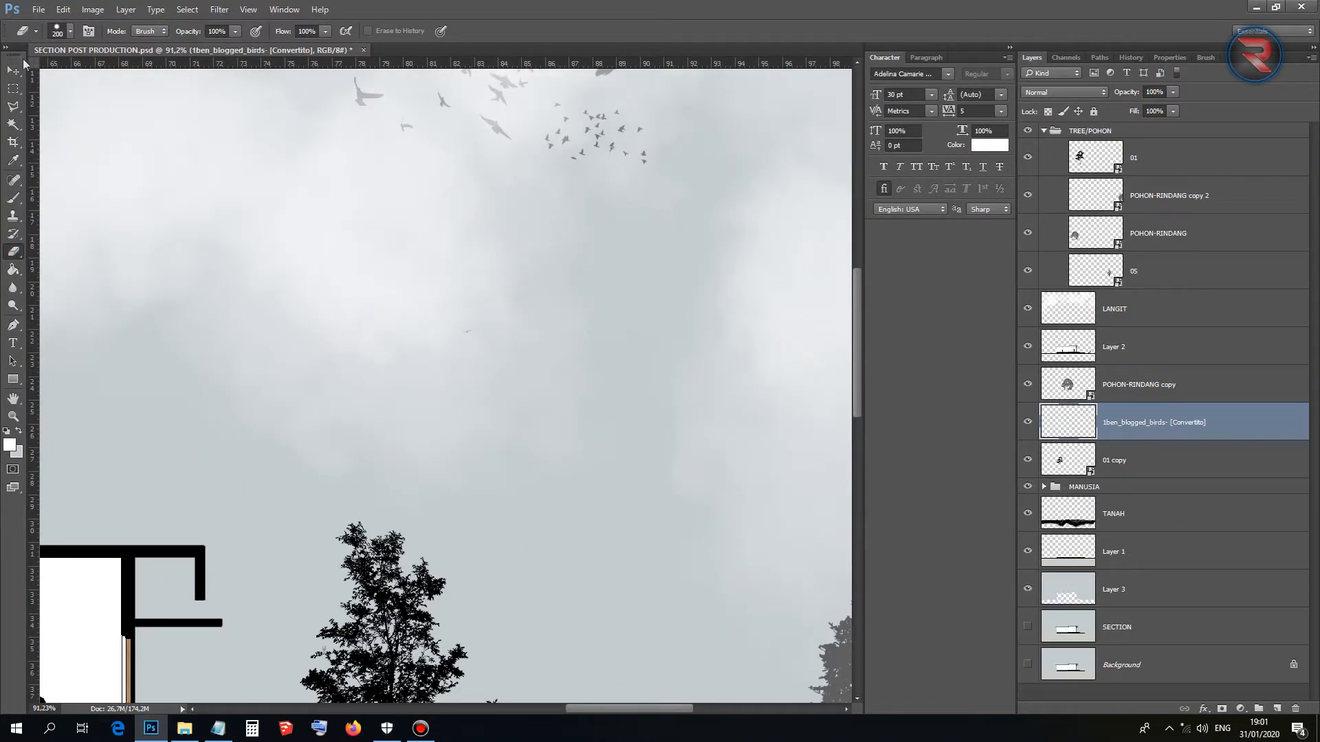
Move the remaining birds to the sky above the tall black tree on the drawing's left side.
scroll(592, 359, down, 3)
scroll(535, 325, down, 1)
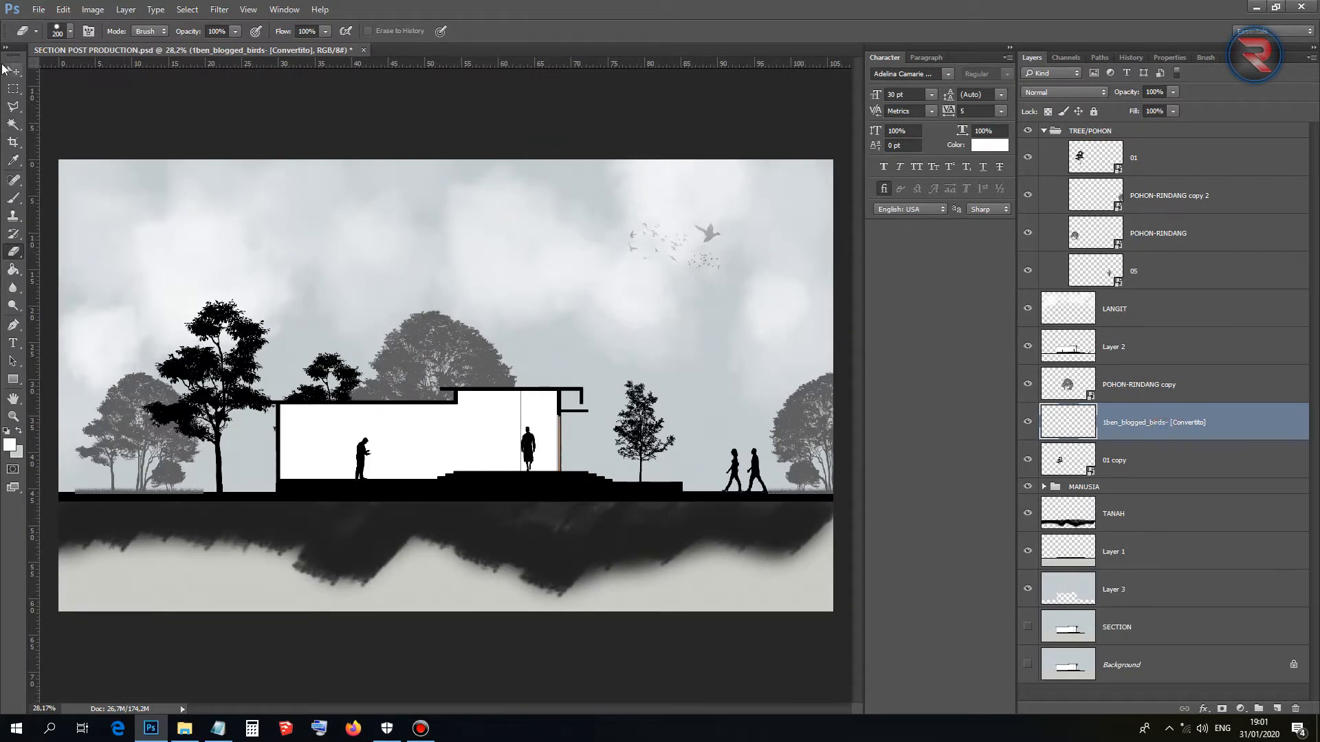
key(v)
mouse_move(679, 252)
mouse_down()
mouse_move(496, 270)
mouse_move(144, 260)
mouse_move(150, 245)
mouse_up()
key(ctrl)
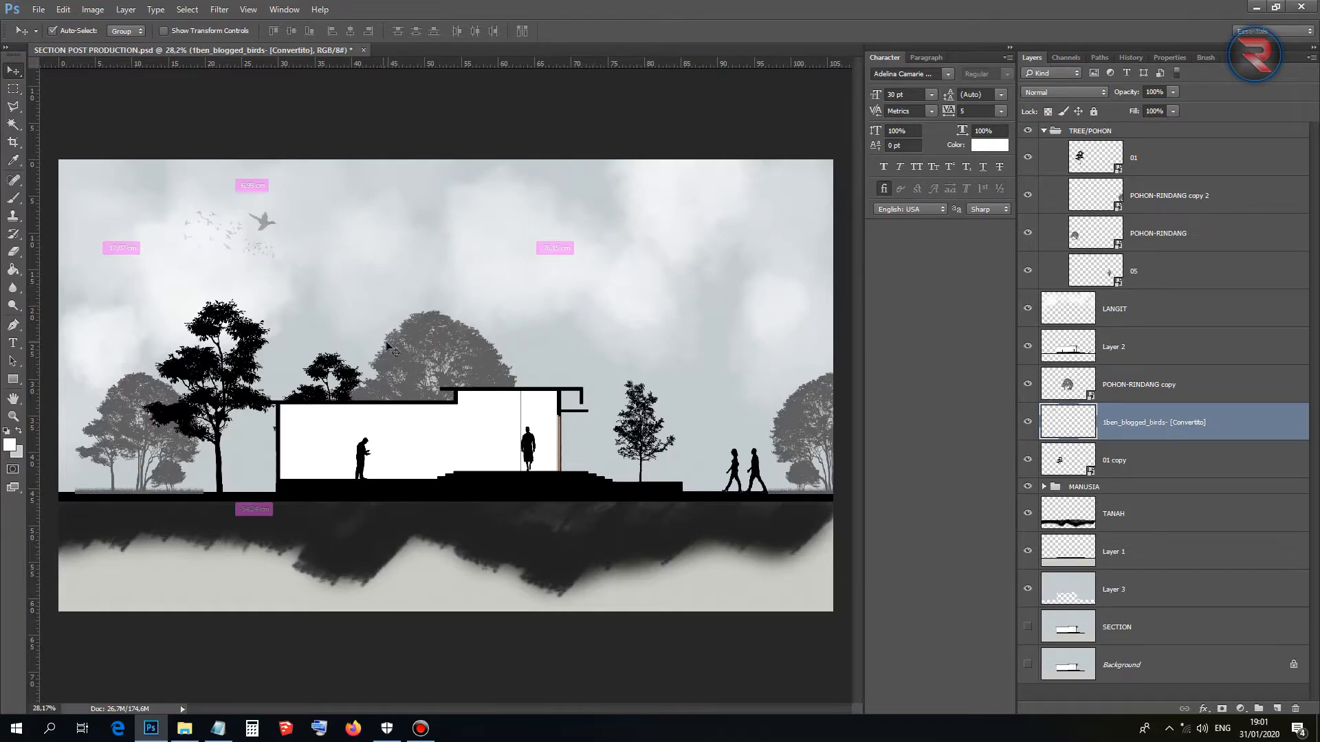
Duplicate the bird layer and move the copy to the sky above the building's upper roof.
key(ctrl+j)
drag(303, 227, 574, 226)
right_click(524, 233)
click(508, 238)
key(ctrl)
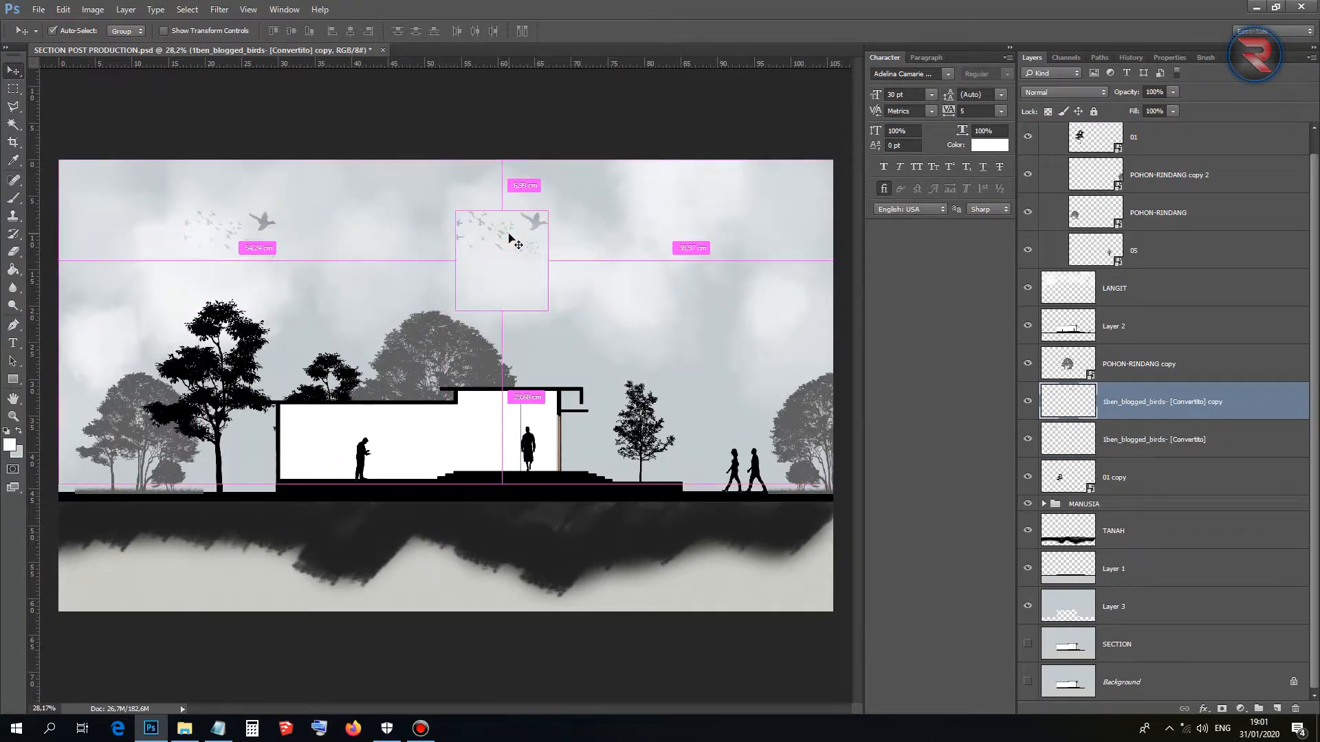
Flip the bird copy horizontally, scale it to about 118%, and place it high in the sky above the small tree.
key(ctrl+t)
right_click(509, 238)
click(554, 440)
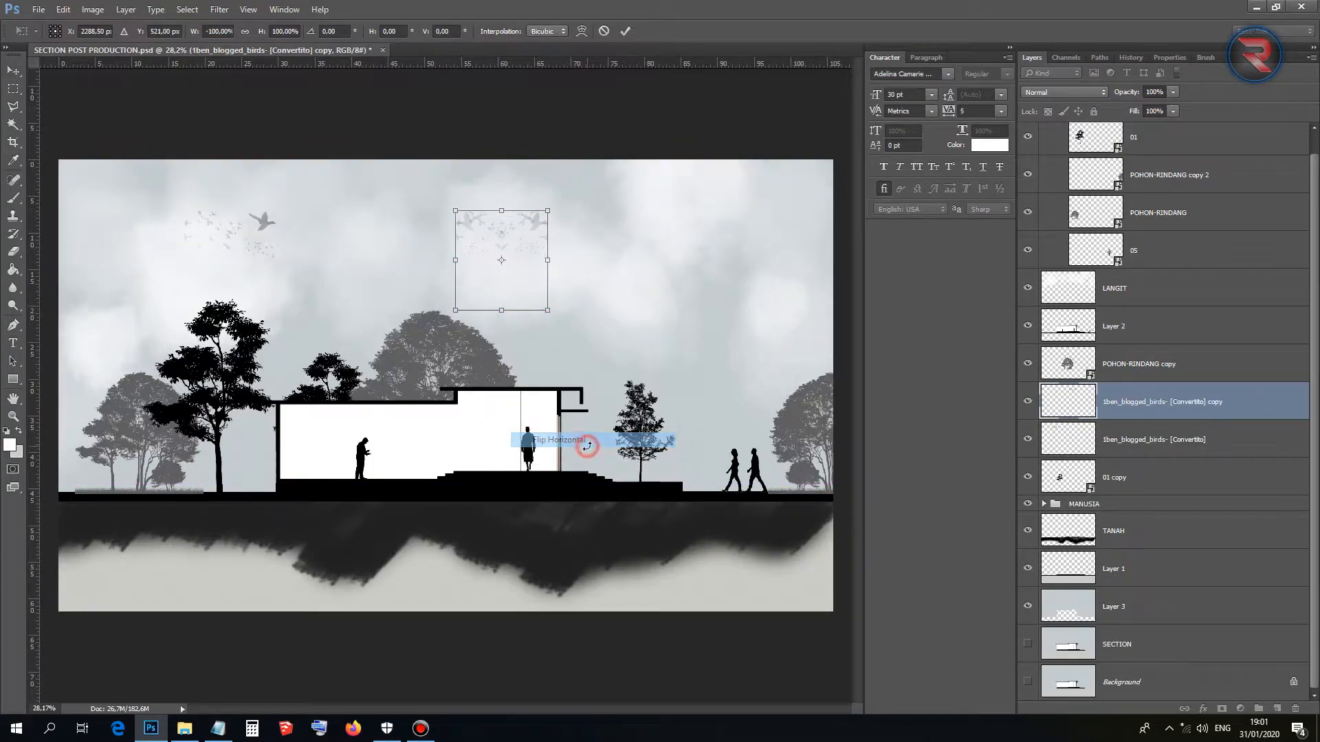
drag(510, 231, 675, 169)
drag(709, 244, 648, 262)
click(625, 31)
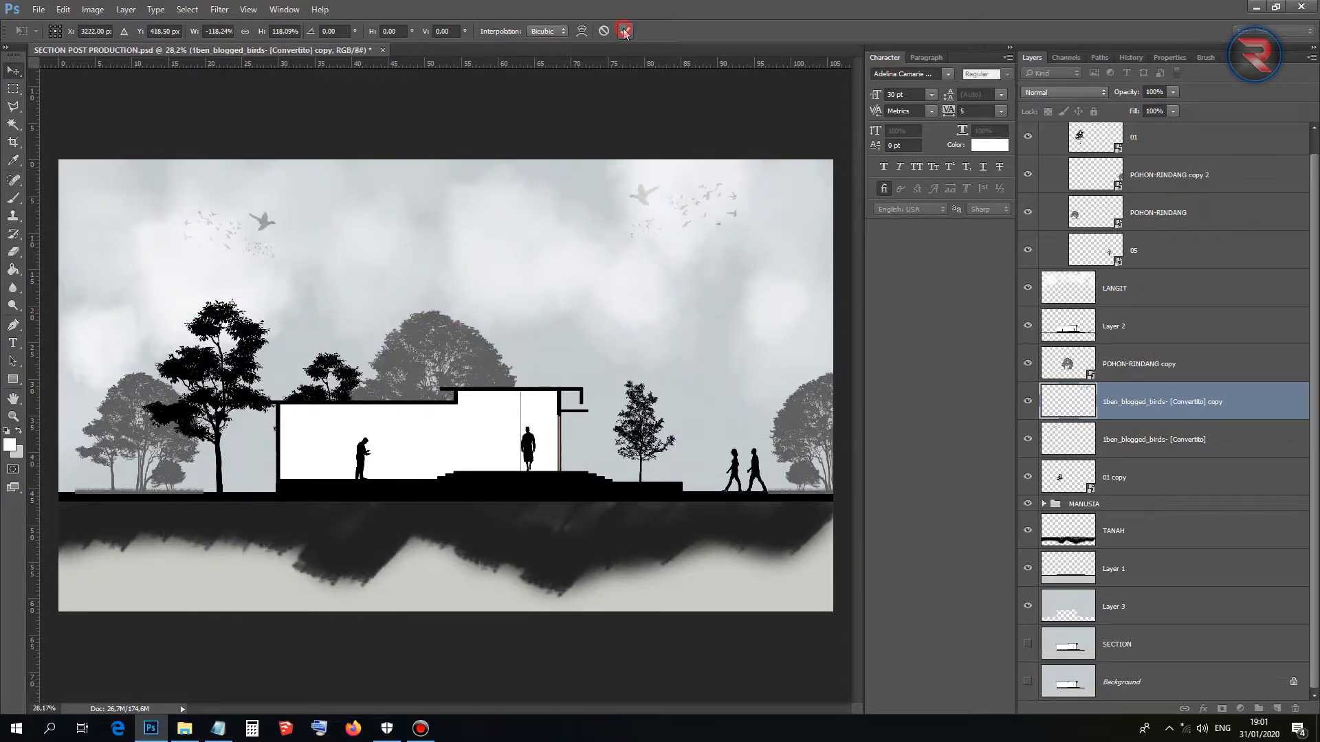
Select both bird layers and move them above the LANGIT layer in the layer order.
click(1027, 292)
click(1026, 291)
click(1168, 450)
shift+click(1161, 404)
drag(1161, 404, 1137, 267)
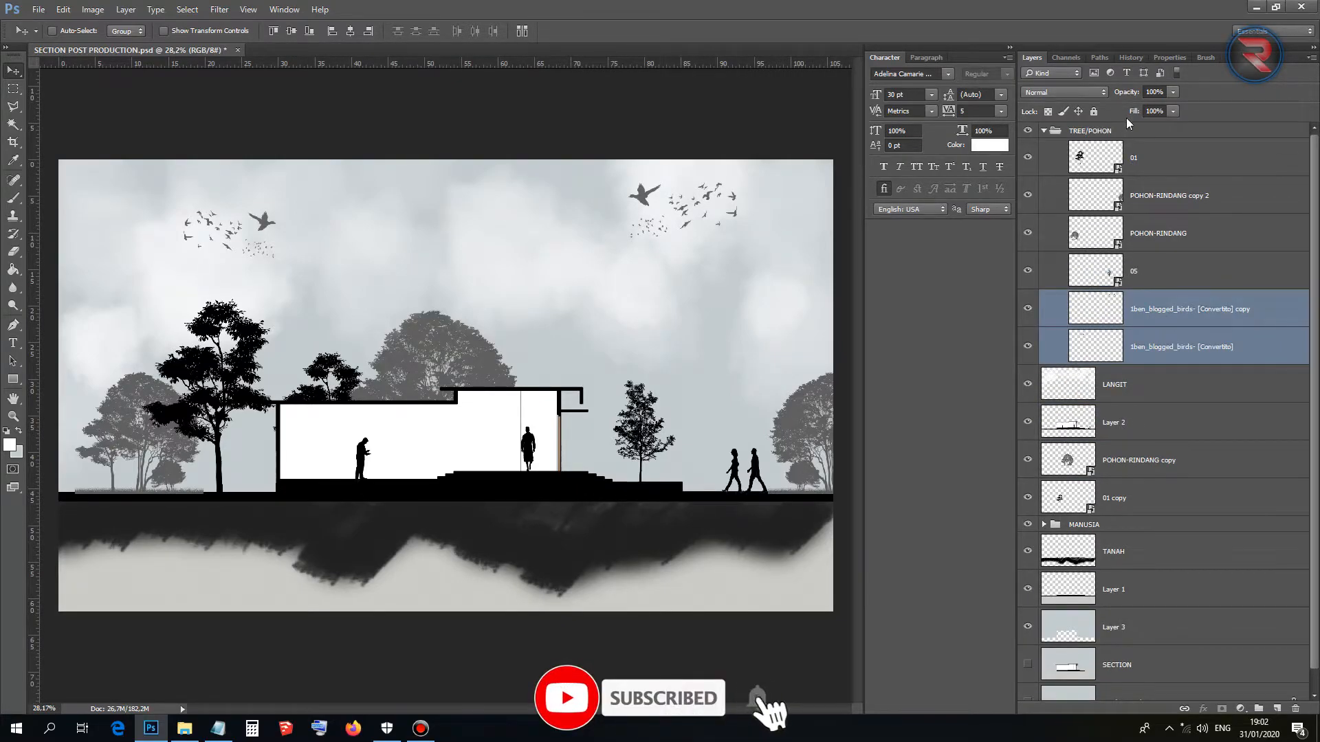
Set the opacity and fill of both bird layers to 69%.
drag(1128, 115, 1094, 108)
scroll(648, 508, down, 5)
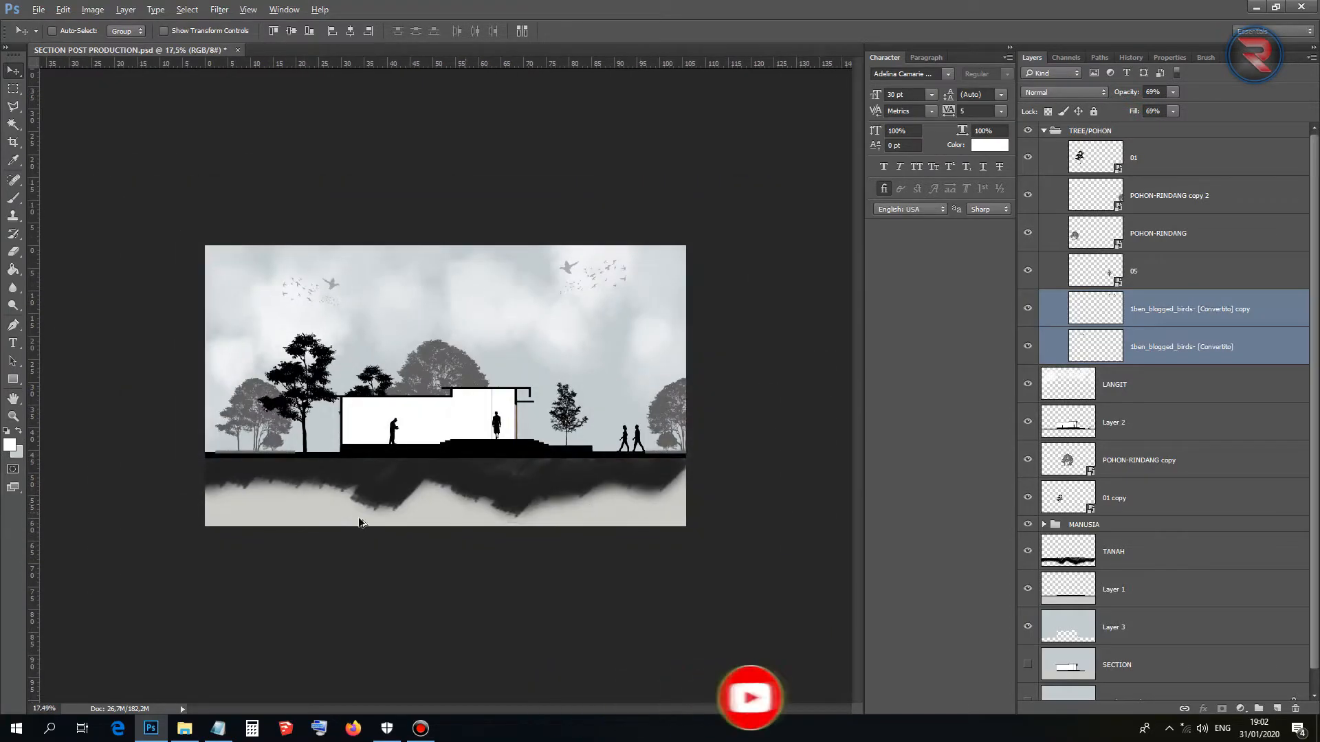
scroll(204, 498, up, 4)
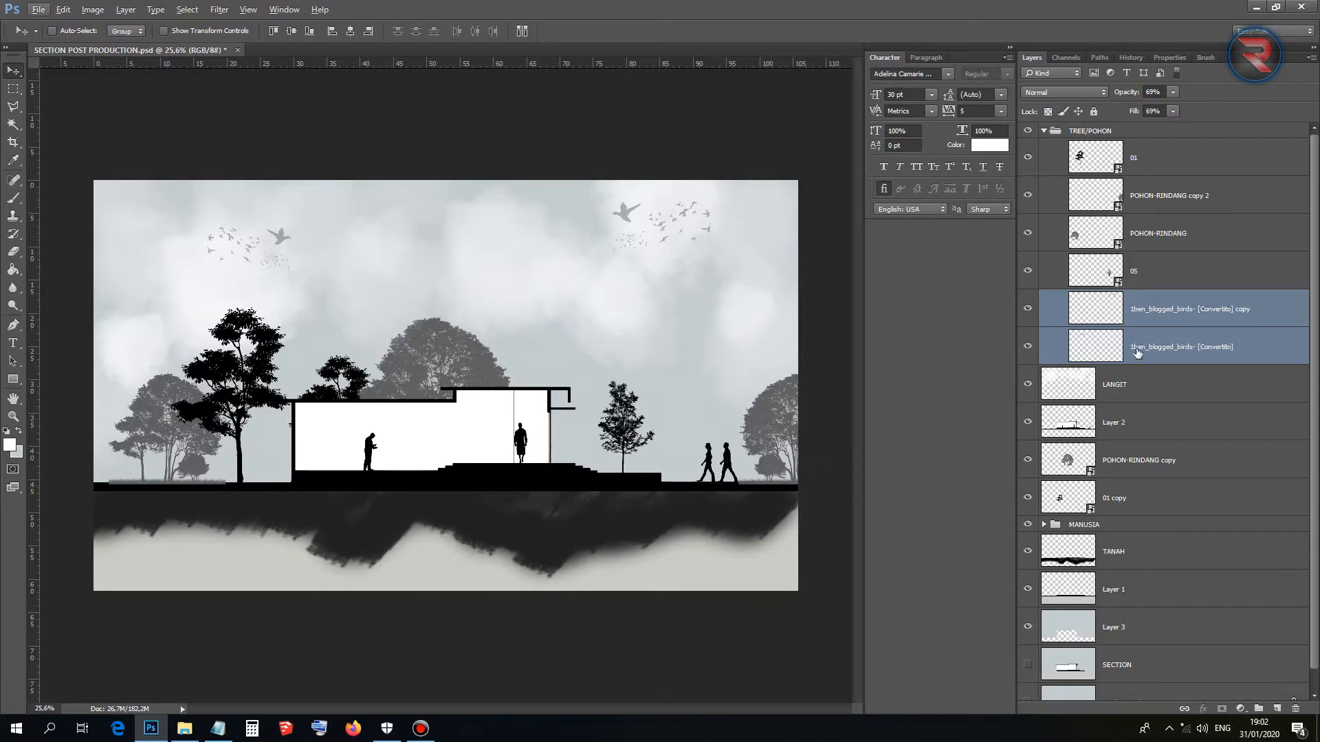
Group the two bird layers and move the group out of the TREE/POHON group, directly above LANGIT.
click(1044, 131)
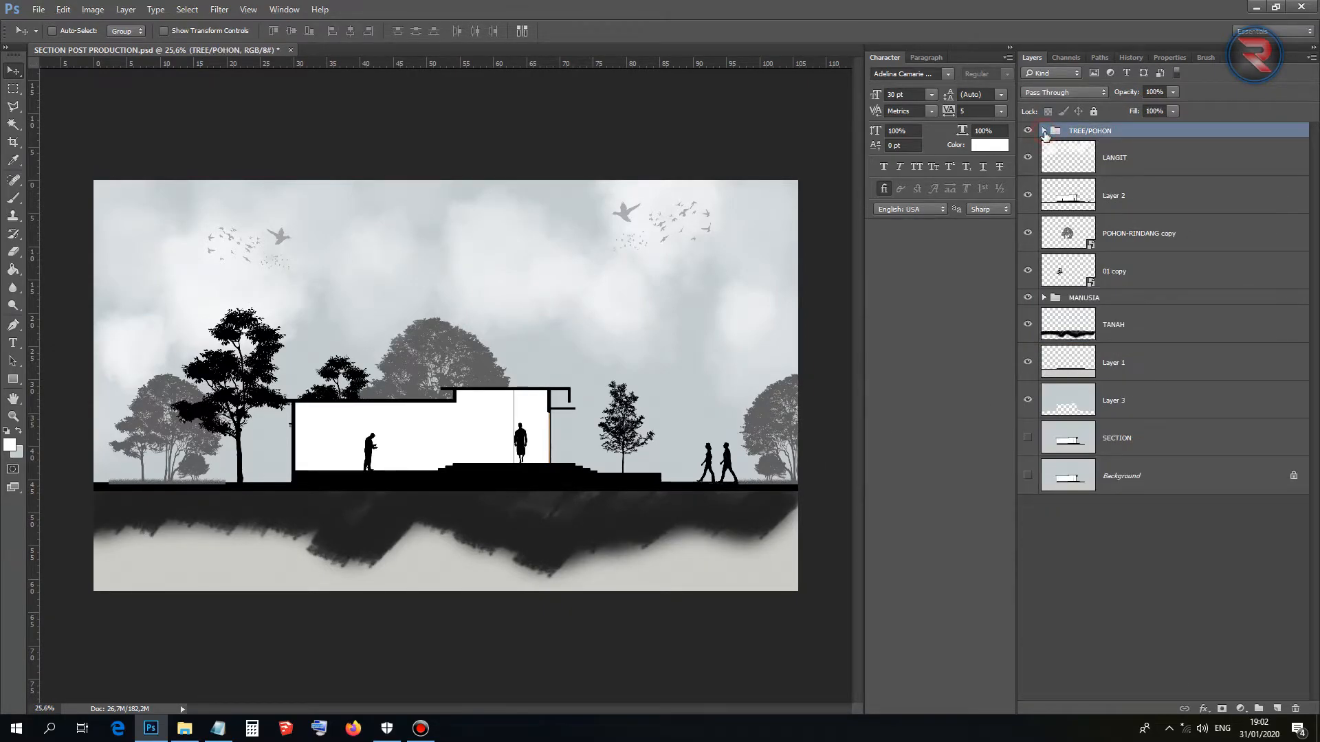
click(1044, 131)
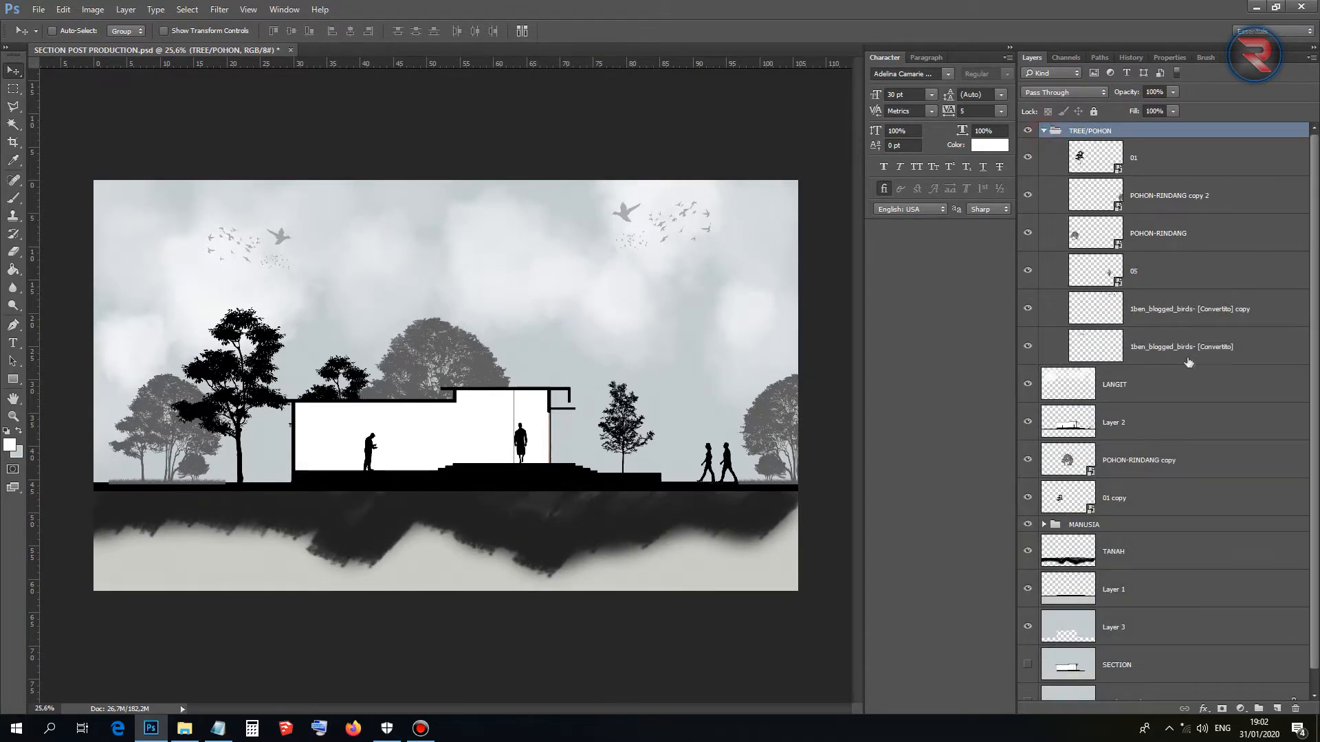
click(1180, 308)
shift+click(1176, 346)
drag(1176, 347, 1182, 392)
key(ctrl+g)
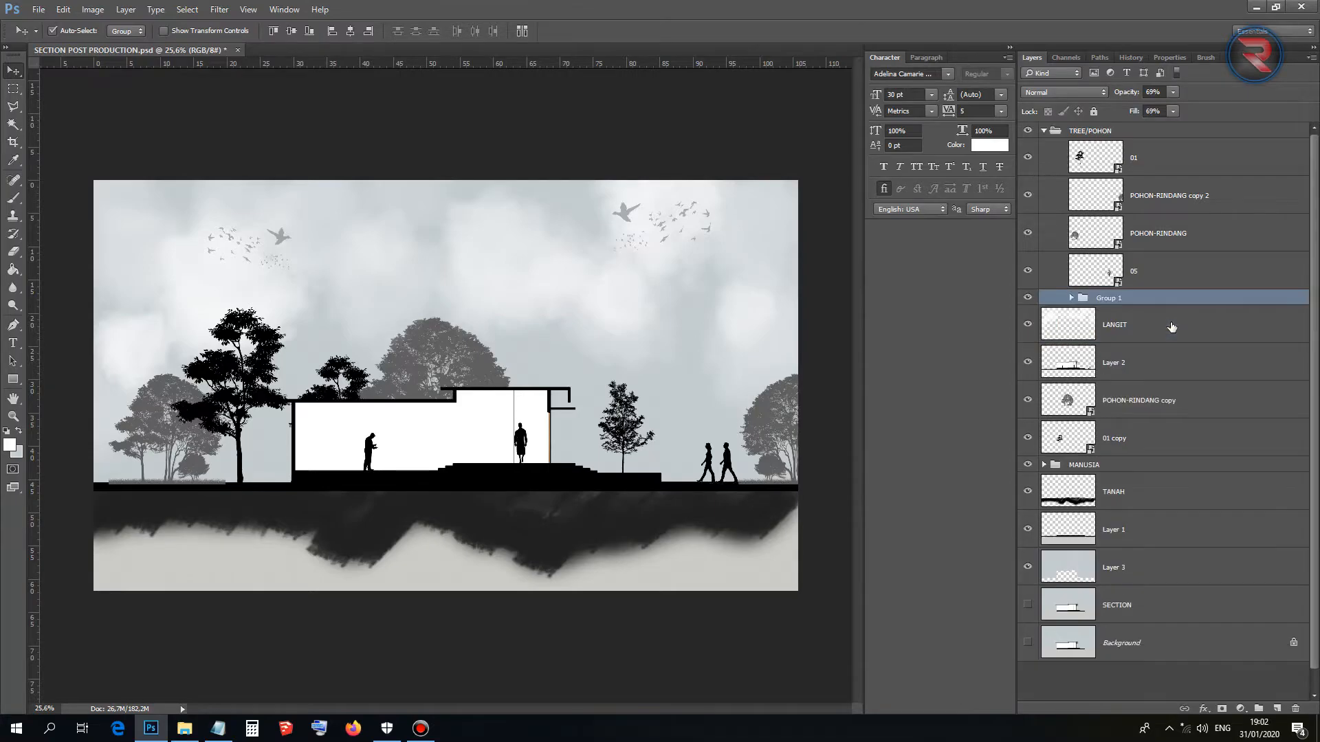
drag(1110, 297, 1088, 306)
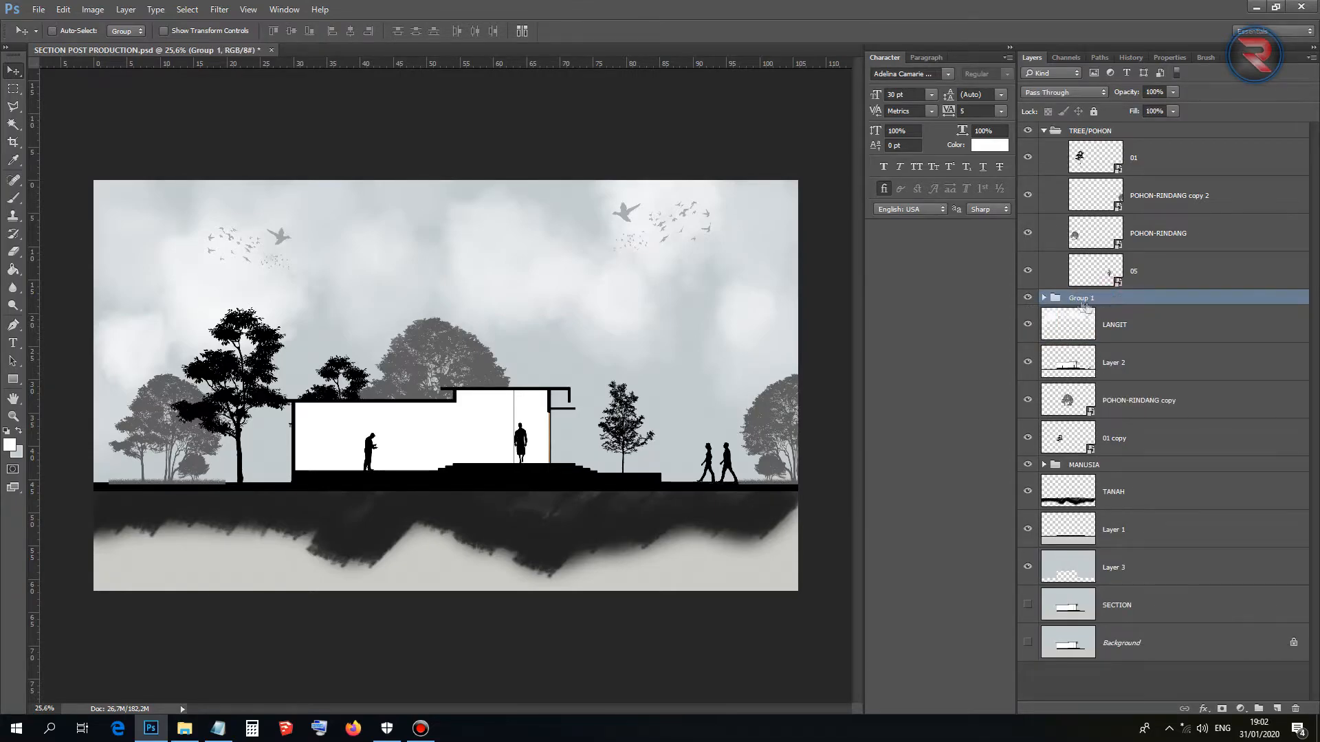
Collapse the TREE/POHON group and rename the new bird group as BIRD.
click(1044, 131)
double_click(1082, 146)
text(B)
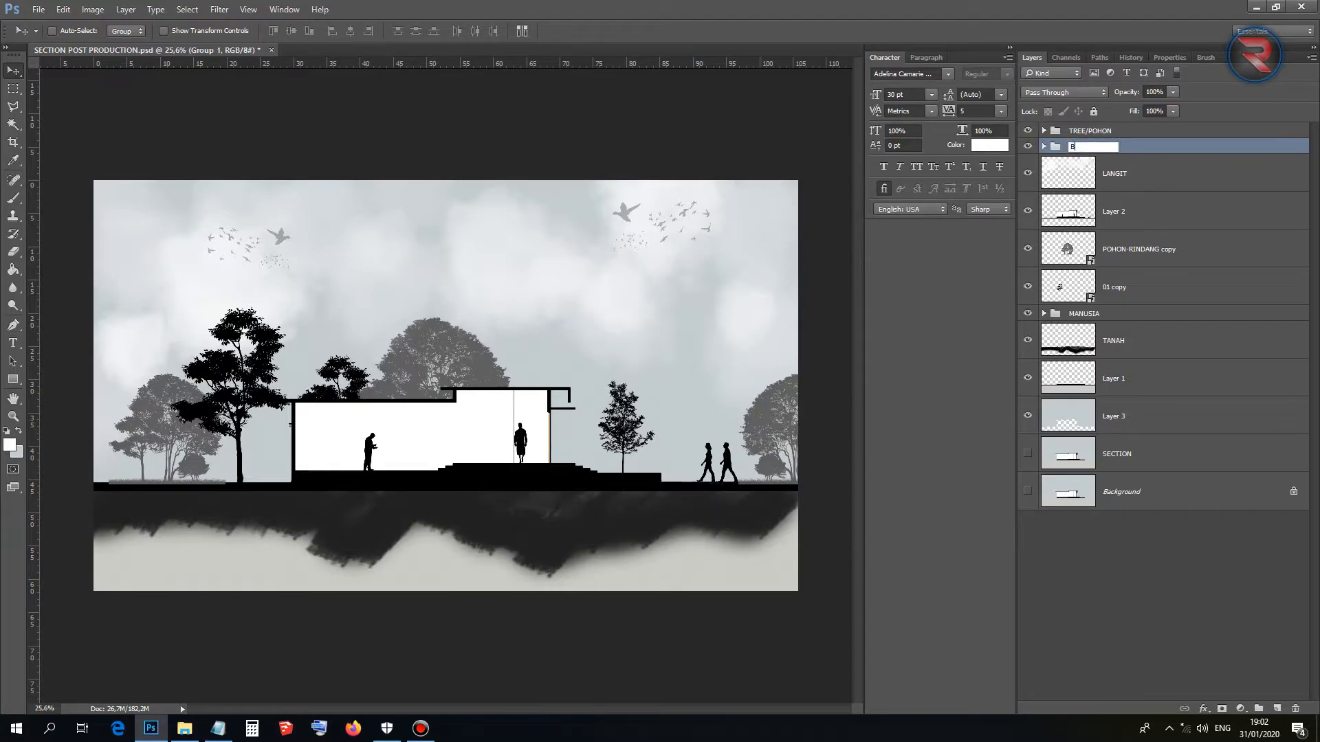
text(IRD)
key(Return)
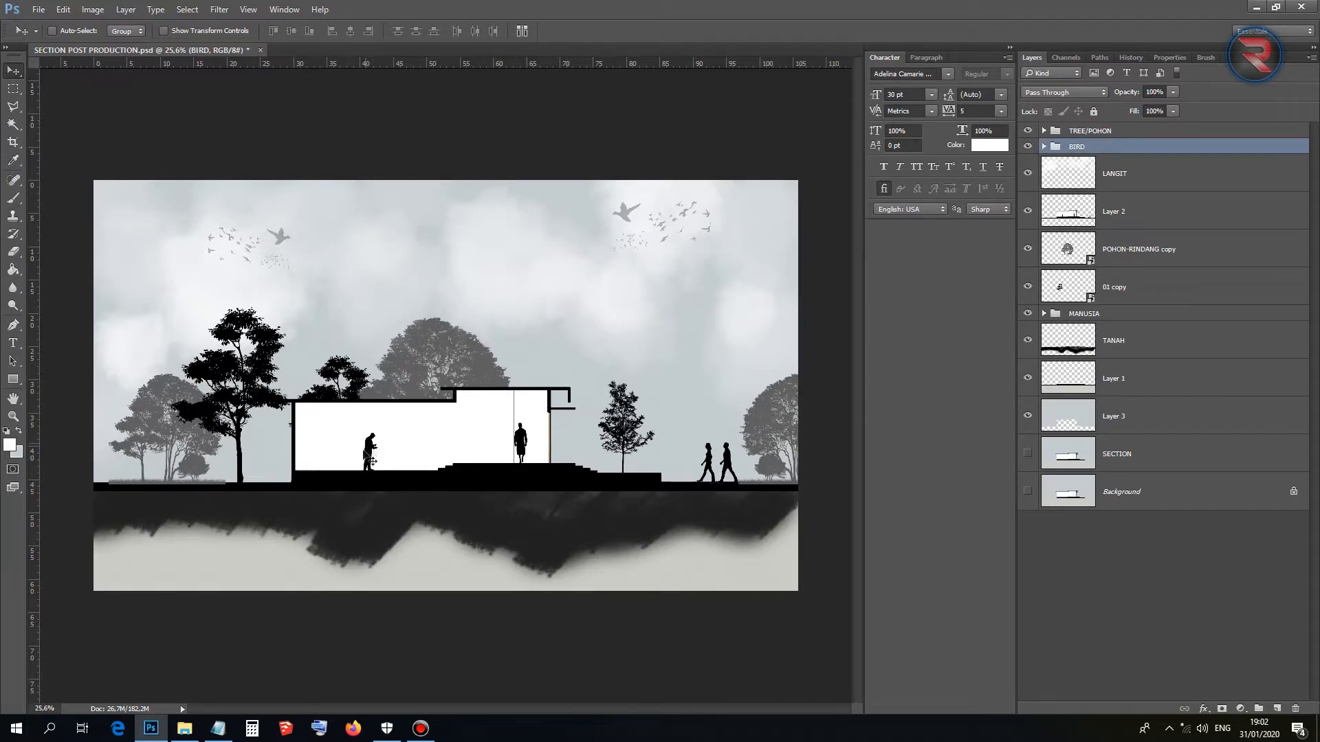
Toggle the visibility of Layer 2 with the MANUSIA group hidden to check which layer contains the human figures.
scroll(372, 455, up, 5)
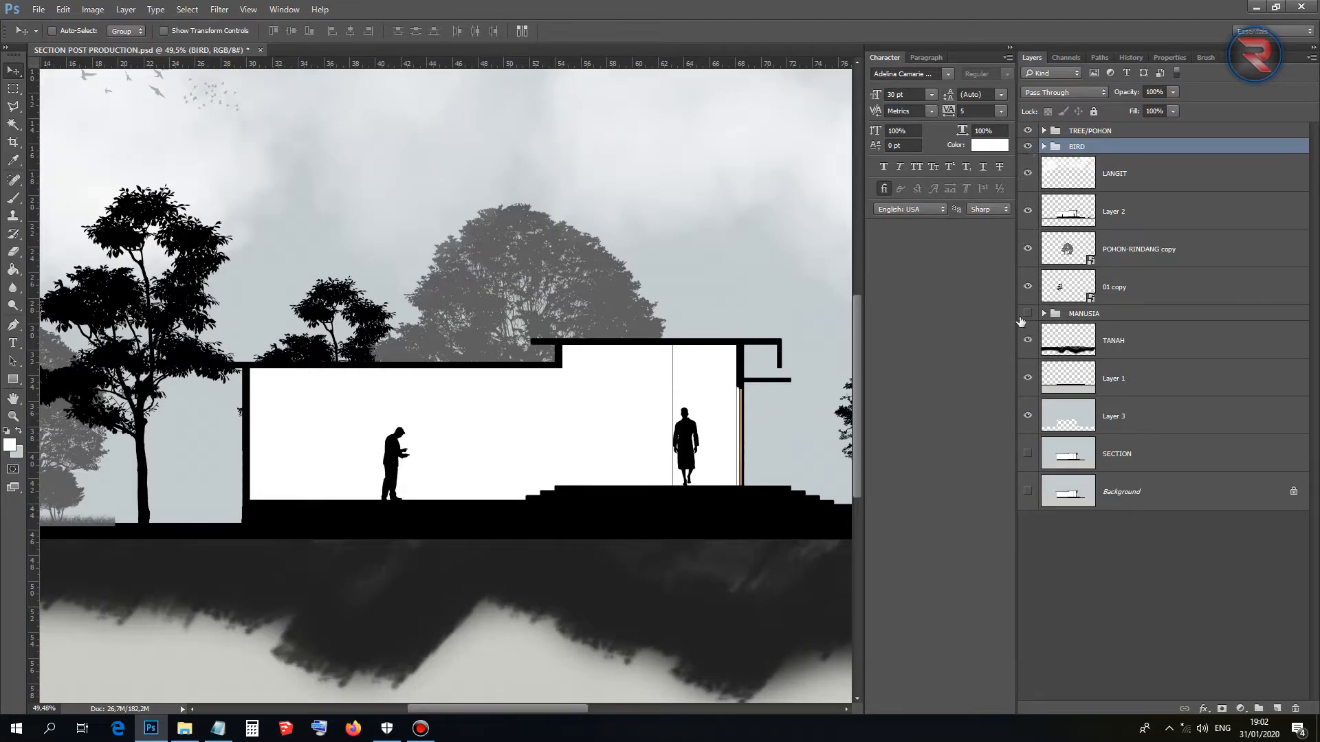
click(1029, 211)
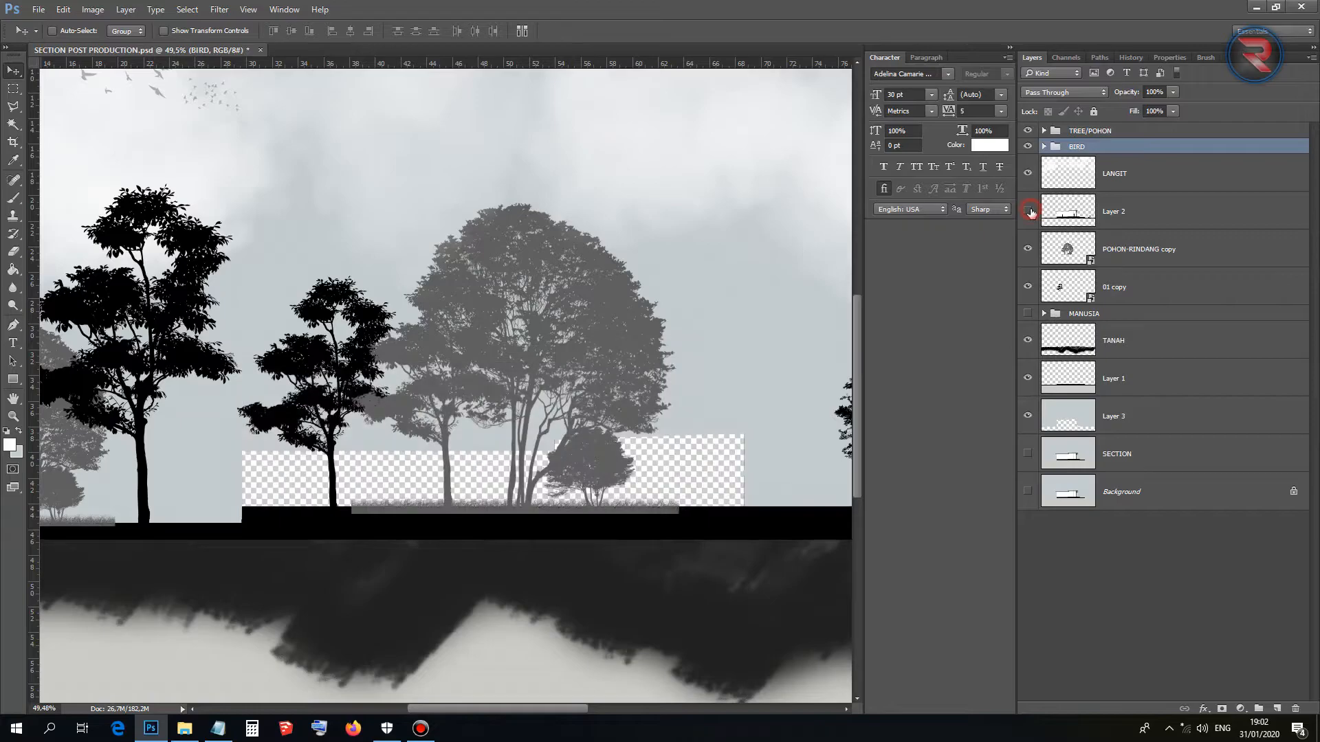
click(1028, 211)
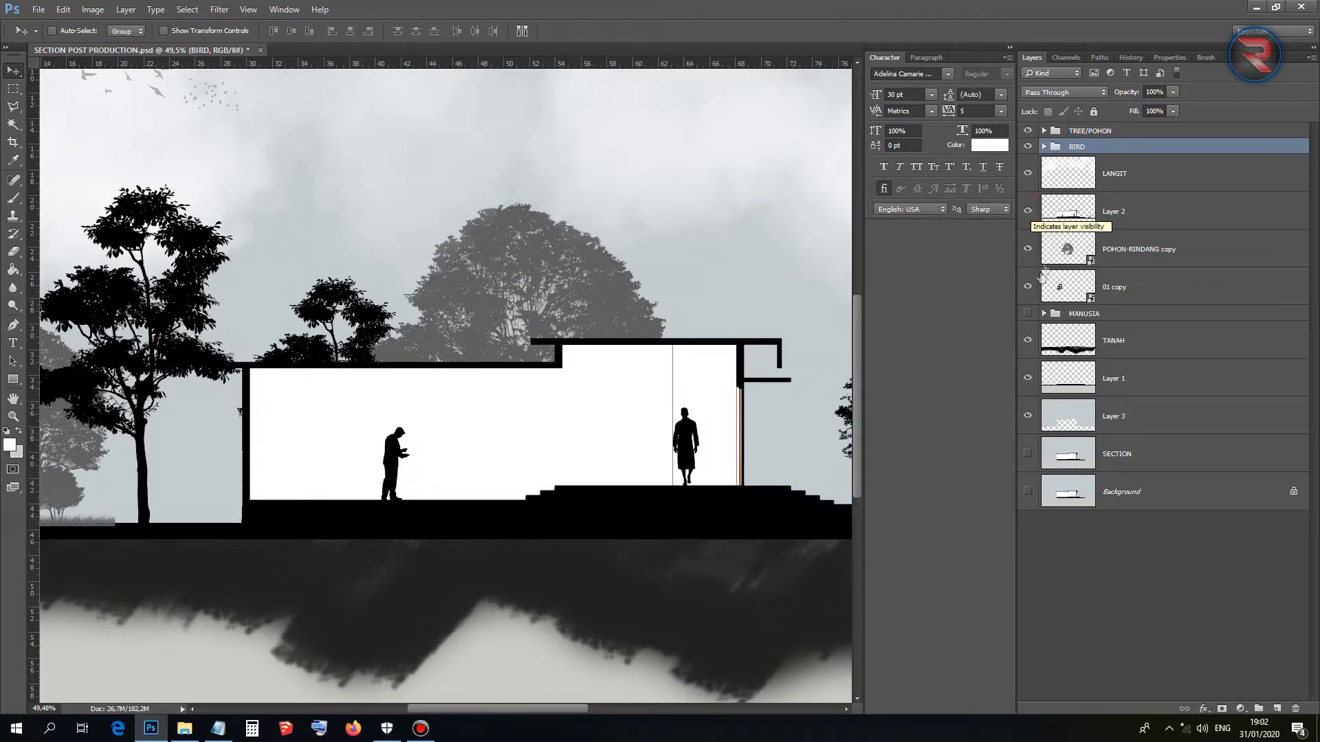
click(1029, 212)
click(1029, 212)
click(1064, 215)
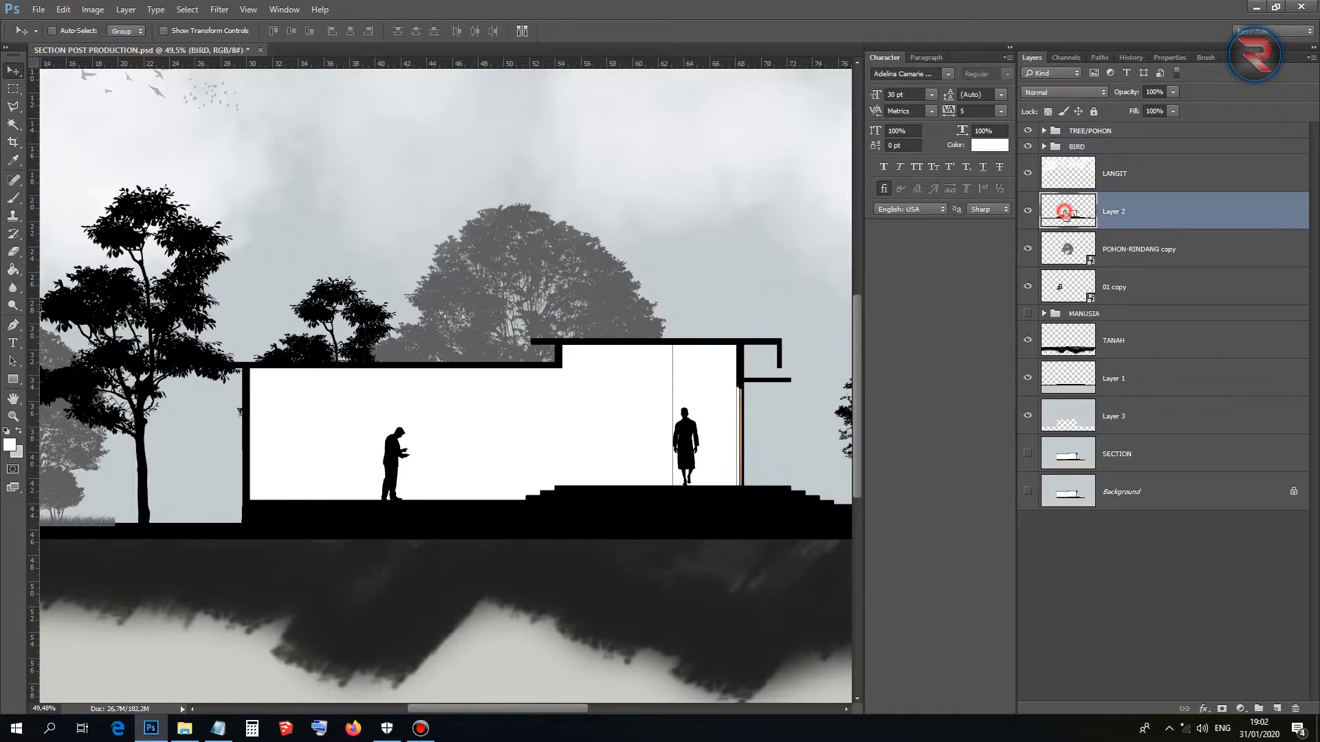
click(13, 123)
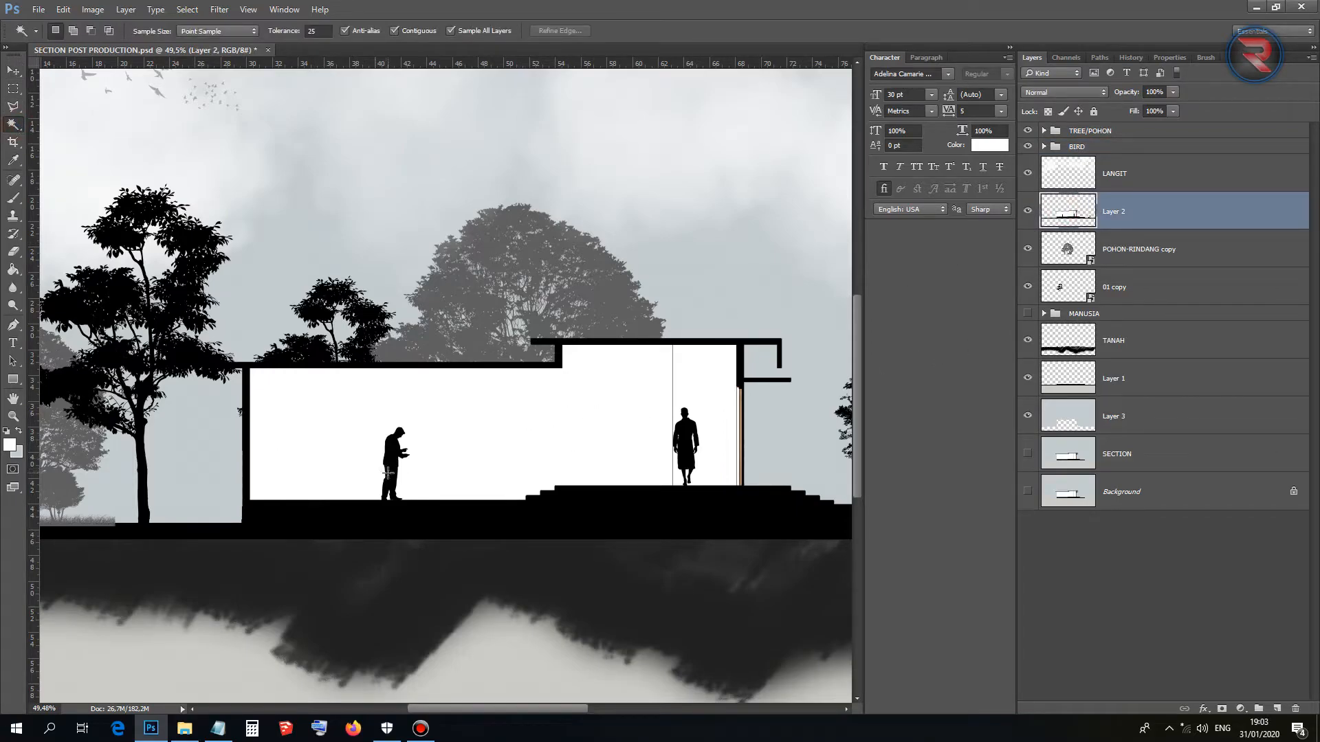
alt+scroll(388, 473, up, 3)
scroll(405, 475, up, 1)
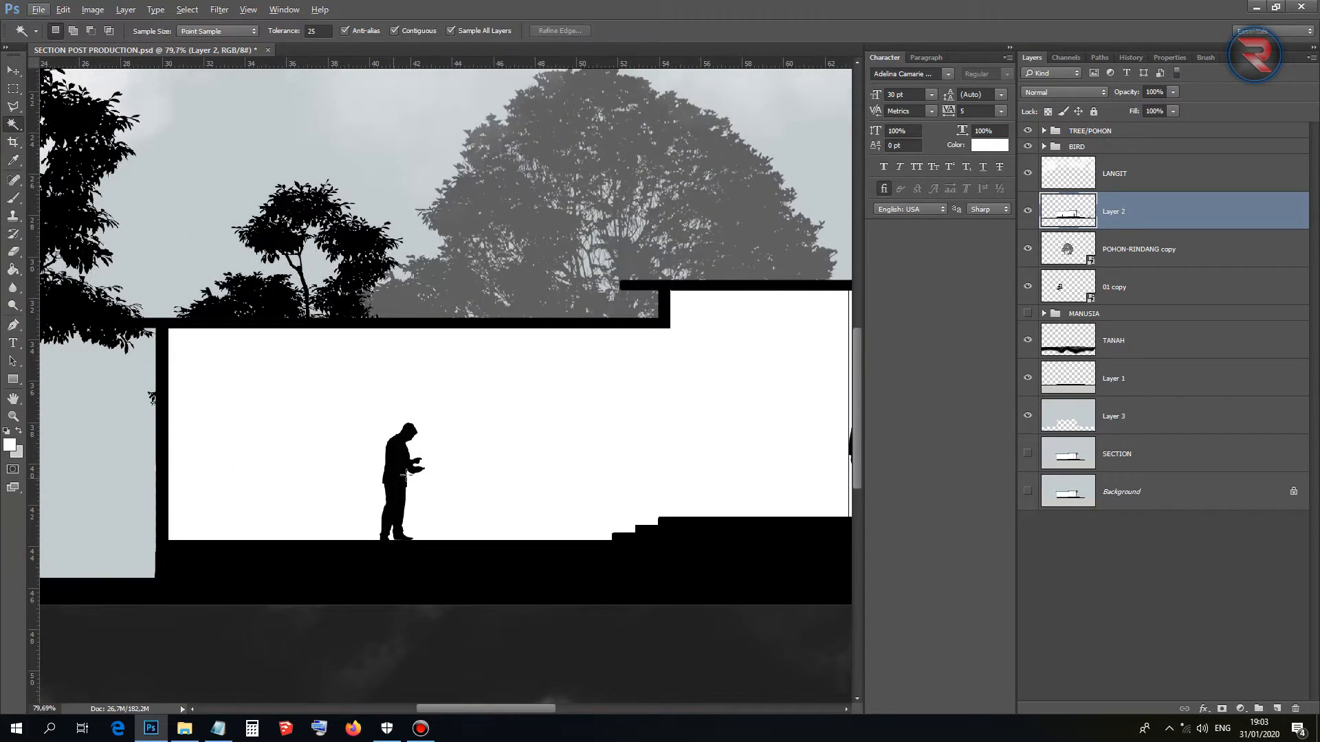
Show the MANUSIA group and move it slightly down and to the left in the drawing.
click(1028, 314)
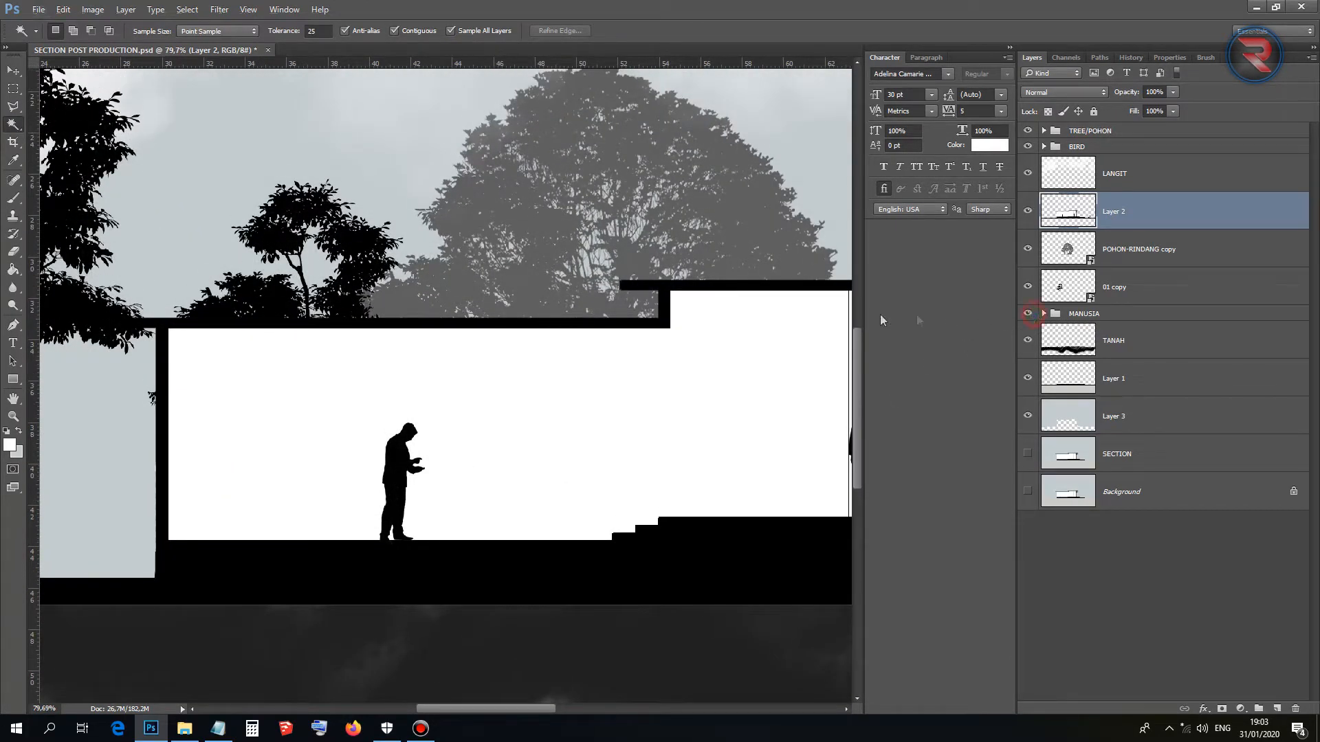
click(1108, 313)
click(13, 71)
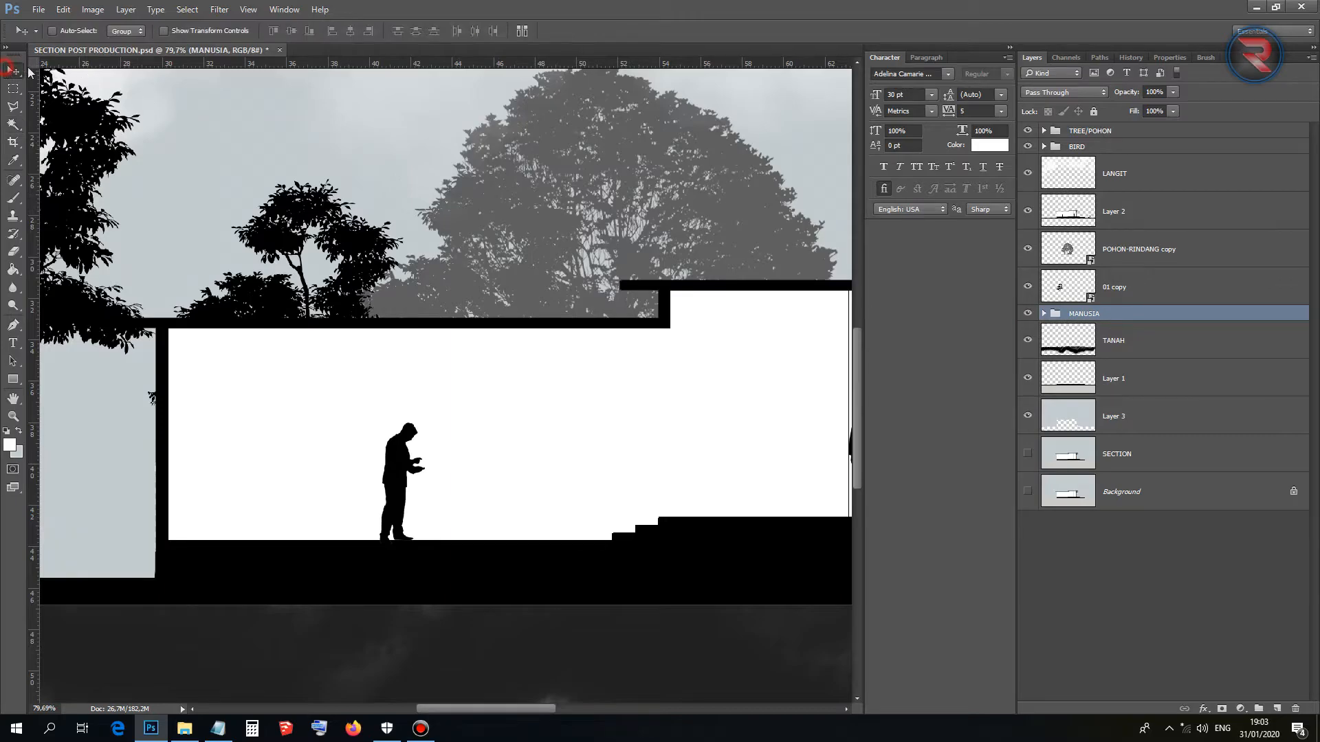
drag(364, 131, 335, 157)
Hide the MANUSIA 1, MANUSIA 2 and MANUSIA 3 layers inside the MANUSIA group and collapse the group.
click(1044, 314)
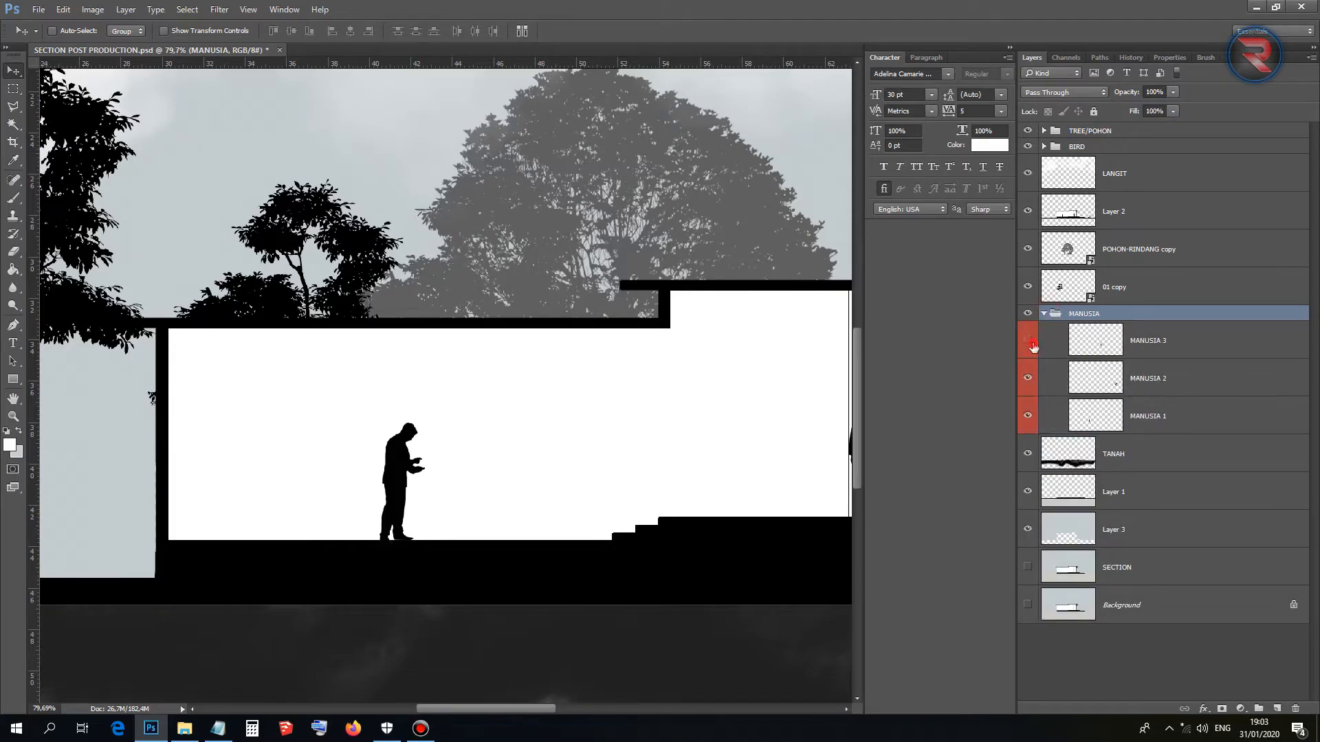
click(1031, 341)
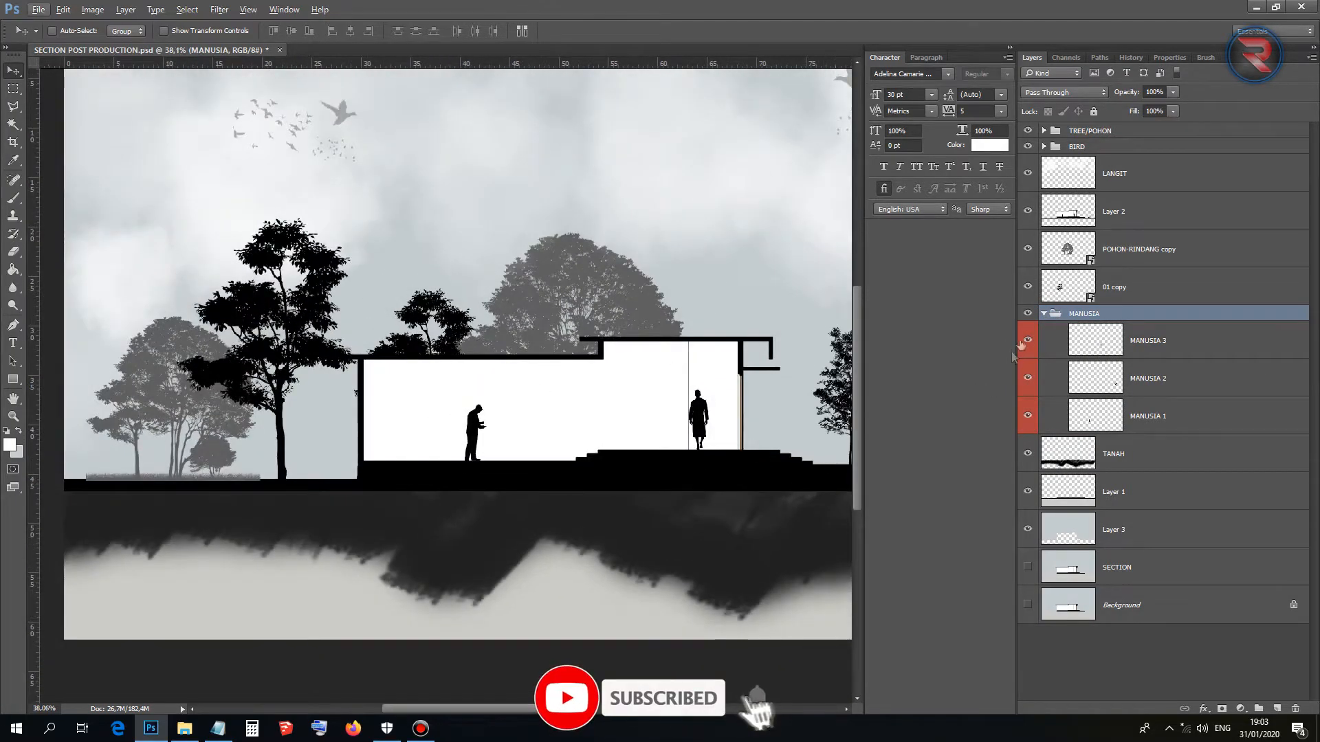
click(1025, 341)
key(ctrl+0)
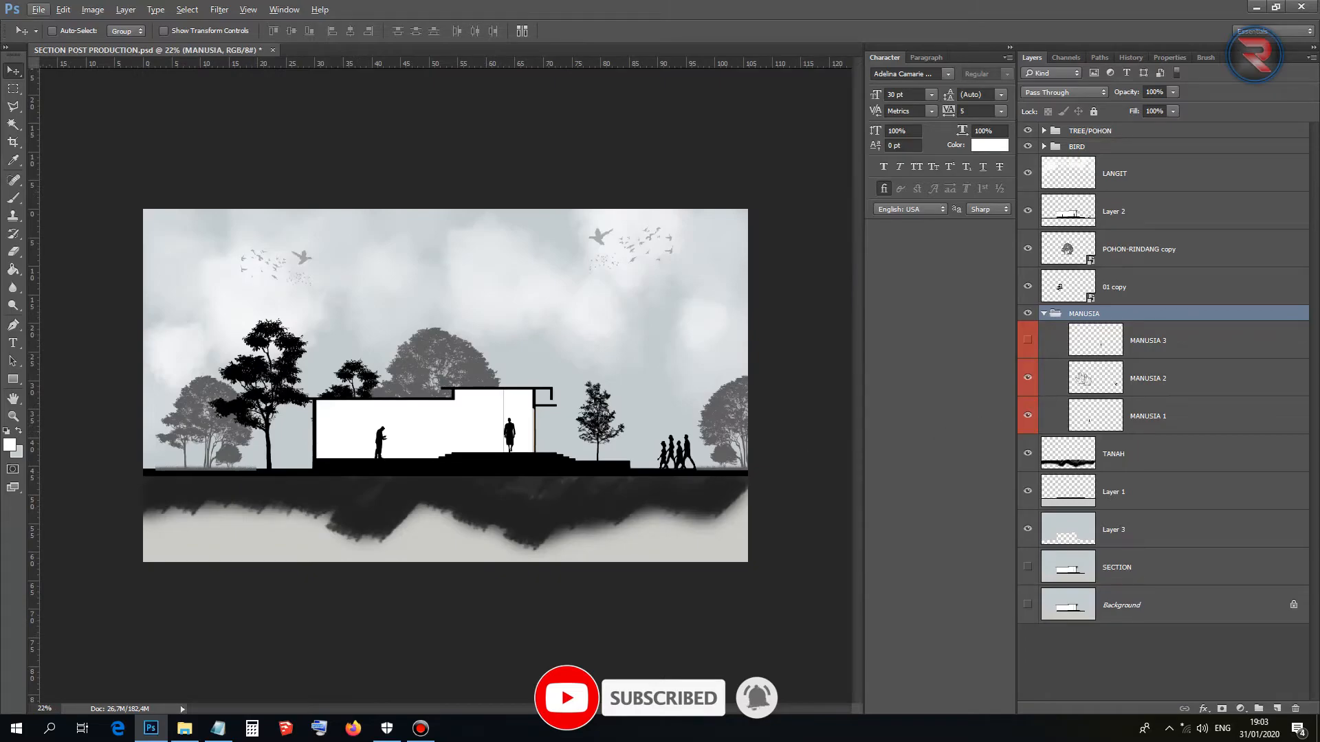
click(1029, 342)
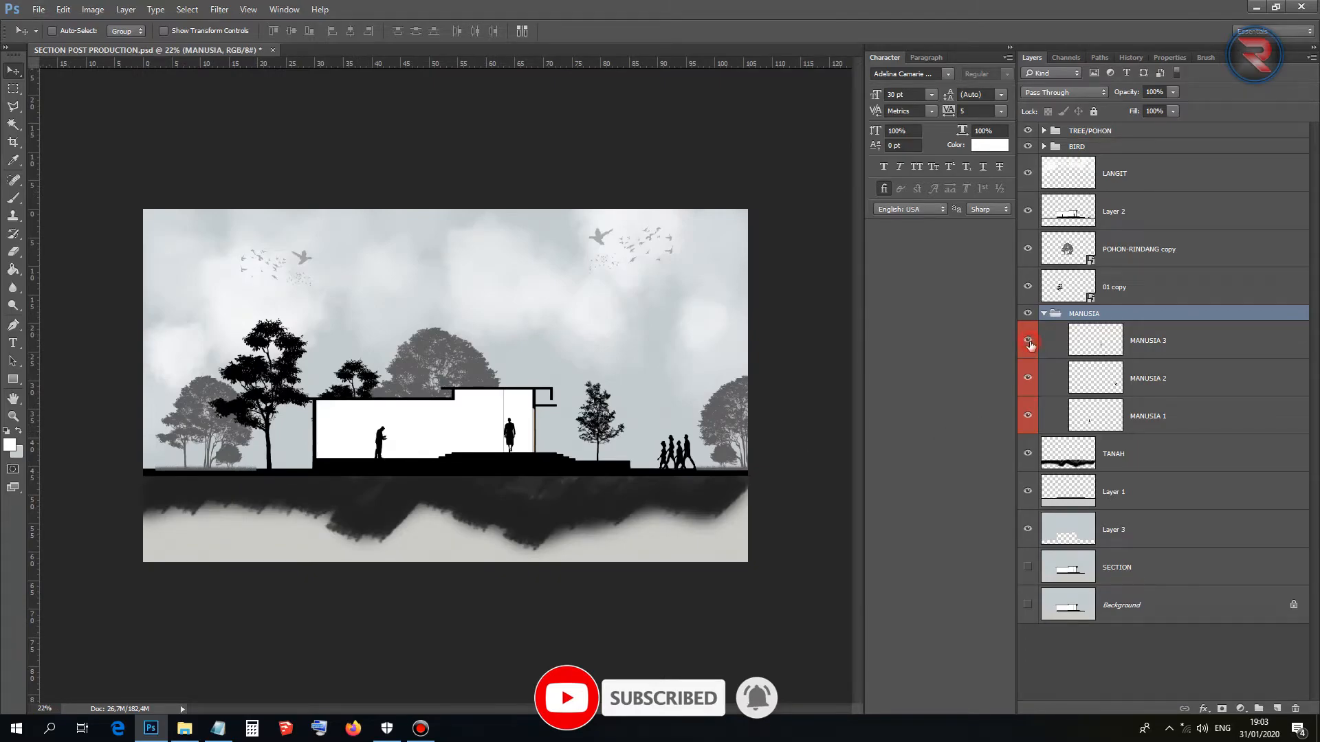
click(1027, 378)
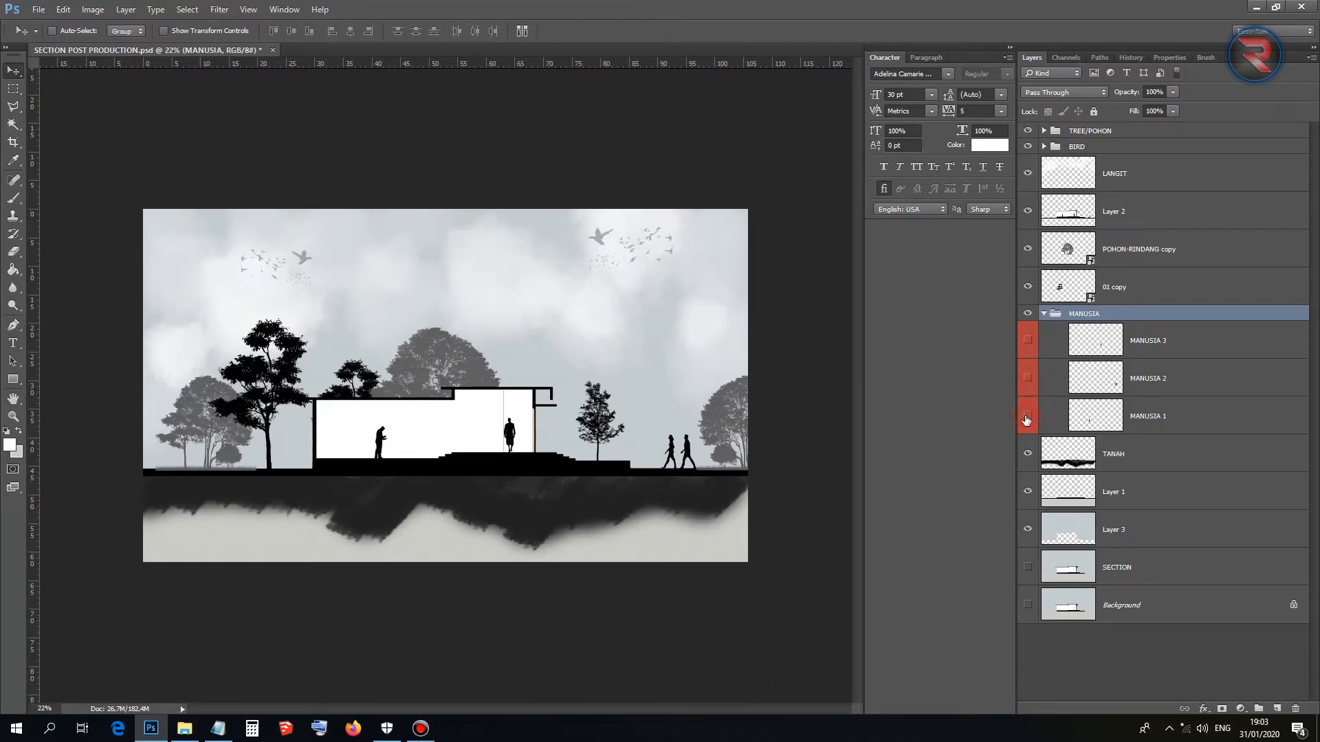
click(1045, 314)
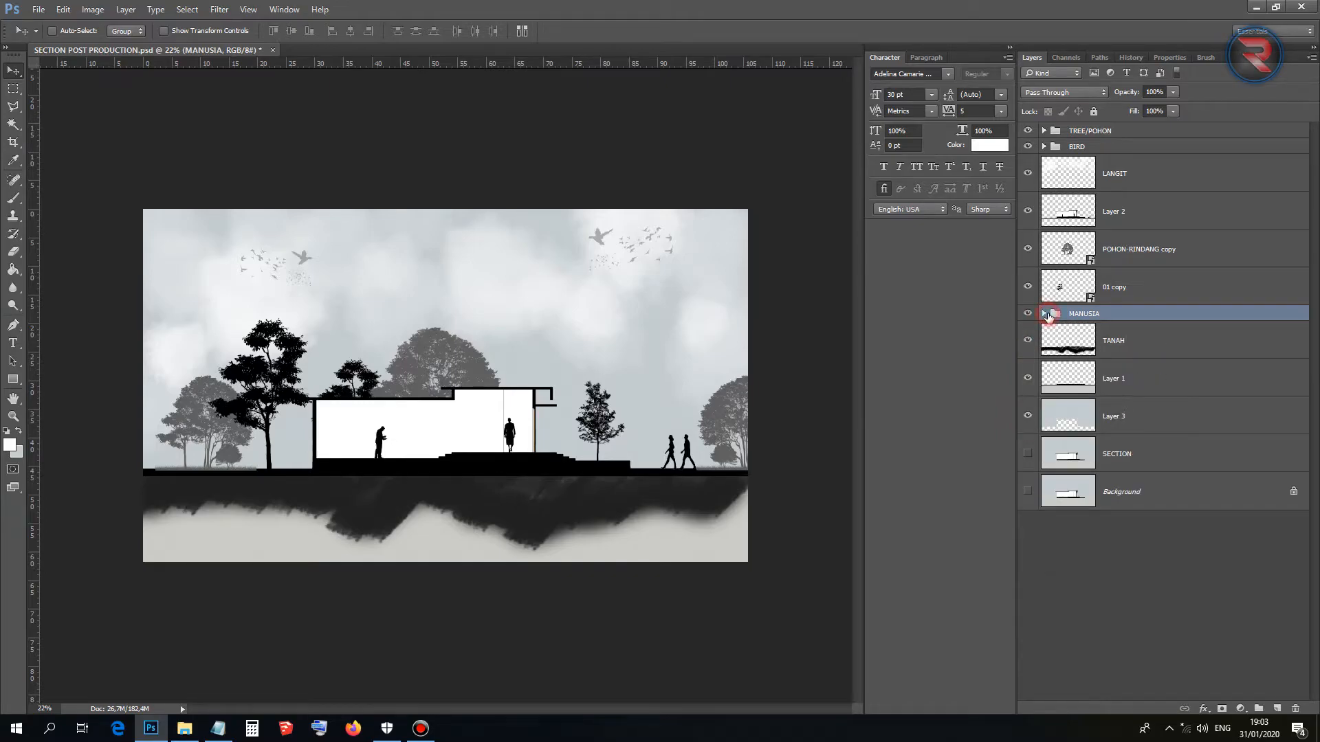
Try to erase the standing man inside the building from Layer 2 with the Eraser.
click(1110, 213)
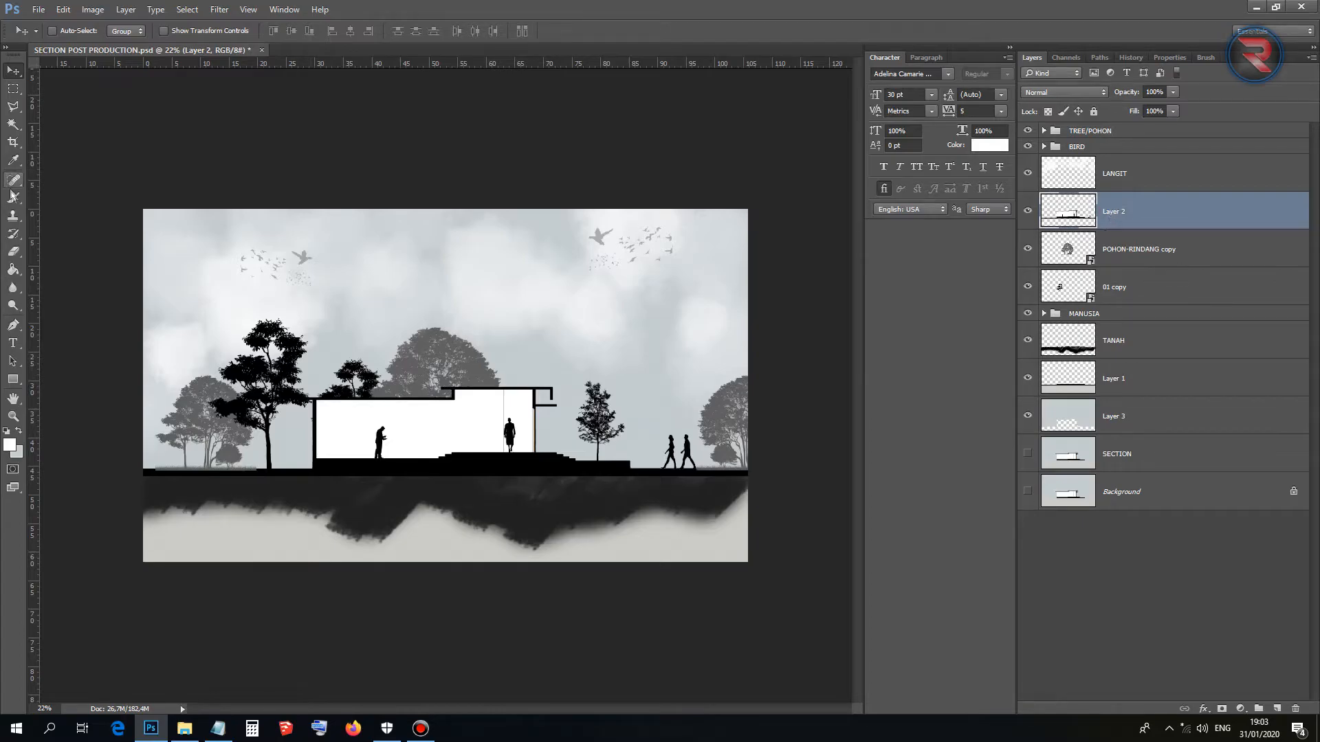
click(13, 251)
key(ctrl+plus)
scroll(338, 431, up, 6)
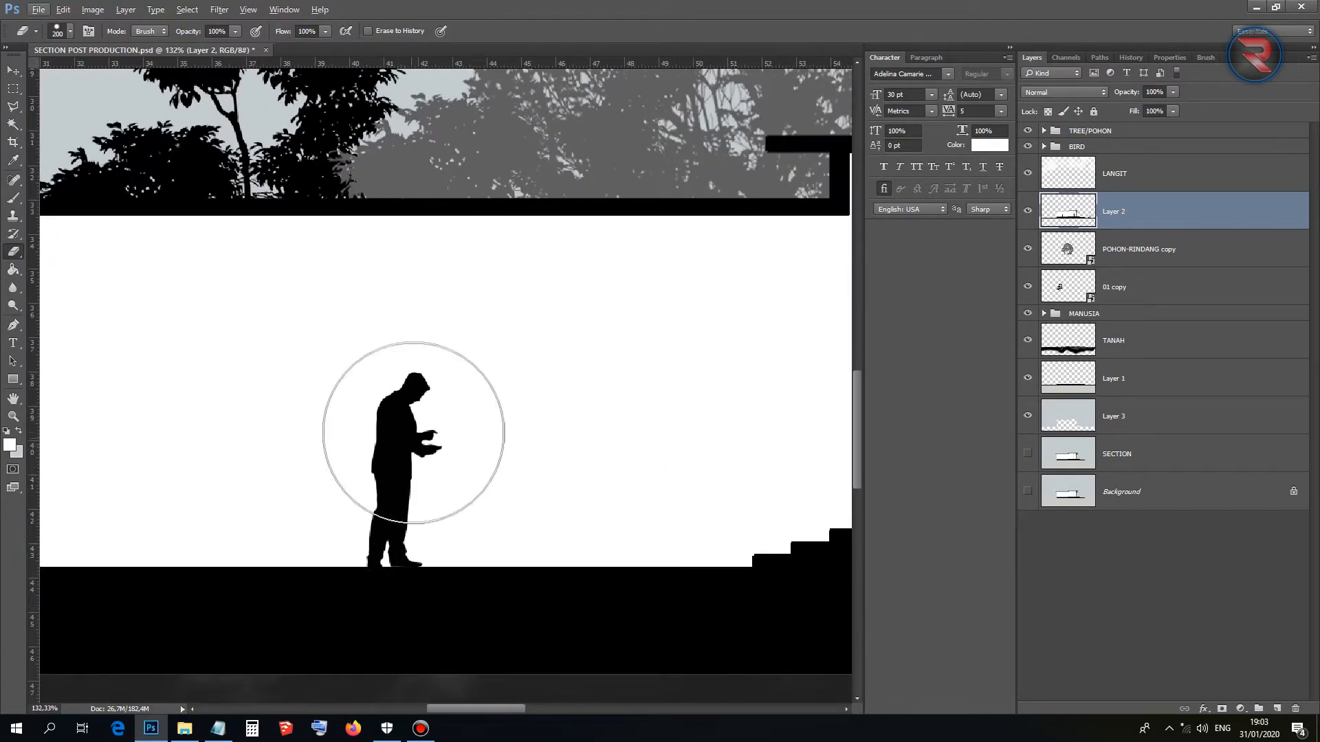
click(407, 405)
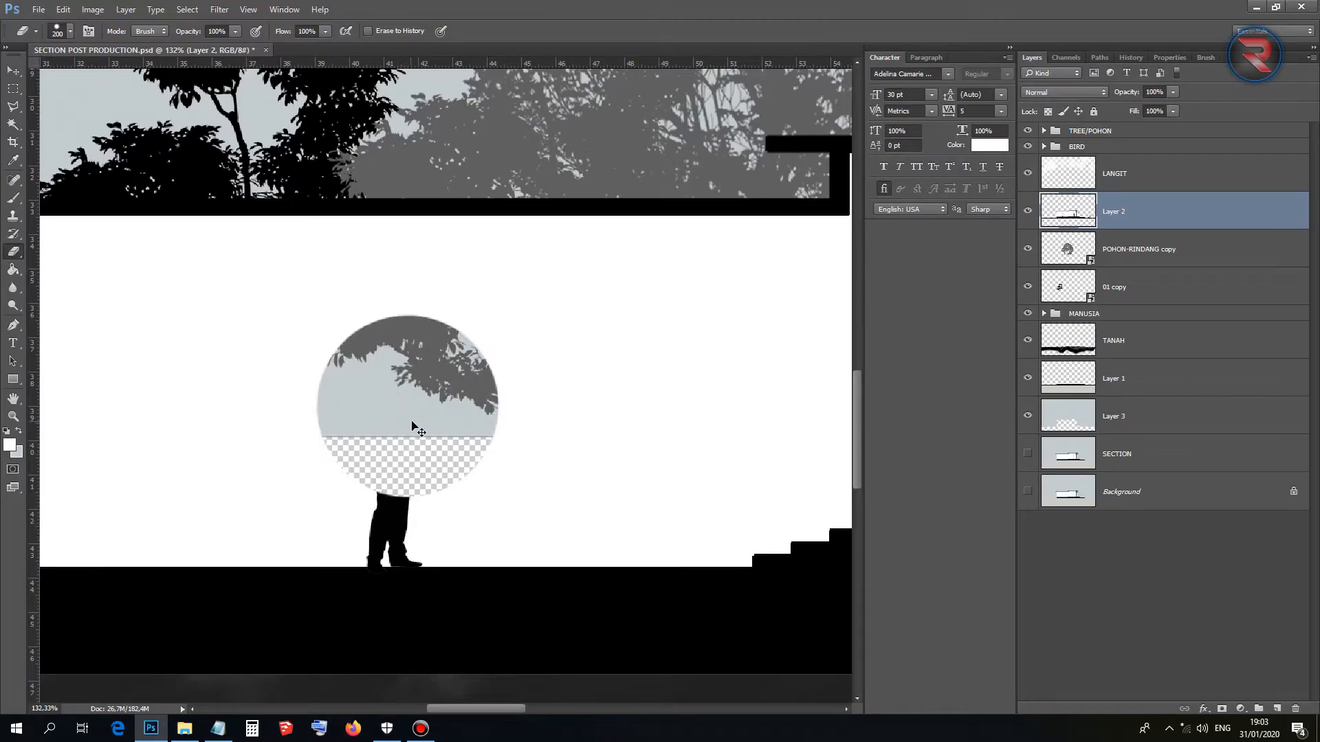
key(ctrl+z)
Paint white over the standing man in the building interior on Layer 2, using a round 200 px brush.
click(13, 199)
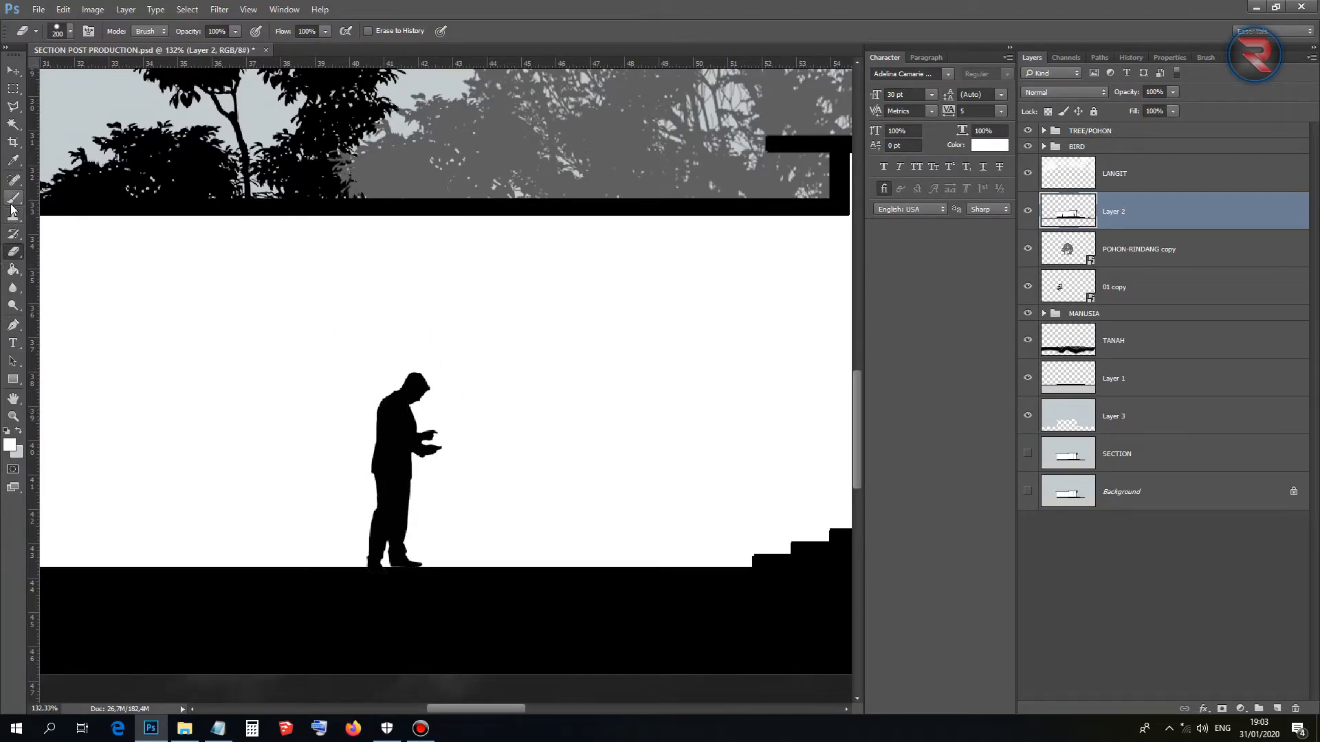
key(bracketleft)
key(bracketleft)
key(bracketleft)
key(bracketleft)
key(bracketleft)
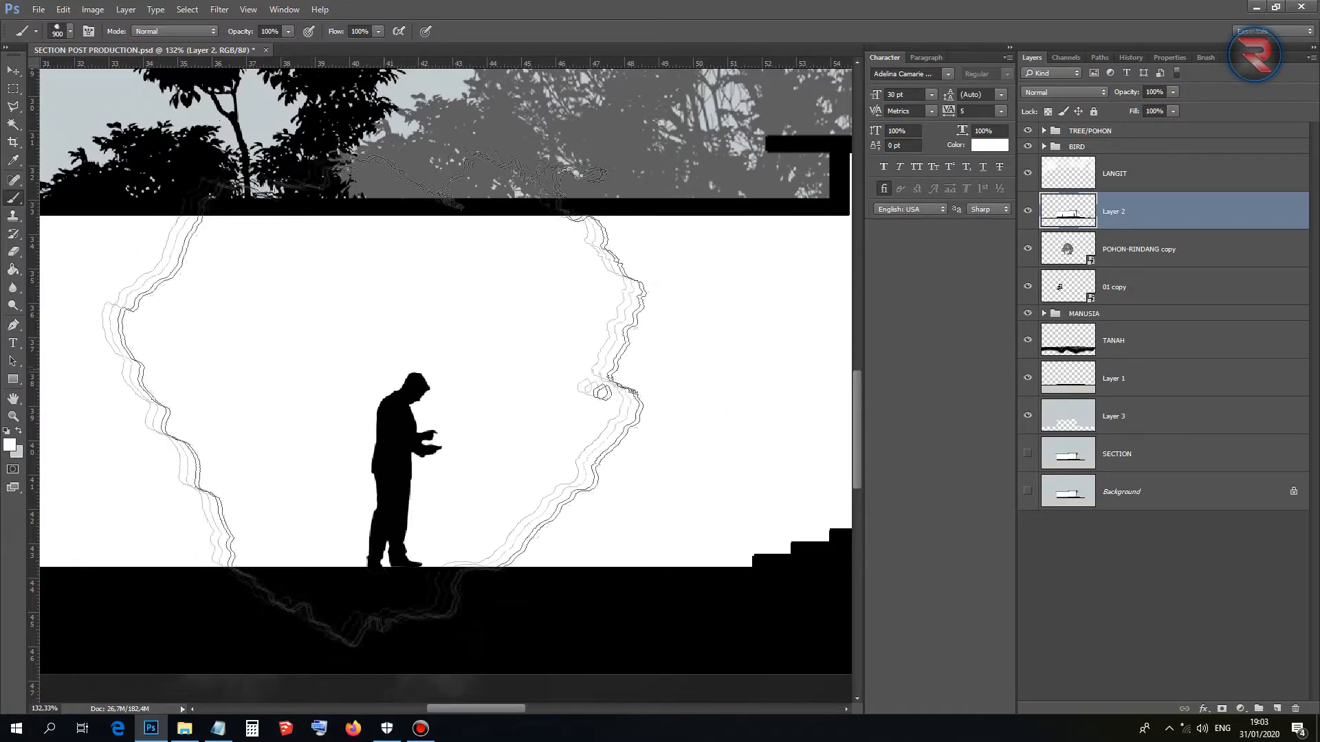
click(64, 30)
double_click(70, 139)
key(bracketleft)
key(bracketleft)
key(bracketleft)
key(bracketleft)
key(bracketleft)
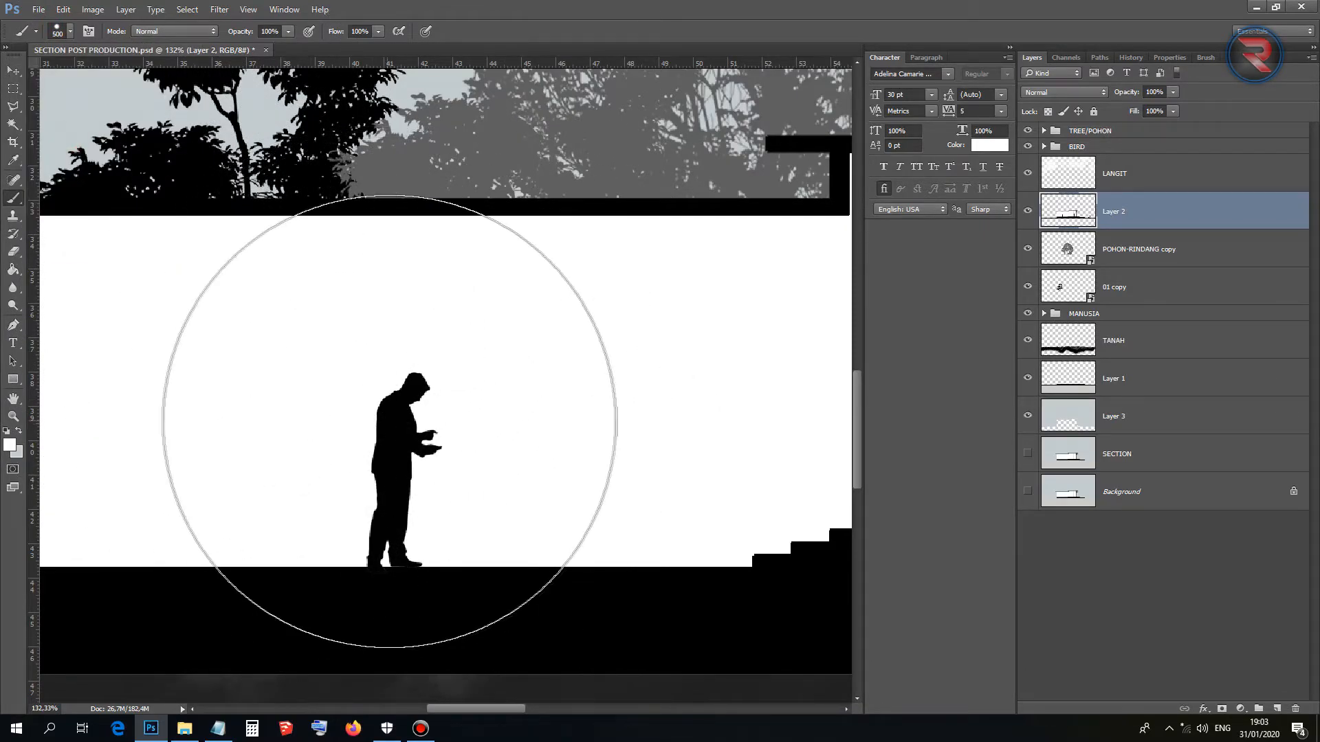
drag(392, 399, 392, 427)
drag(391, 472, 392, 478)
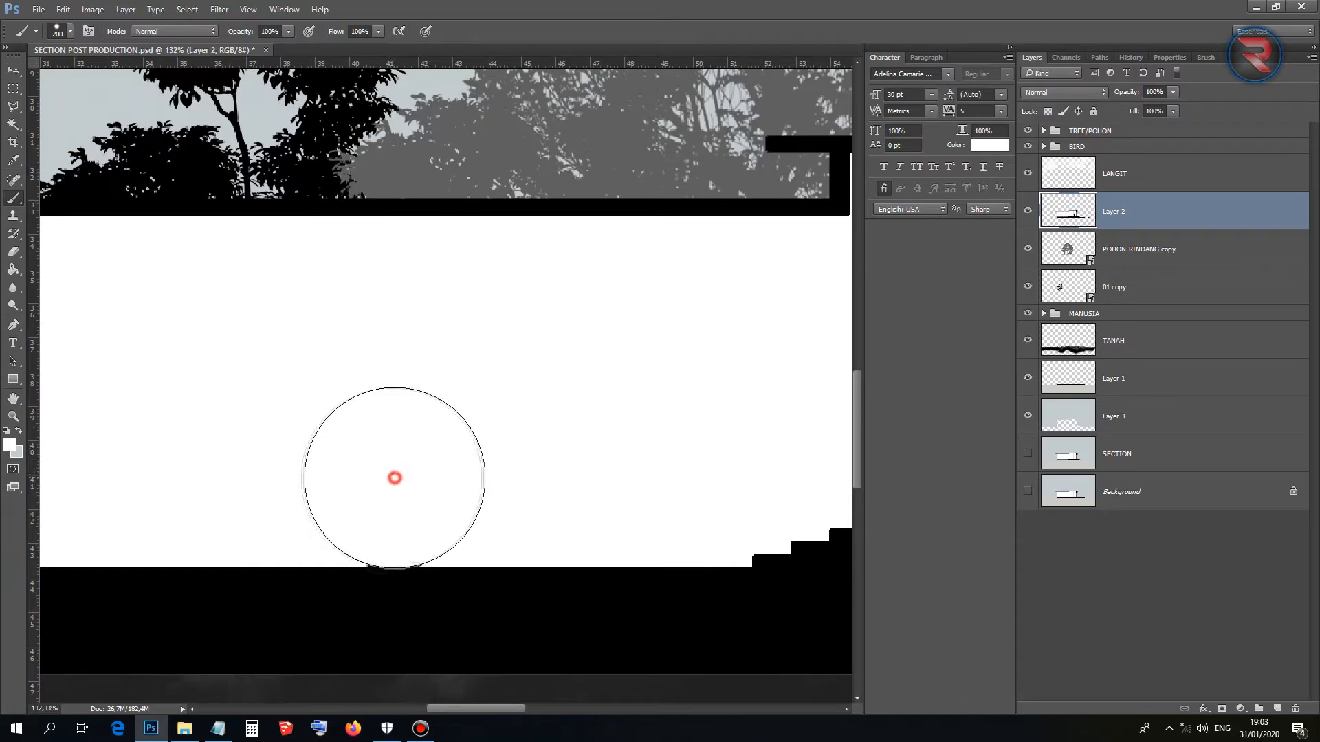
click(378, 478)
click(398, 478)
Paint white over the robed figure and the thin vertical line beside it in the building interior on Layer 2.
scroll(484, 440, down, 2)
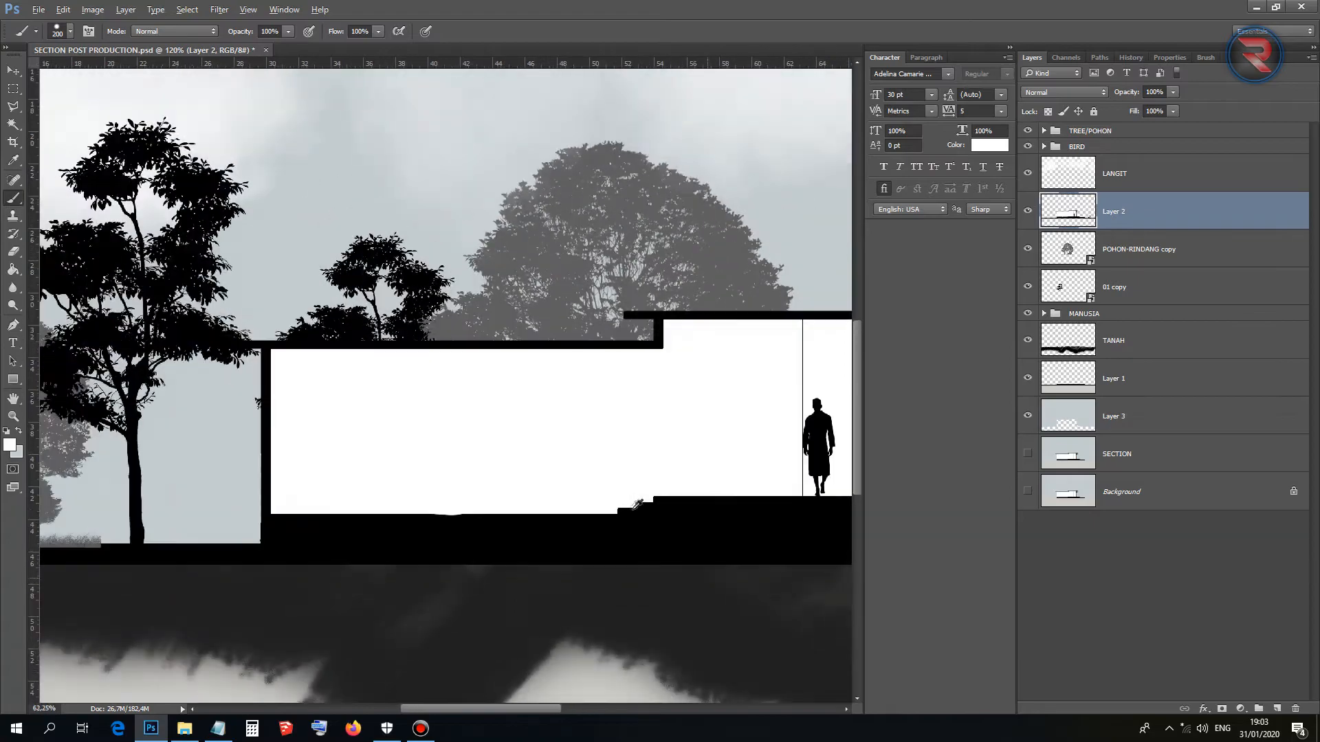
scroll(371, 416, up, 5)
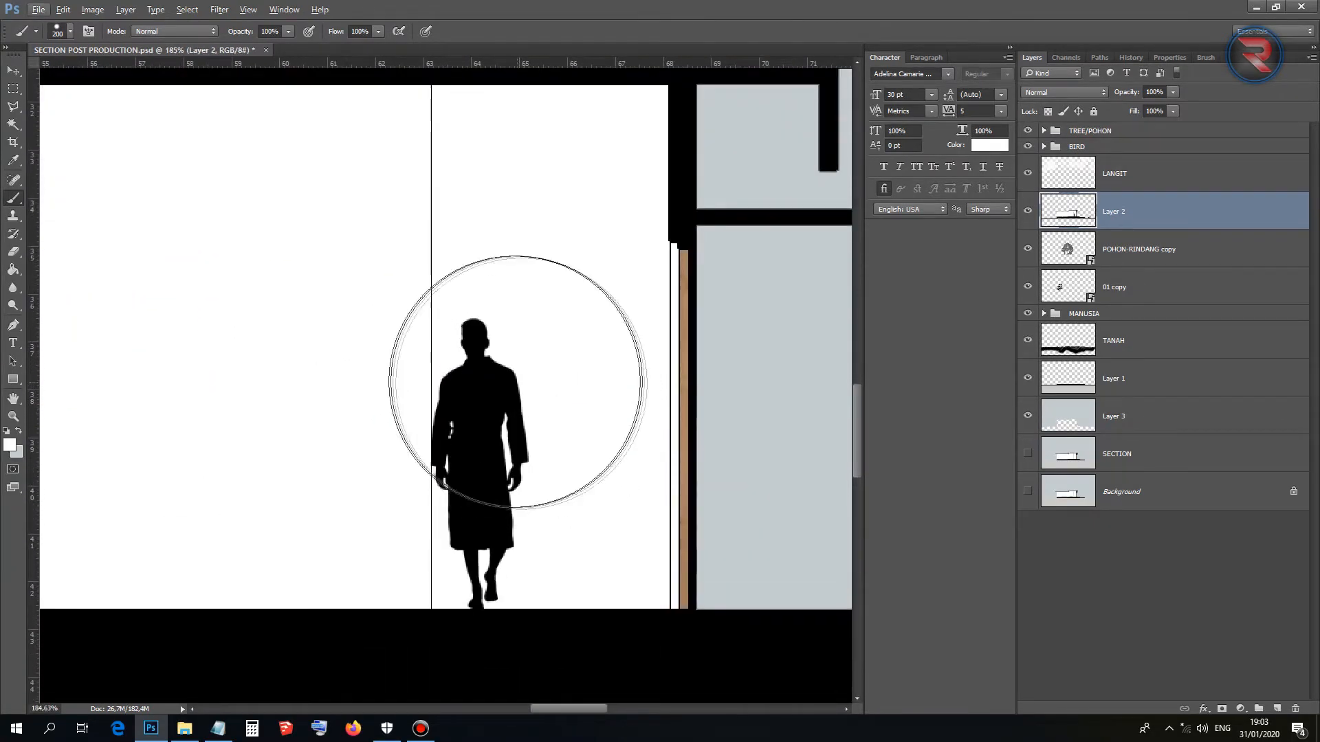
drag(474, 375, 469, 399)
mouse_move(465, 485)
mouse_down()
mouse_move(436, 407)
mouse_move(436, 251)
mouse_up()
scroll(447, 314, down, 3)
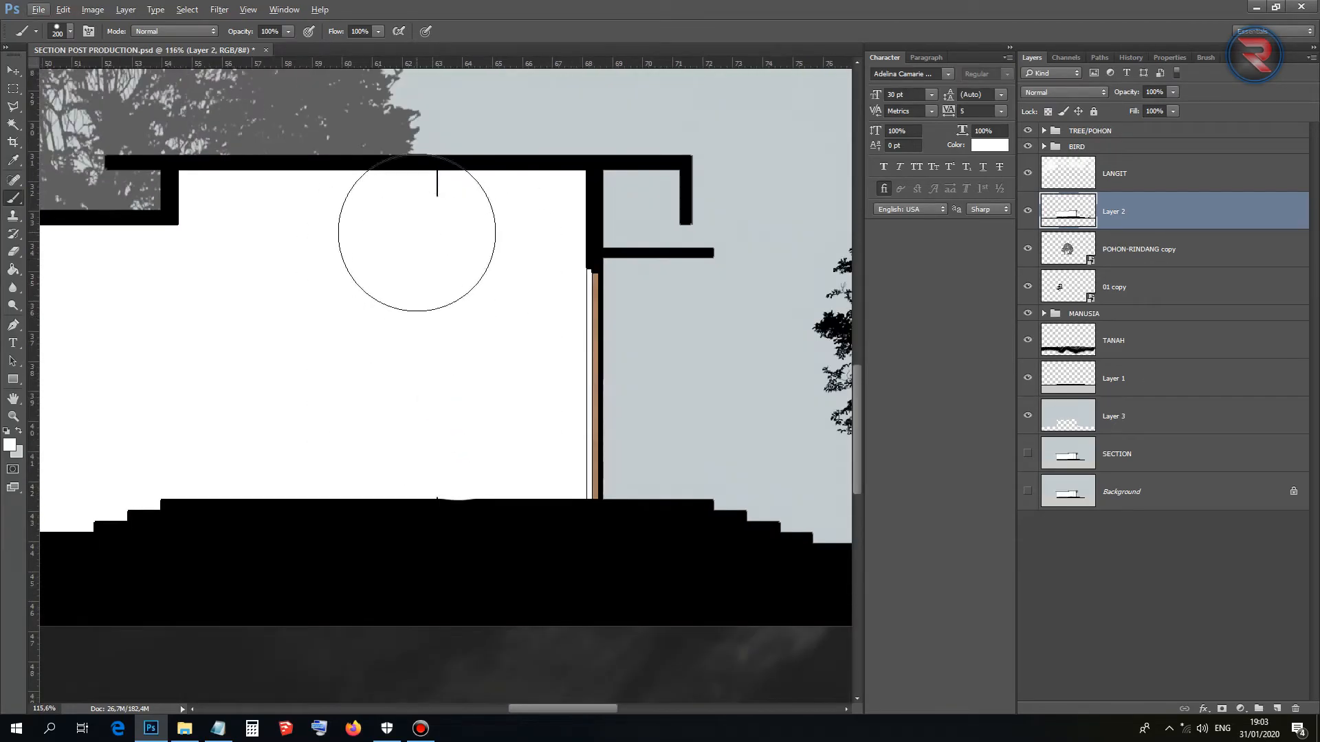
click(431, 249)
key(ctrl+z)
click(438, 247)
Select the building's white interior with the Magic Wand and copy it to a new layer.
scroll(456, 354, down, 8)
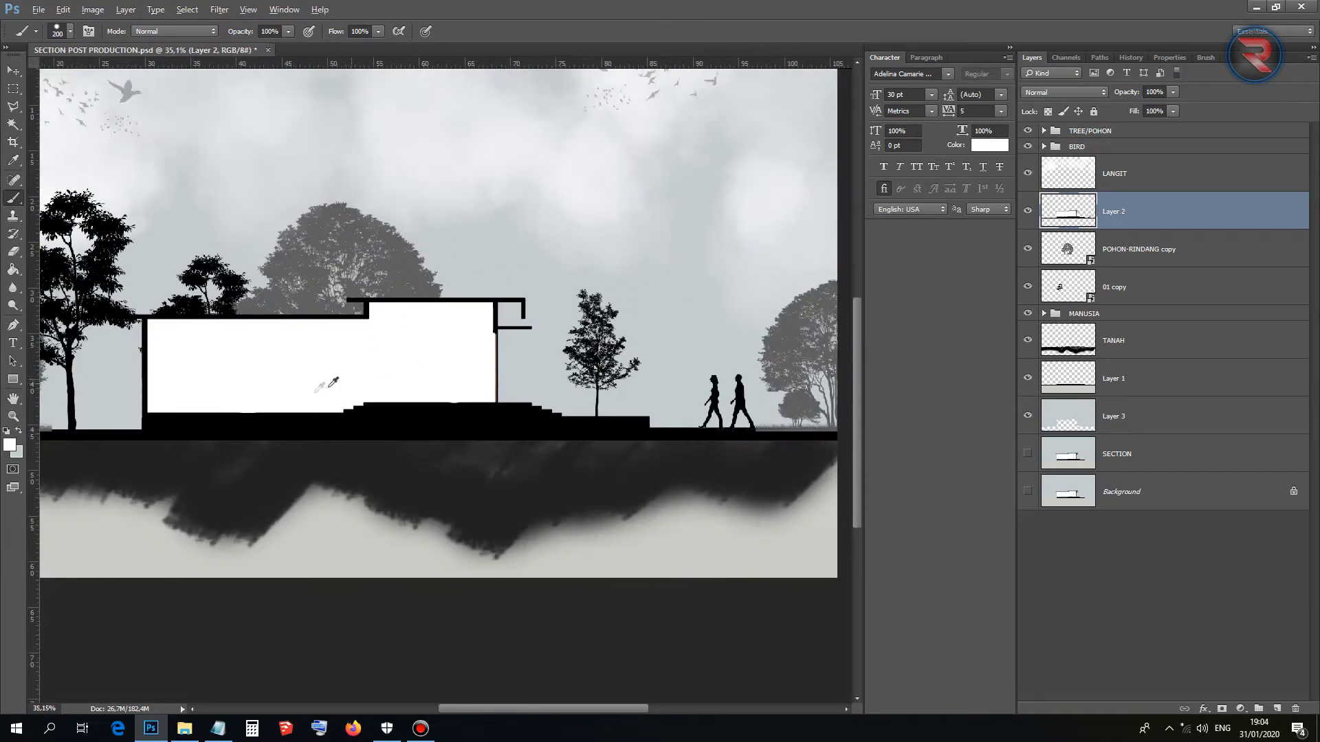
scroll(335, 381, down, 1)
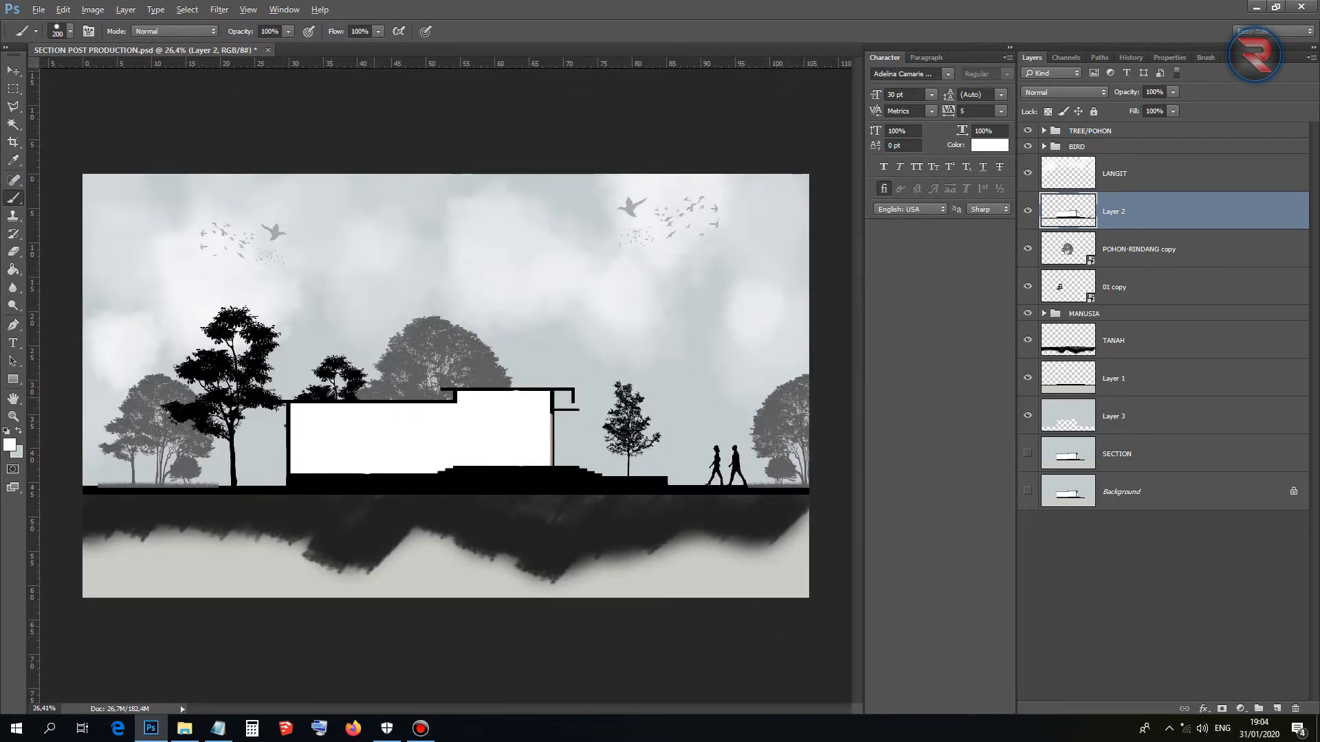
click(13, 124)
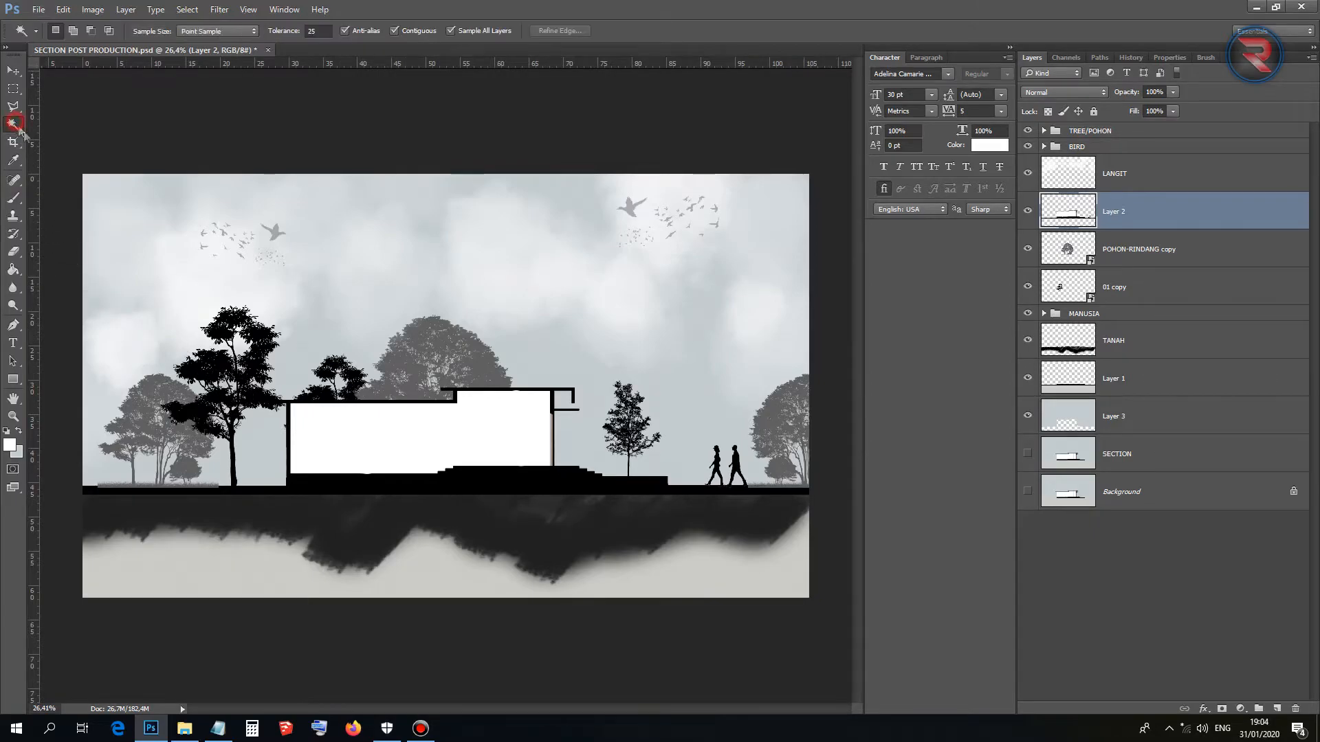
click(494, 442)
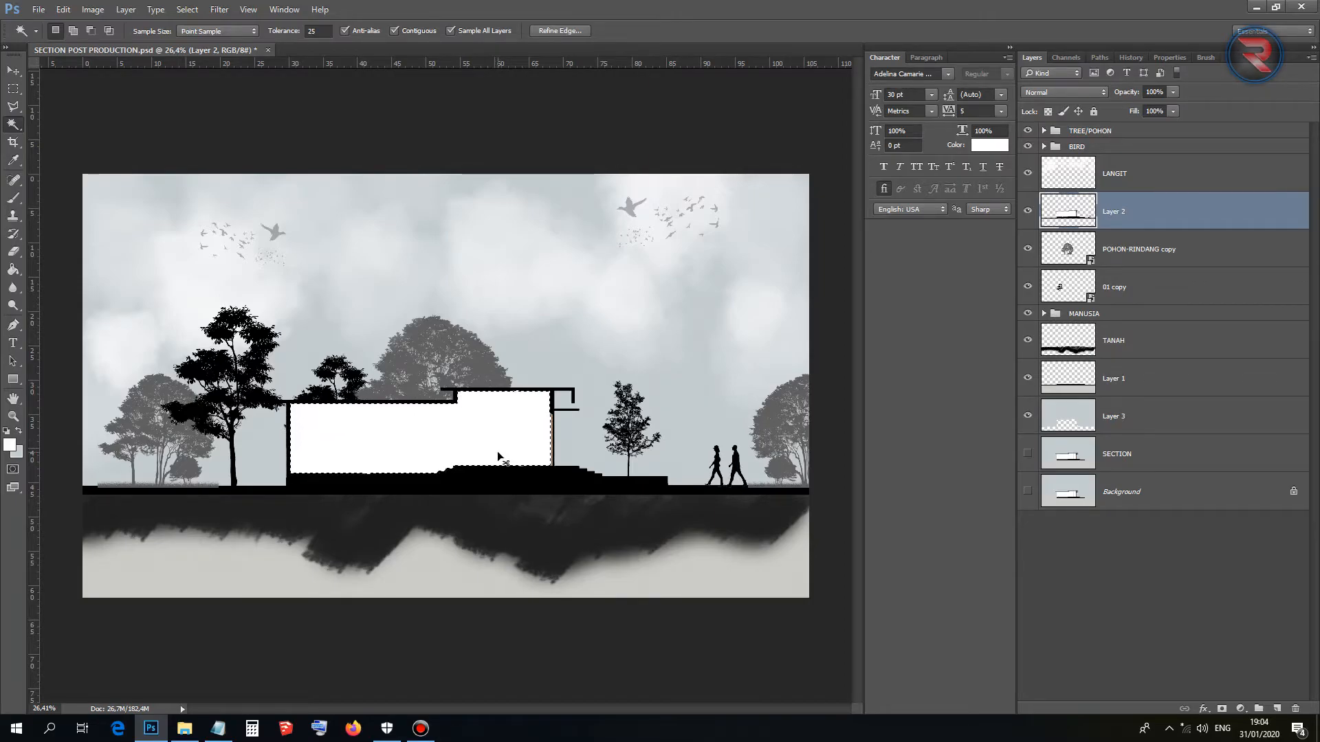
key(ctrl+j)
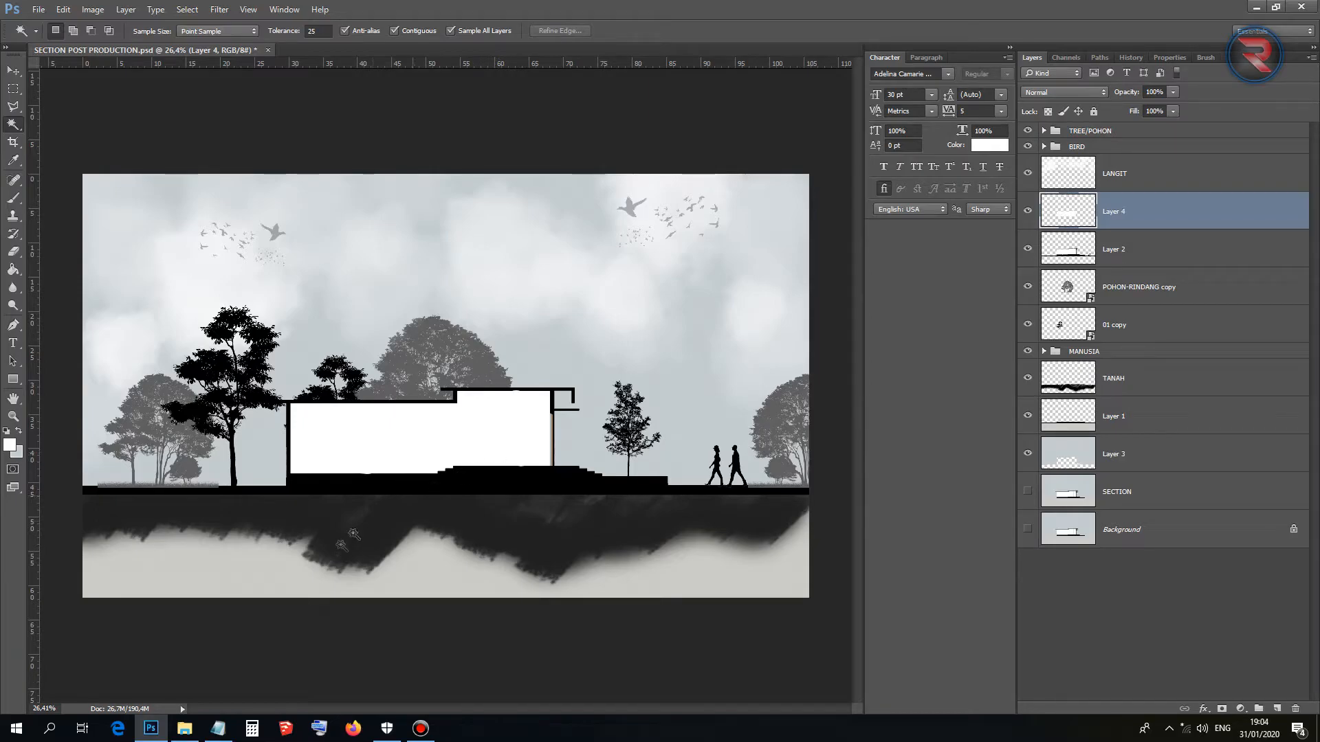
Place the wood texture image from the POST PRODUCTION TUTORIAL folder on DATA1 (E:) into the section drawing.
click(184, 728)
click(140, 490)
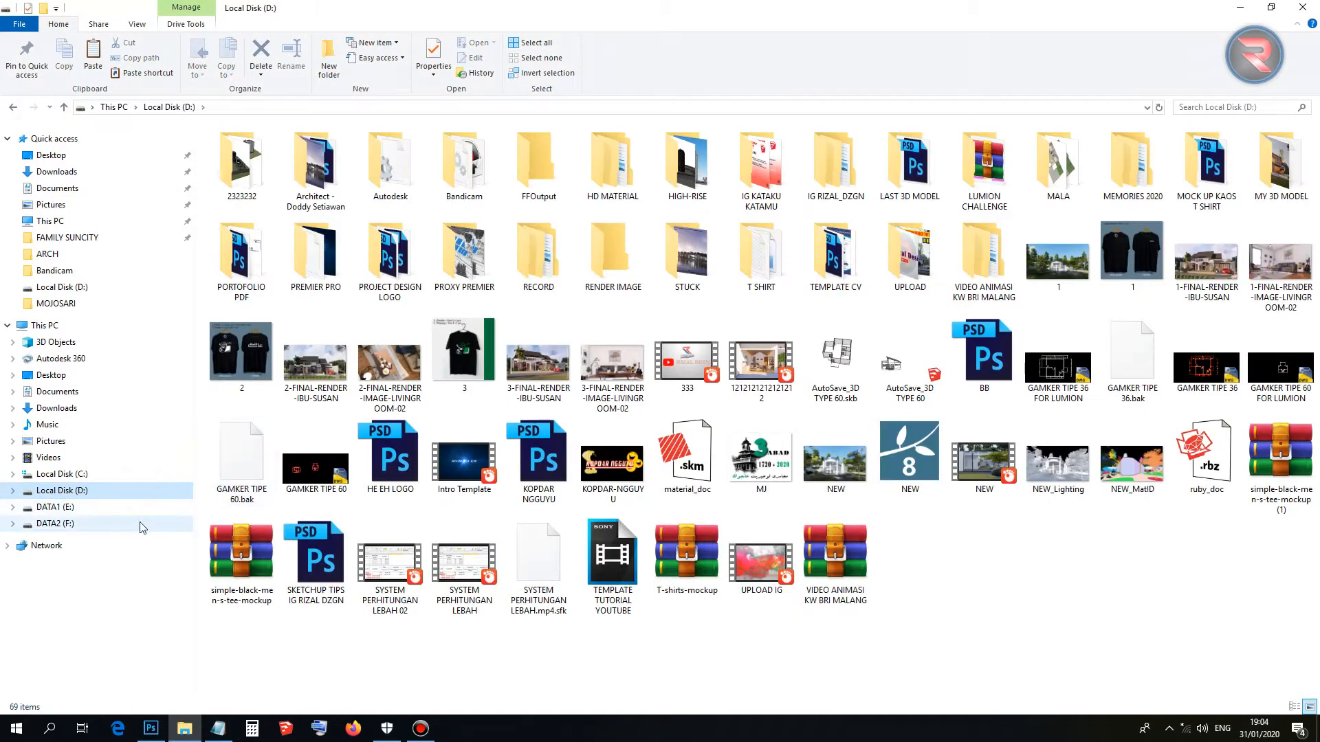
click(133, 507)
double_click(687, 365)
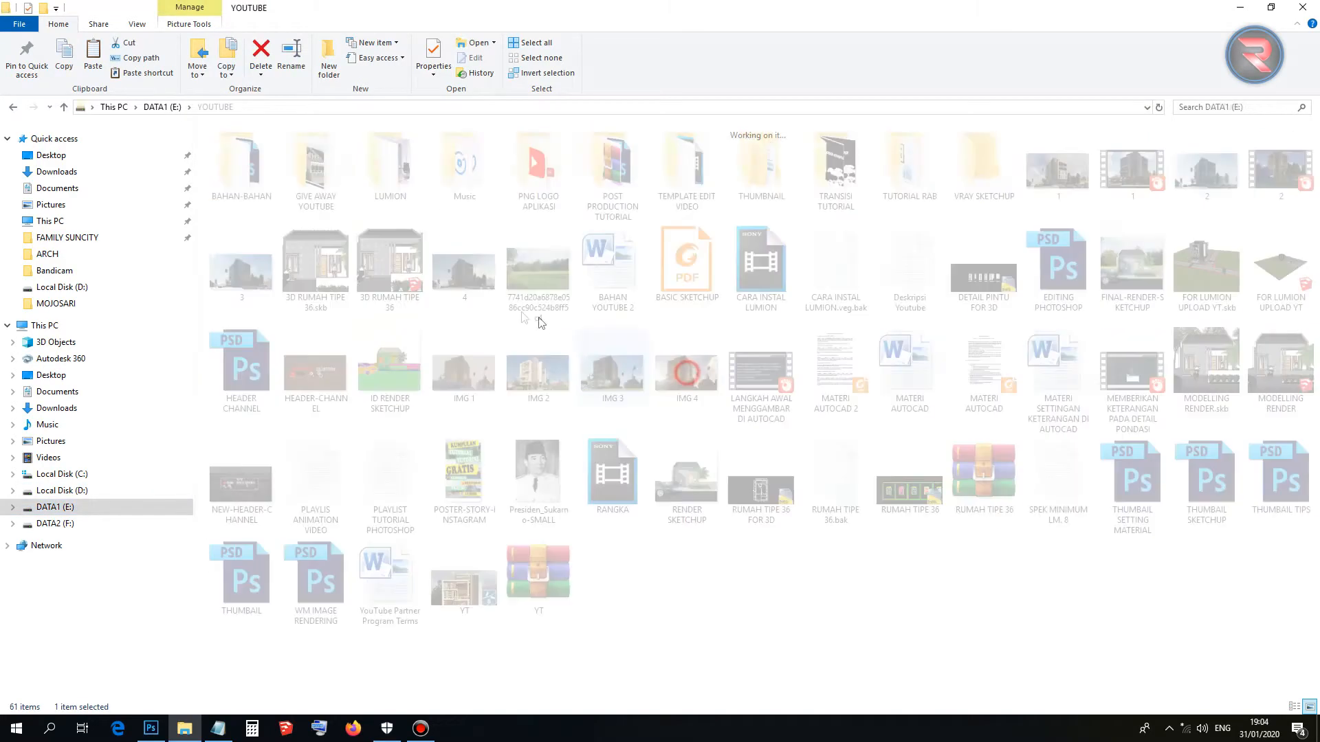
double_click(612, 165)
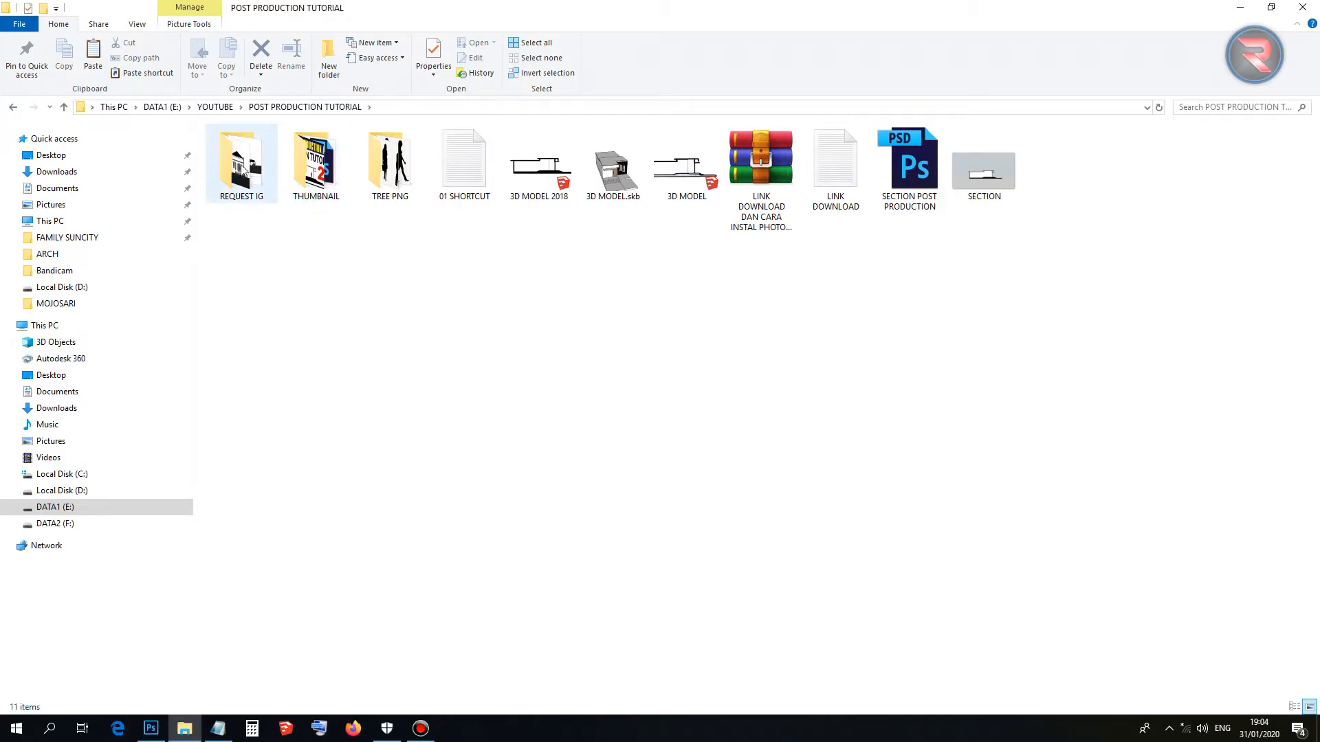
double_click(415, 159)
drag(393, 155, 372, 426)
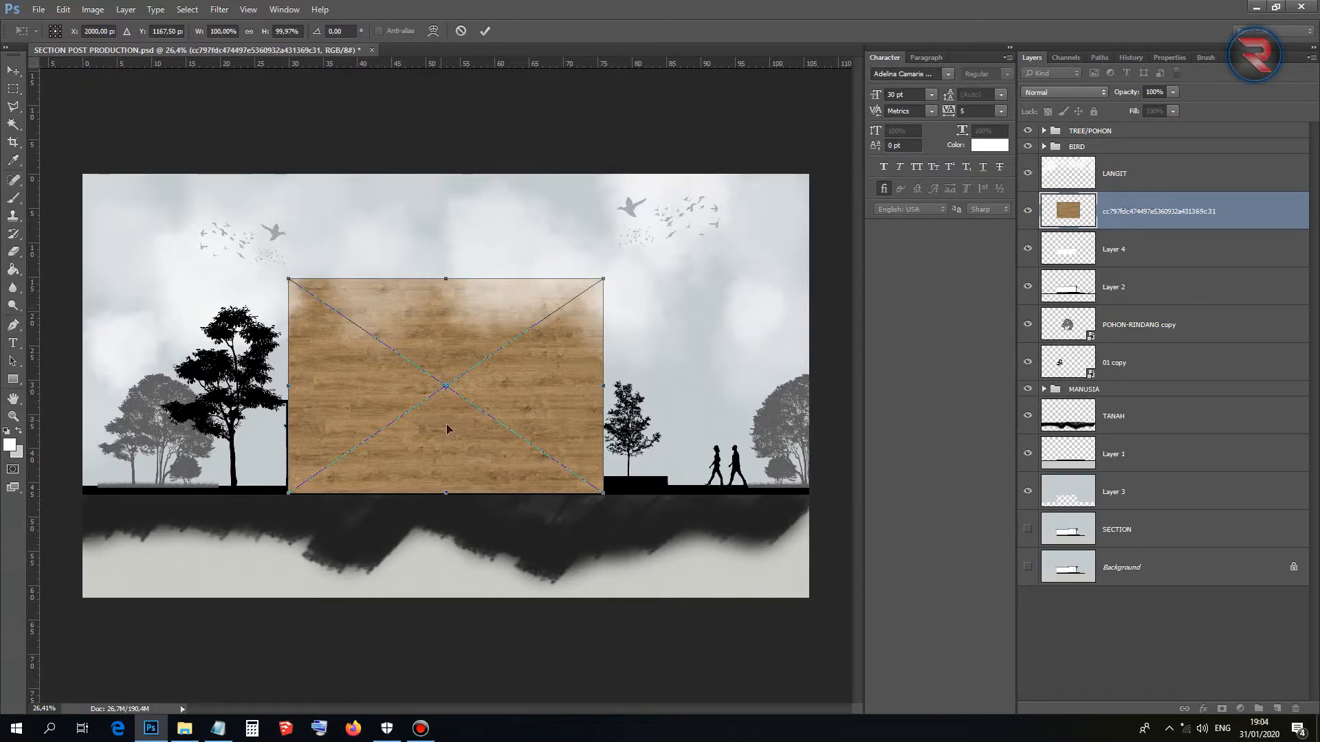
Scale the wood texture to about 88.63% width and 56.21% height, covering the building interior, and commit the placement.
drag(536, 399, 695, 395)
drag(727, 411, 732, 411)
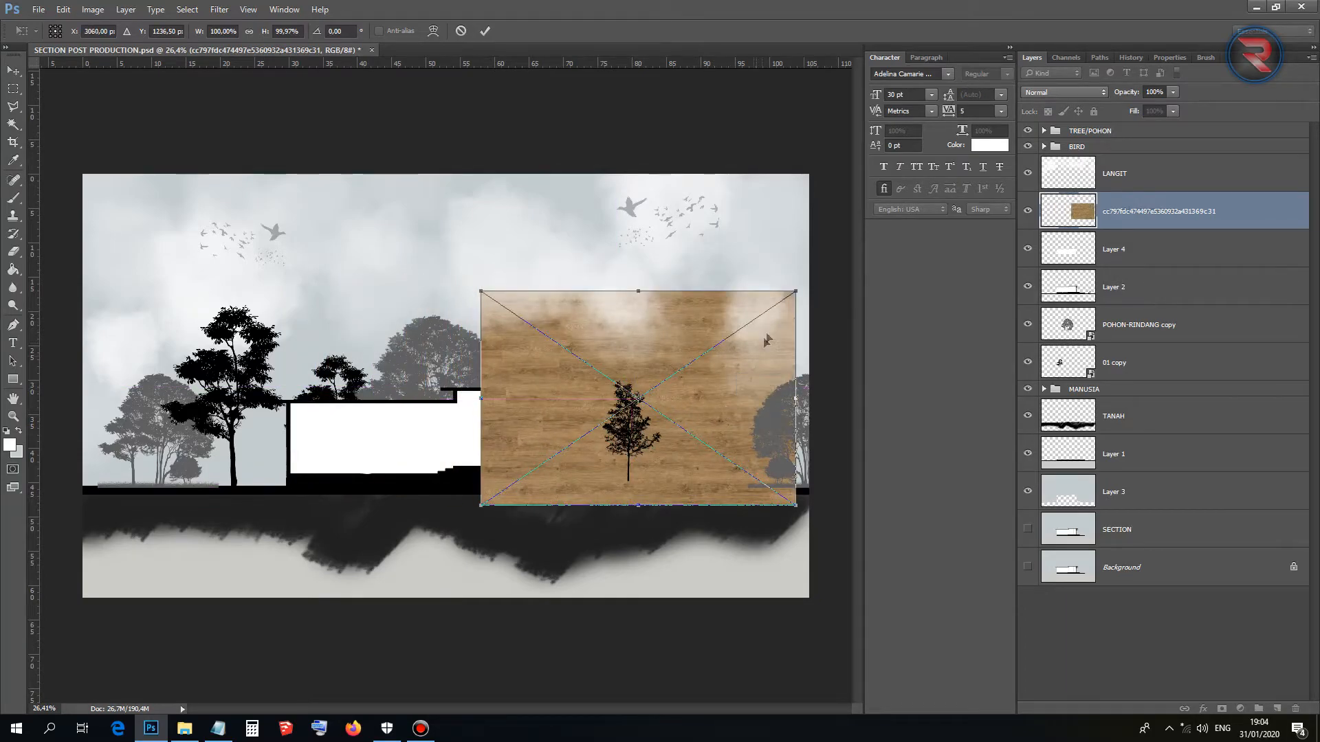
drag(776, 307, 670, 408)
drag(590, 452, 501, 438)
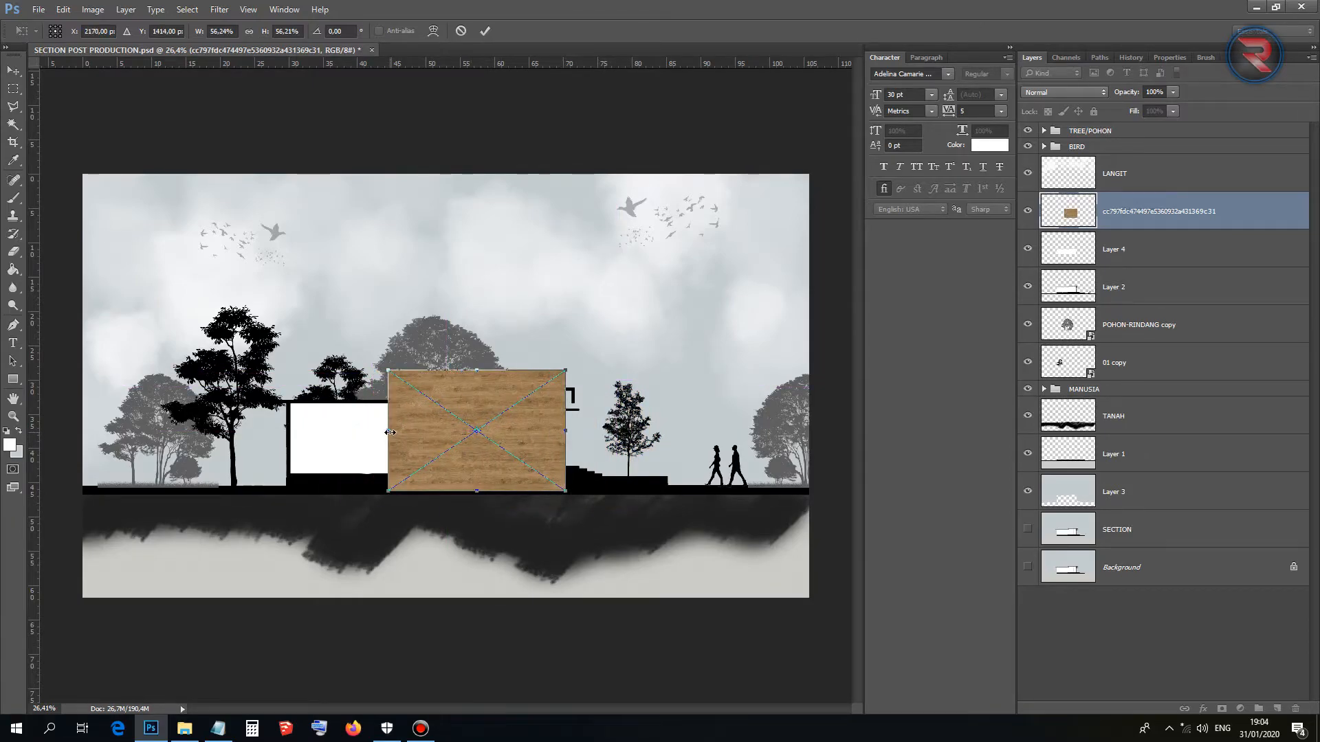
drag(390, 432, 287, 432)
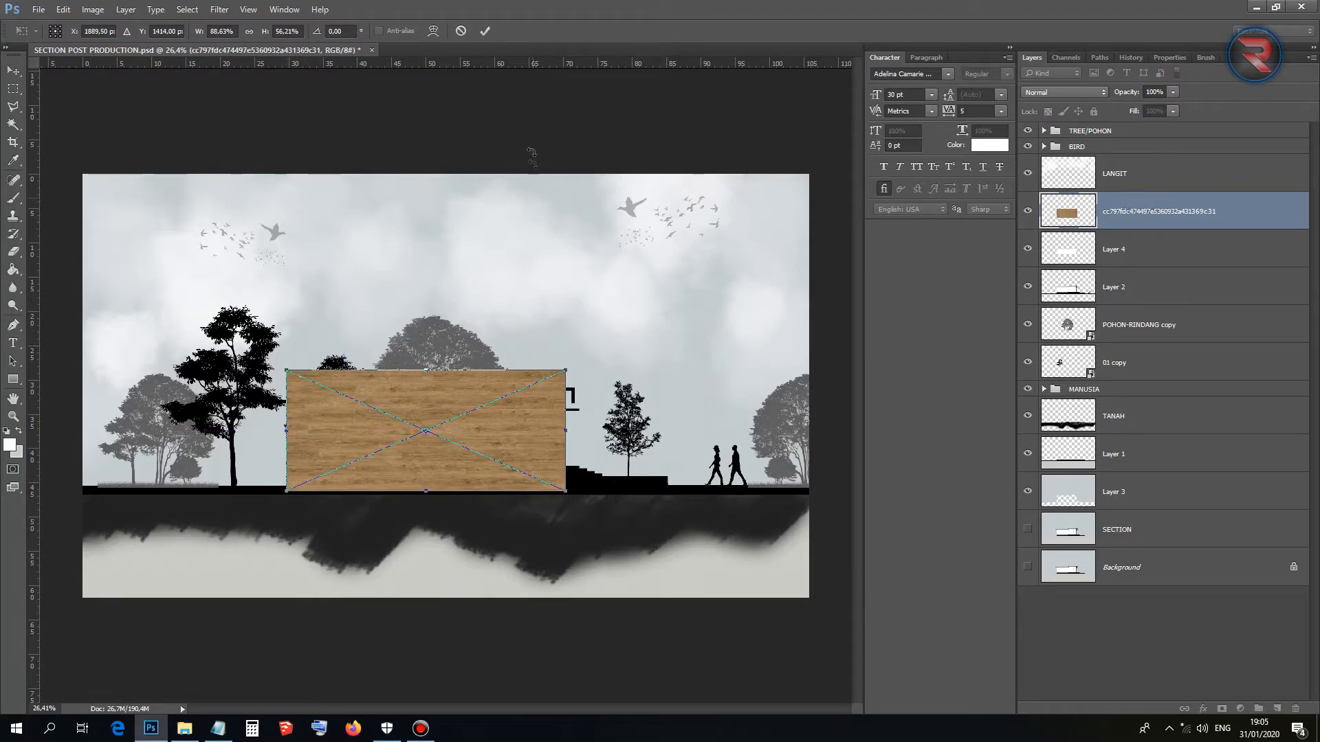
click(485, 30)
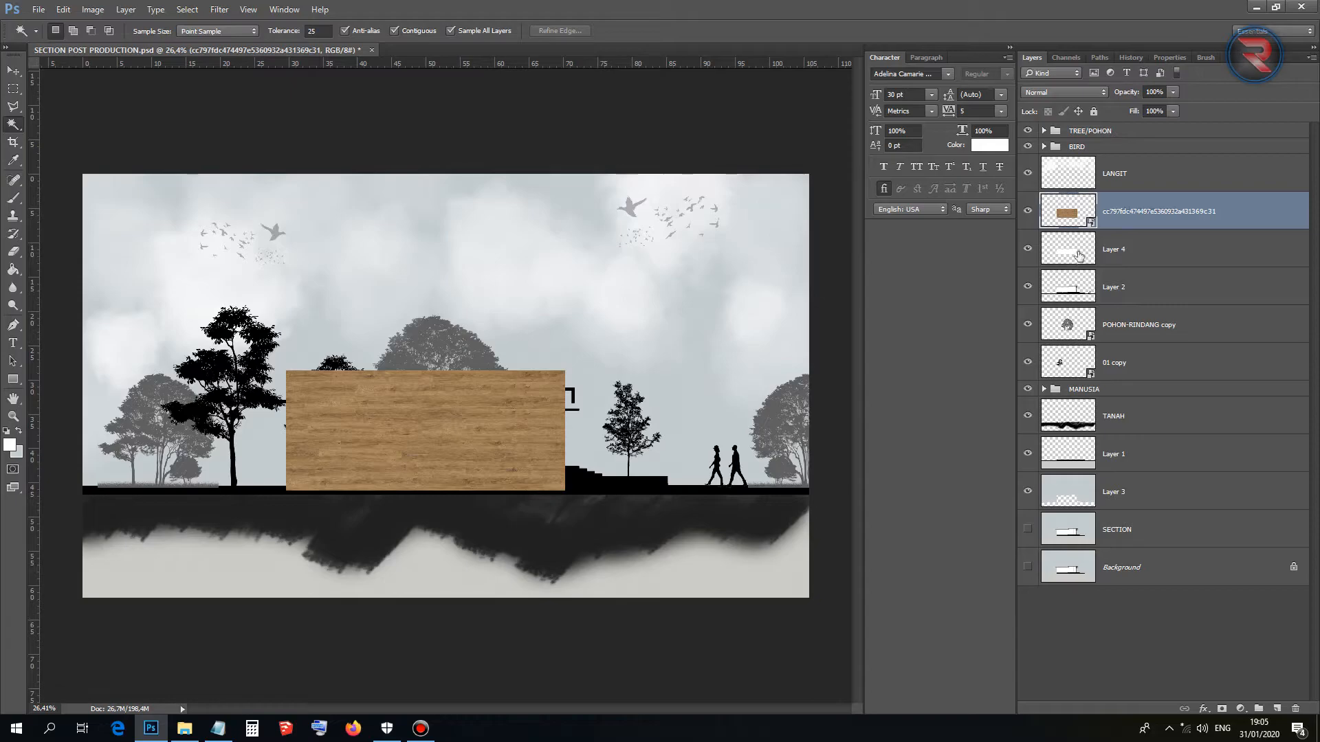
Select the white interior on Layer 4 behind the wood texture, make the wood layer active and invert the selection.
click(1142, 253)
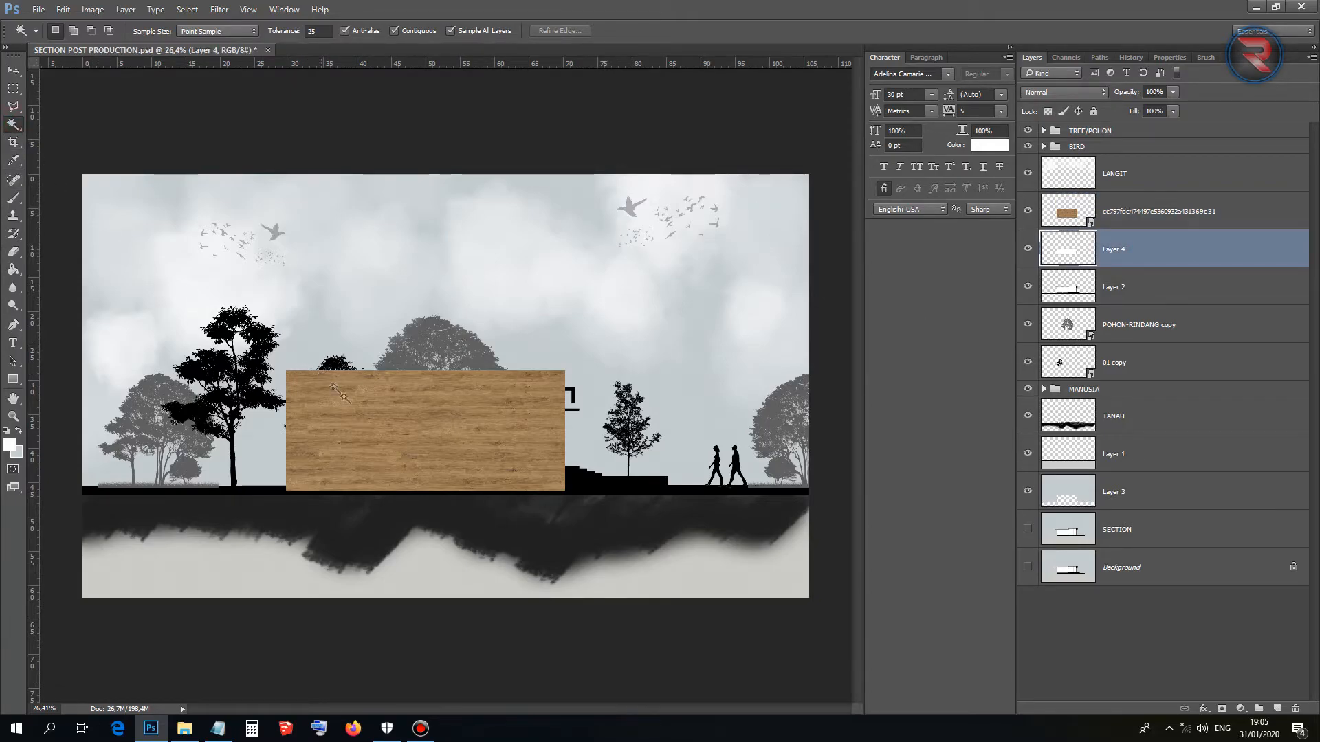
click(1028, 212)
click(516, 419)
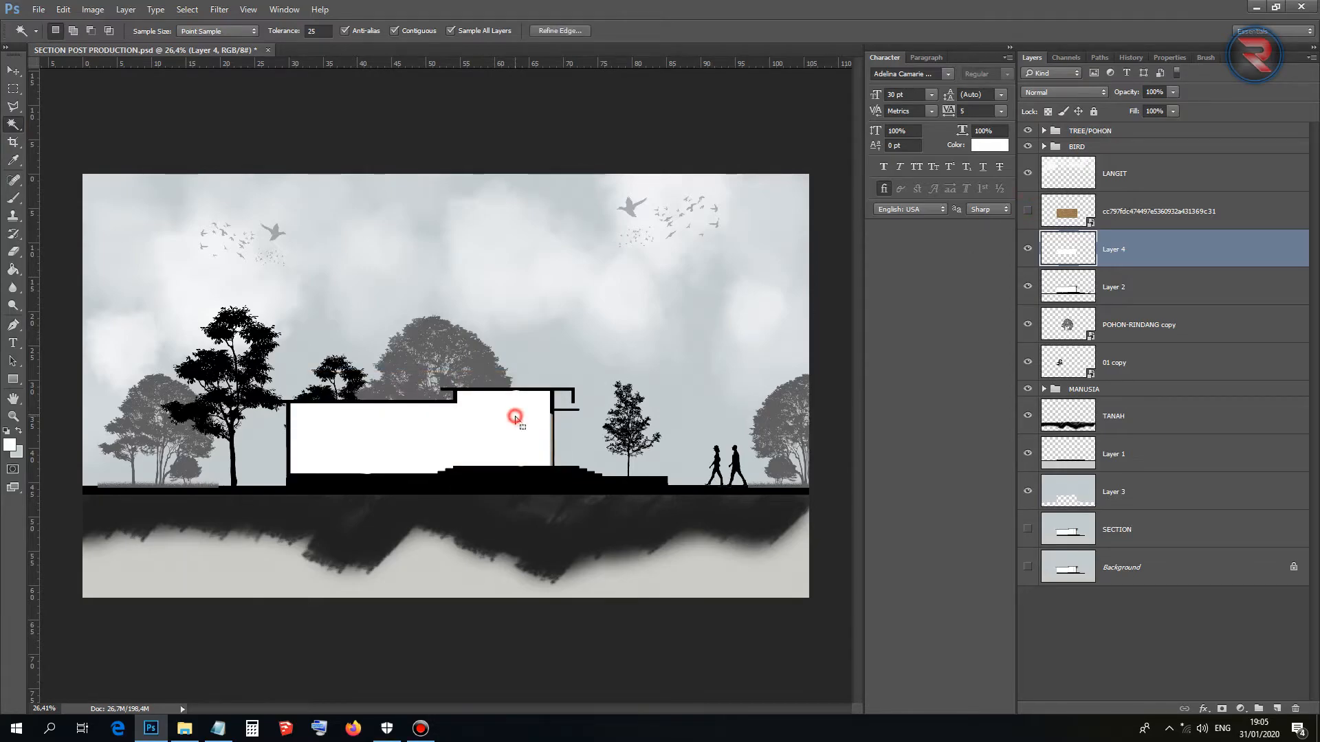
click(1155, 213)
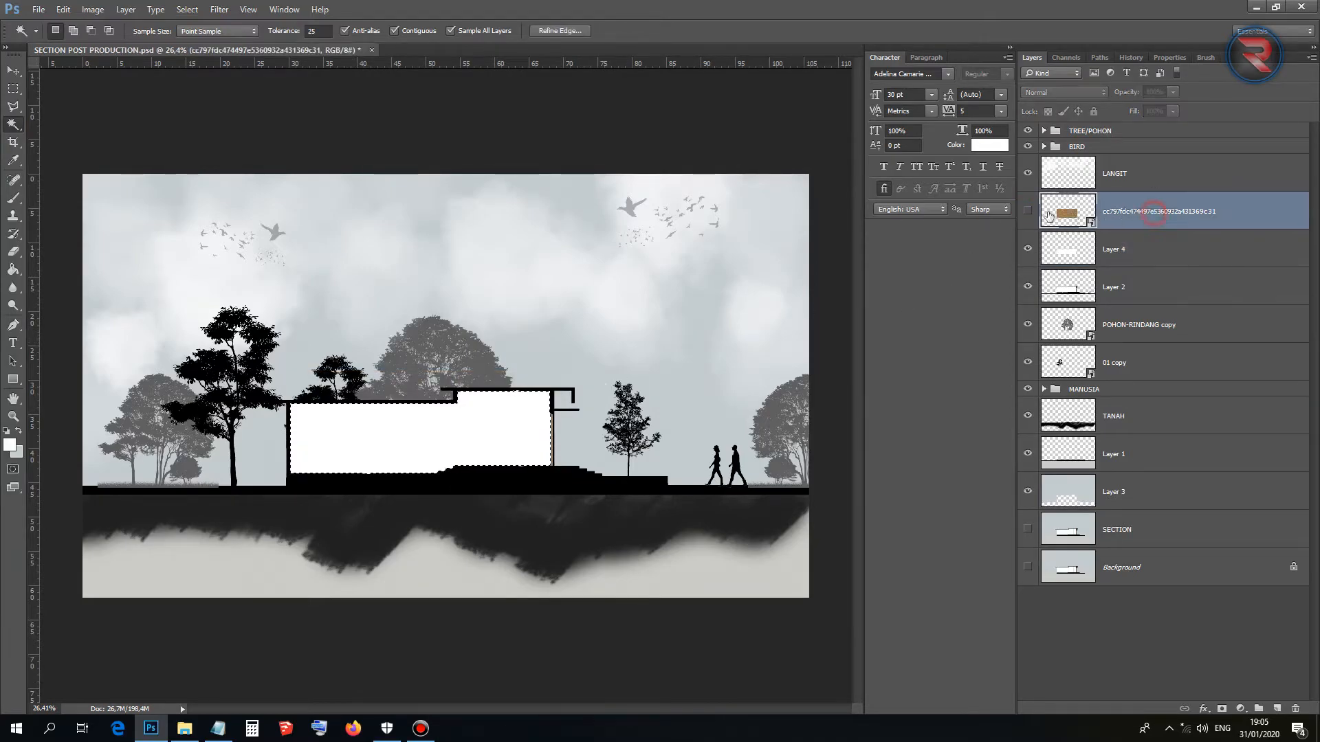
click(1026, 214)
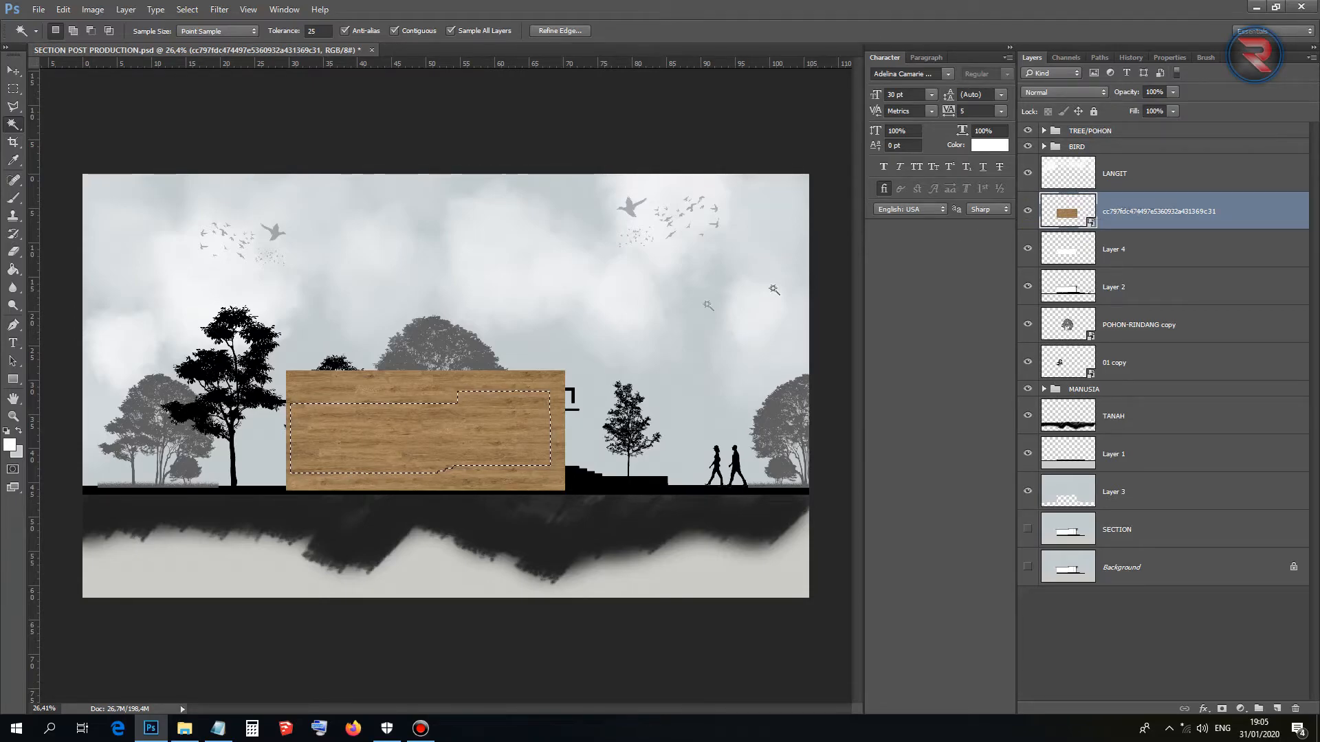
right_click(546, 332)
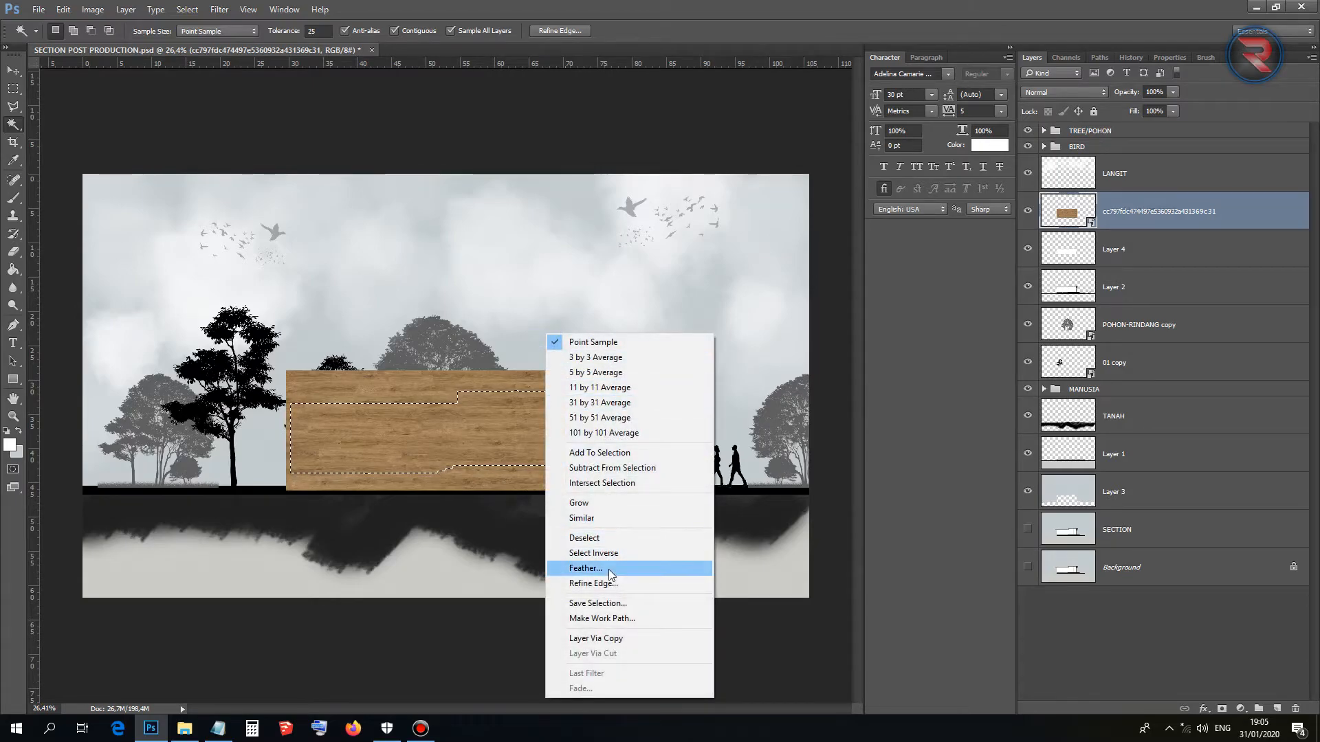
click(611, 552)
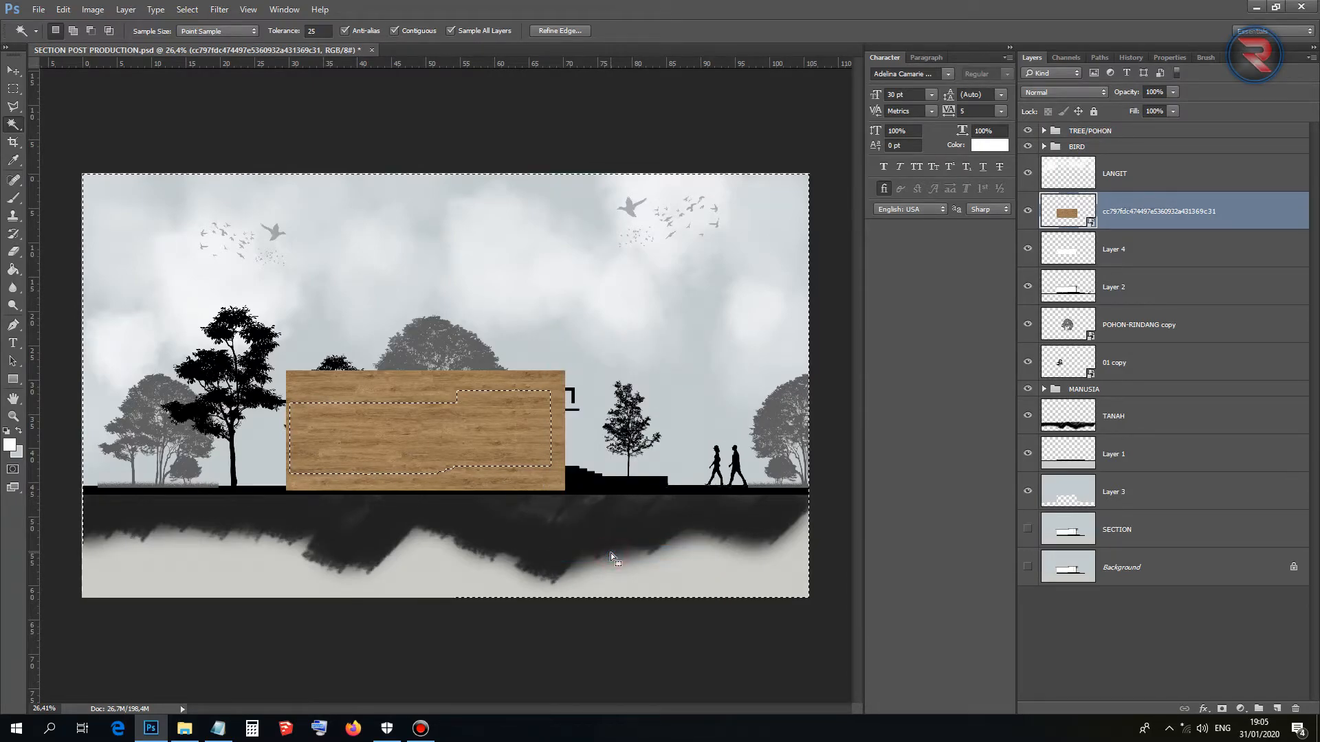
Try to delete the wood outside the interior from the smart object, and open its source image before returning to the drawing.
key(Delete)
key(Return)
double_click(1091, 217)
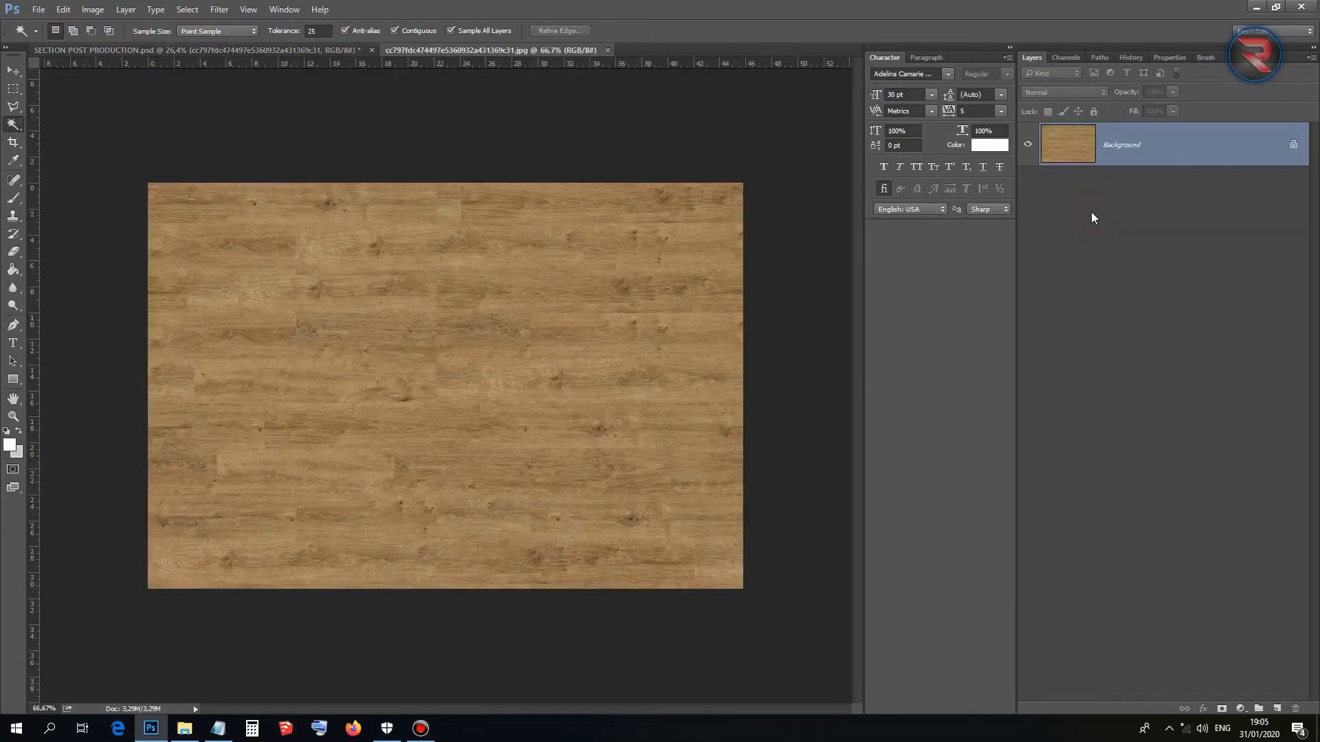
click(320, 48)
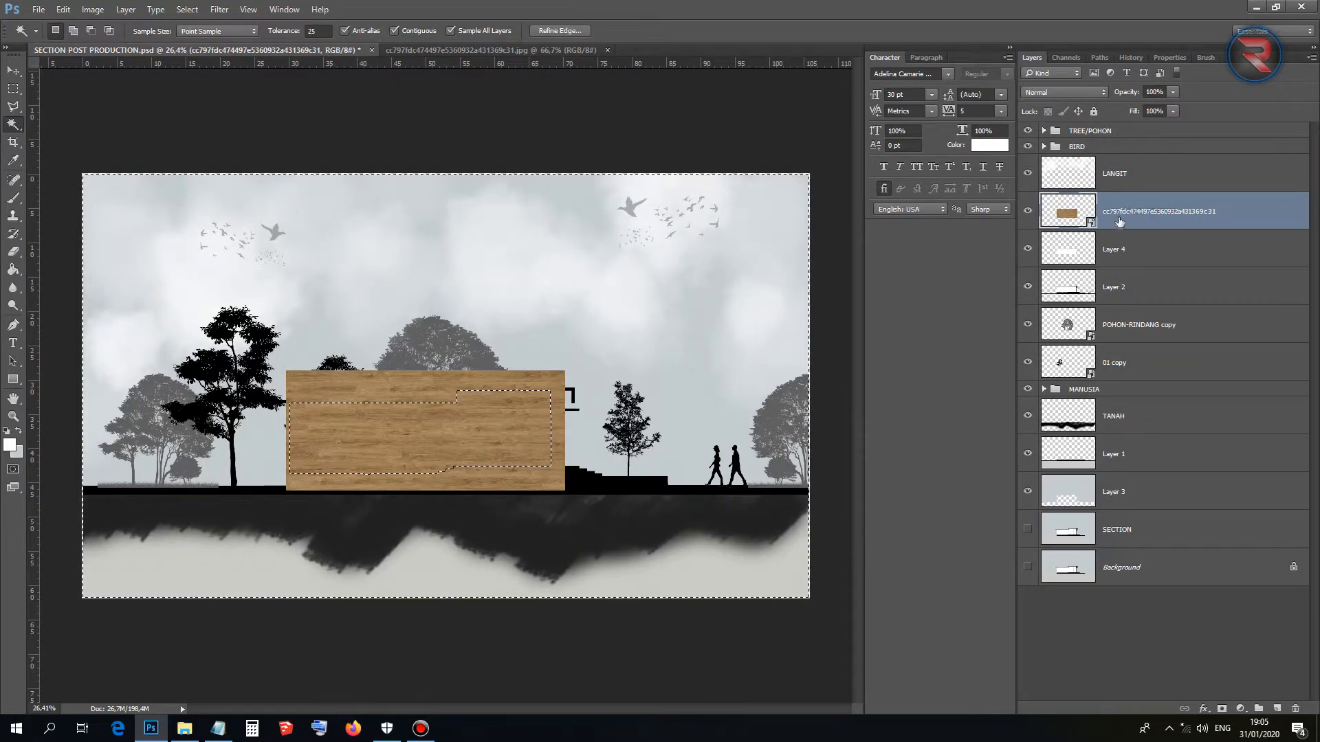
Rasterize the wood texture layer, delete the wood outside the building interior and clear the selection.
right_click(1119, 222)
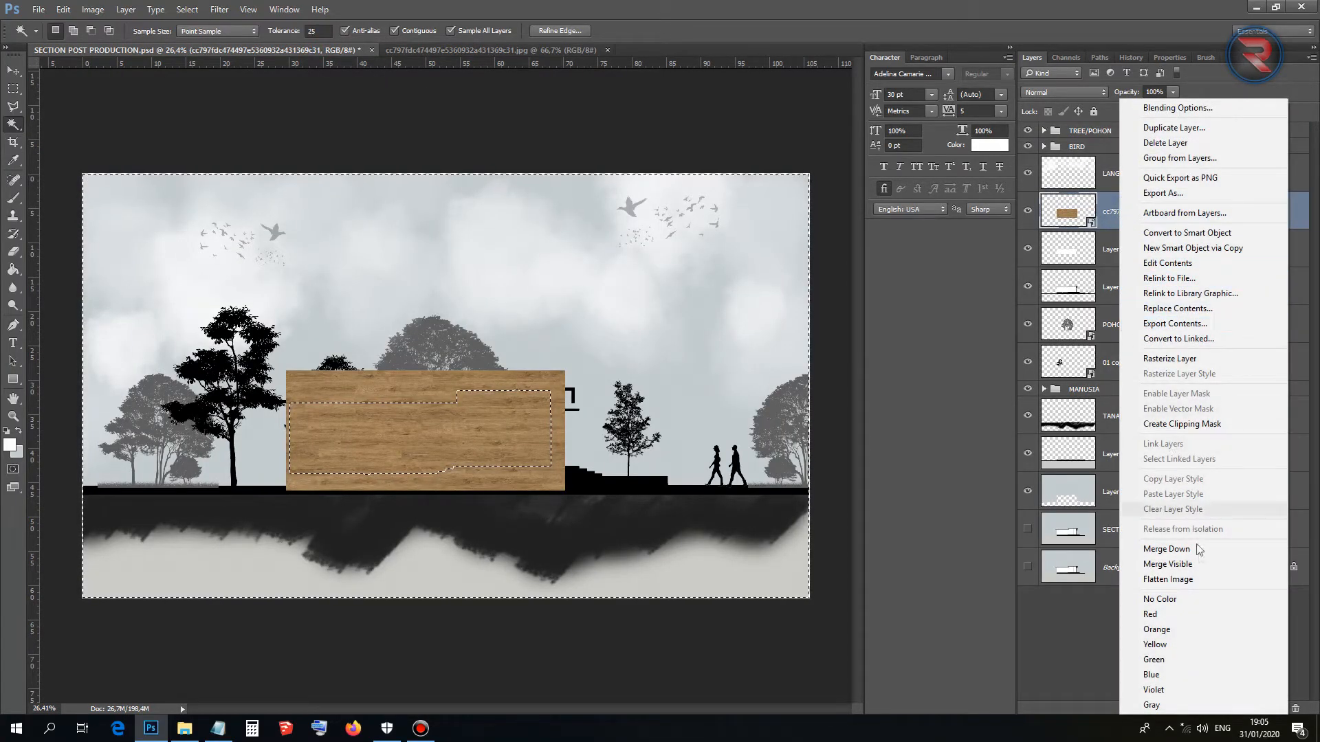
click(1191, 360)
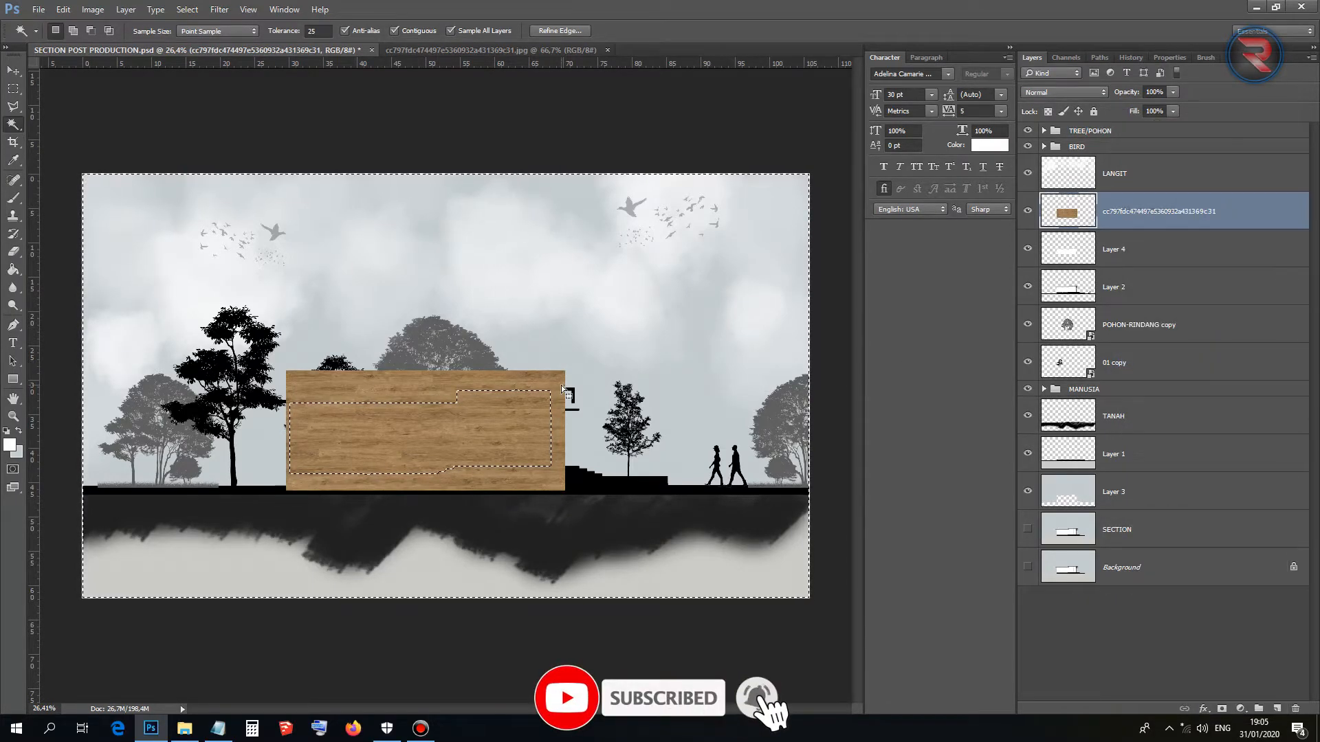
key(Delete)
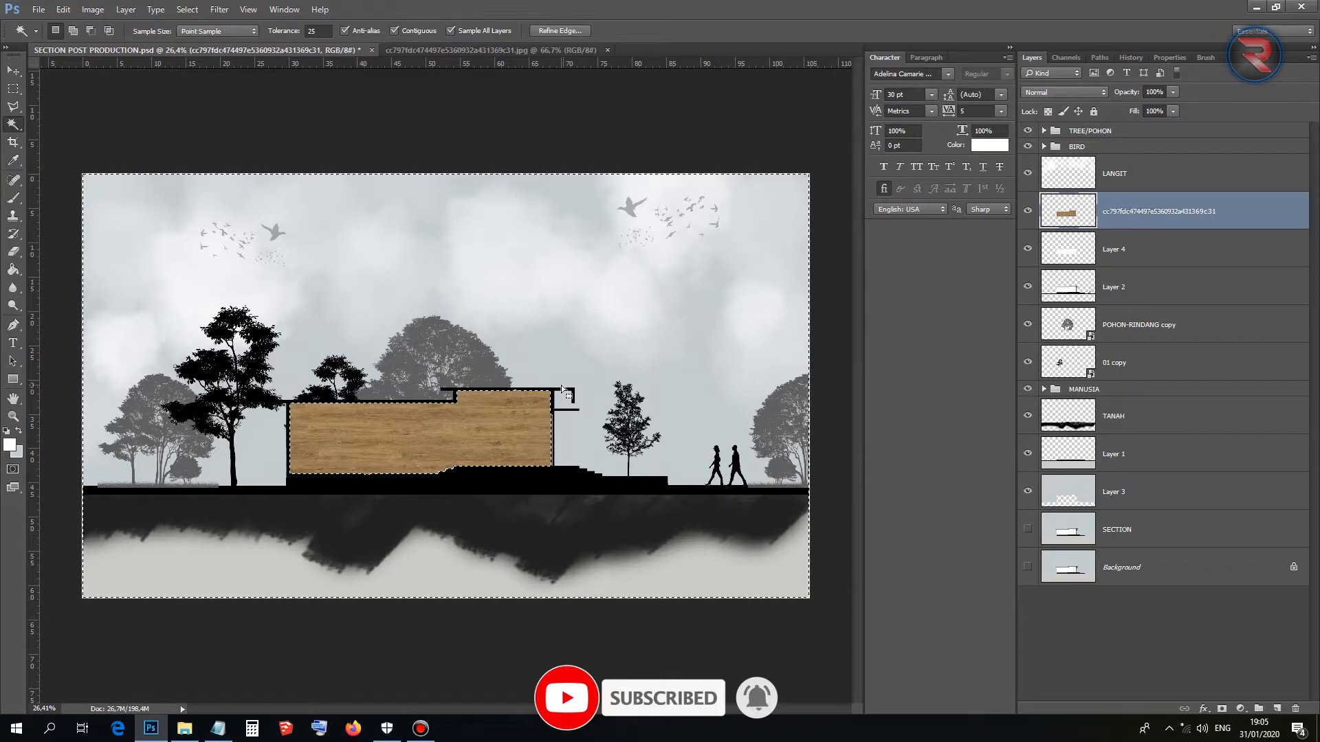
key(ctrl+d)
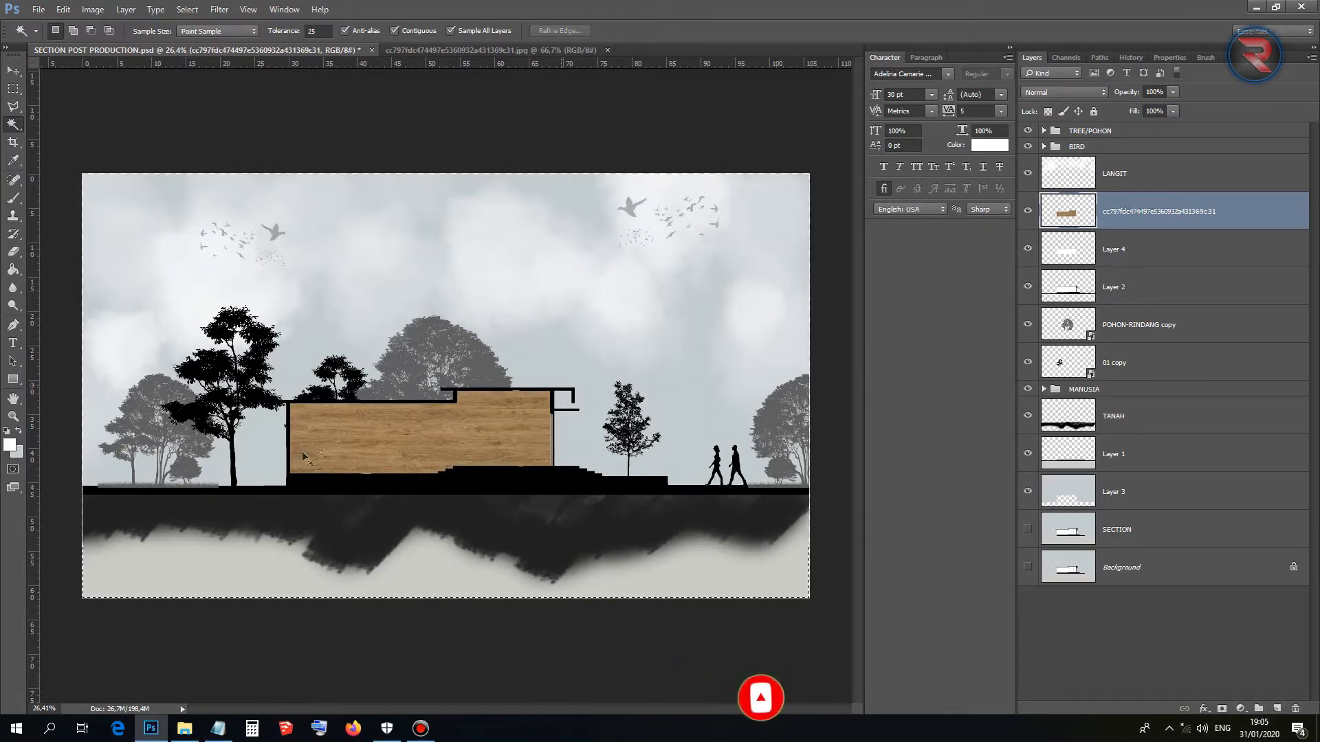
Try the Screen, Darken, Darker Color and Dissolve blend modes on the wood texture layer, then restore Normal.
click(1054, 95)
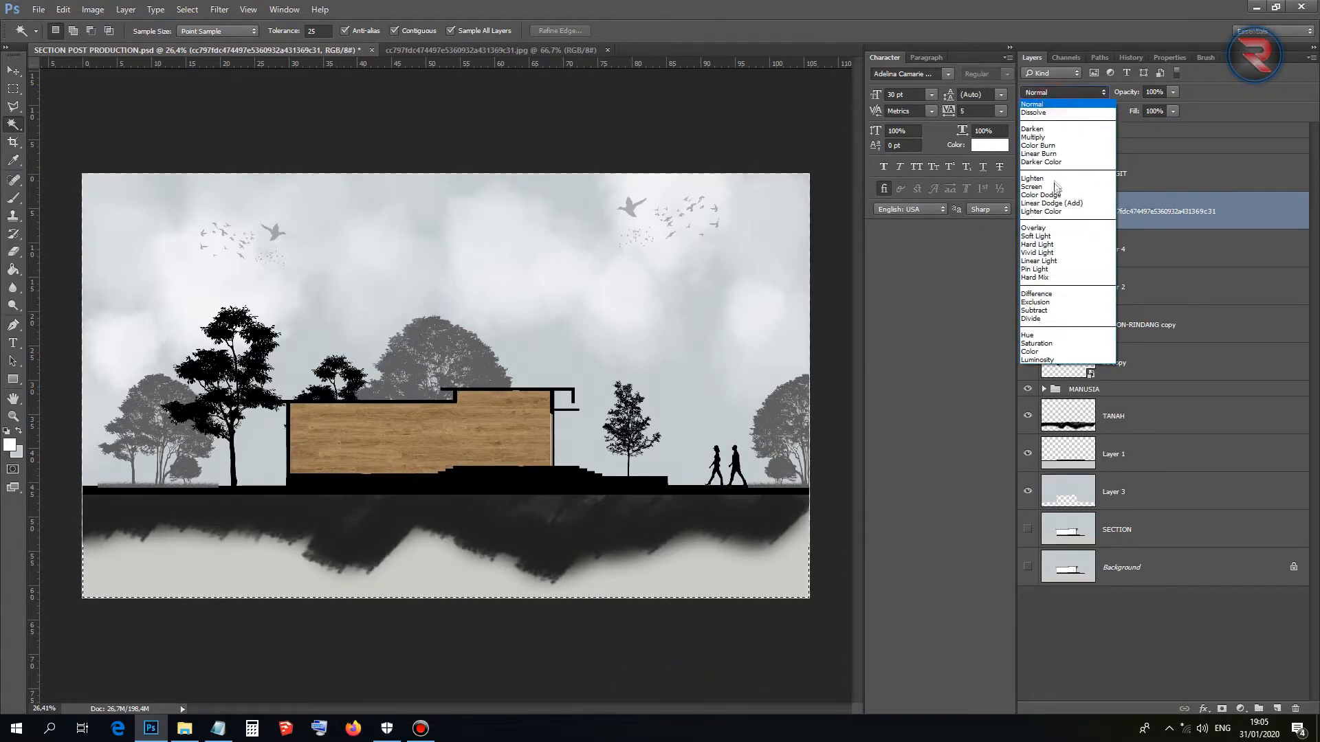
click(1051, 186)
click(1055, 92)
click(1050, 174)
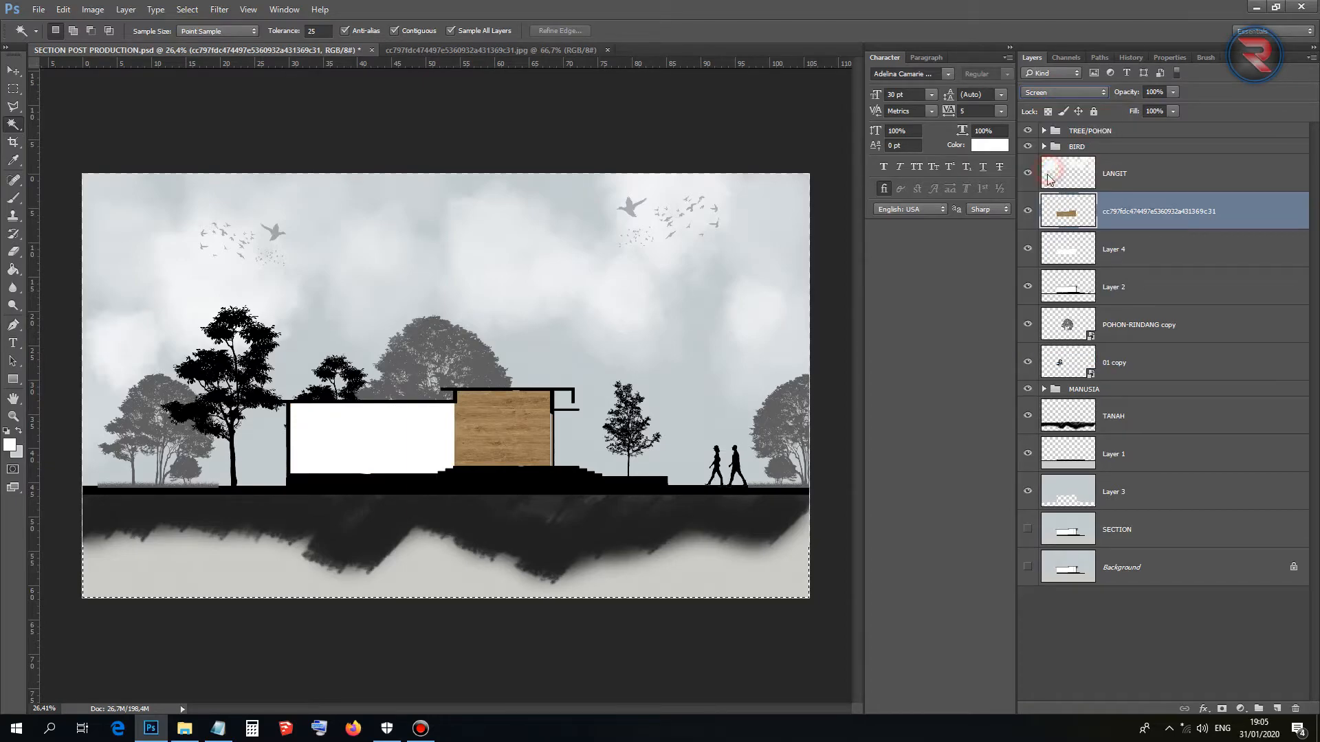
click(1041, 95)
click(1037, 130)
click(1041, 97)
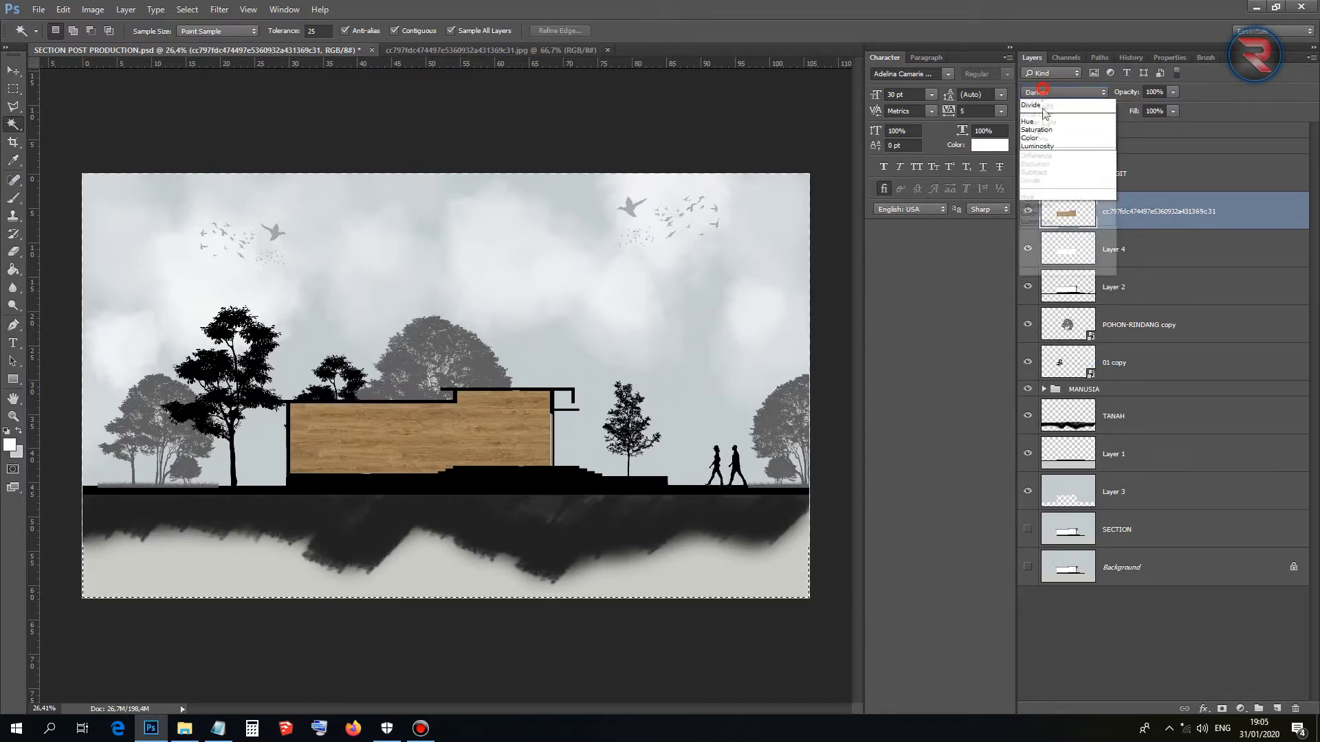
click(1036, 162)
click(1042, 94)
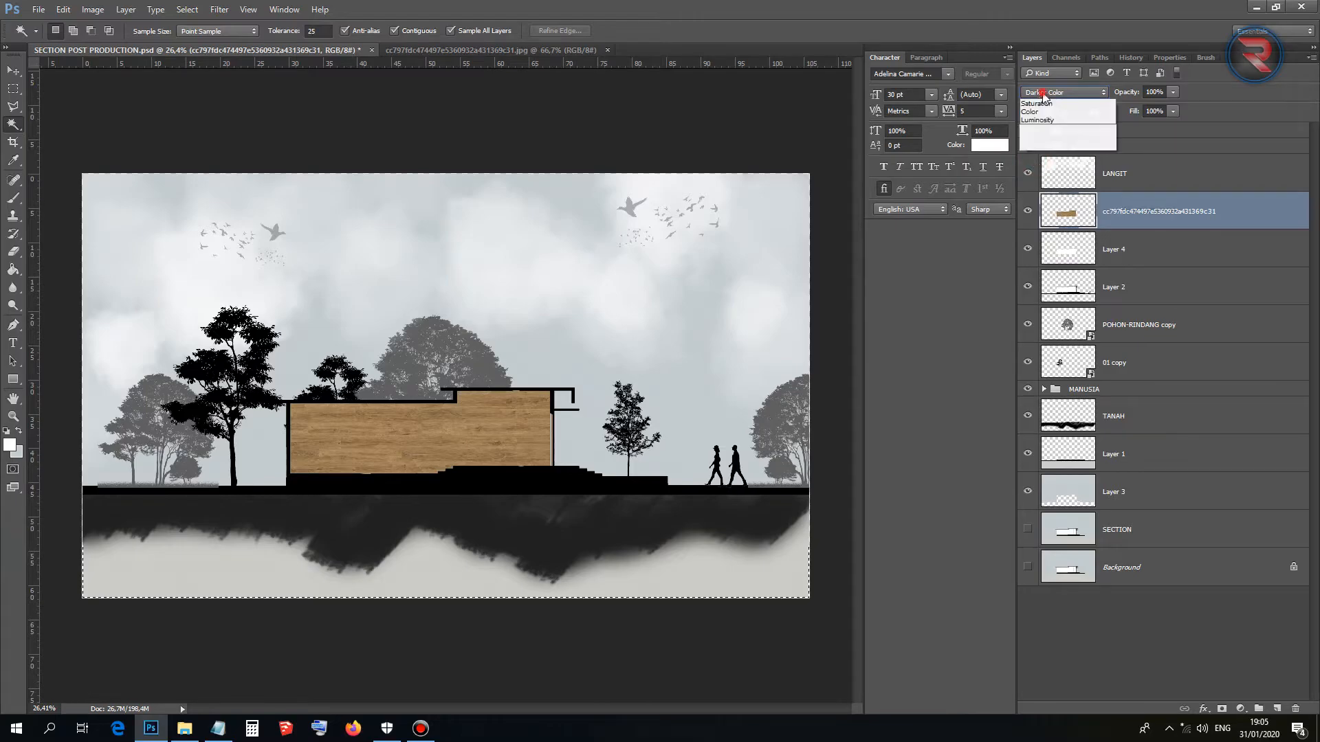
click(1044, 111)
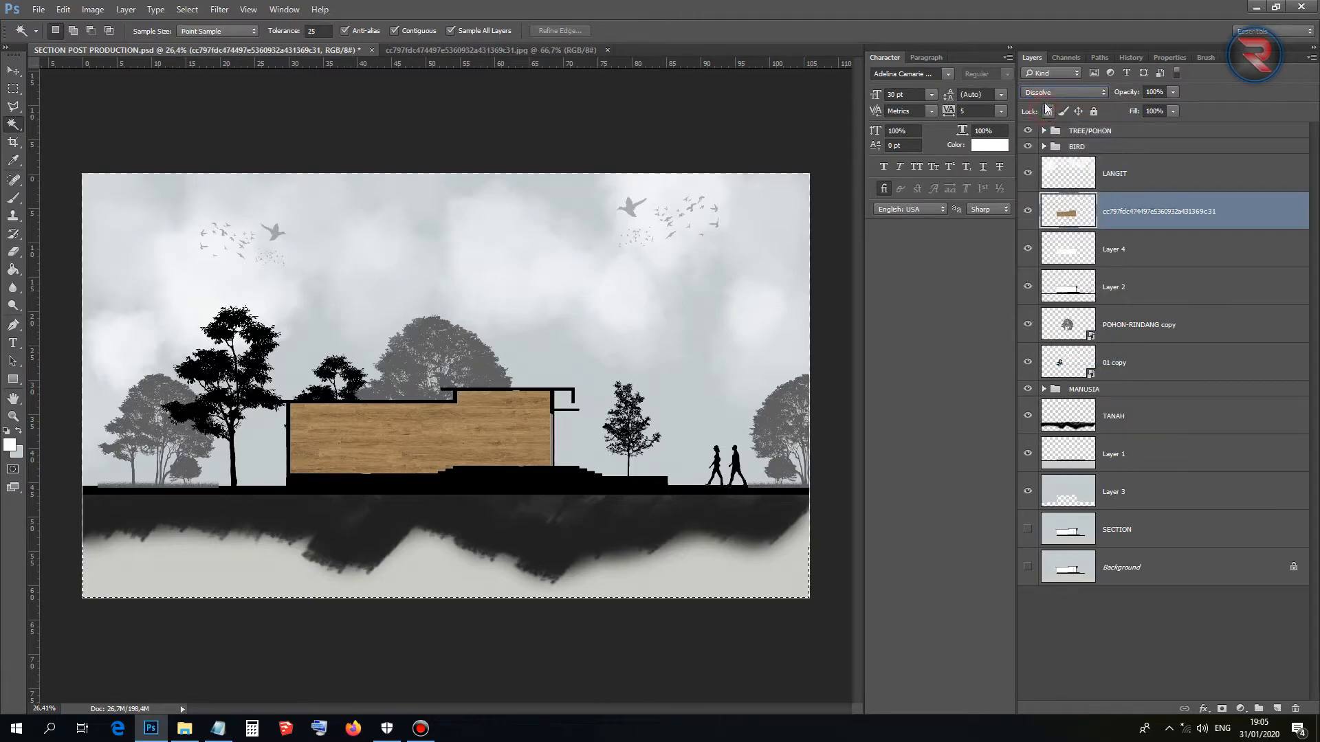
click(1043, 94)
click(1040, 101)
Lower the wood texture layer to 84% opacity and 63% fill, and rename it DINDING.
drag(1135, 113, 1121, 90)
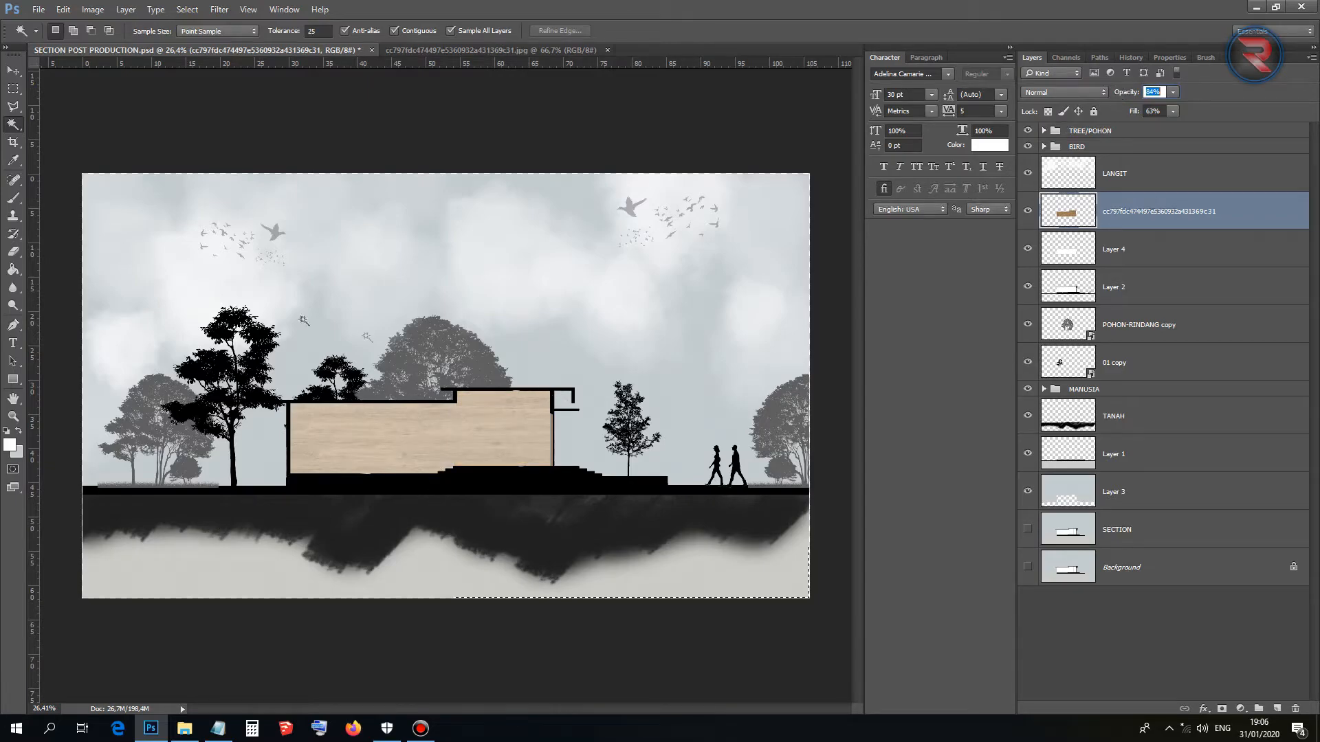
click(13, 71)
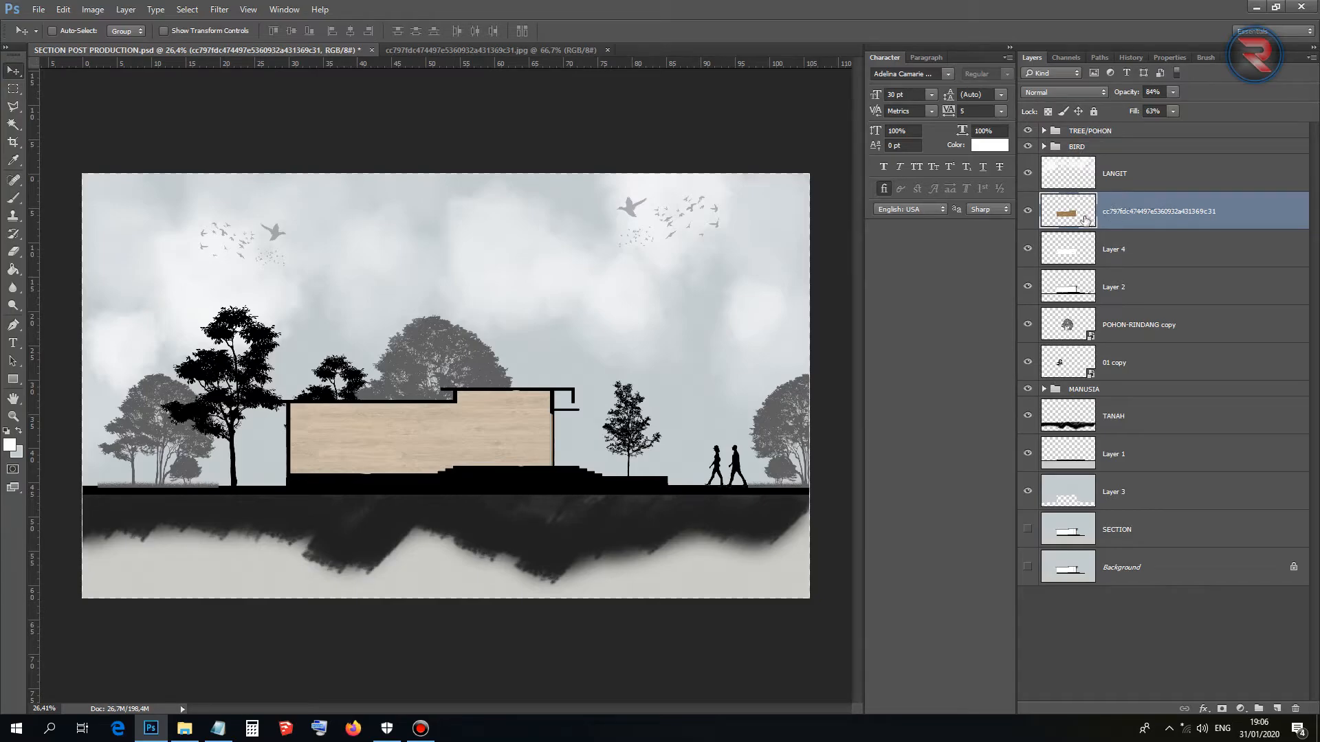
double_click(1122, 217)
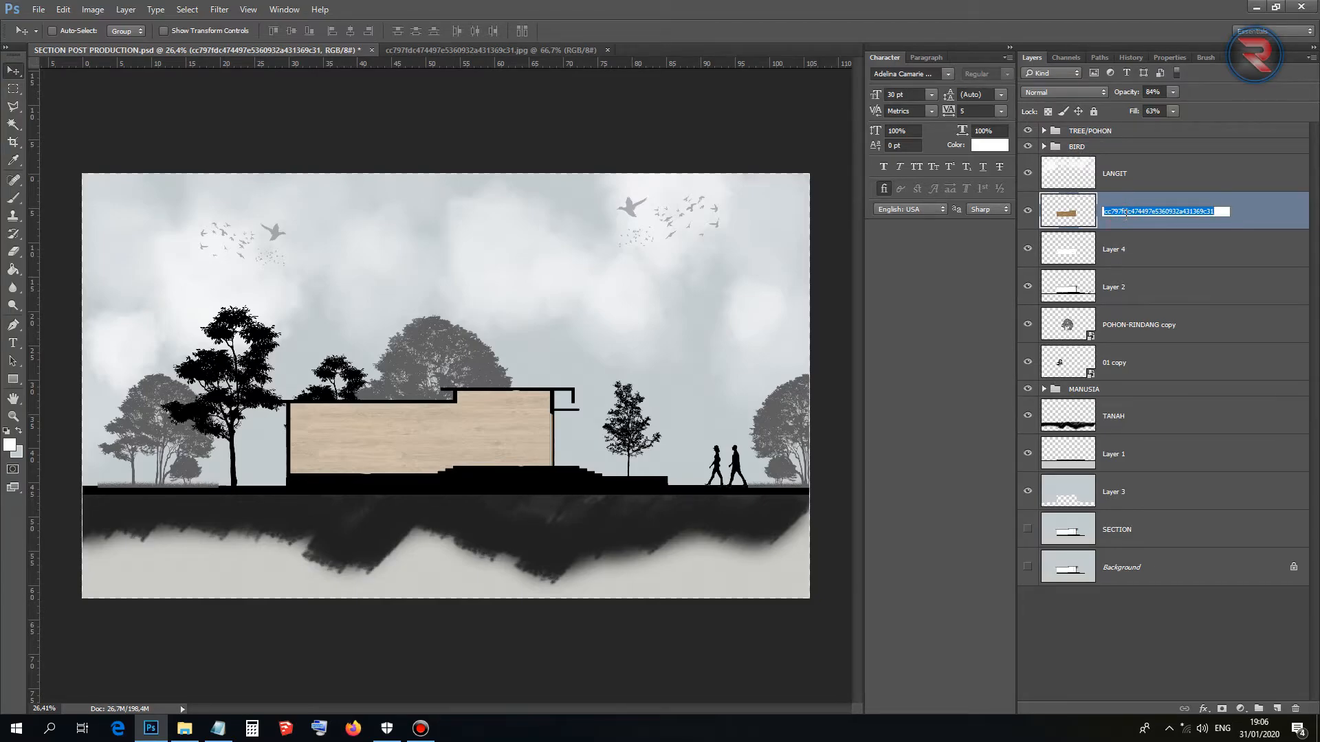
text(DINDIN)
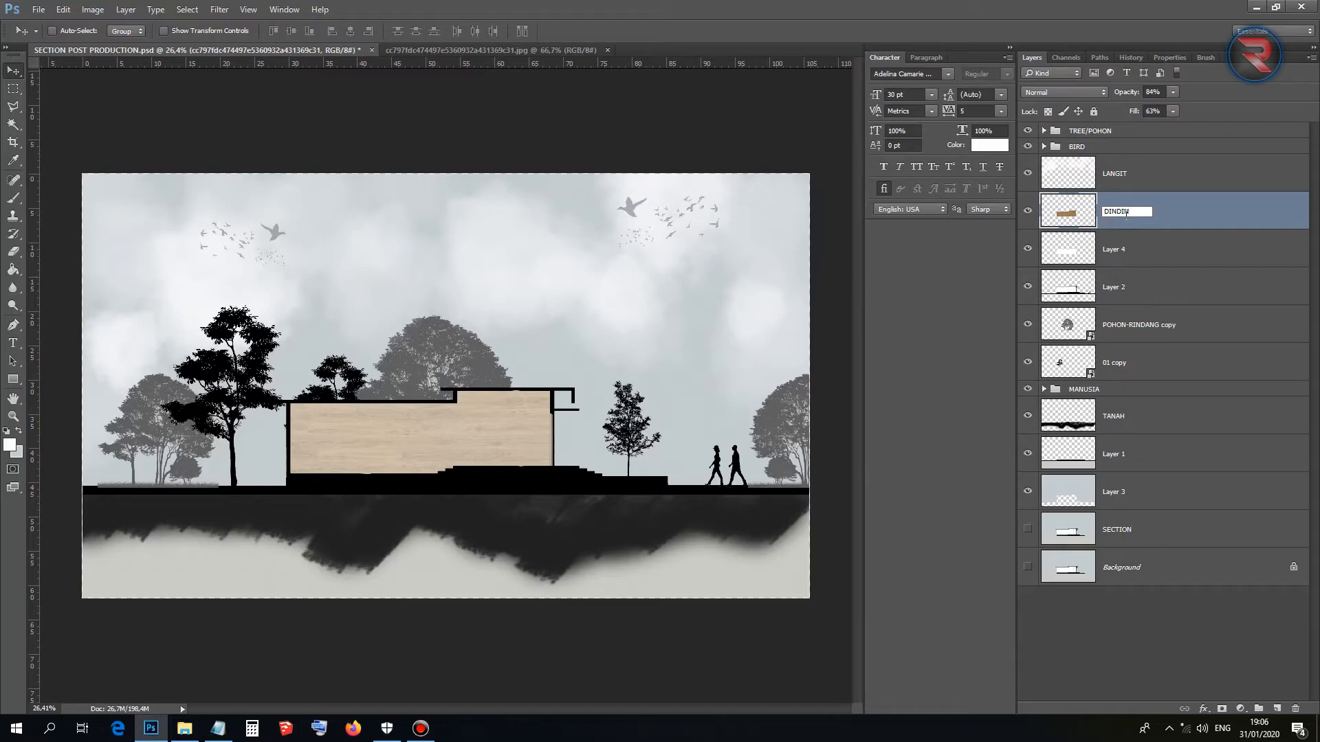
text(G)
key(Return)
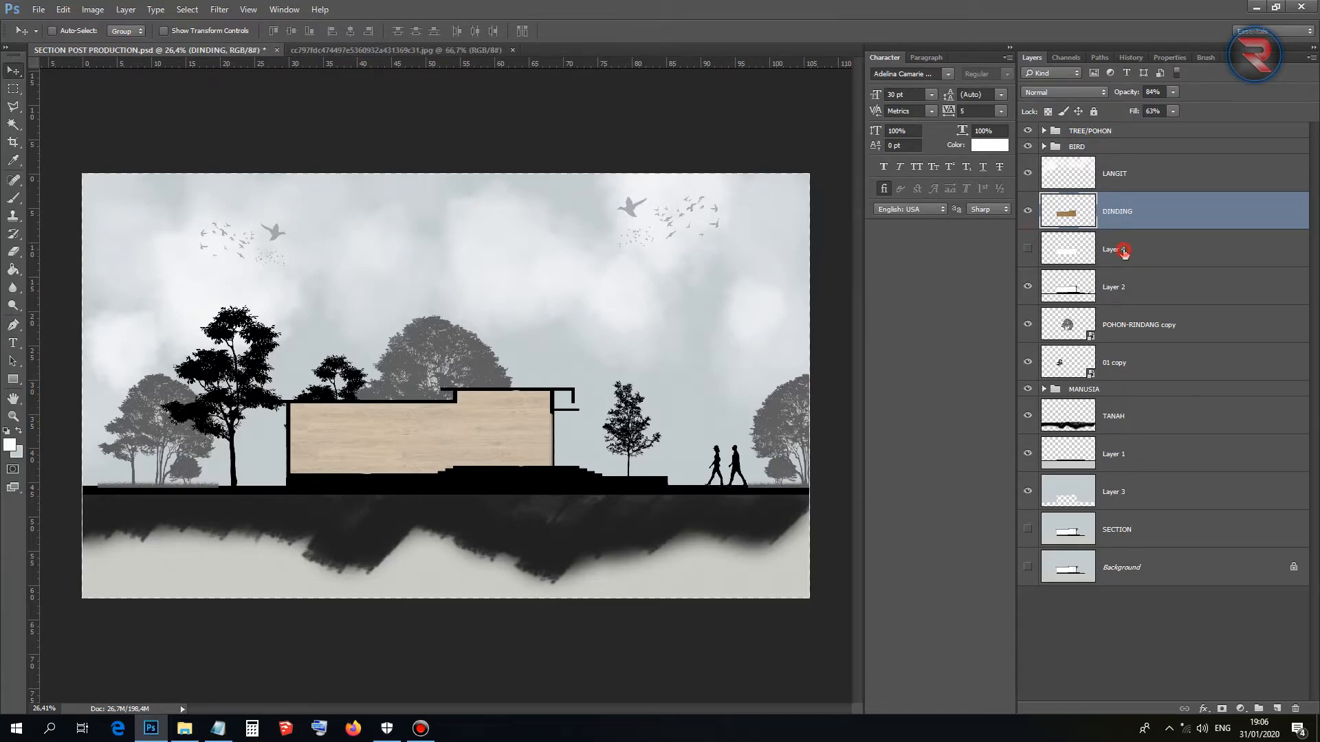
Delete Layer 4 with the white interior and rename Layer 2 as MODEL.
click(1123, 251)
key(Delete)
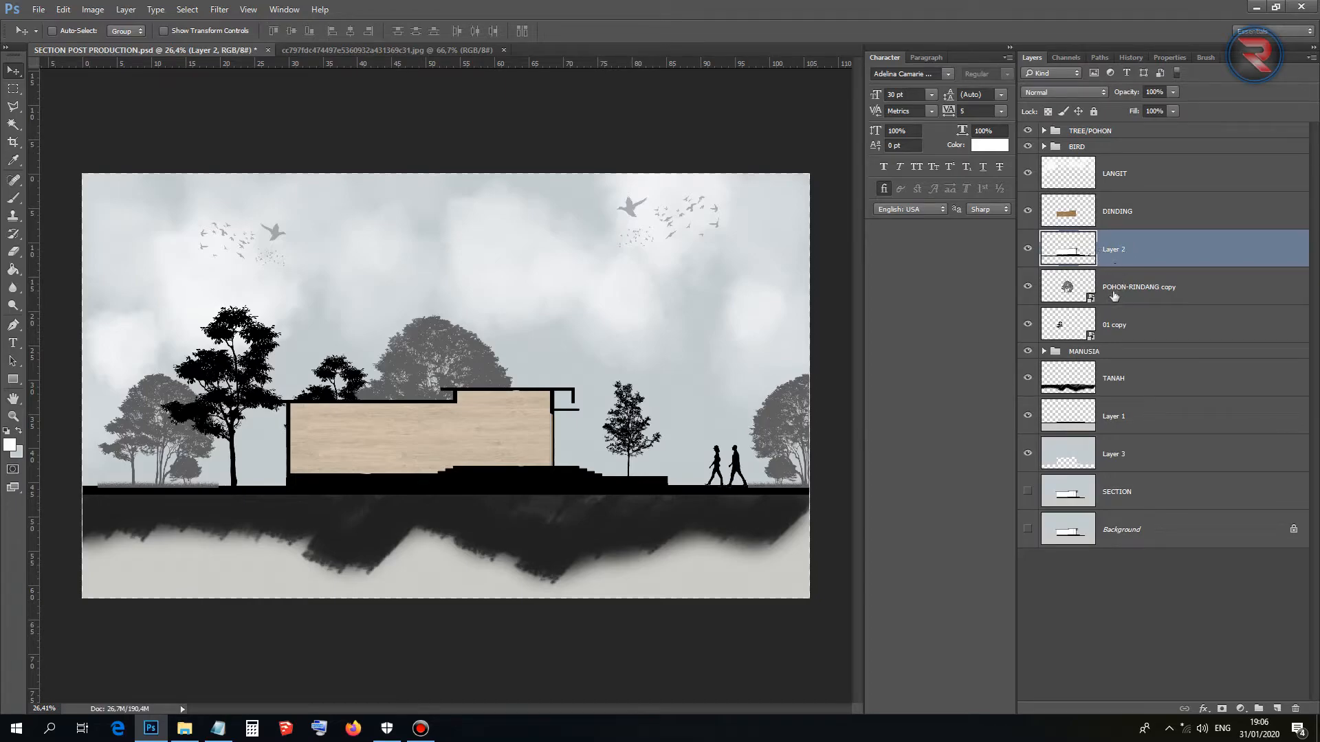
double_click(1119, 251)
key(Return)
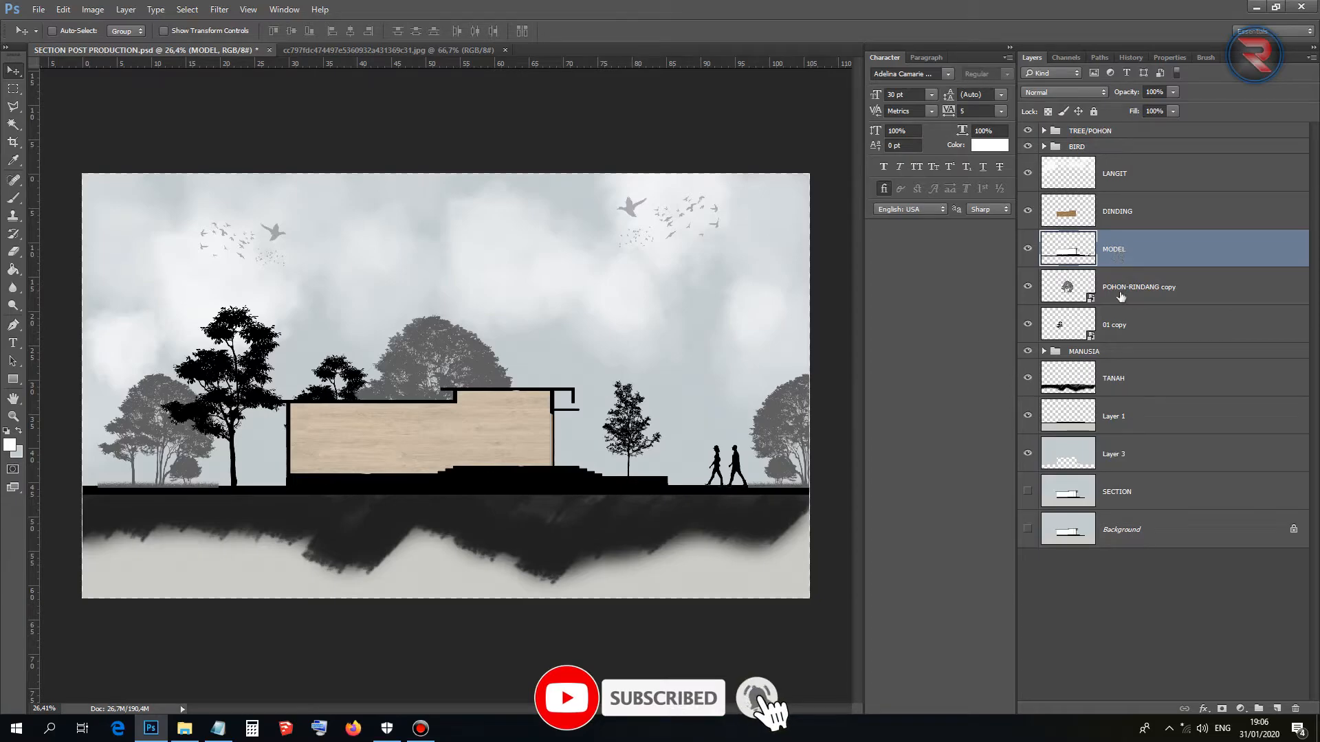
Group the POHON-RINDANG copy and 01 copy tree layers and name the group POHON BLKG.
click(1122, 294)
shift+click(1124, 323)
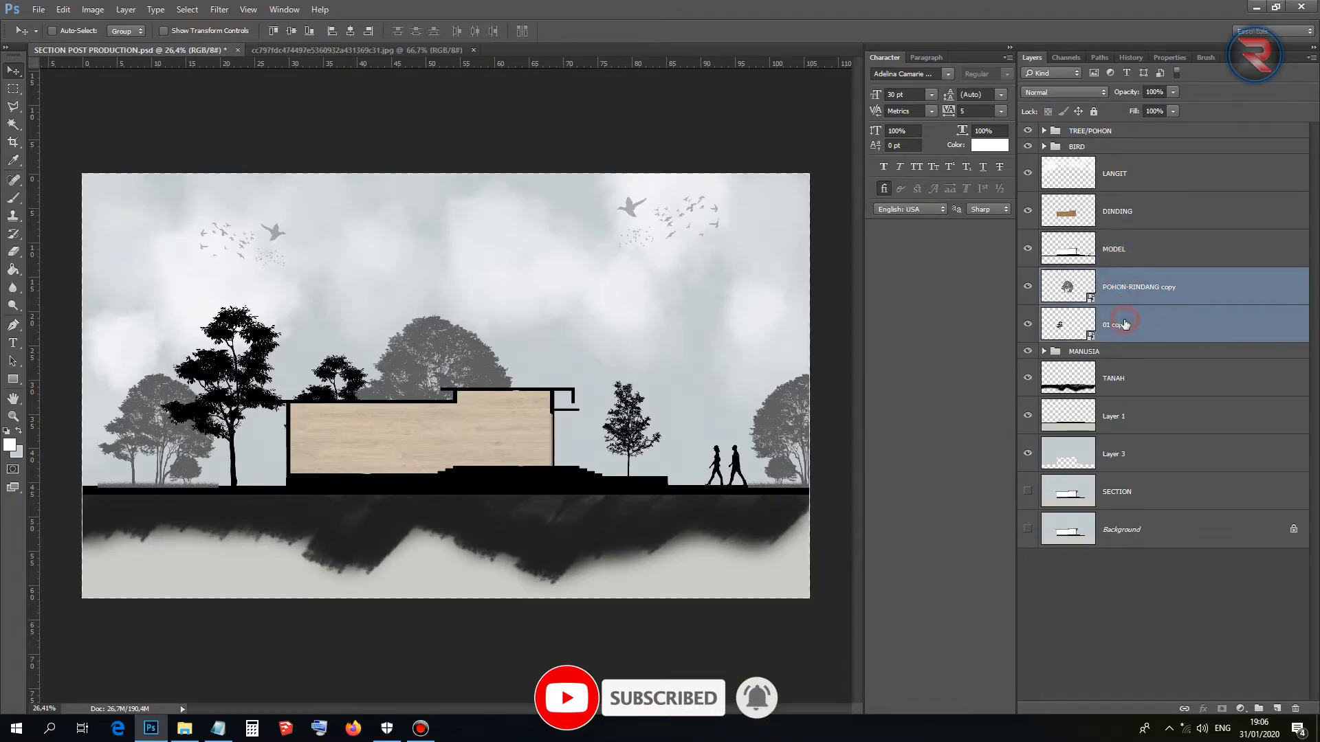
key(ctrl+g)
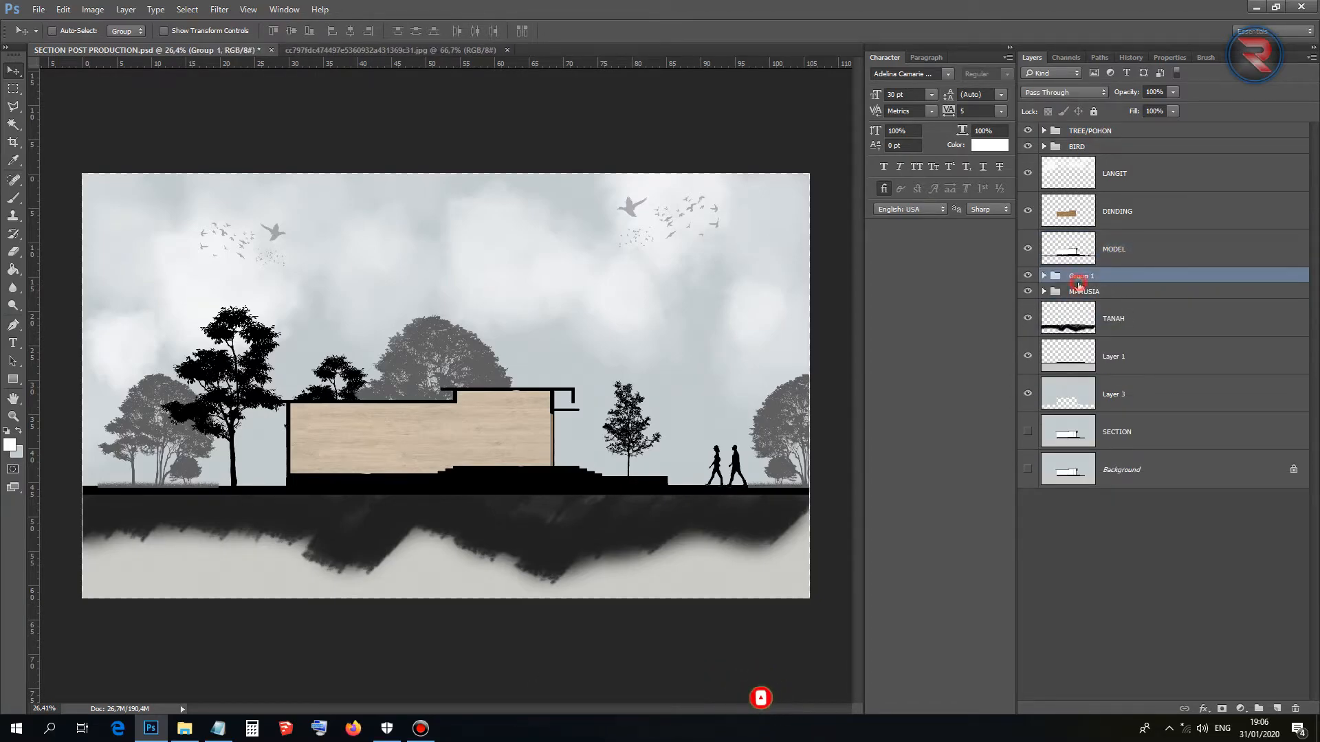
double_click(1080, 282)
click(1193, 242)
double_click(1081, 277)
text(PO)
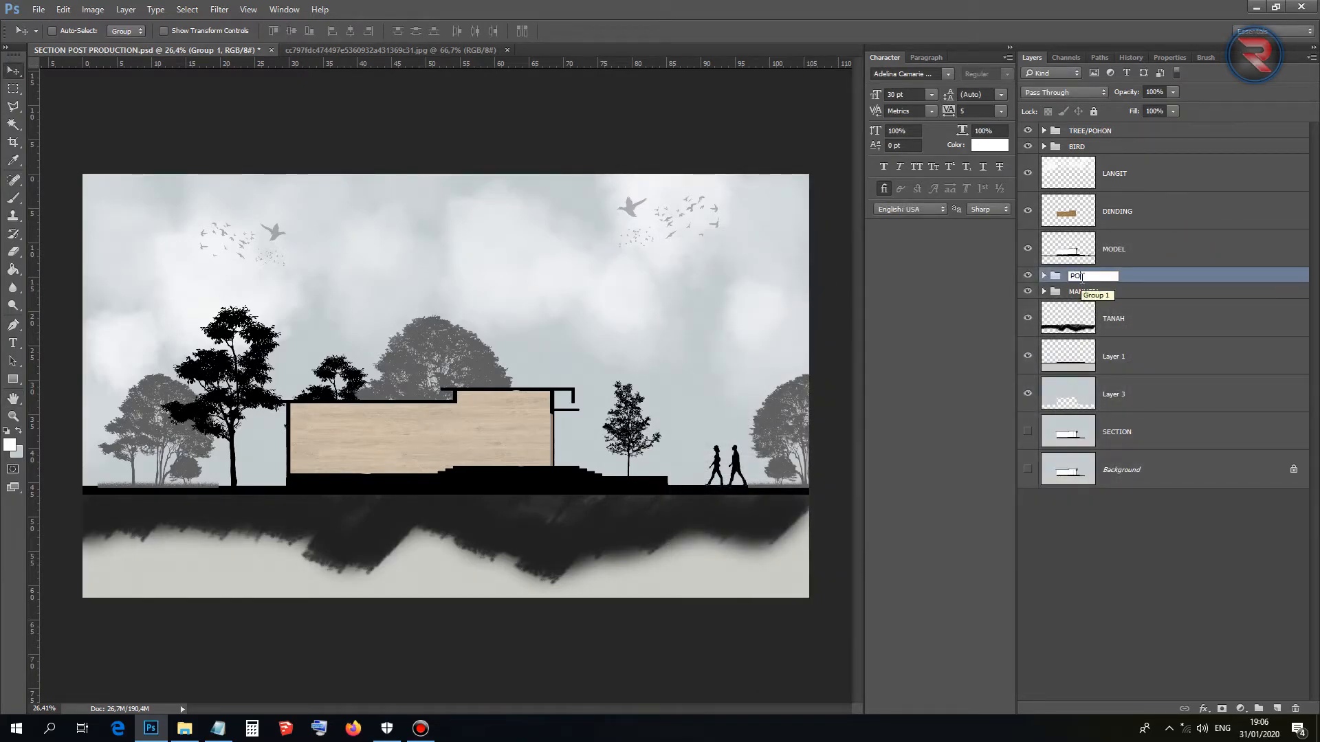
text(HON BLKG)
key(Return)
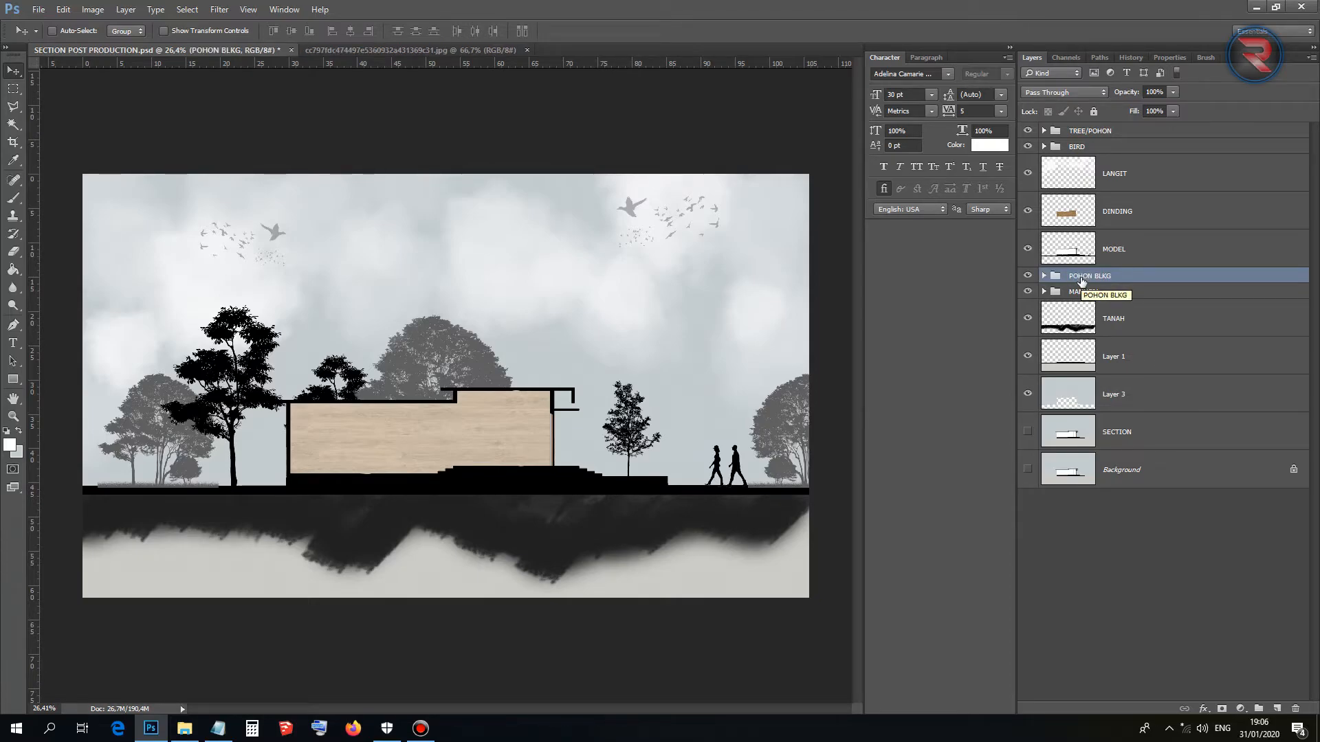
Place the MAN-01 image from the TREE PNG folder above the TREE/POHON group and scale it to about 48%.
click(1086, 136)
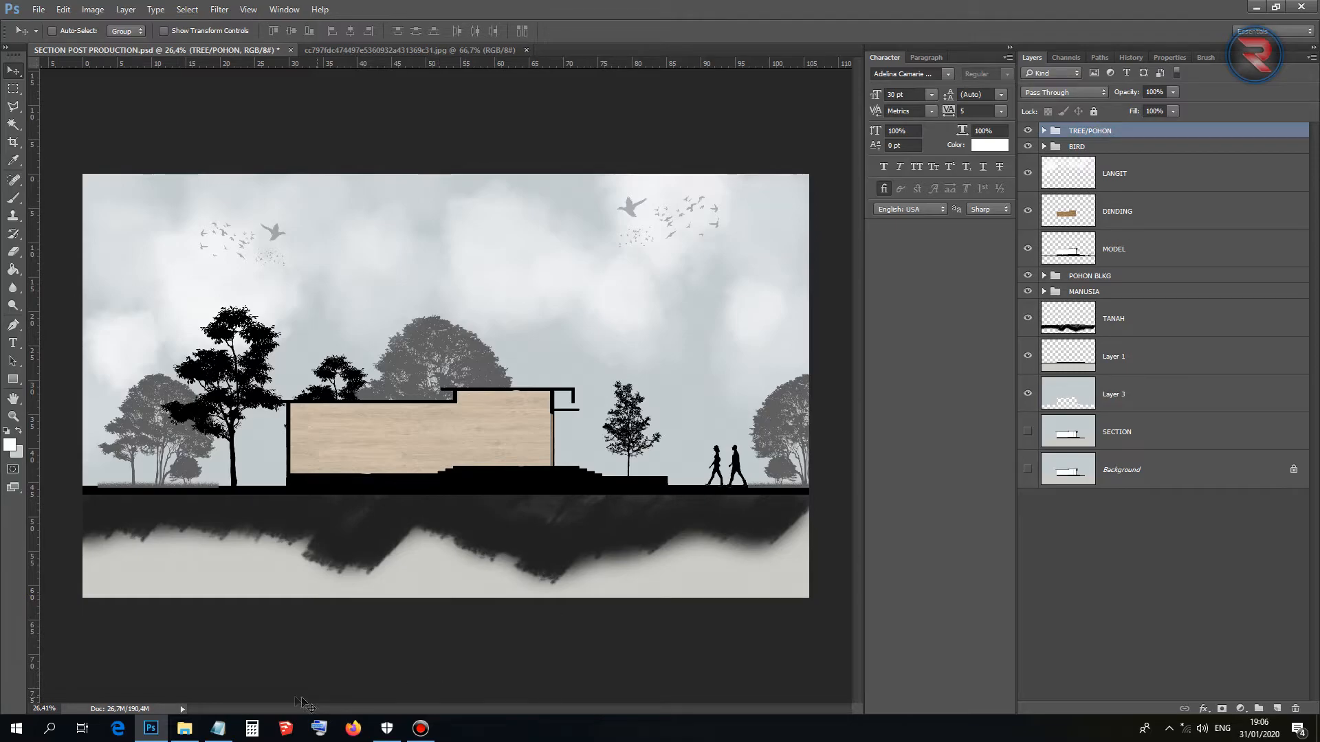
click(184, 728)
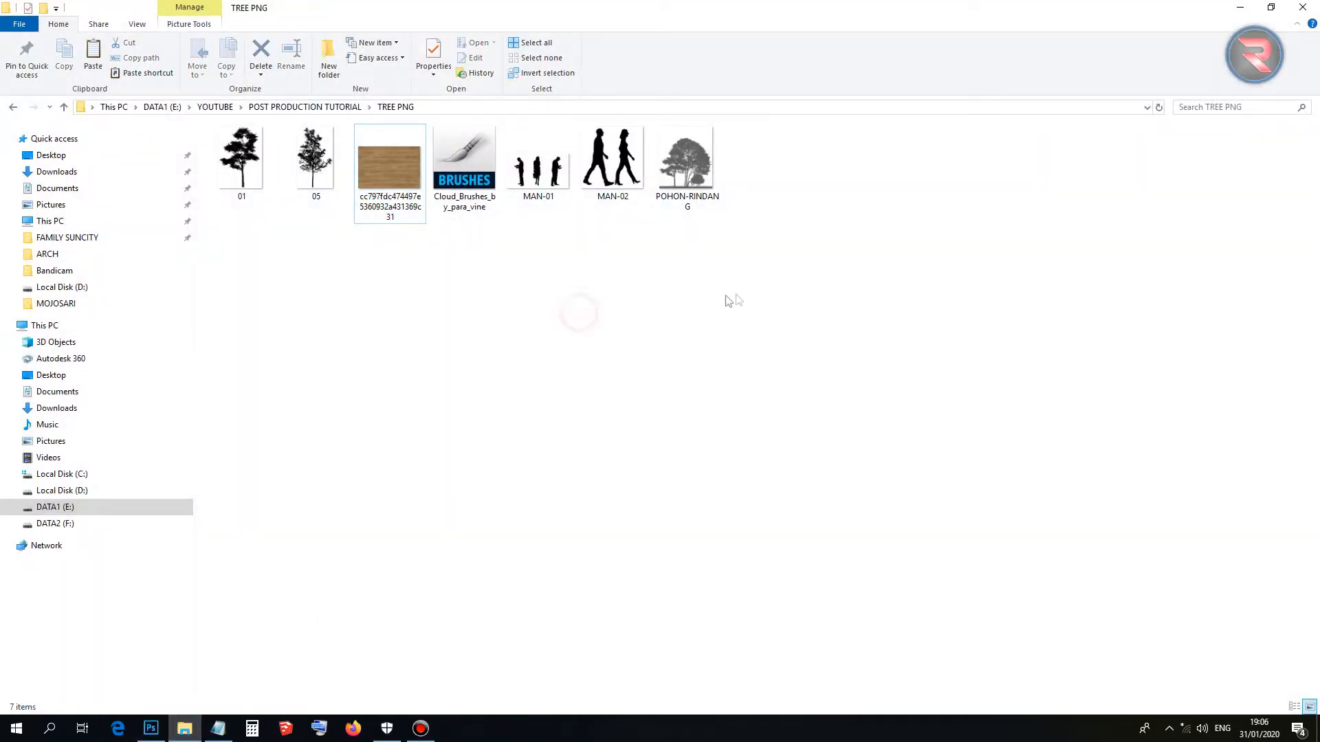
click(537, 171)
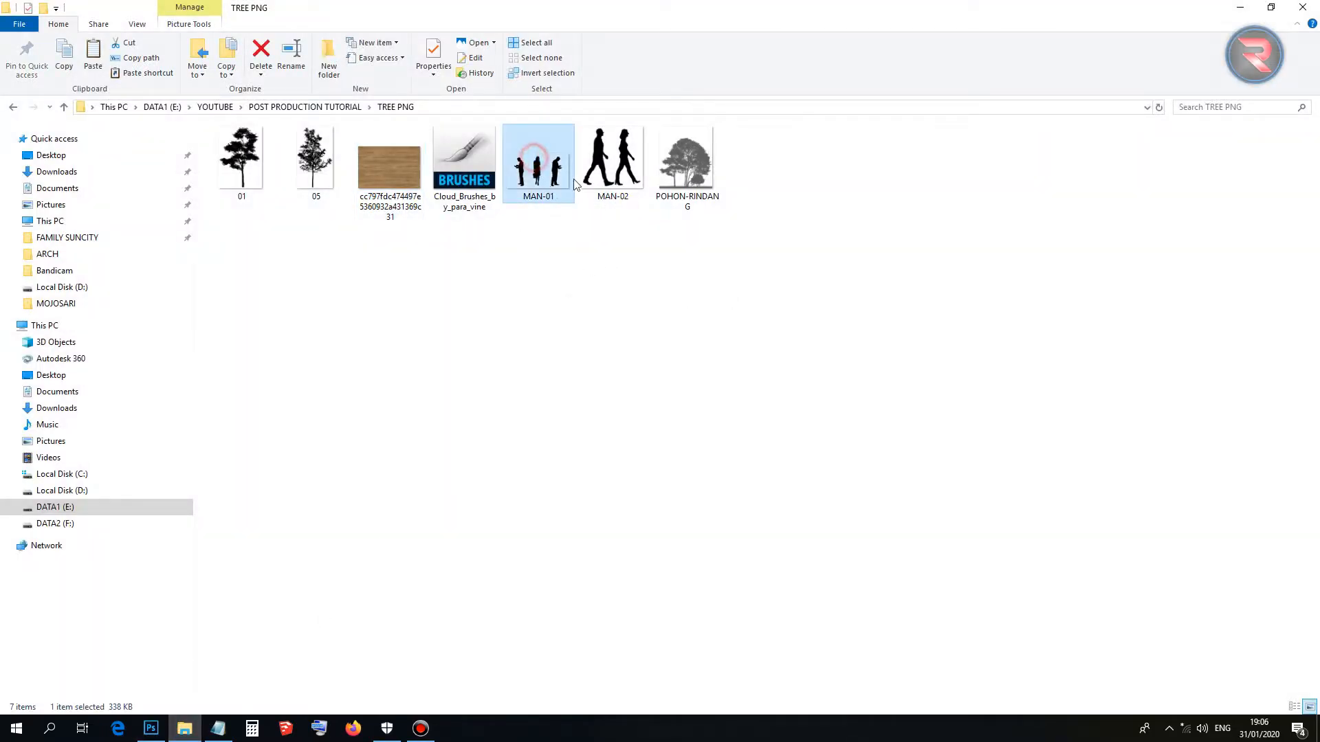
drag(537, 177, 437, 447)
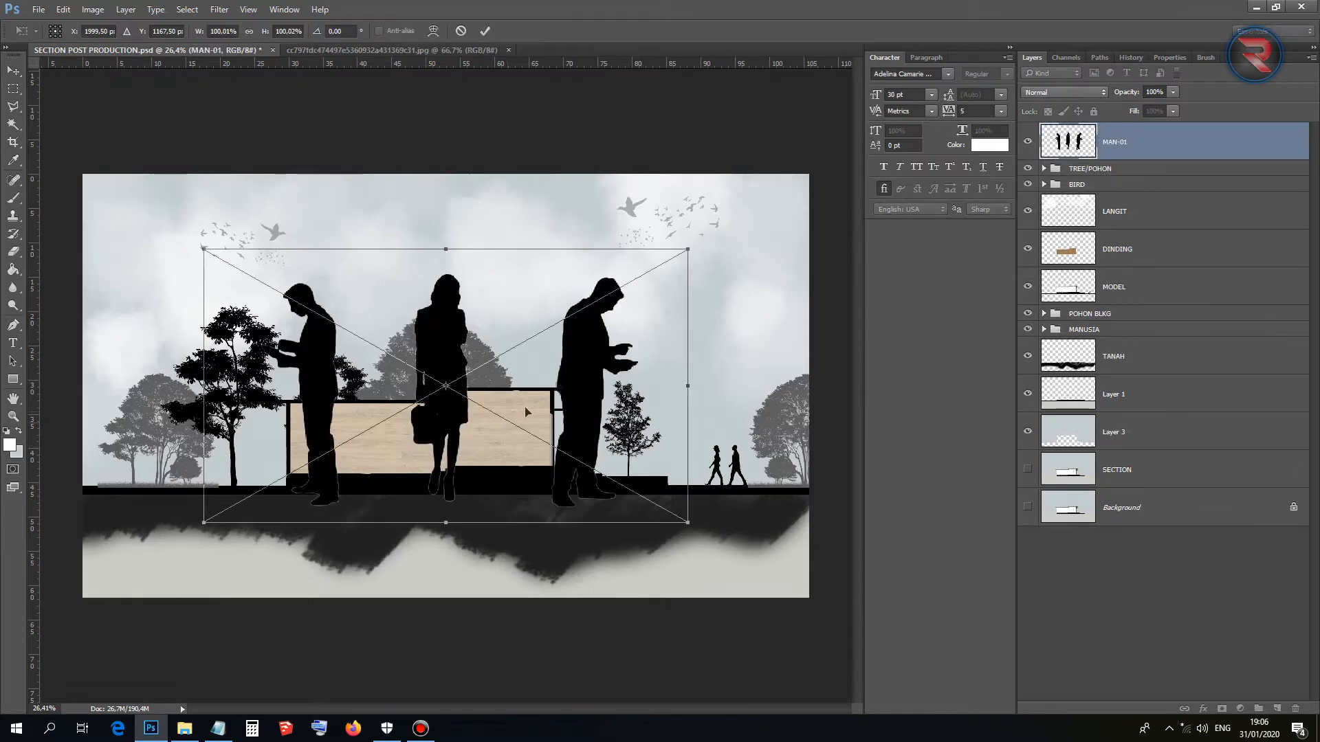
drag(693, 246, 438, 392)
Stand the three MAN-01 figures on the raised floor inside the building, scale them to about 20% and commit the placement.
scroll(263, 522, up, 5)
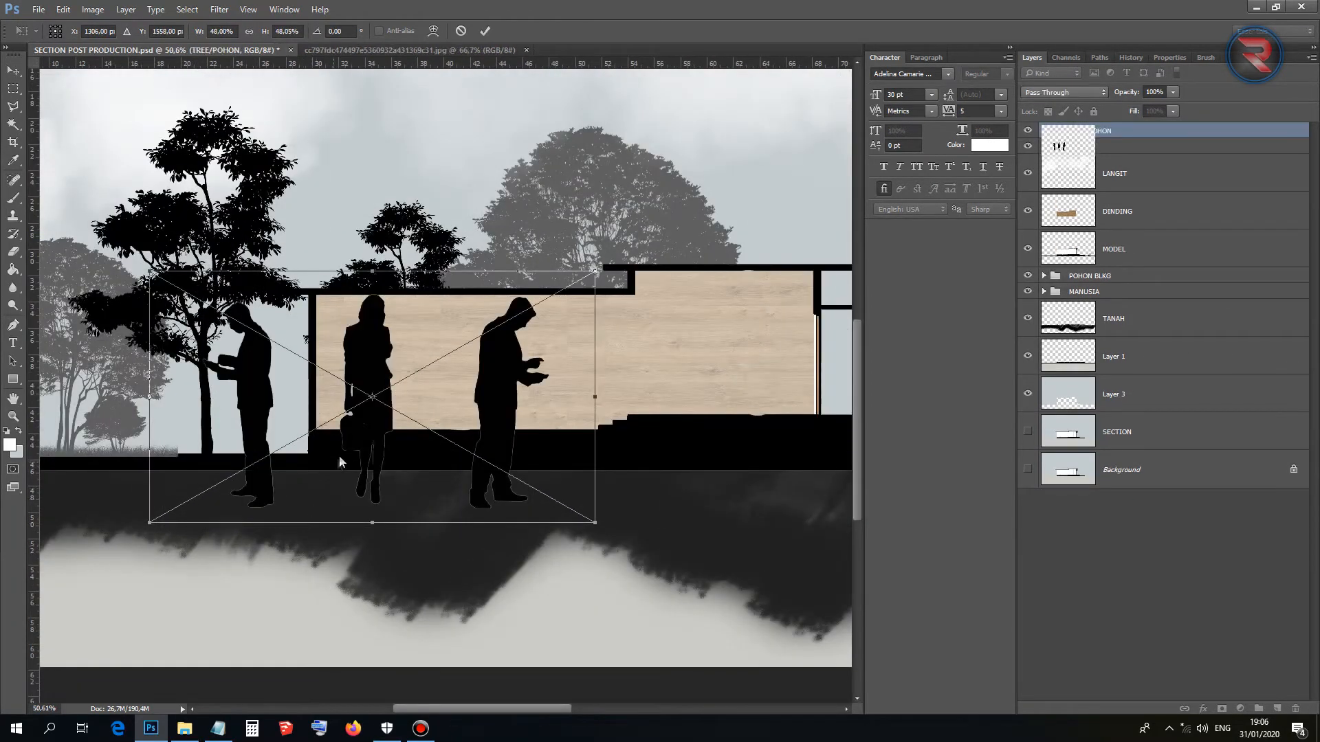
drag(454, 416, 729, 343)
scroll(517, 343, down, 2)
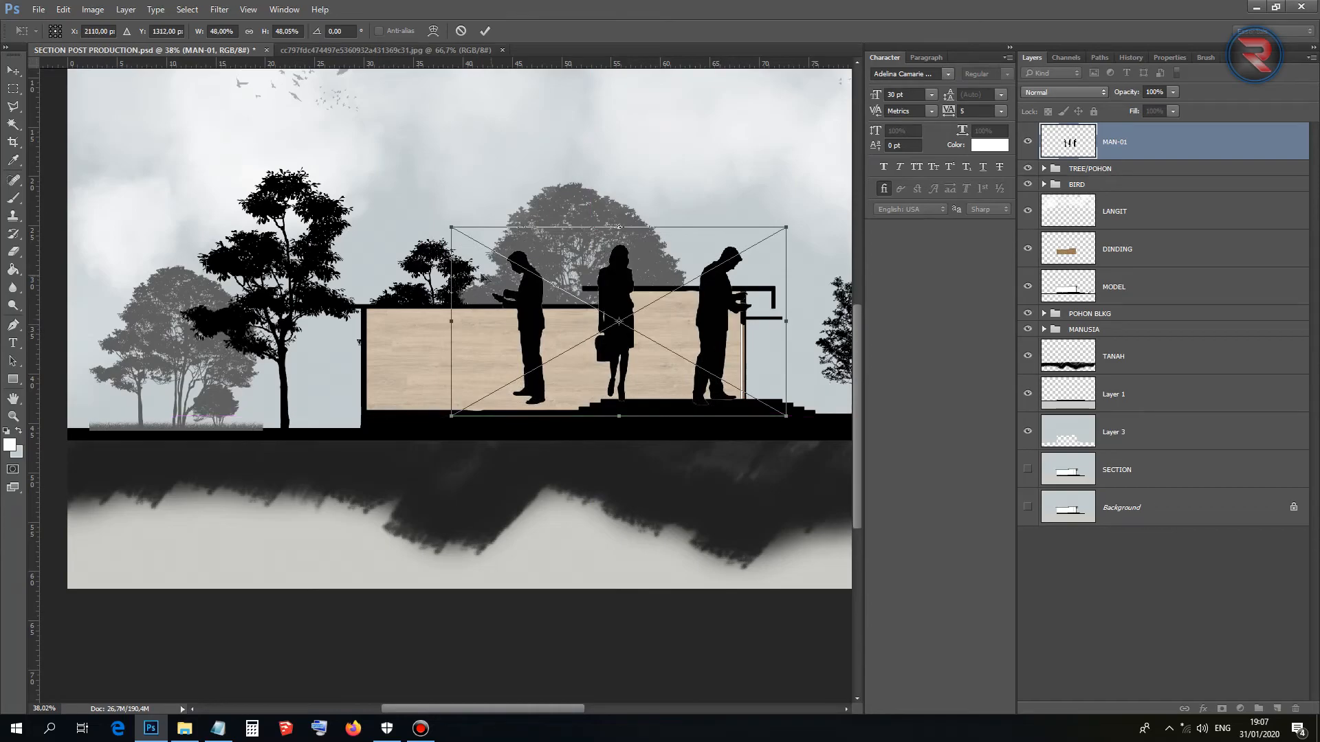
drag(450, 224, 636, 330)
scroll(746, 403, up, 2)
scroll(740, 402, up, 1)
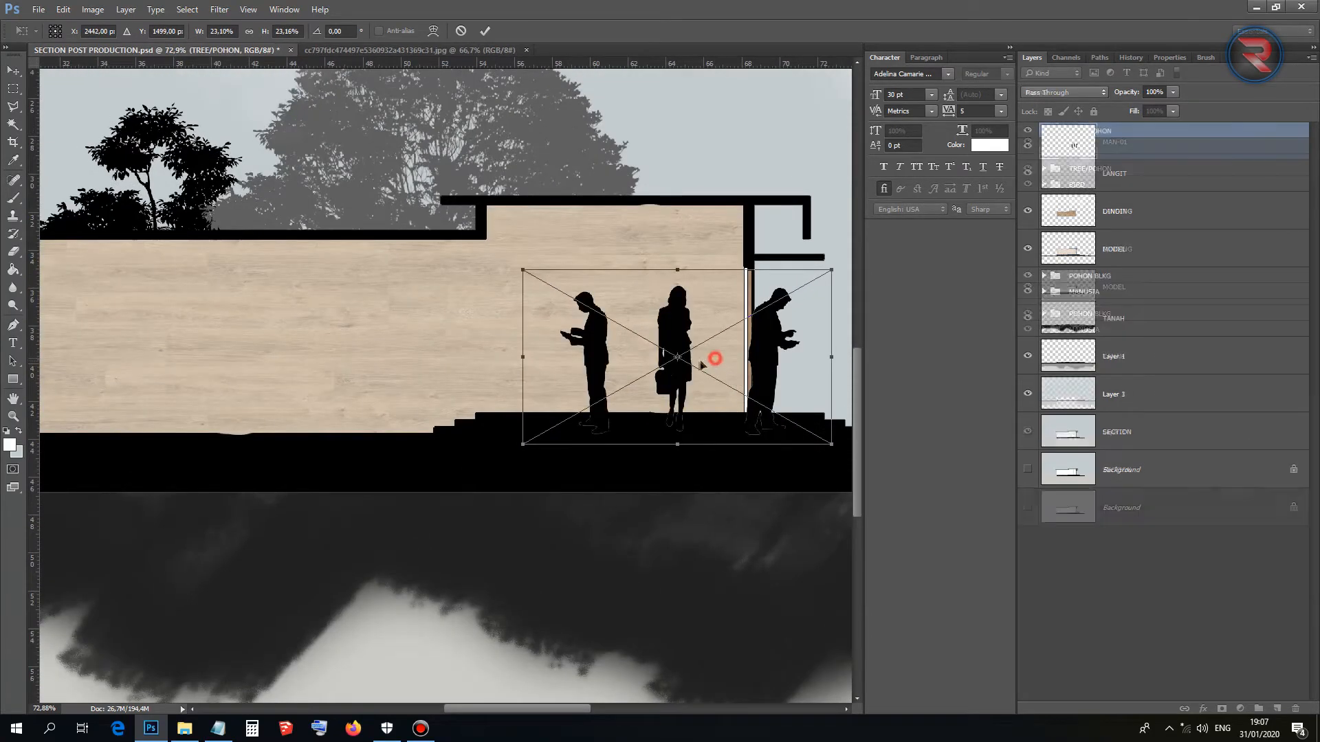
drag(670, 400, 634, 384)
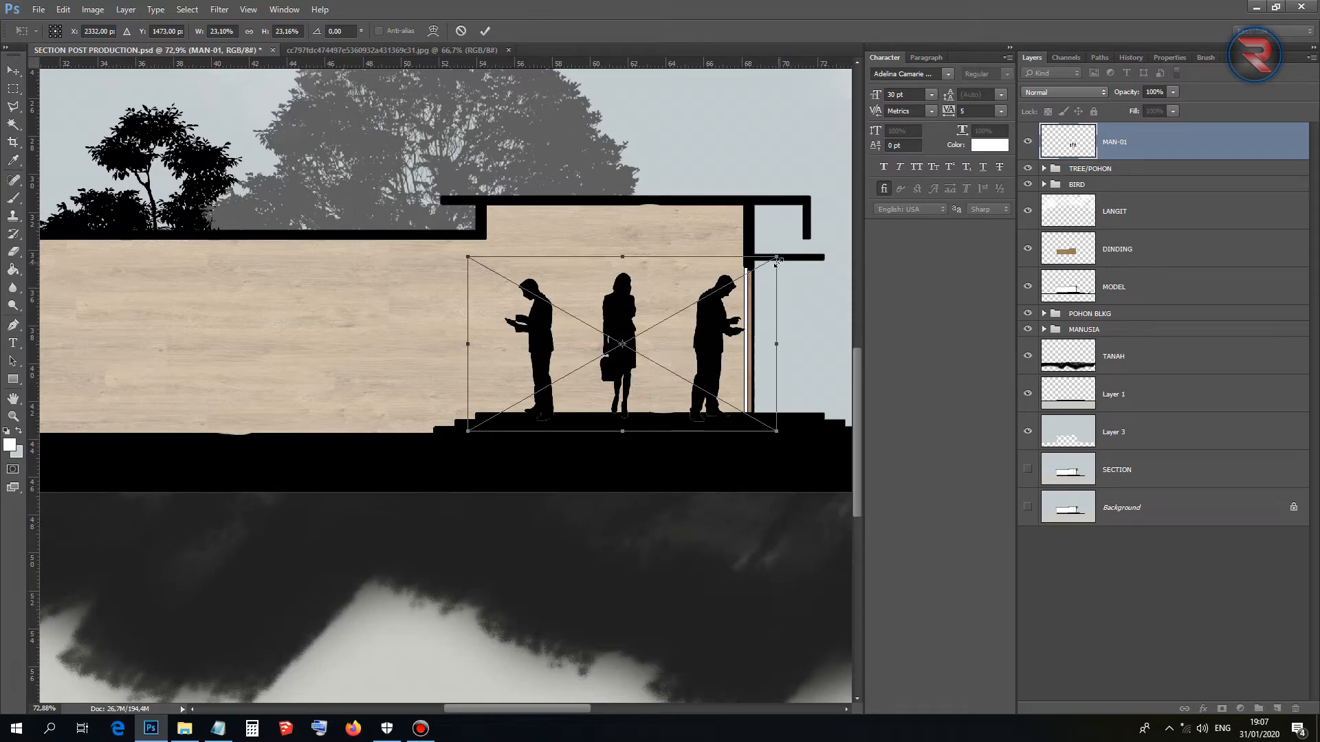
drag(774, 259, 733, 284)
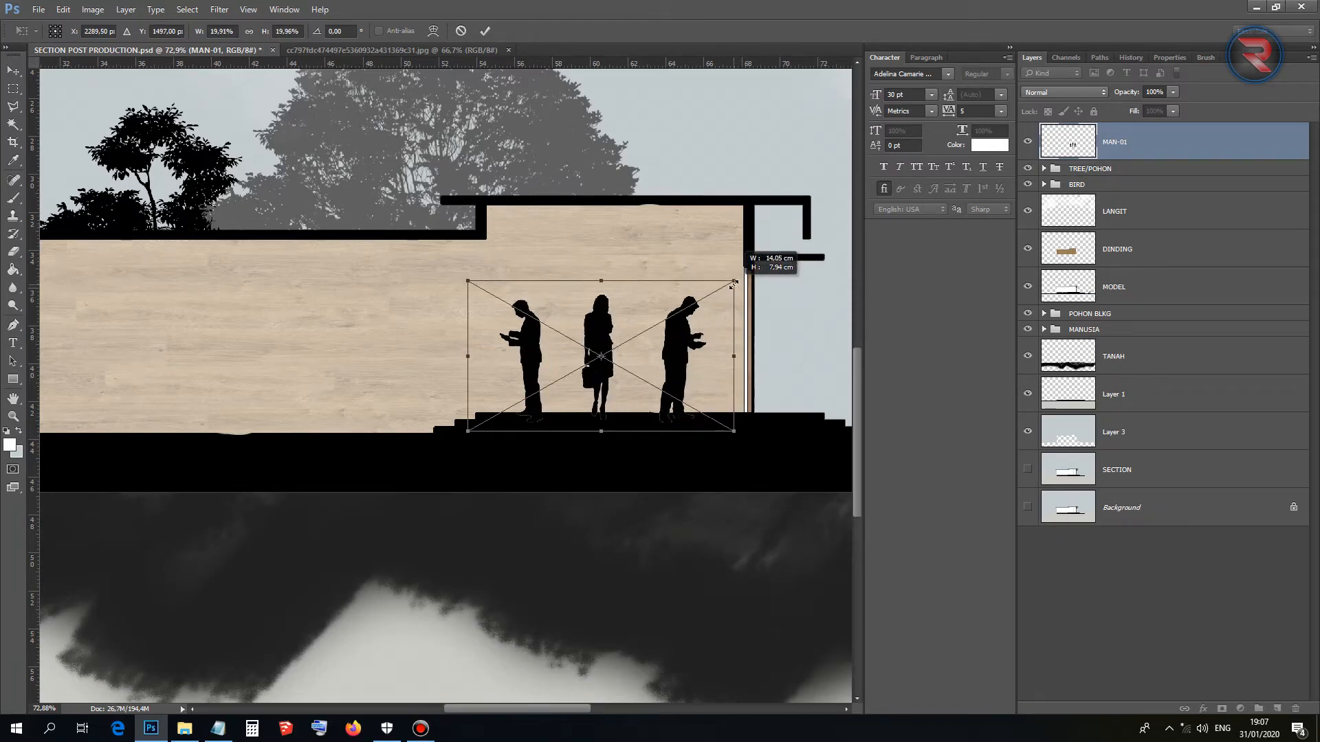
click(484, 31)
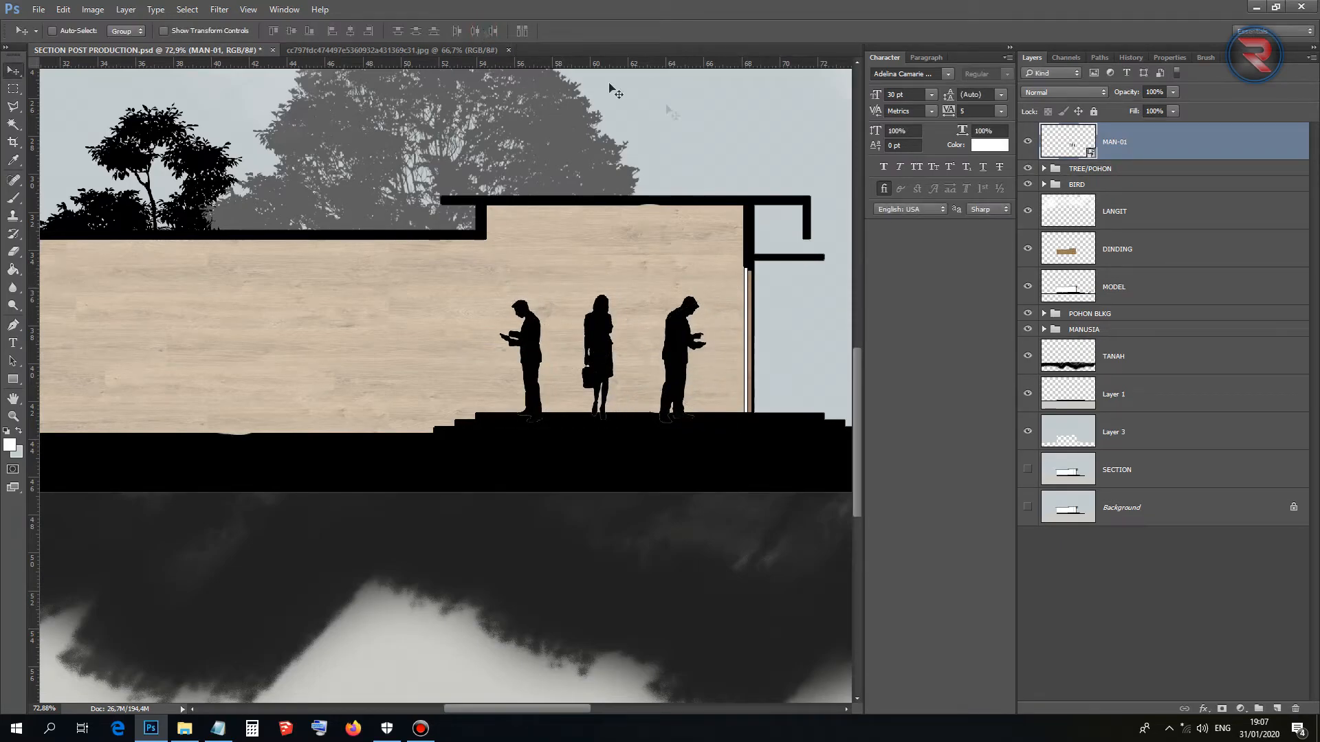
Rasterize the MAN-01 layer and erase its rightmost standing man.
right_click(1078, 150)
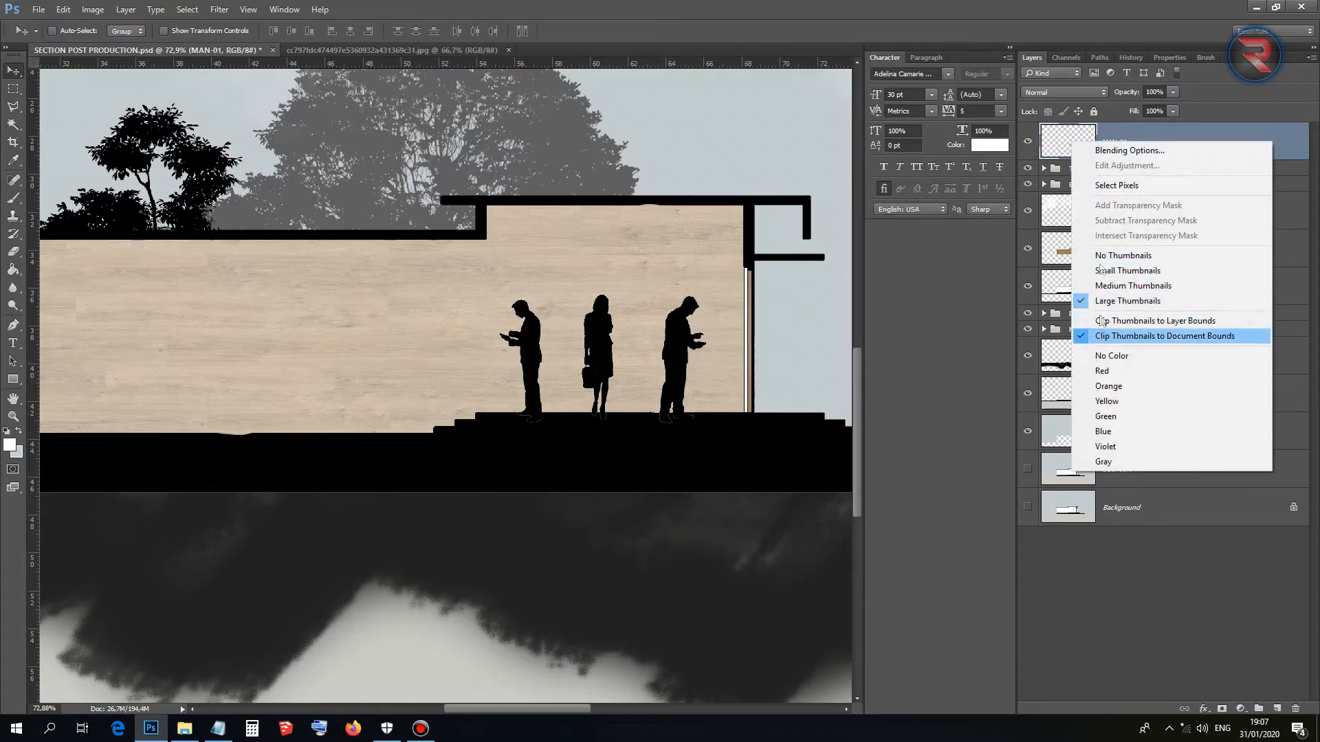
right_click(1125, 127)
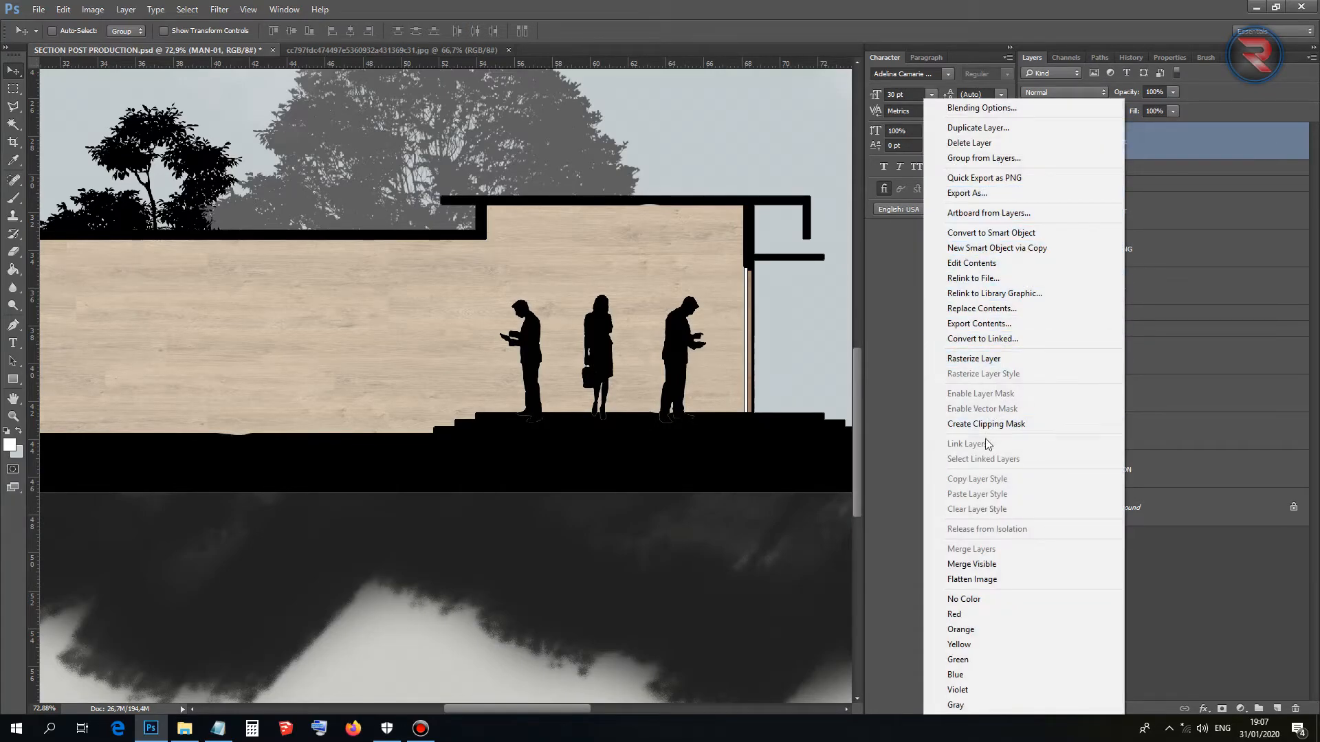
click(981, 363)
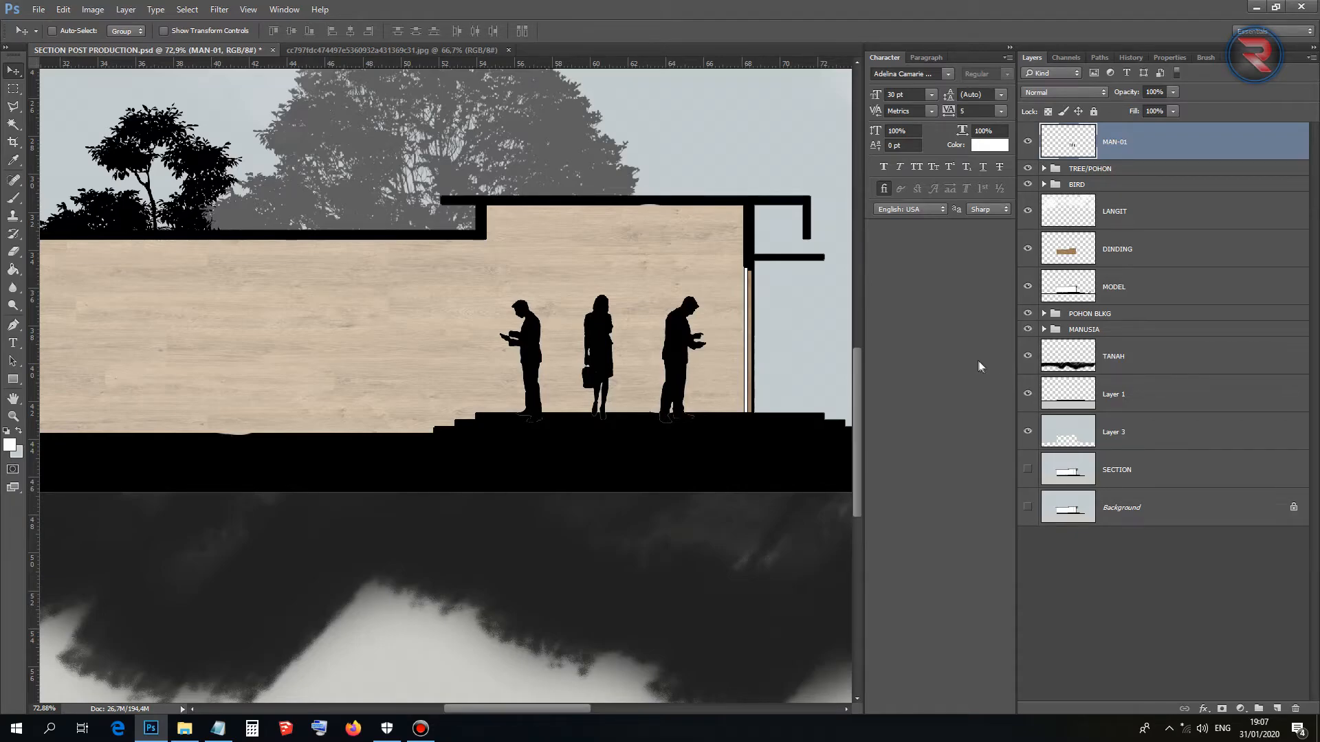
click(13, 251)
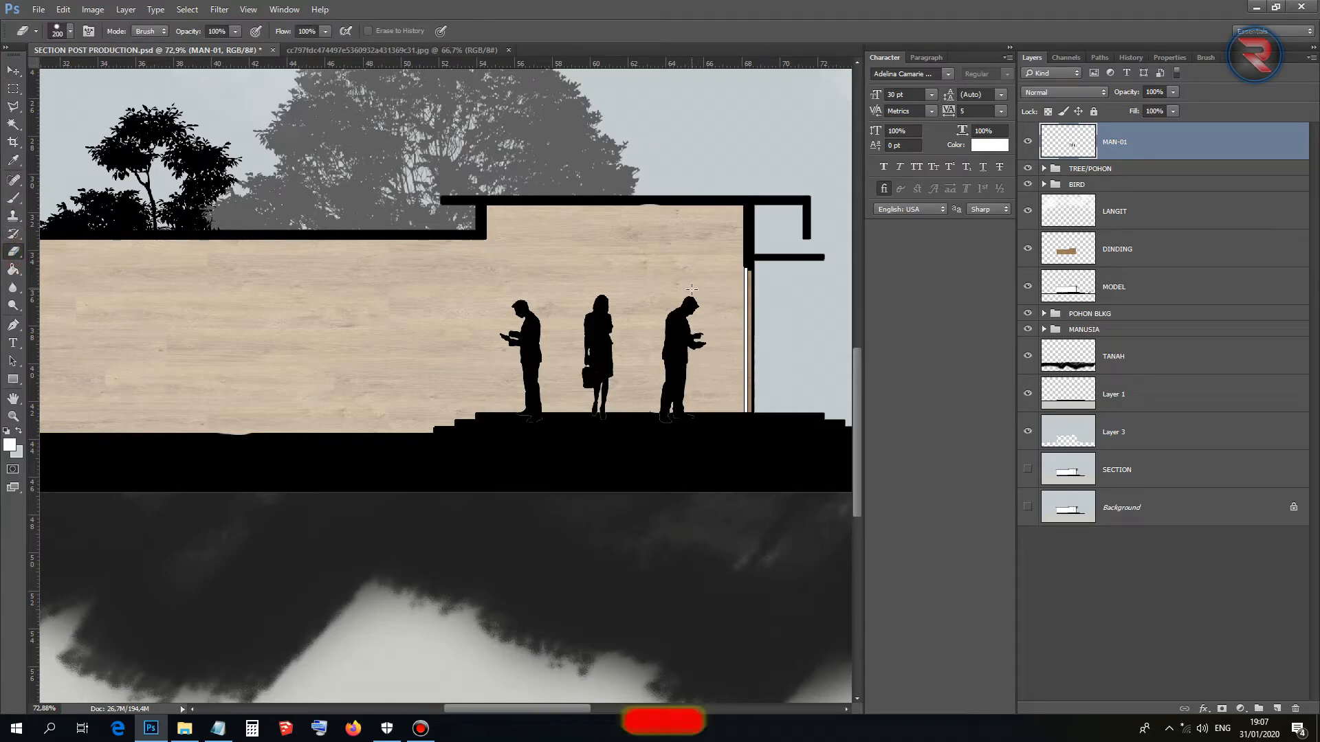
drag(683, 271, 687, 442)
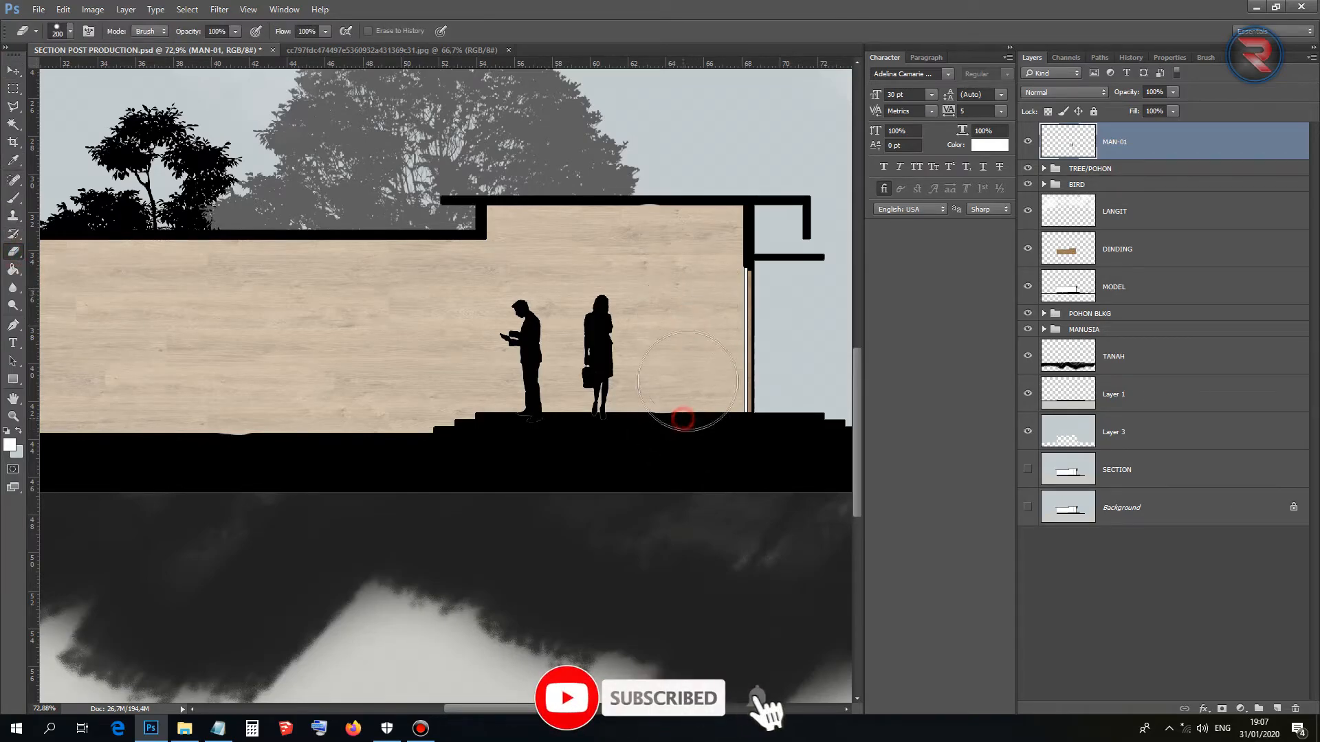
click(14, 126)
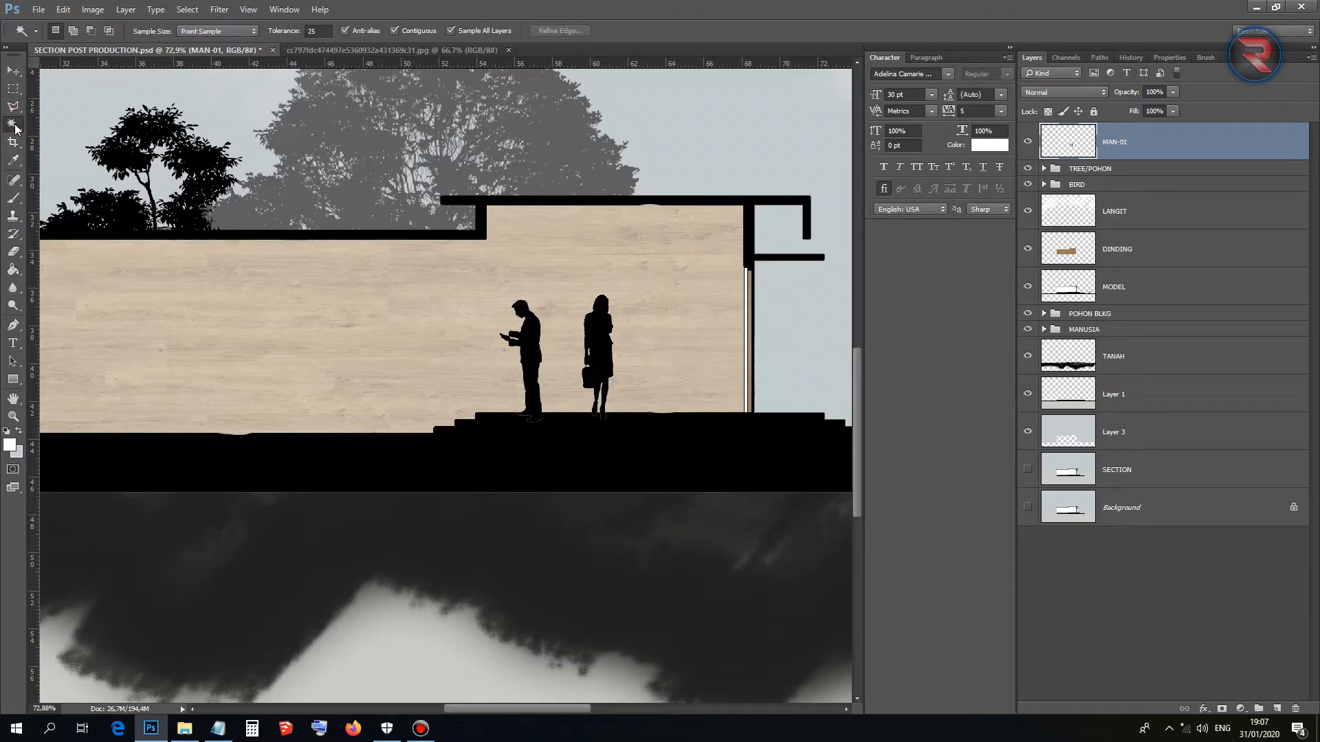
click(523, 346)
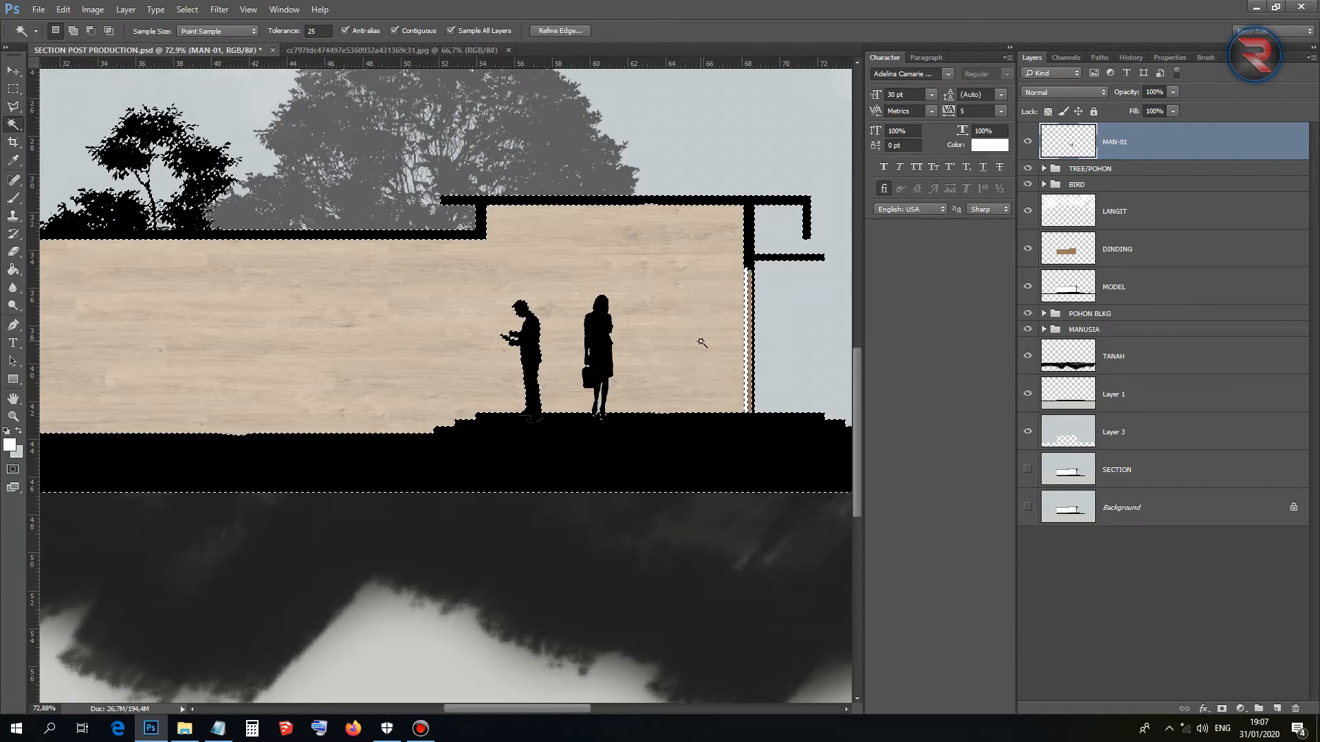
key(ctrl+d)
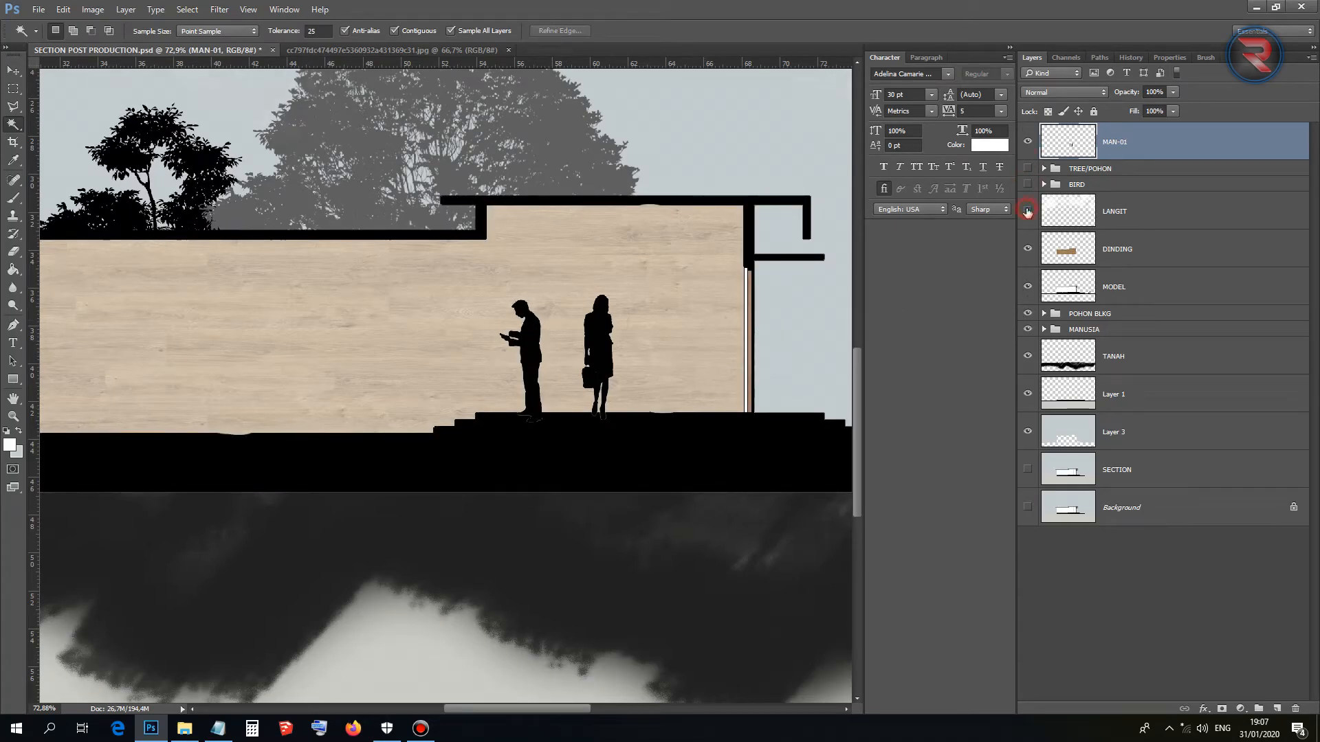
Hide all visible layers and groups except MAN-01 and Layer 3 to isolate the two remaining figures.
drag(1027, 268, 1027, 395)
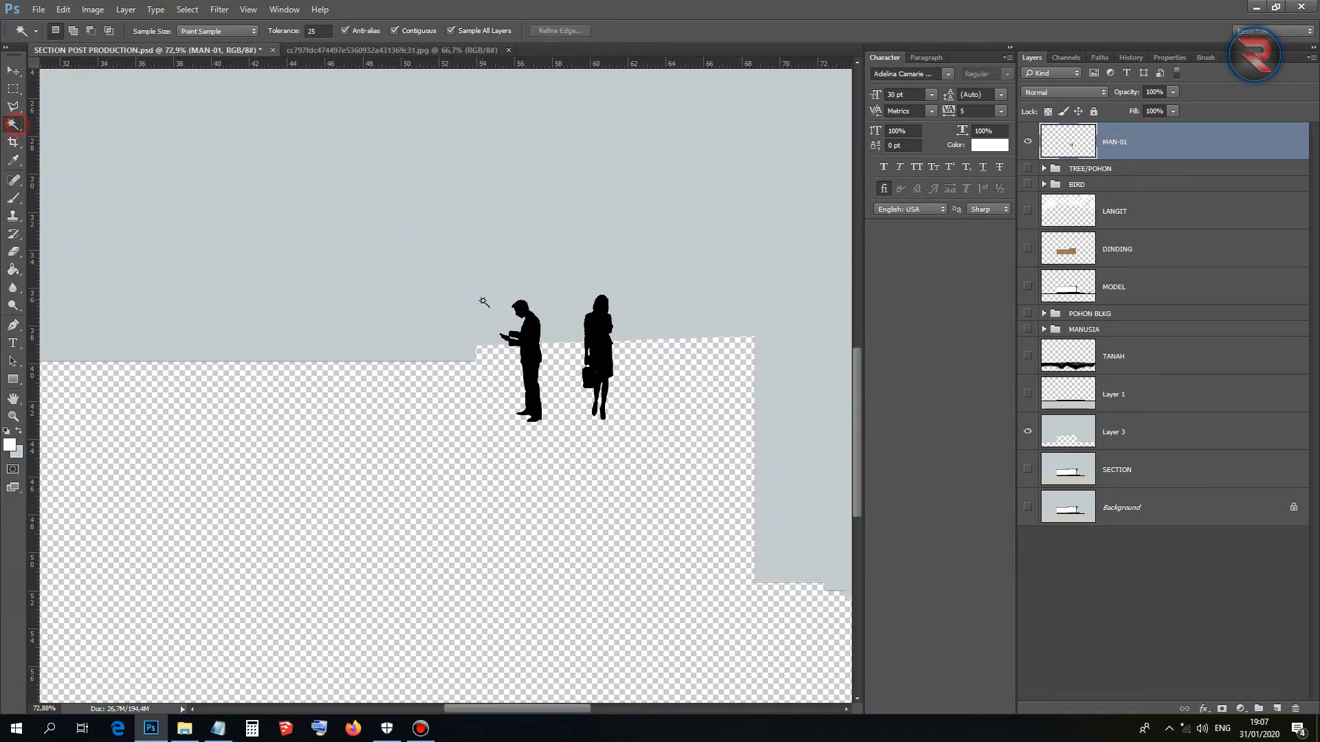
Separate the standing man in MAN-01 onto his own new layer, leaving the woman on MAN-01.
click(528, 347)
key(ctrl+j)
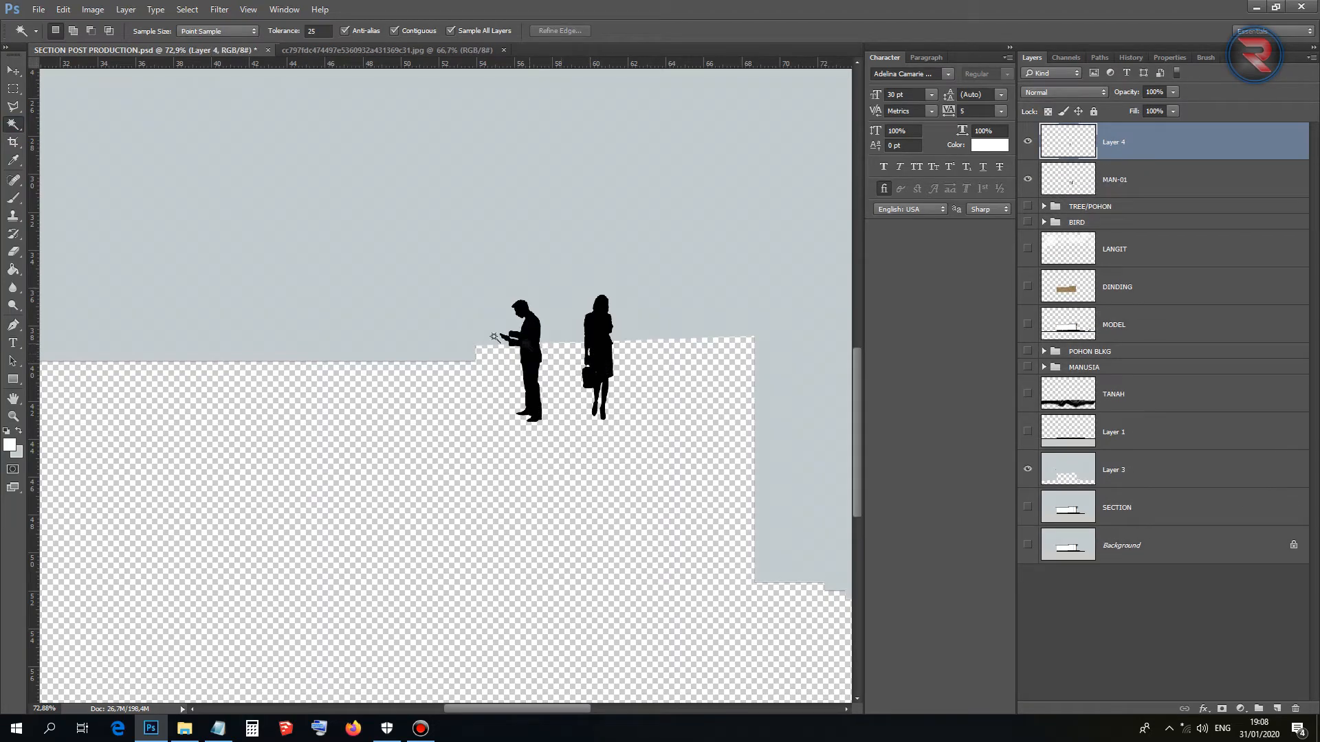
click(1127, 180)
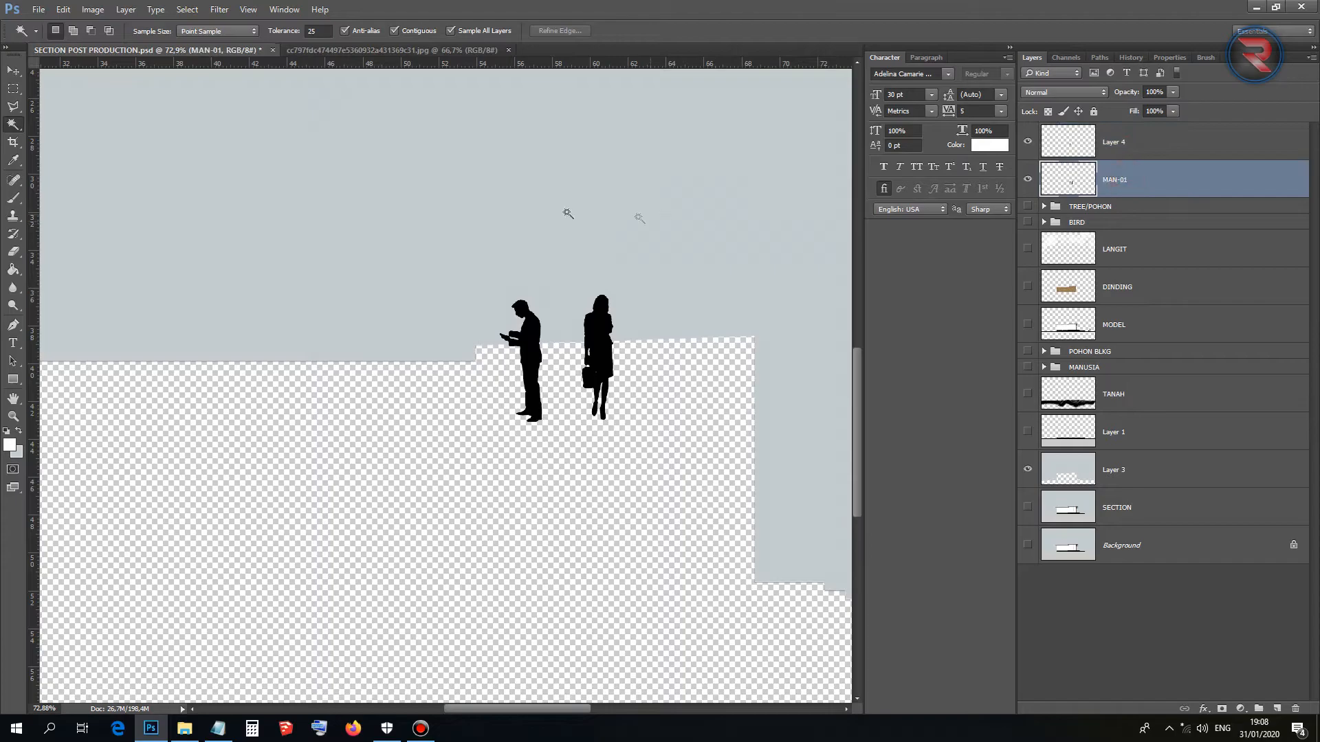
click(13, 251)
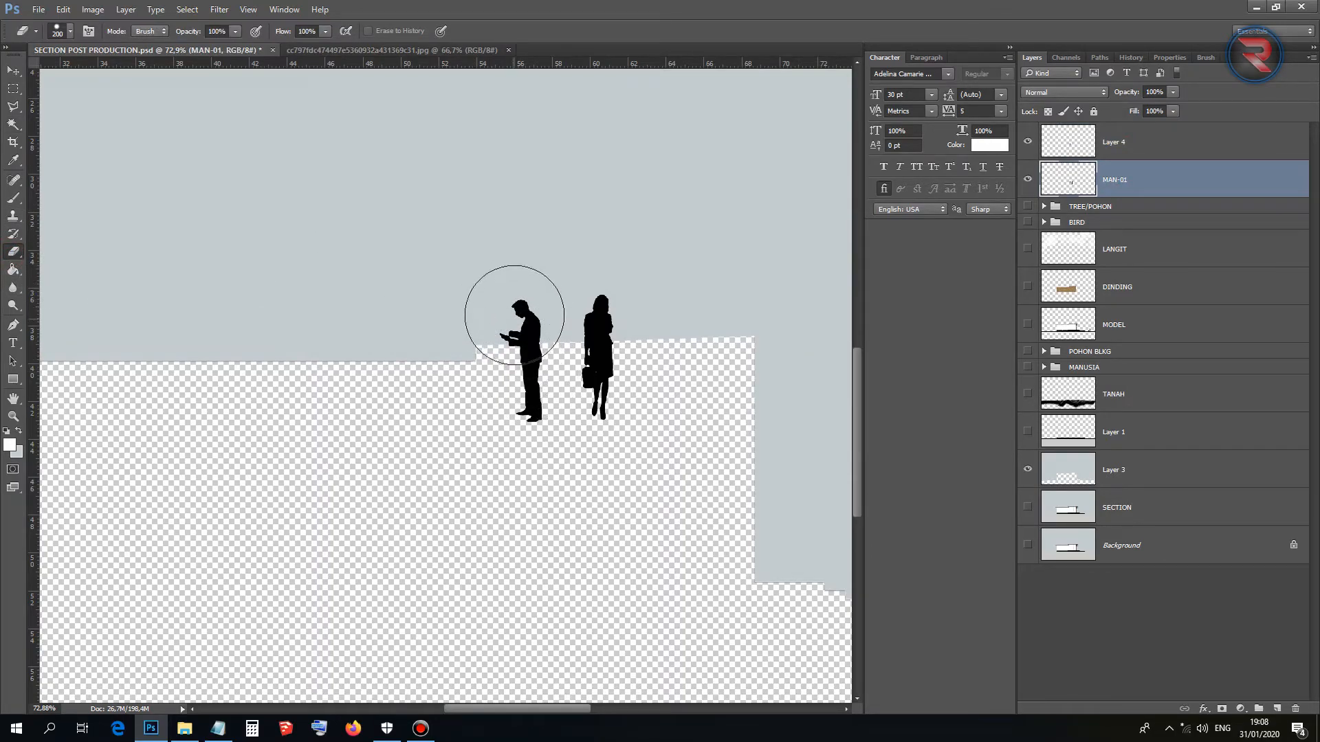
Show the MODEL, POHON BLKG, DINDING, LANGIT, BIRD and TREE/POHON layers and groups again.
click(1028, 142)
click(1028, 142)
click(1028, 323)
drag(1028, 349, 1027, 202)
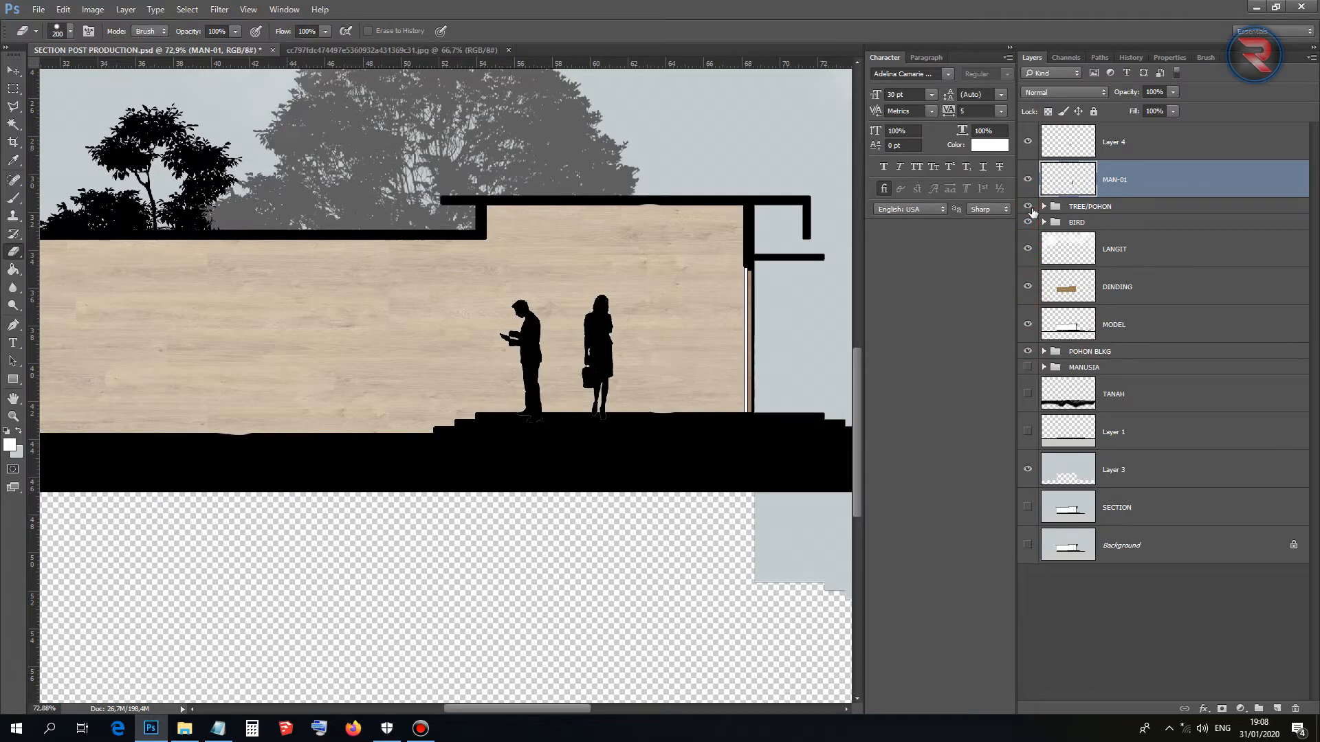
Move the man on Layer 4 away from the woman and stand him on the lower floor inside the building.
click(1081, 140)
key(v)
drag(352, 295, 119, 315)
scroll(264, 386, down, 5)
mouse_move(236, 382)
mouse_down()
mouse_move(218, 388)
mouse_move(240, 377)
mouse_up()
key(ctrl+z)
scroll(238, 392, up, 4)
scroll(242, 398, up, 7)
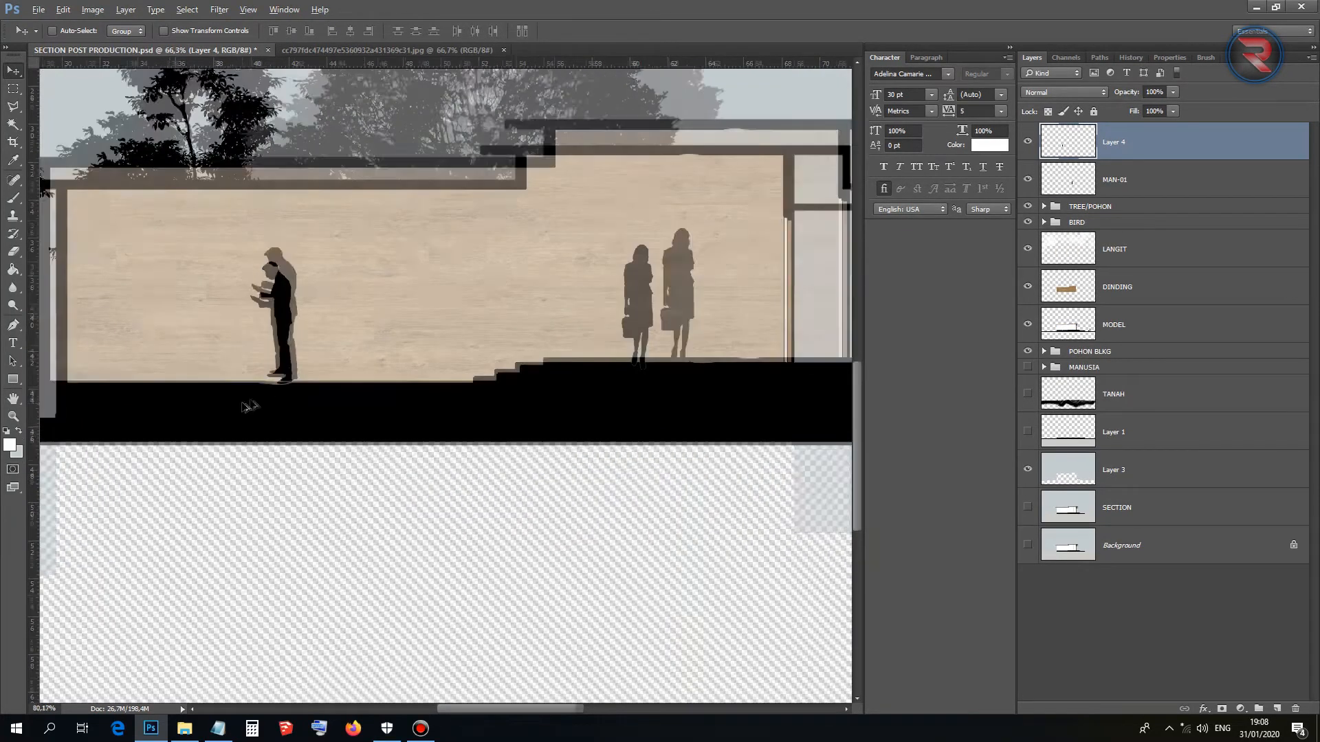
Flip the man on Layer 4 horizontally so he faces the woman, and lower him slightly into the floor.
key(ctrl+t)
right_click(299, 266)
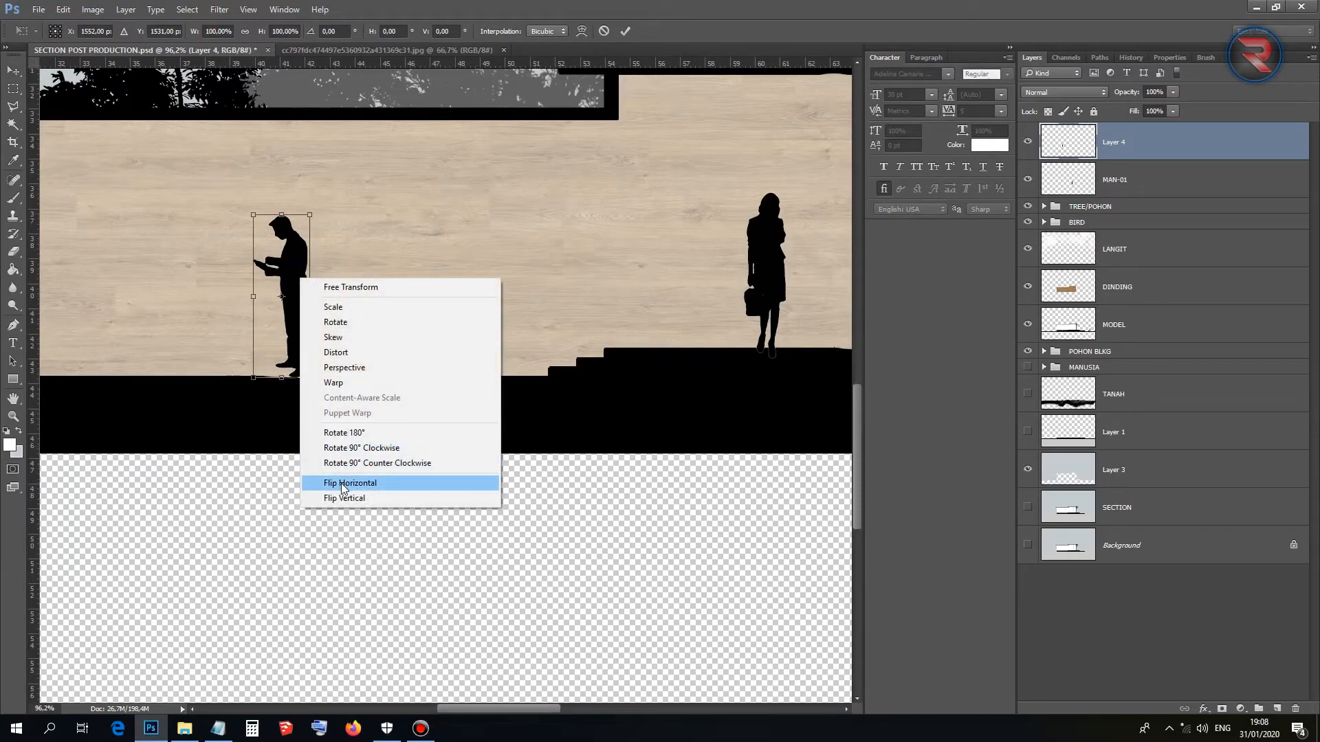
click(340, 484)
click(13, 71)
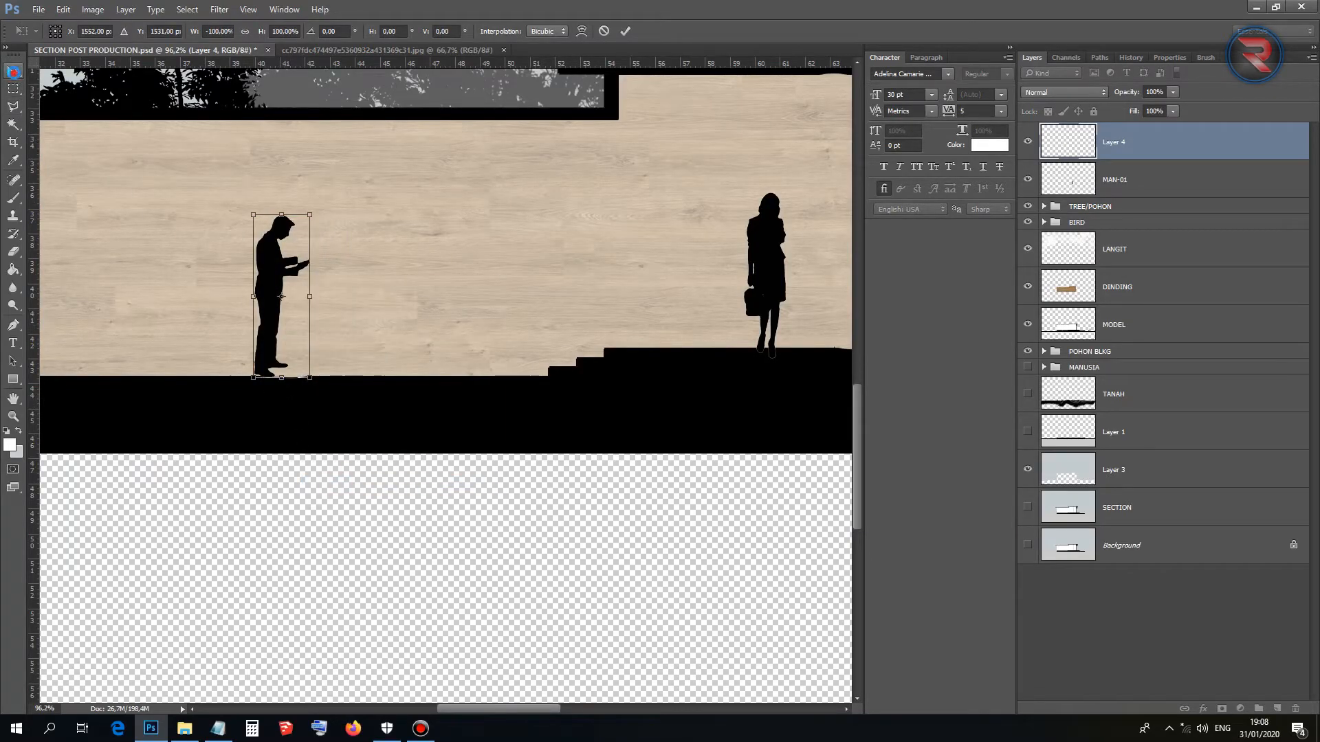
click(608, 278)
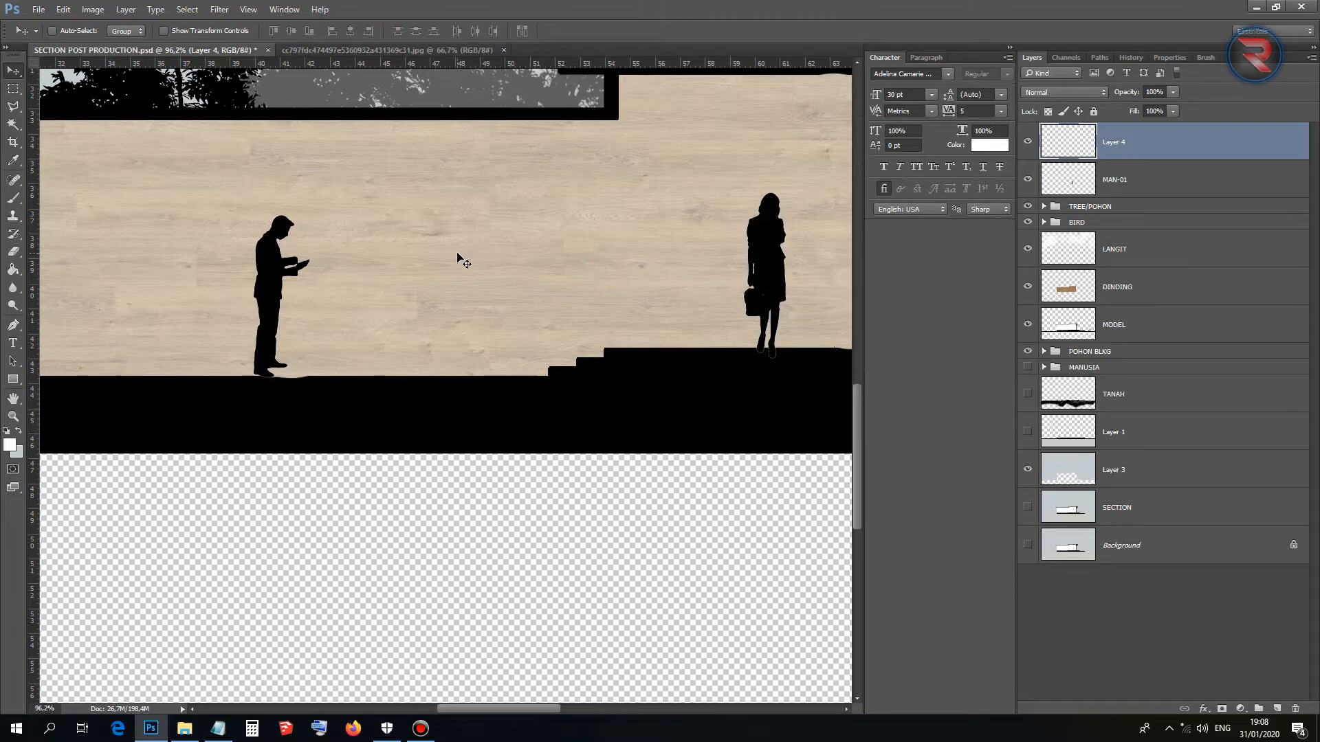
drag(458, 257, 457, 265)
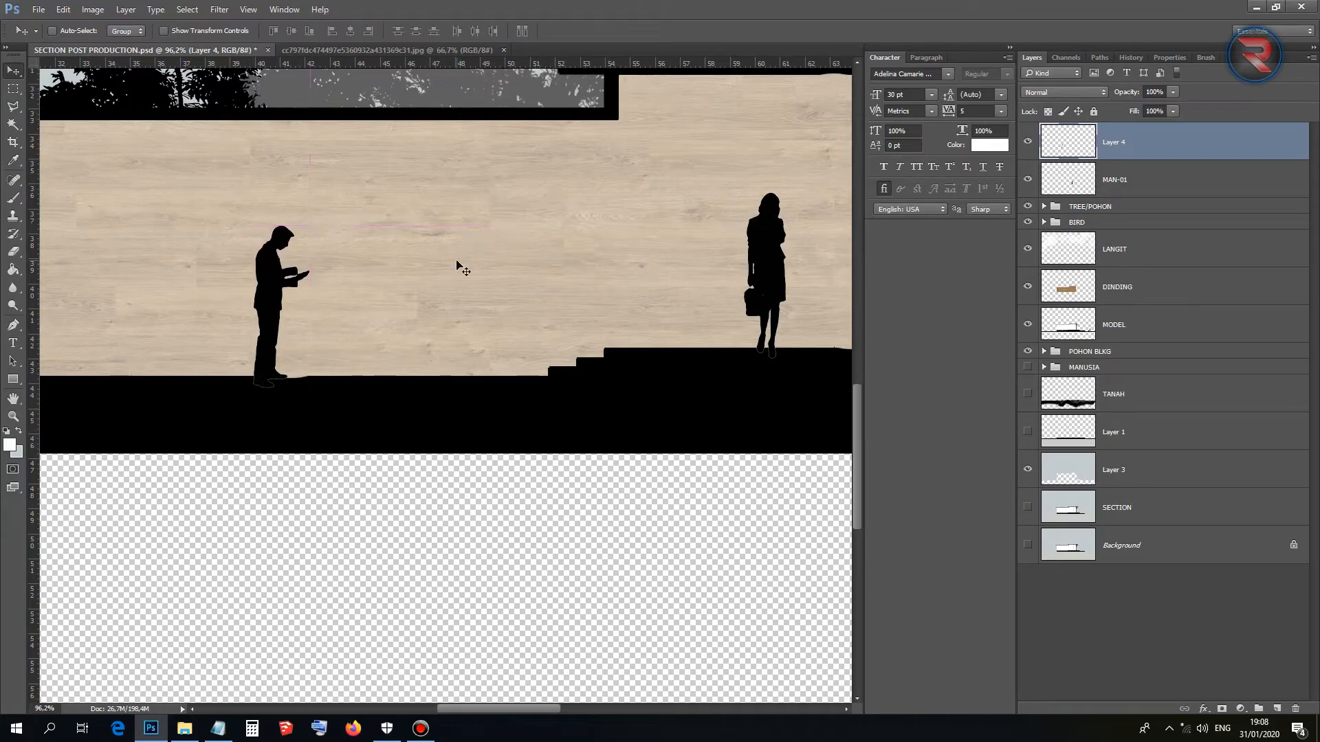
Raise the woman on the MAN-01 layer slightly so her shoes rest on the raised floor, and commit the transform.
click(1130, 184)
scroll(818, 367, up, 5)
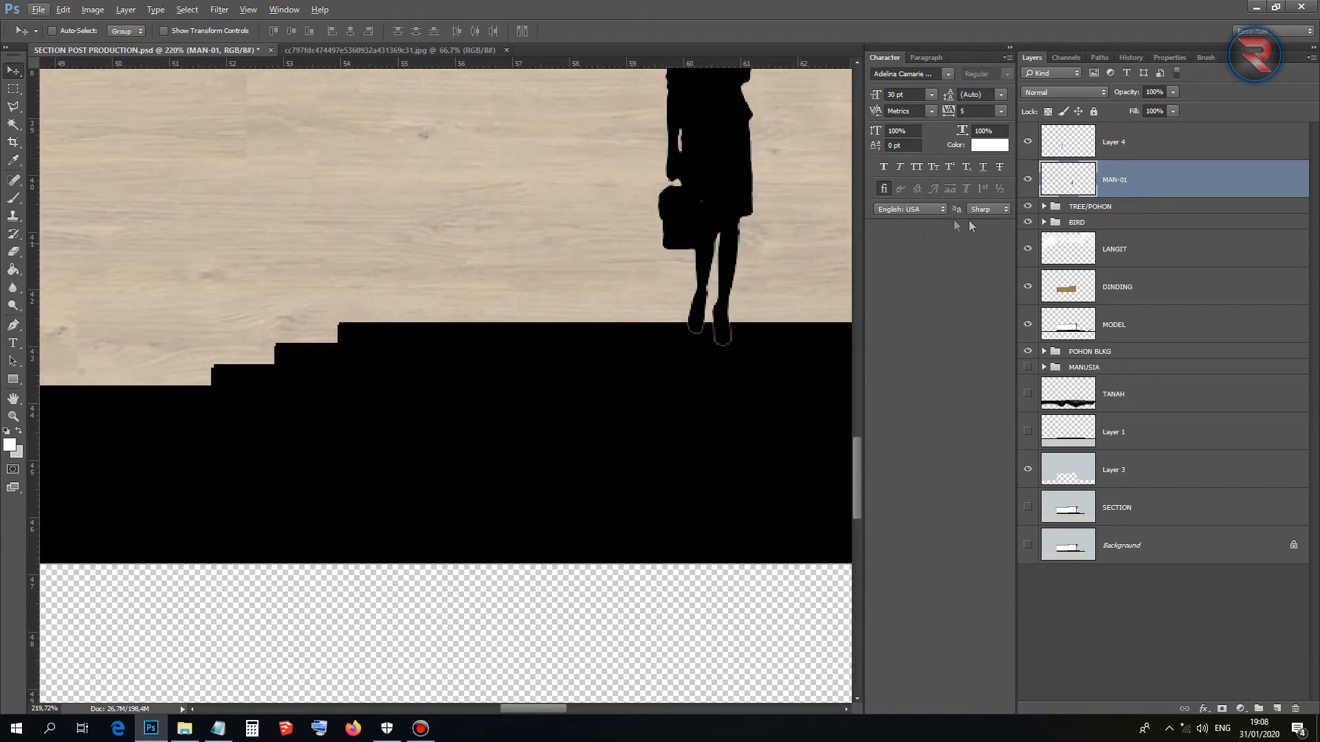
key(ctrl+t)
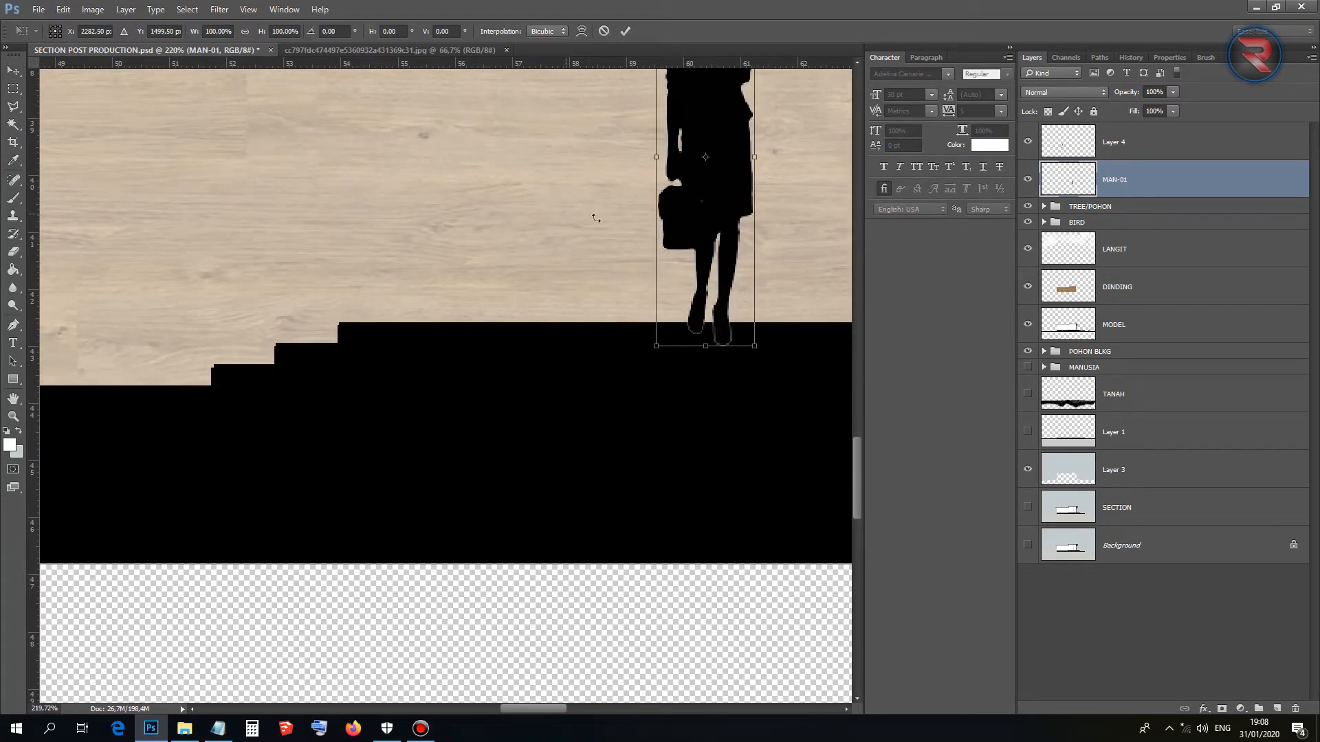
drag(712, 218, 712, 207)
scroll(652, 459, down, 2)
scroll(650, 450, down, 5)
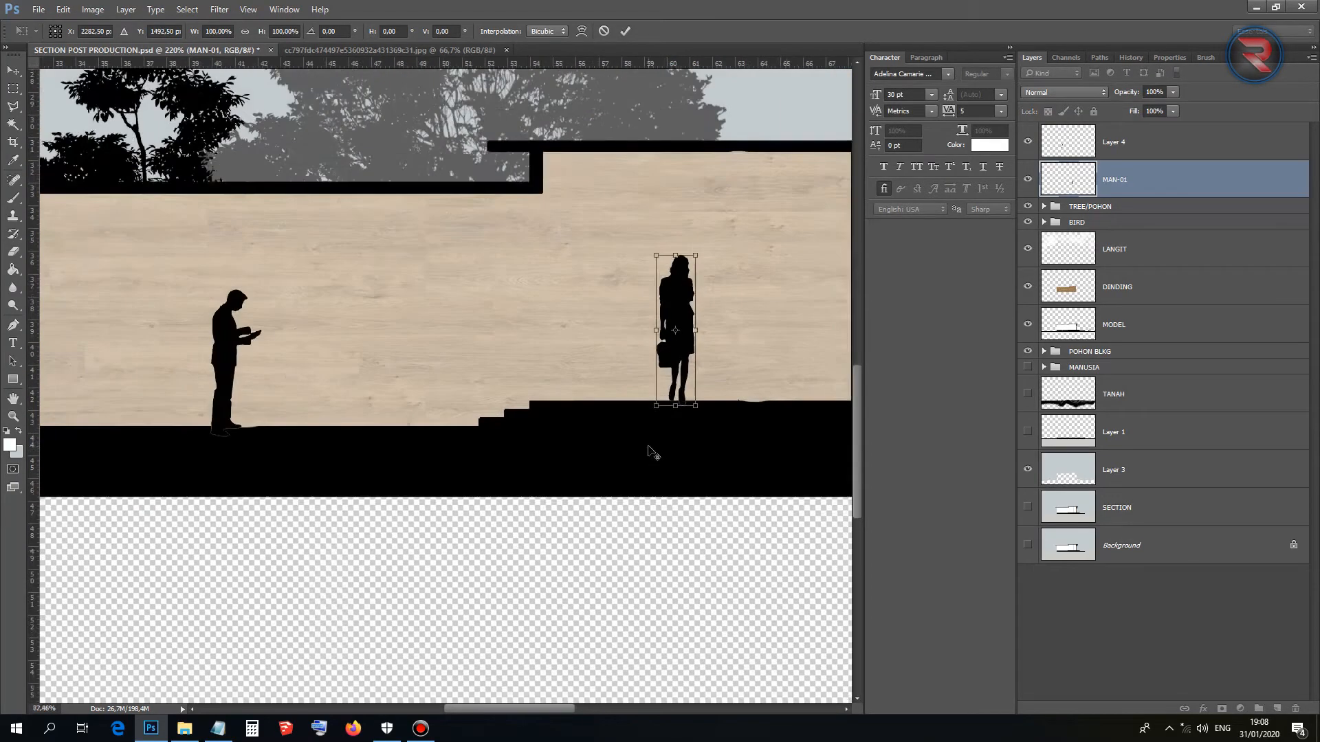
click(625, 31)
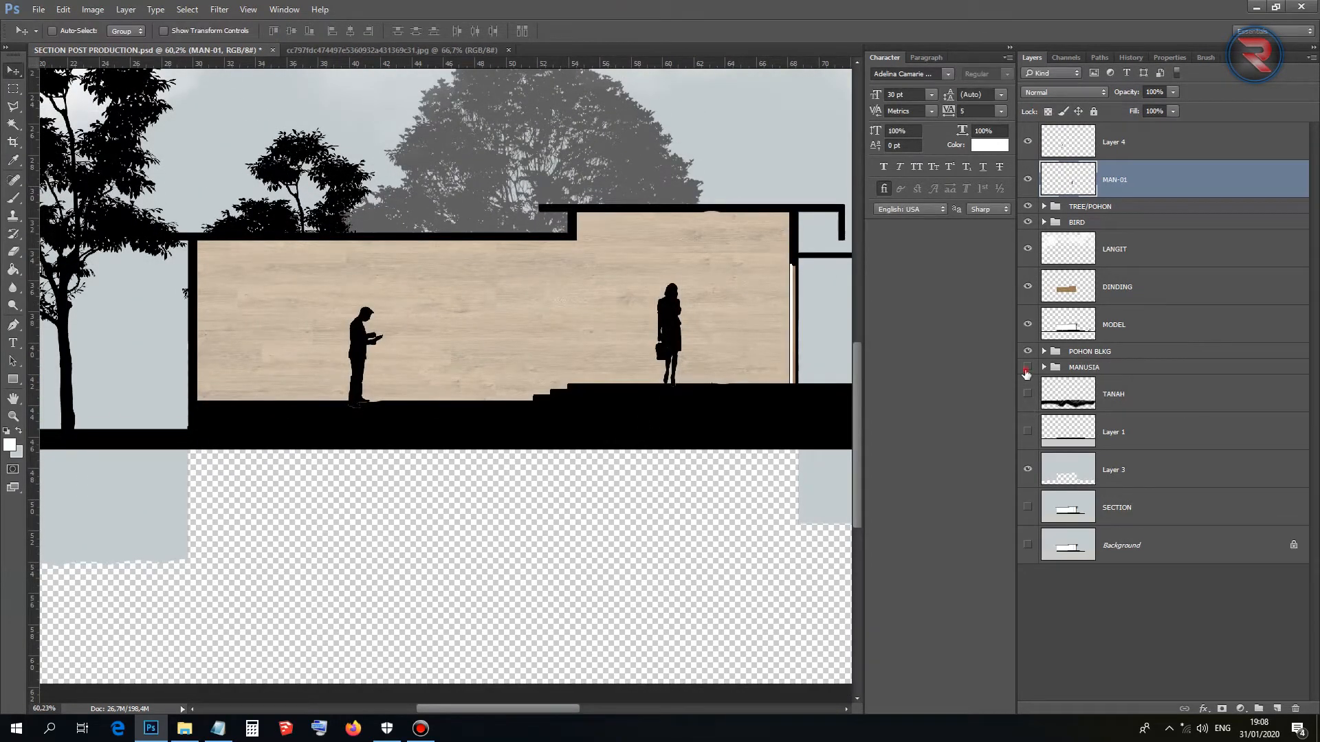
Show the MANUSIA group and the TANAH and Layer 1 layers again to restore the full composition.
click(1029, 396)
click(1028, 433)
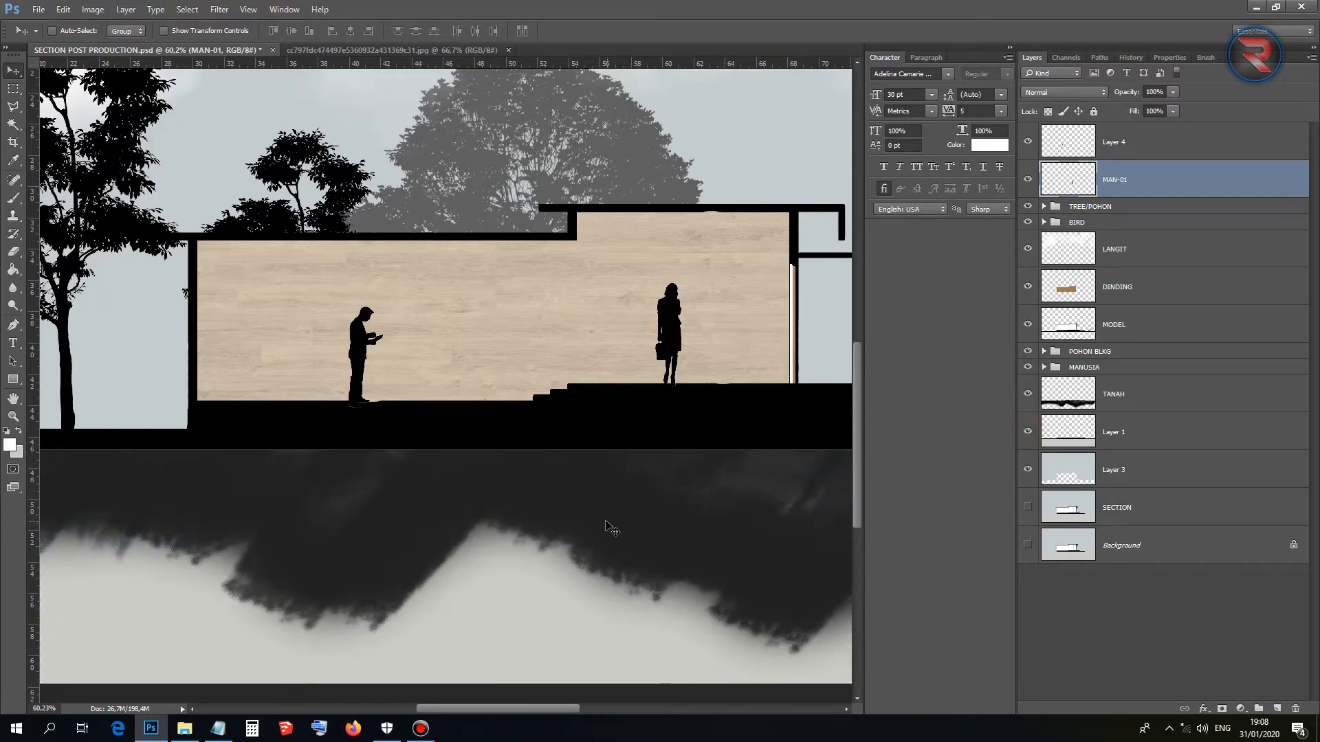
scroll(608, 528, down, 5)
scroll(392, 528, down, 2)
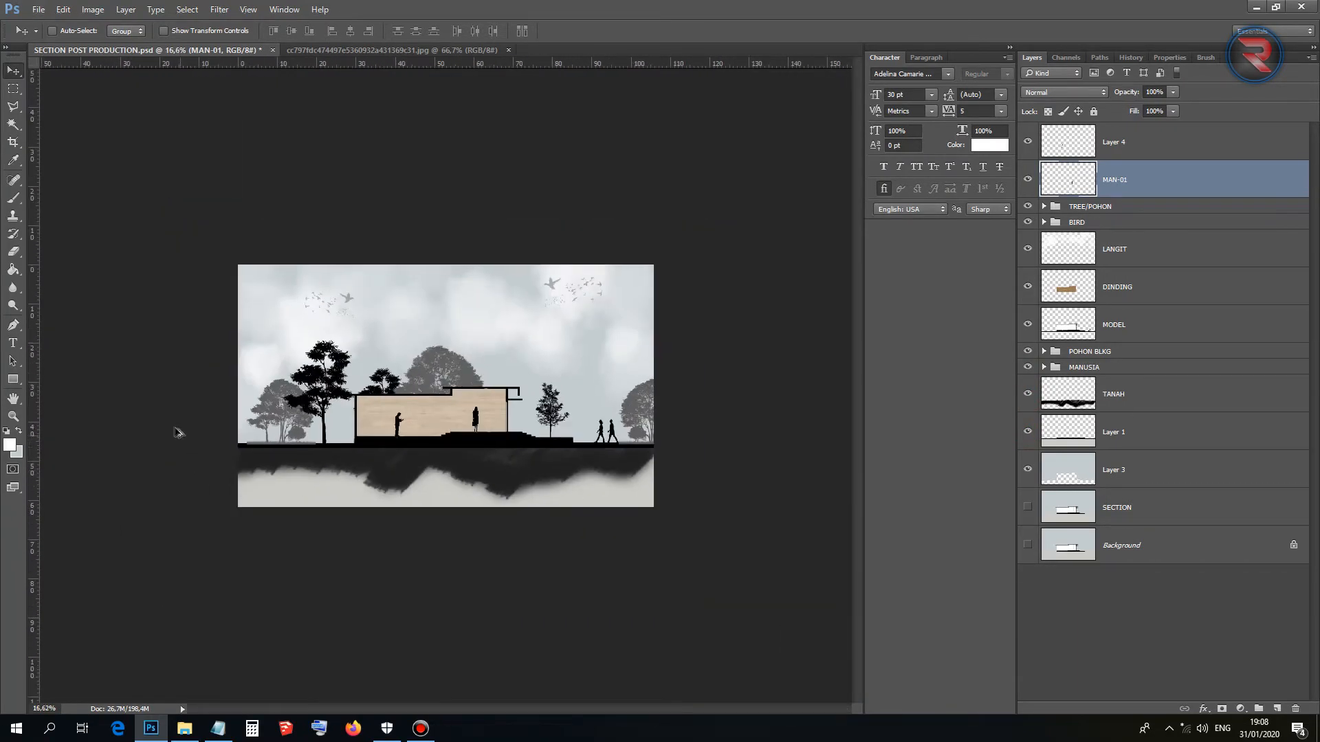
scroll(171, 432, up, 4)
Group Layer 4 and MAN-01 into a new group named MAN 02.
click(1119, 145)
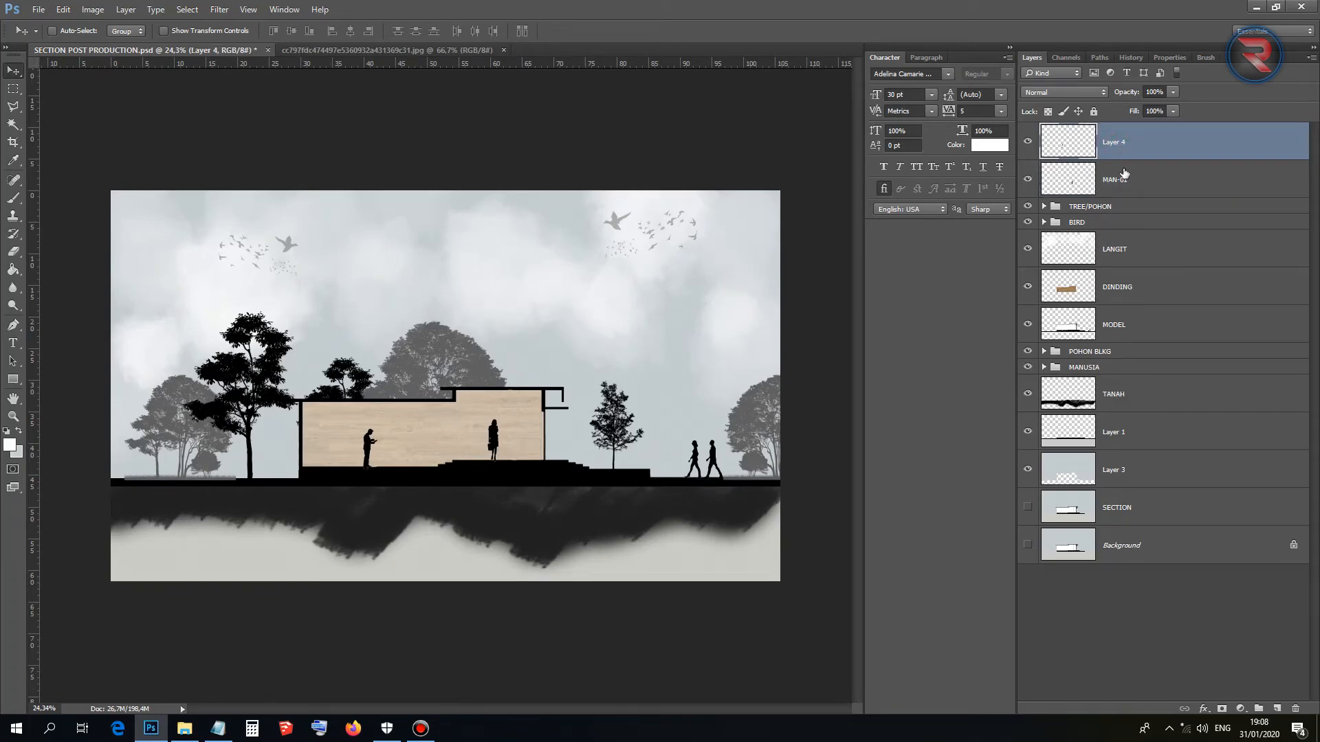
shift+click(1124, 174)
right_click(1123, 175)
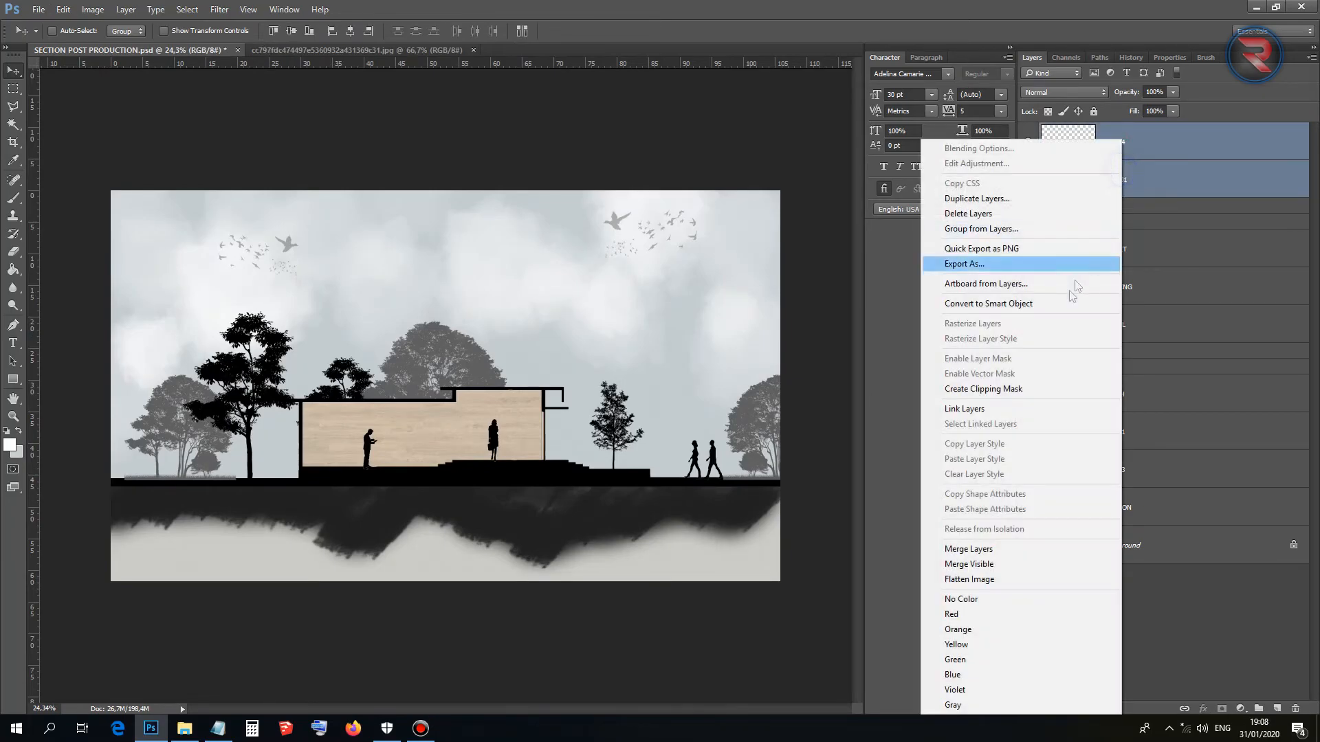
click(995, 228)
text(MAN )
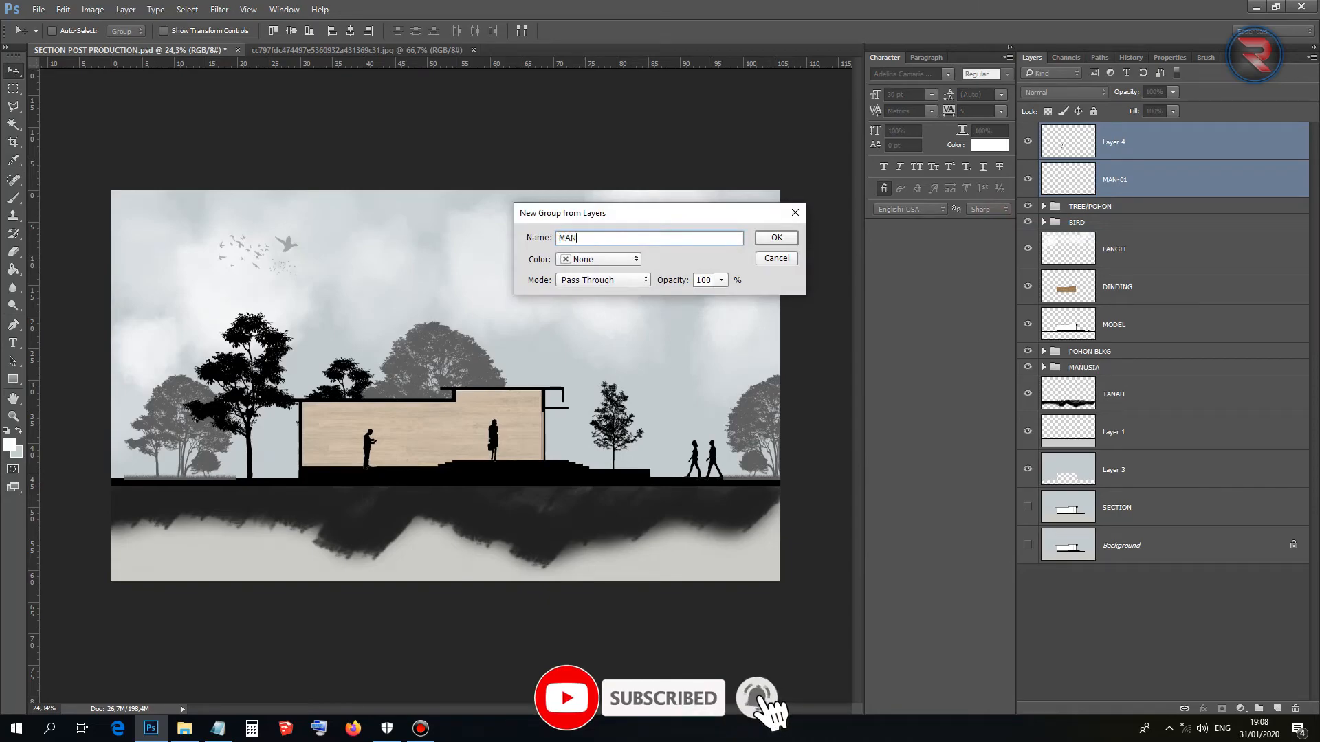
text(02)
key(Return)
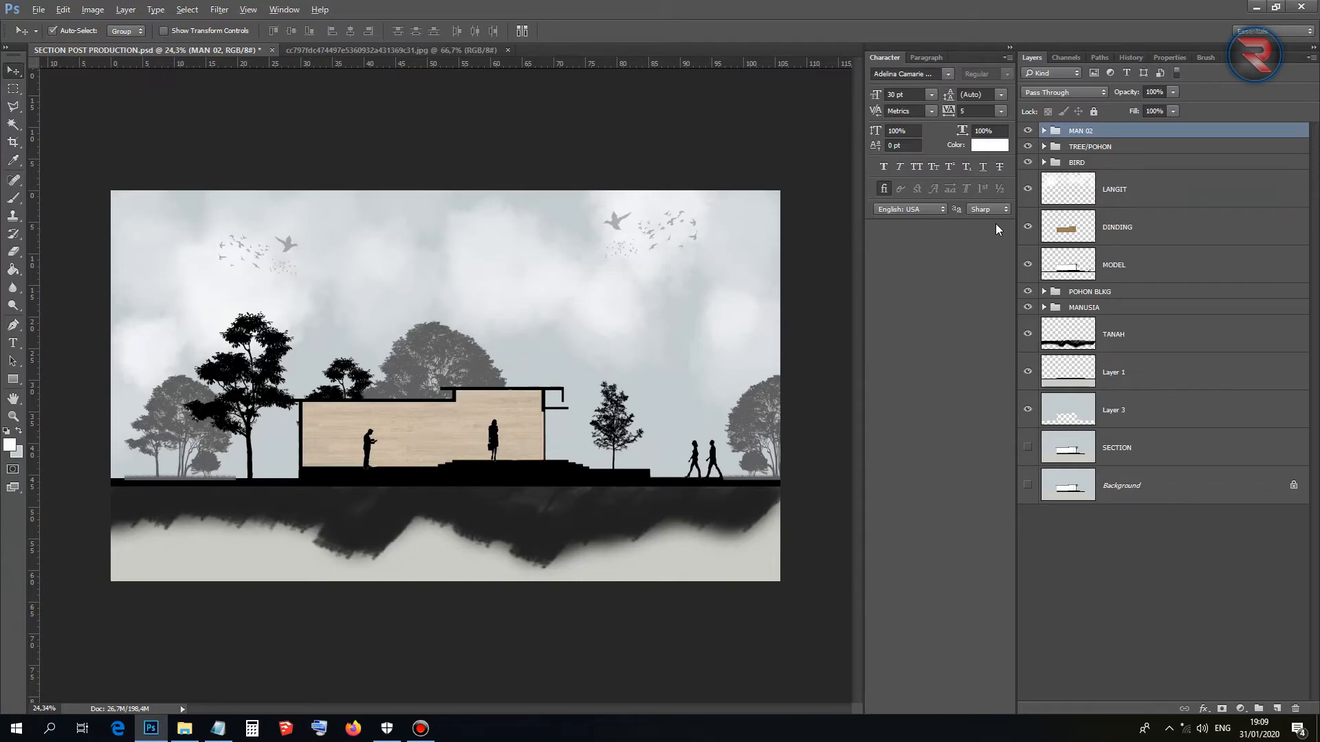
Stamp all visible layers into a new merged layer at the top of the stack.
key(ctrl+shift+alt+e)
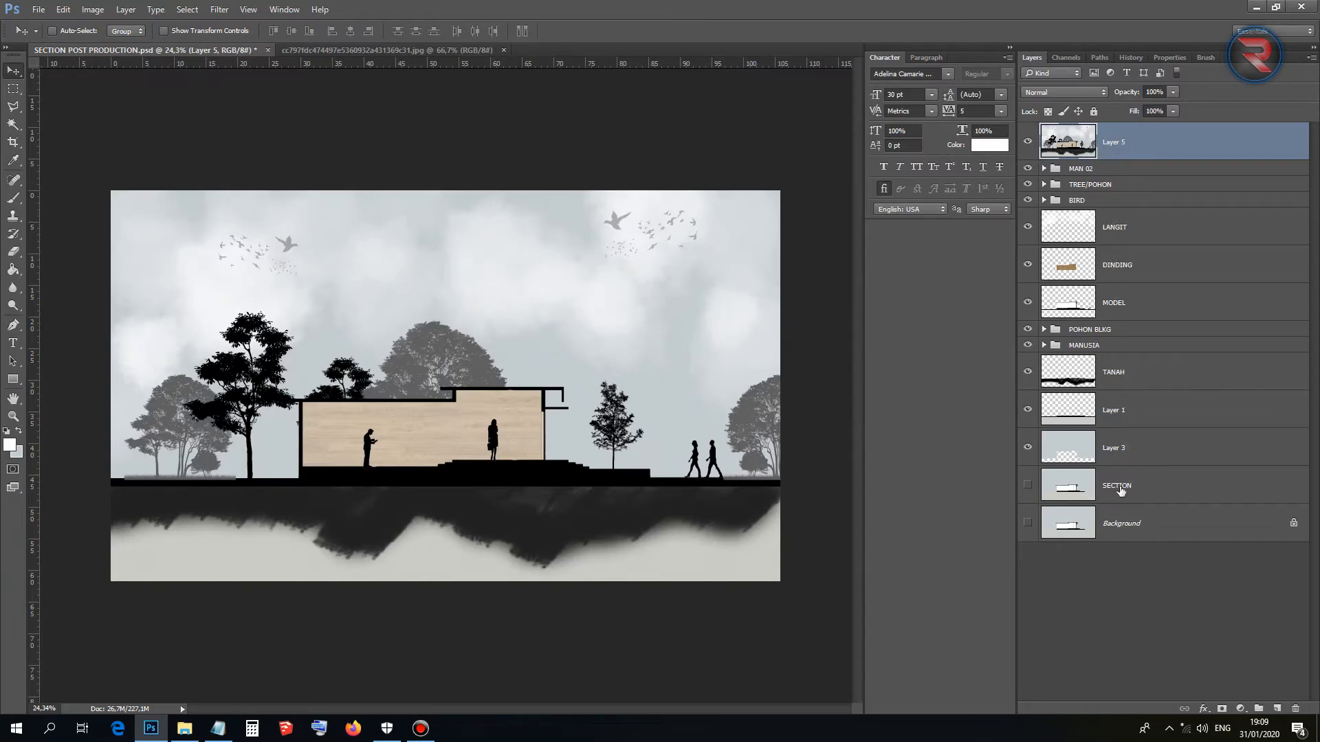
right_click(1128, 146)
click(1104, 147)
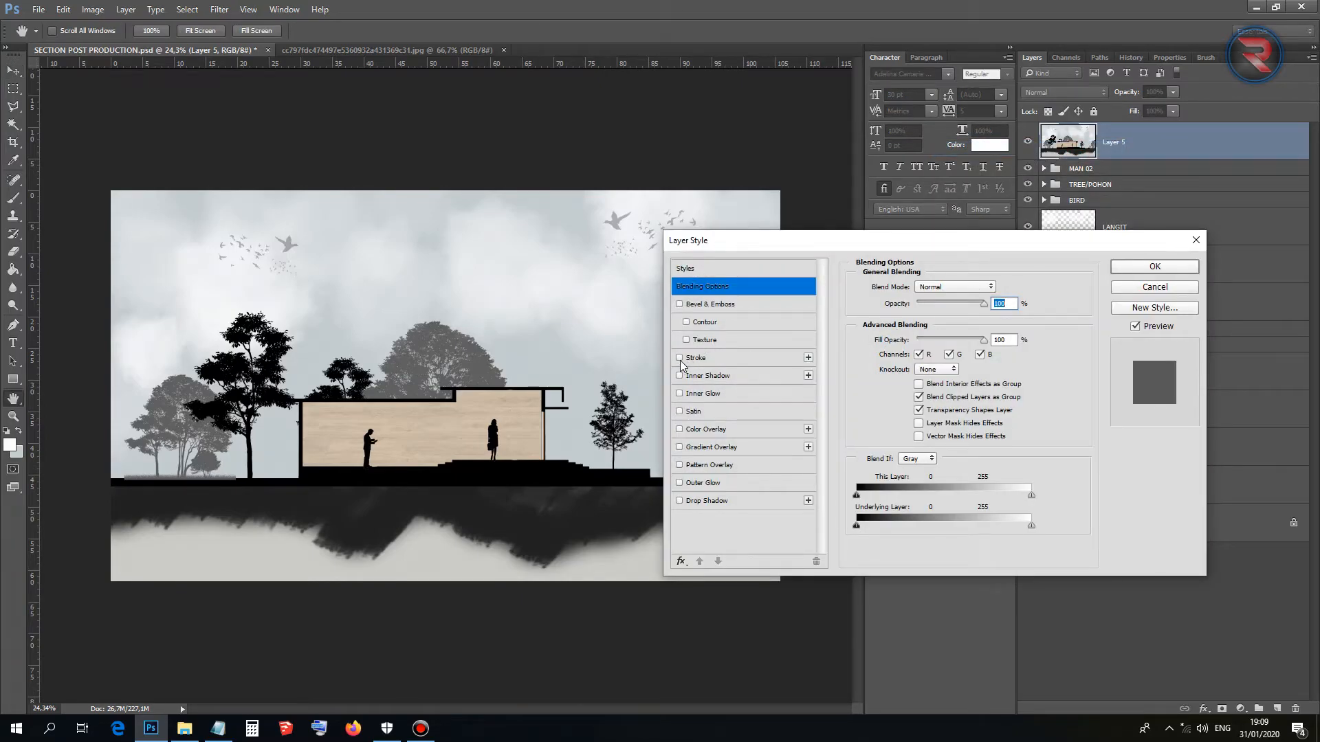
click(679, 358)
click(701, 357)
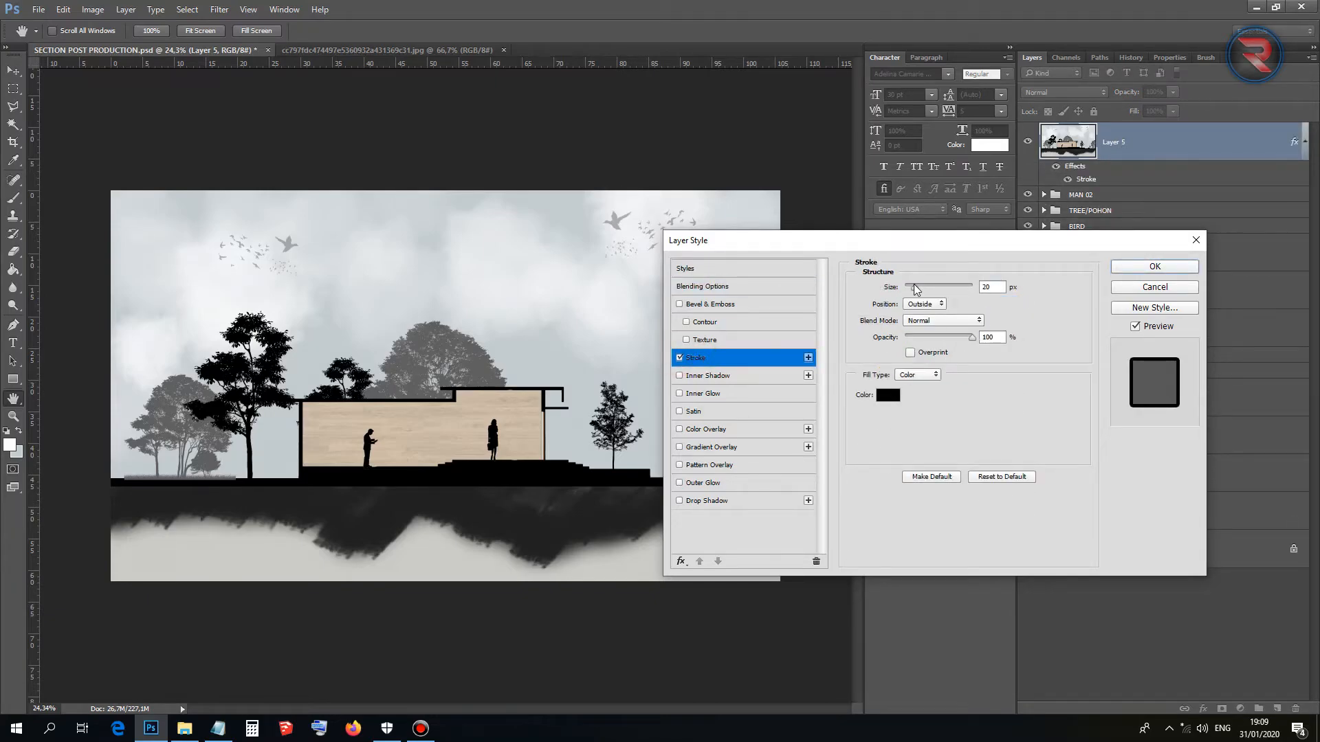
mouse_move(914, 285)
mouse_down()
mouse_move(969, 283)
mouse_move(944, 290)
mouse_up()
click(931, 301)
click(929, 323)
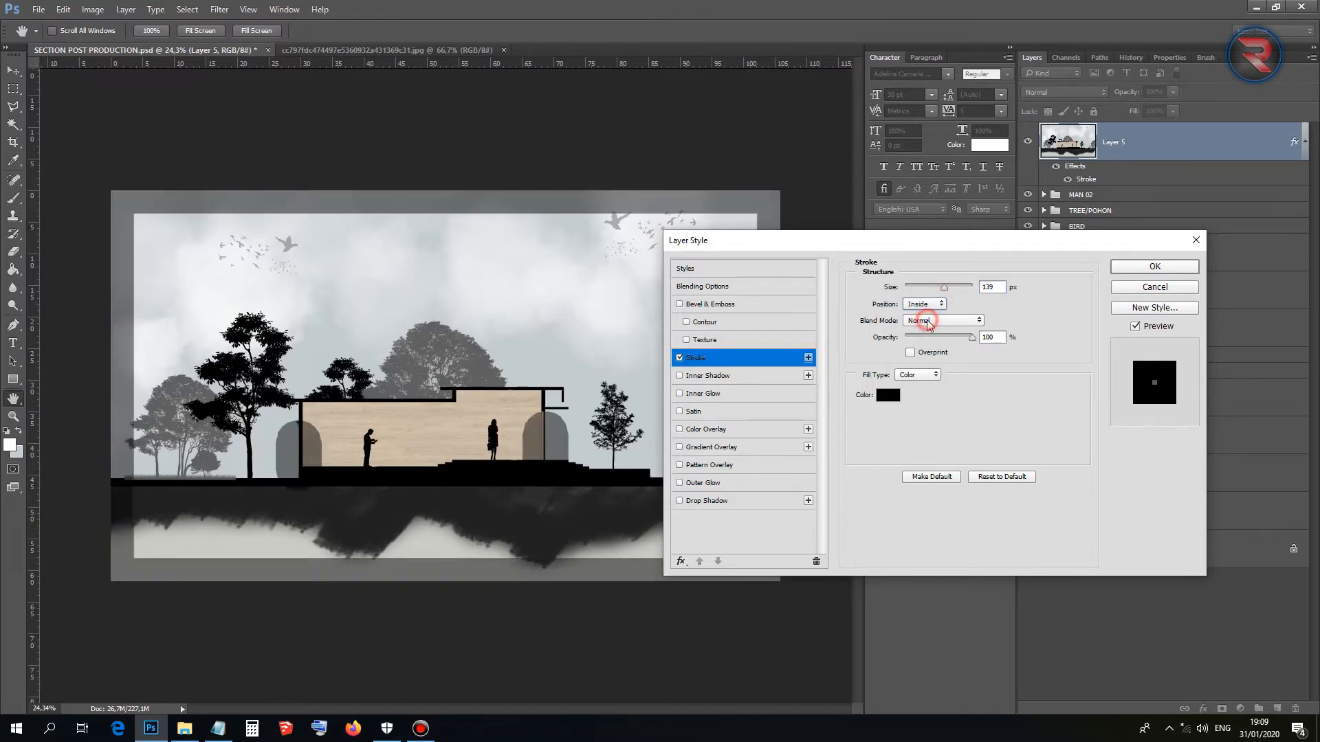
drag(944, 293, 906, 290)
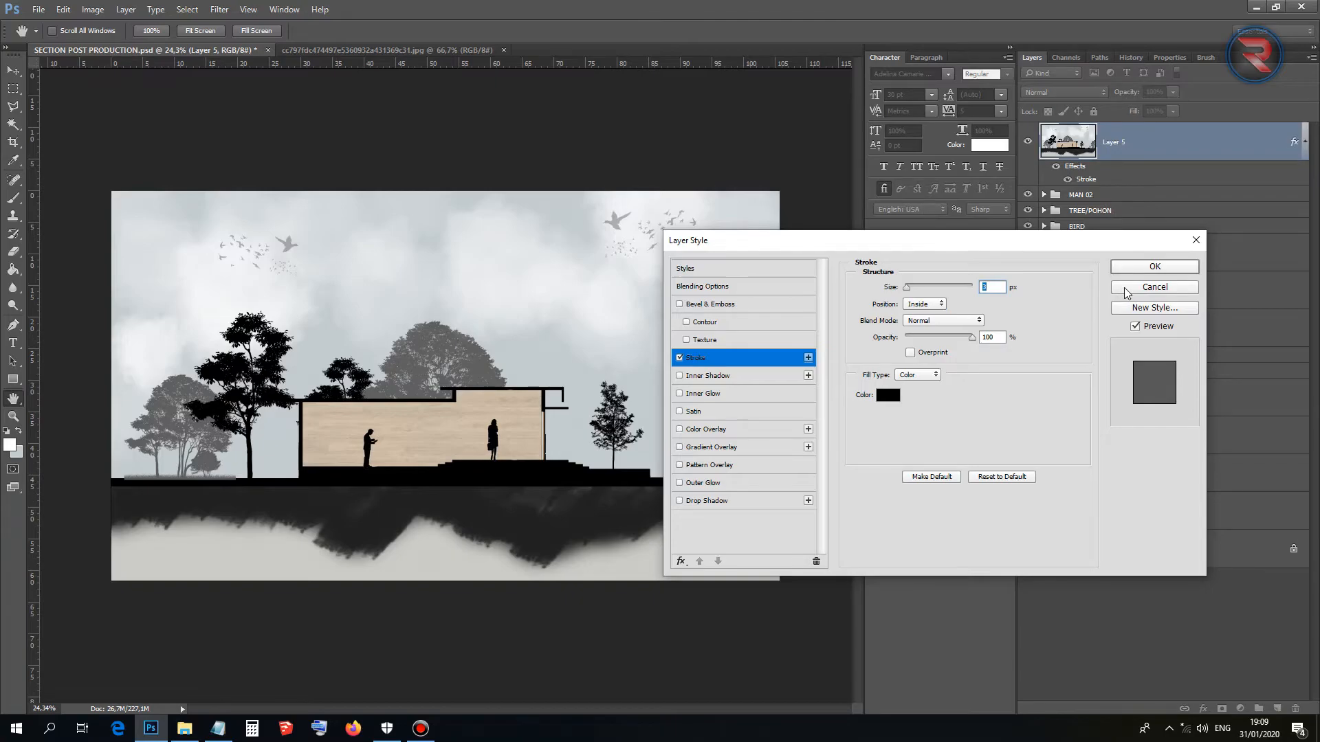
click(1196, 240)
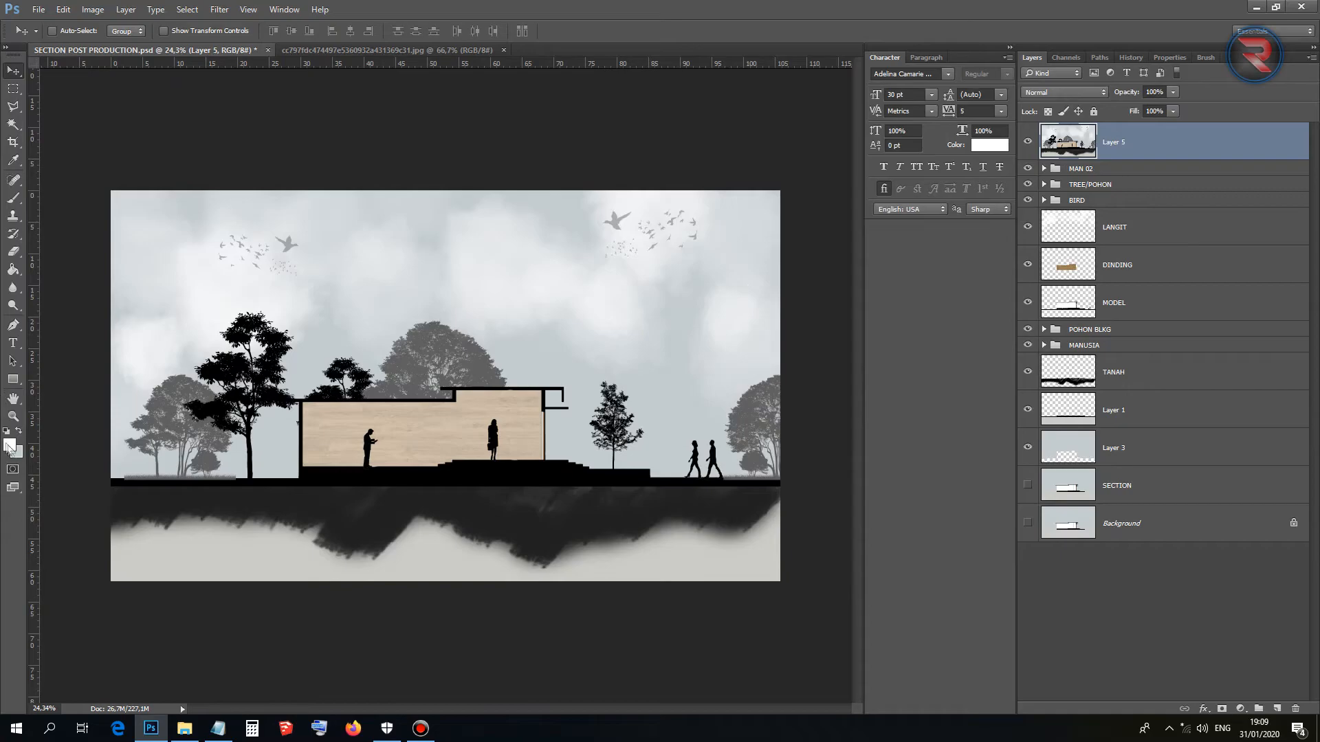
Draw a rectangle shape about 3910 × 2250 px just inside the canvas edges and remove its fill.
click(13, 380)
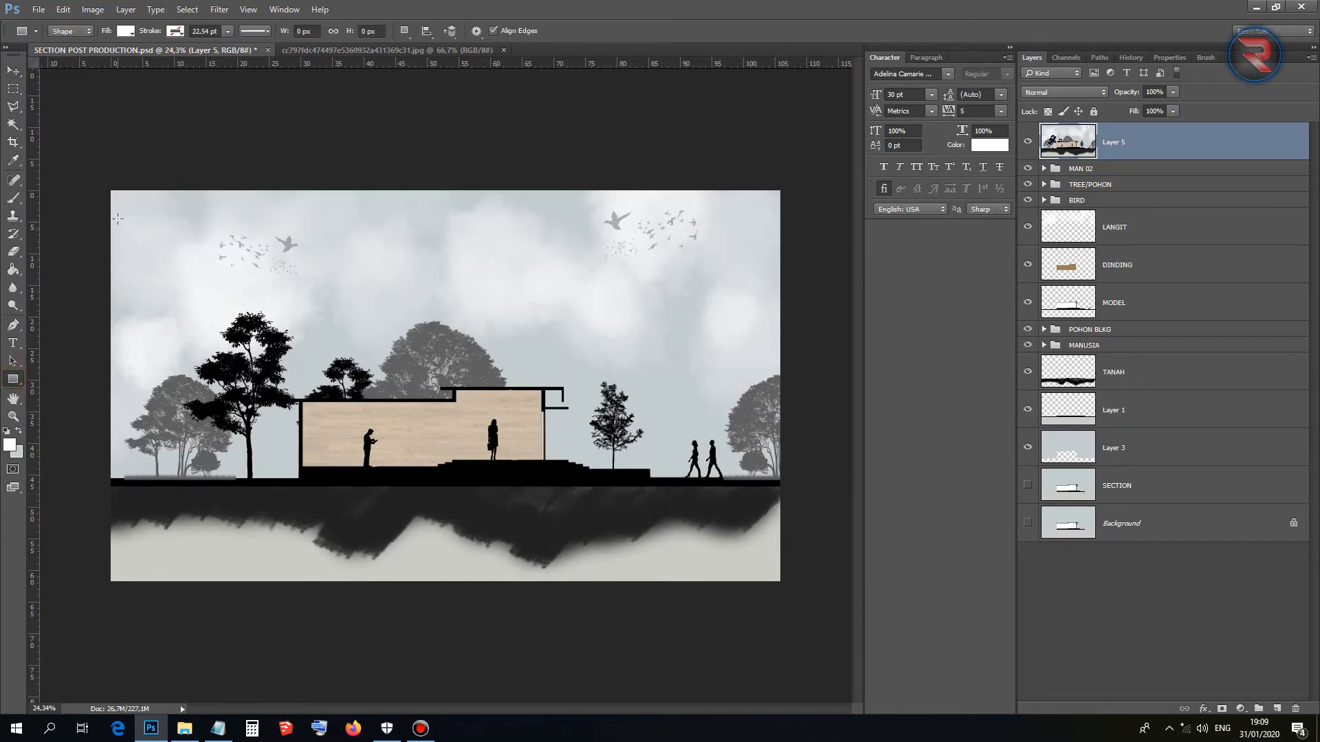
drag(119, 197, 772, 574)
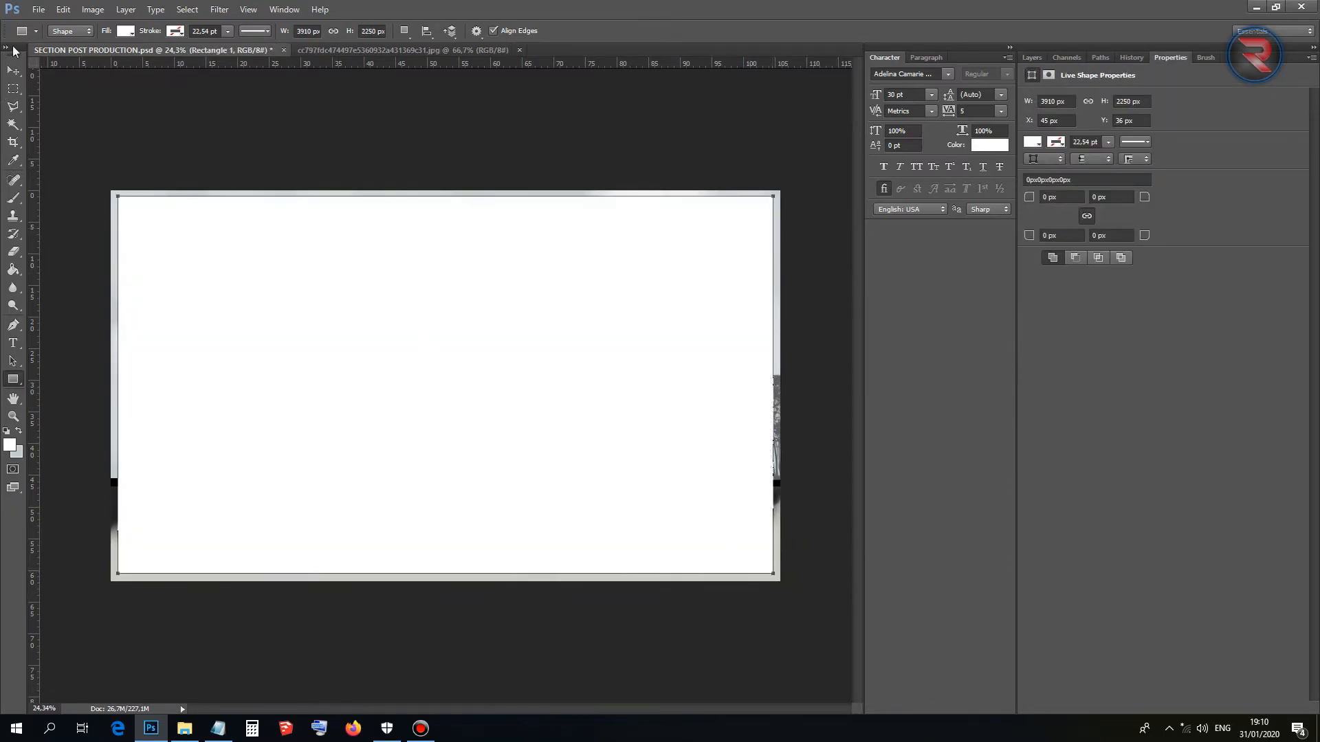
click(126, 31)
click(69, 59)
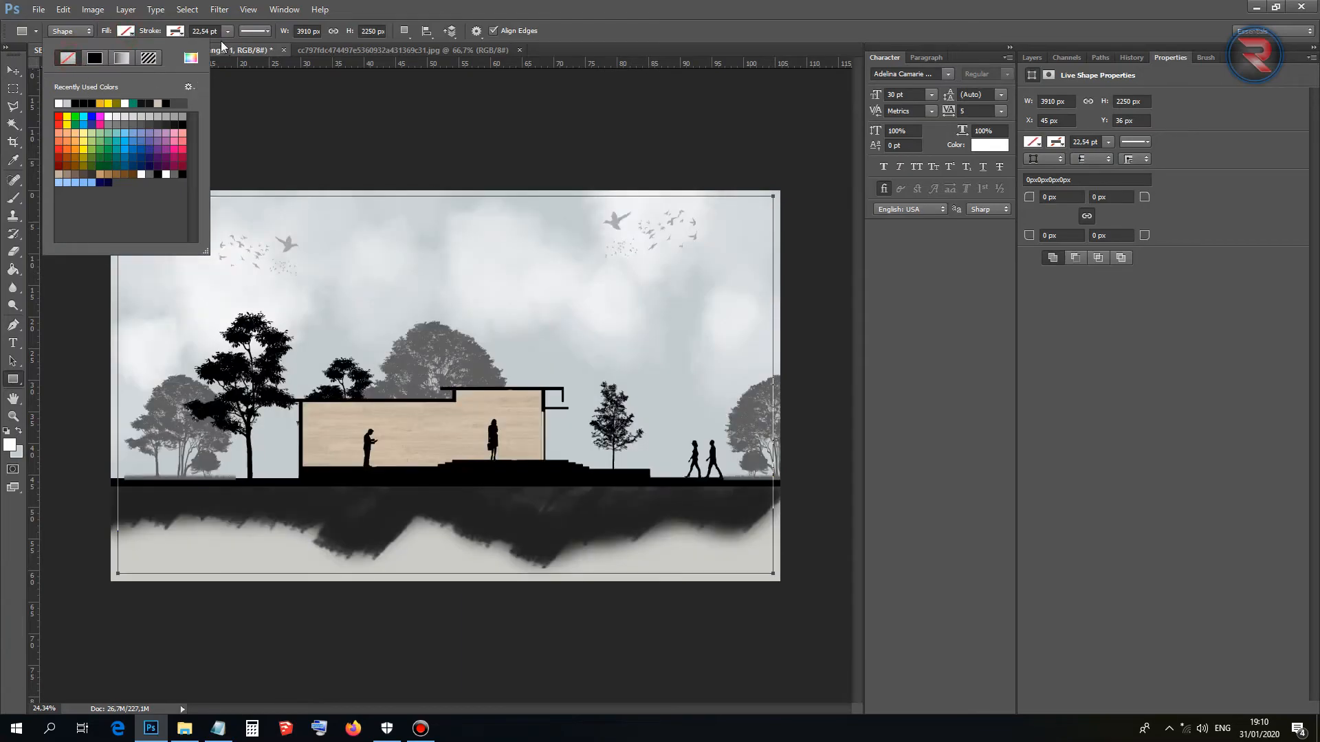
Give the frame rectangle a red stroke and shift it slightly down to Y 43 px.
click(176, 31)
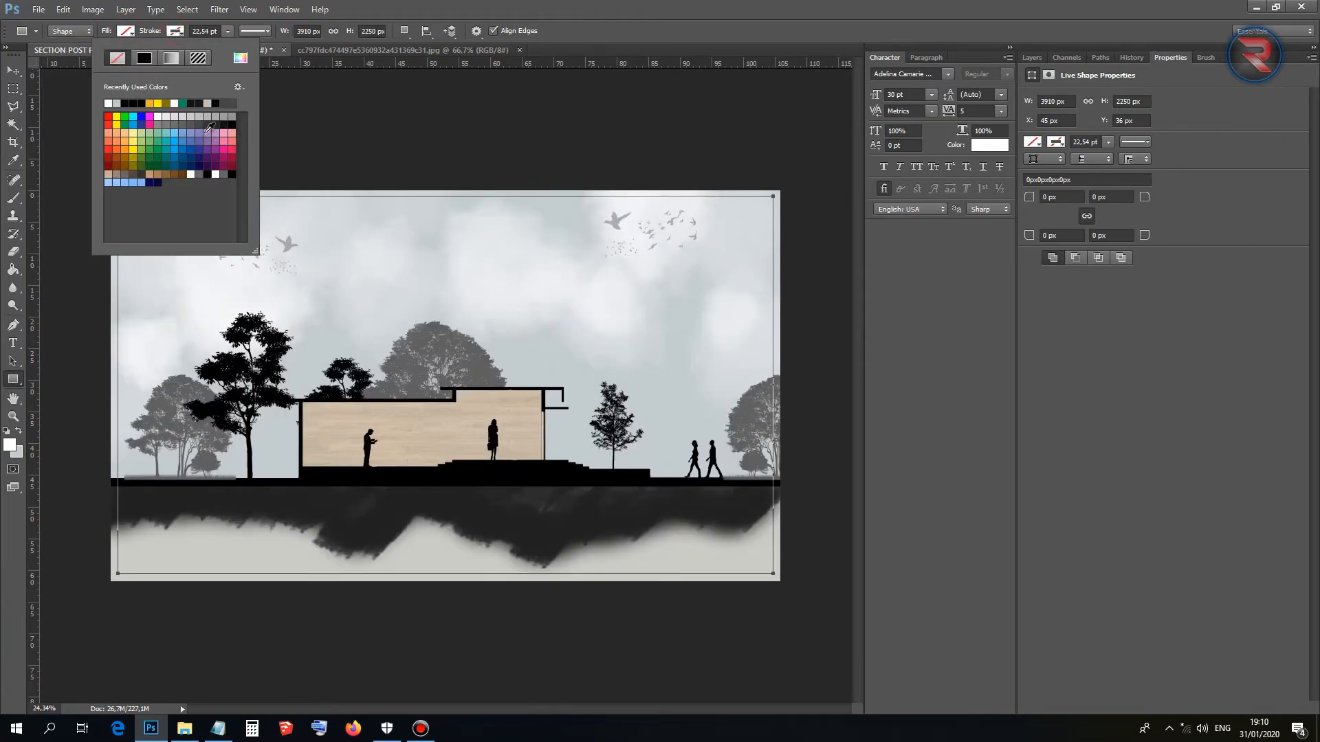
click(109, 117)
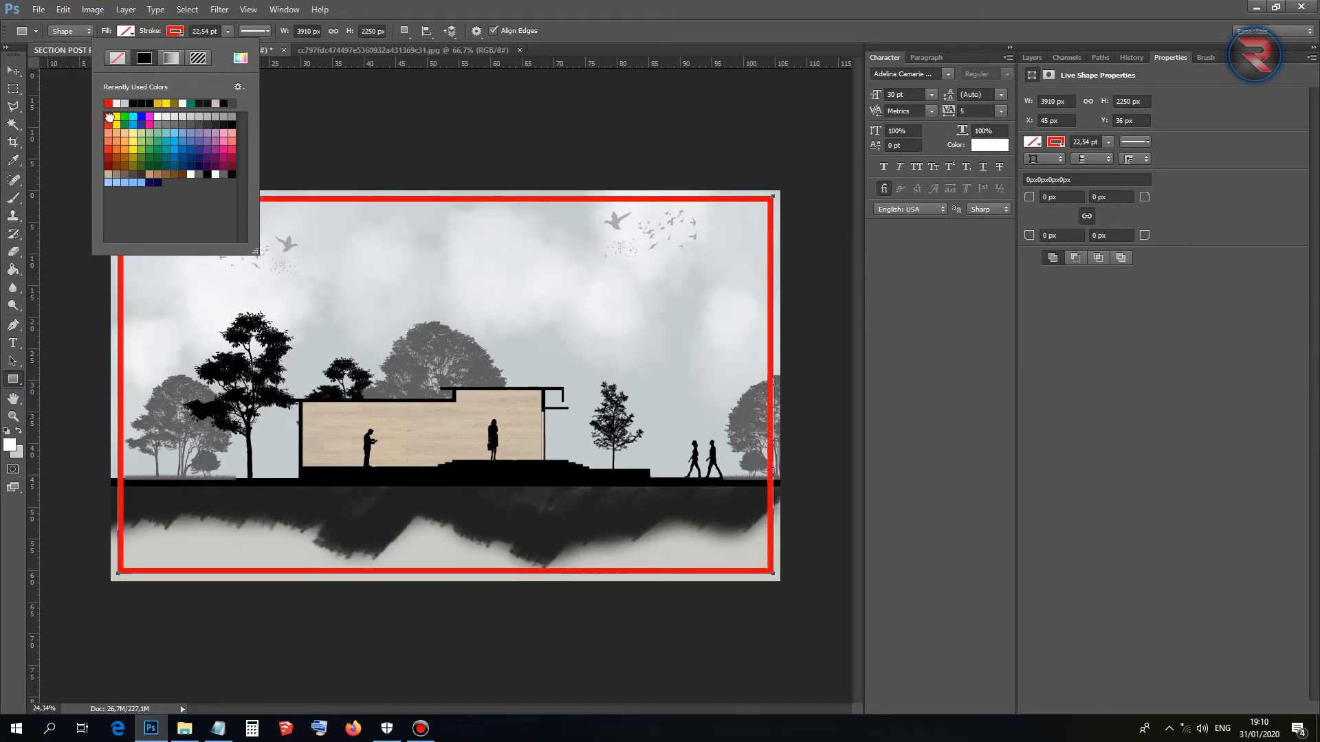
click(12, 71)
drag(421, 433, 423, 435)
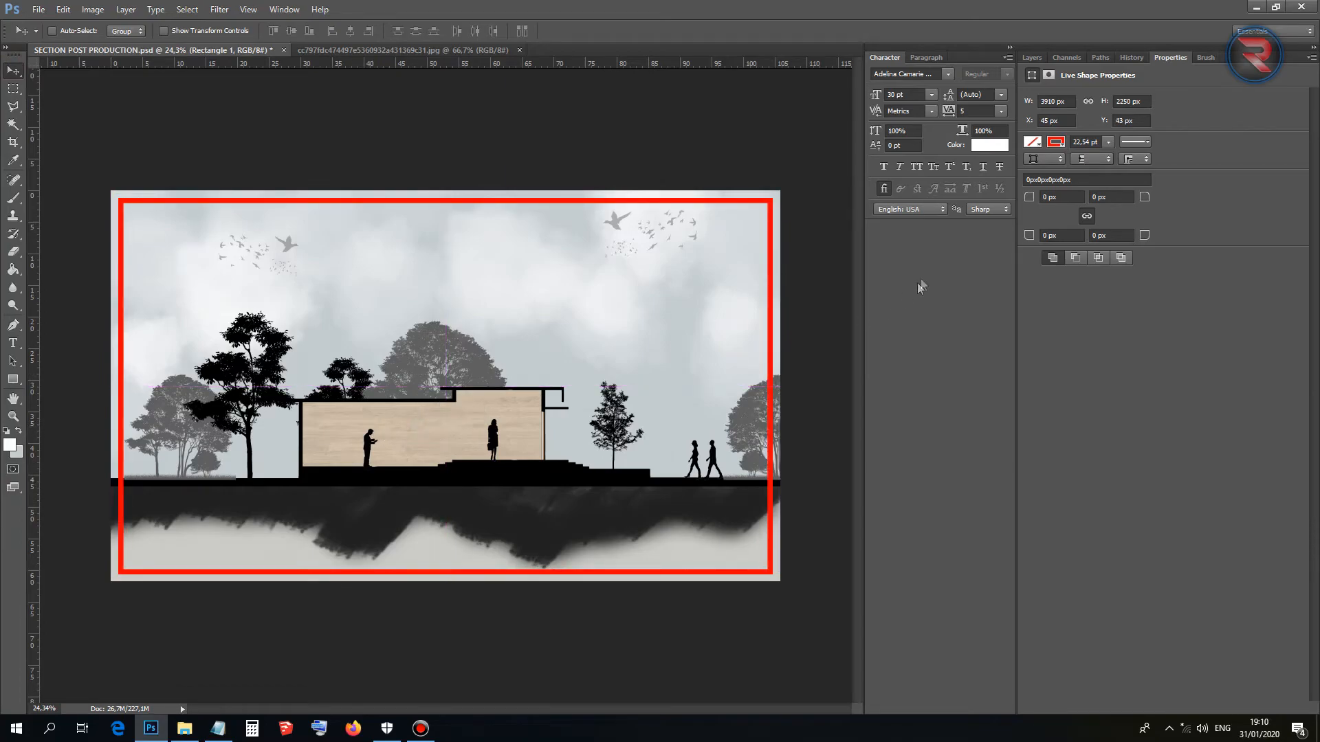
Rasterize the red frame's Rectangle 1 shape layer.
click(1033, 58)
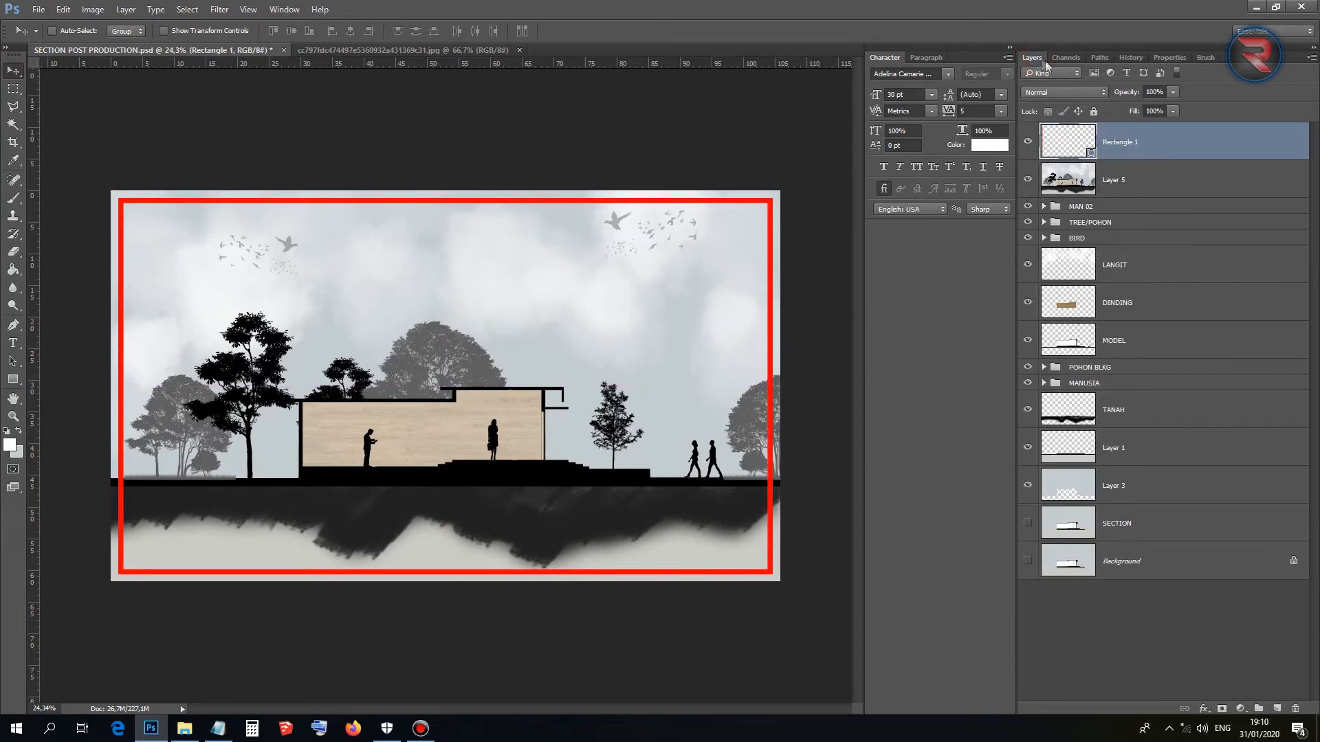
right_click(1099, 133)
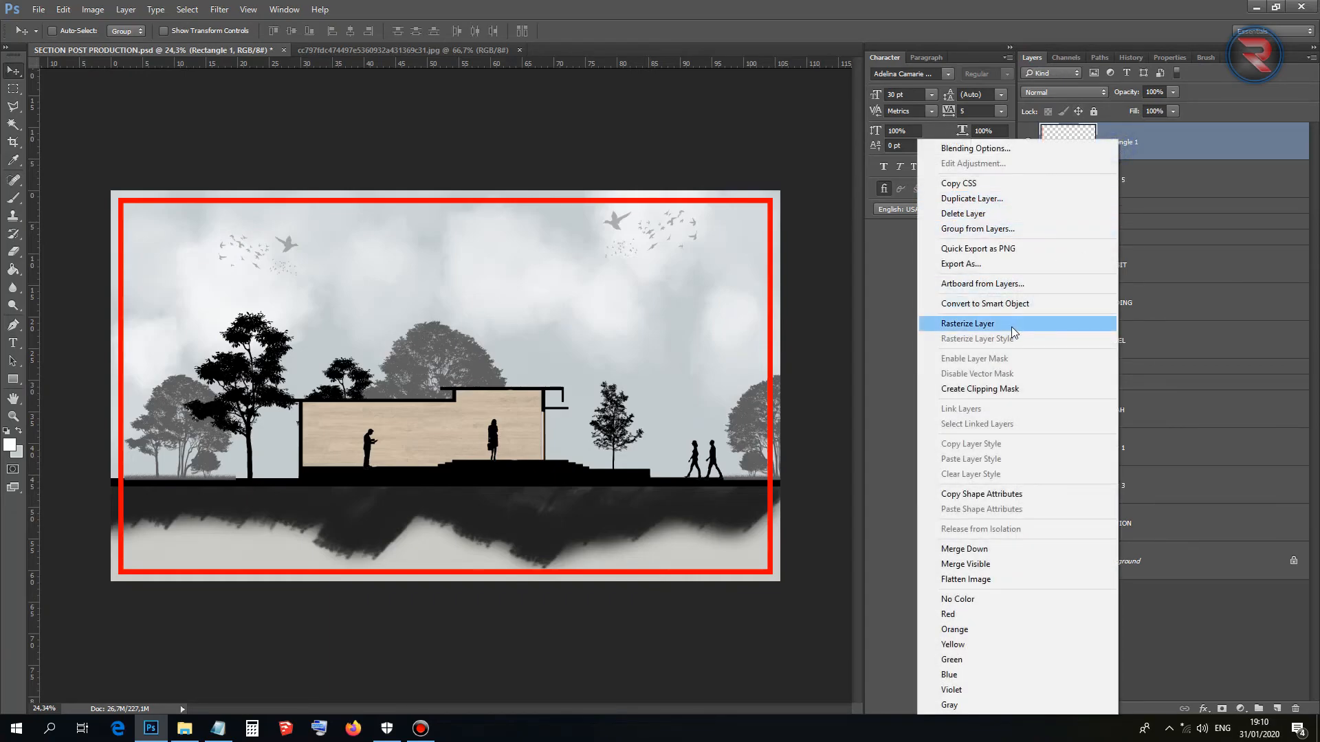
click(1002, 326)
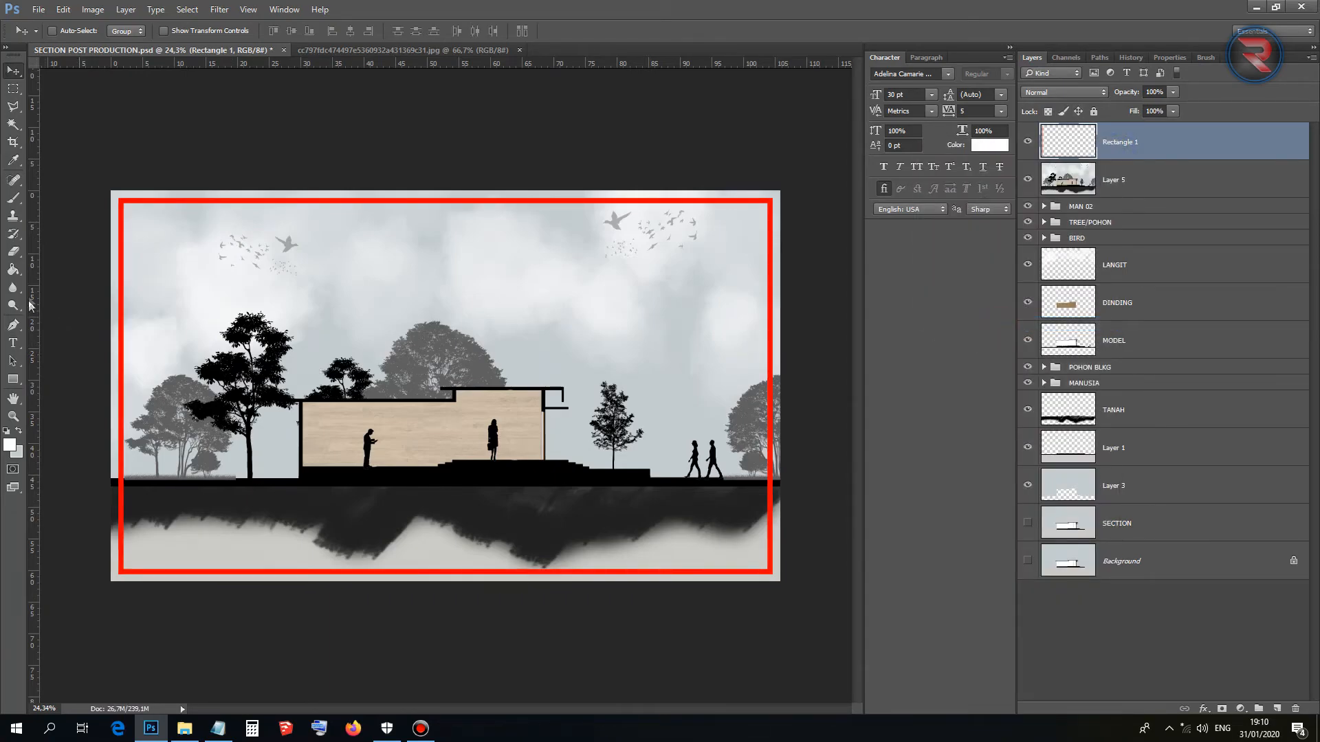
Erase the red frame's upper-left and lower-right corners with a soft round 500 px Eraser so the line ends fade out.
click(14, 252)
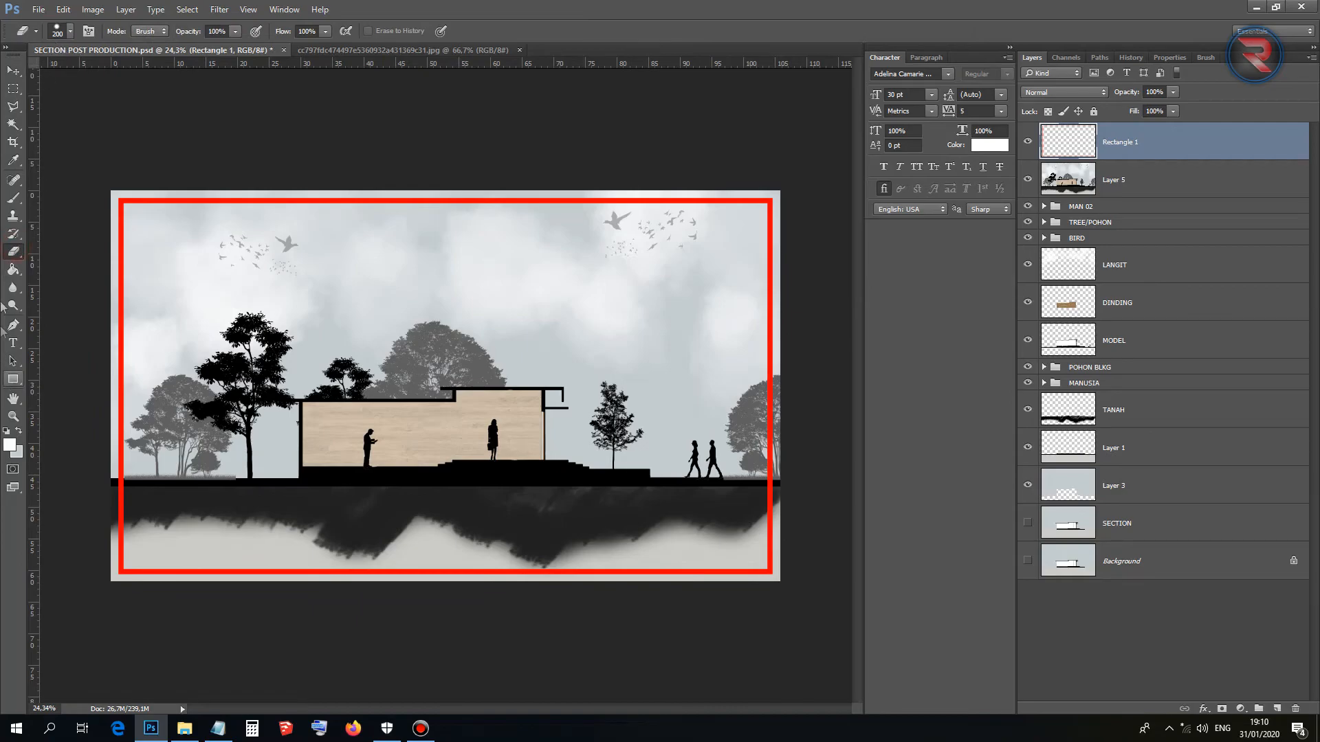
click(60, 29)
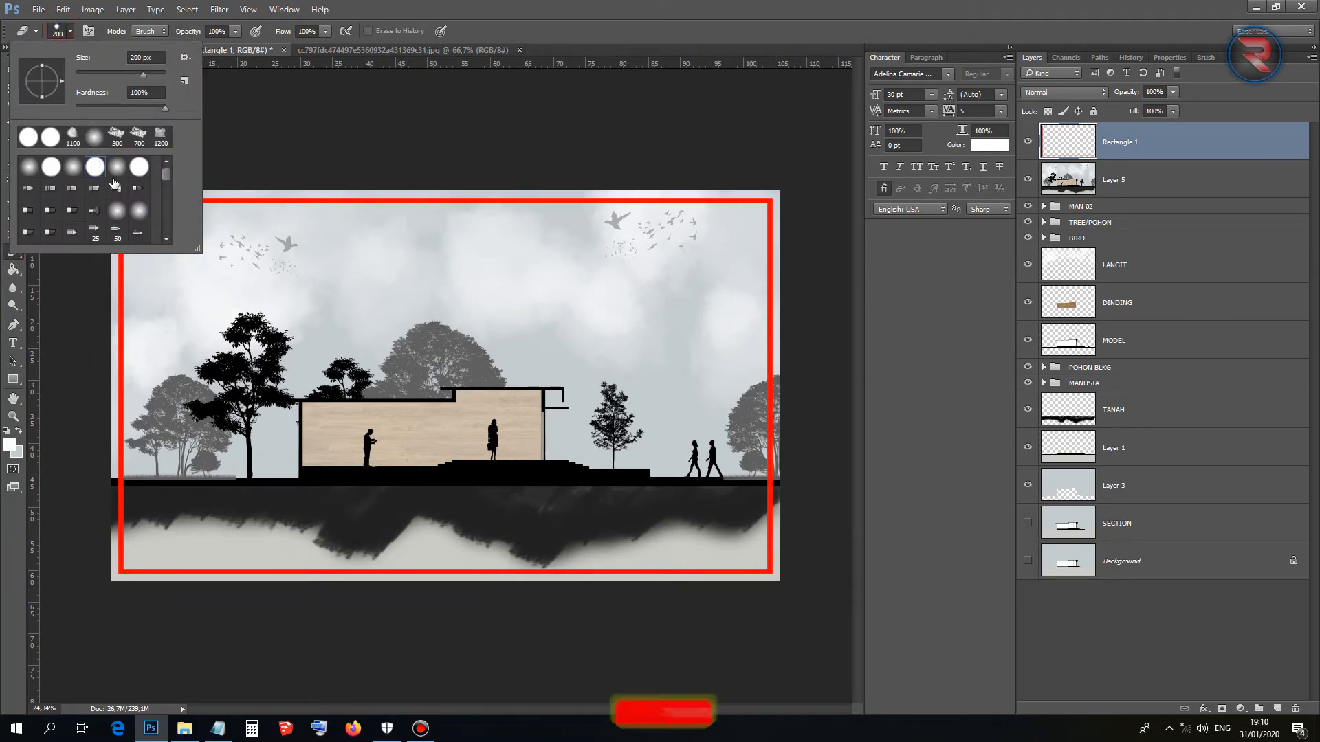
double_click(117, 172)
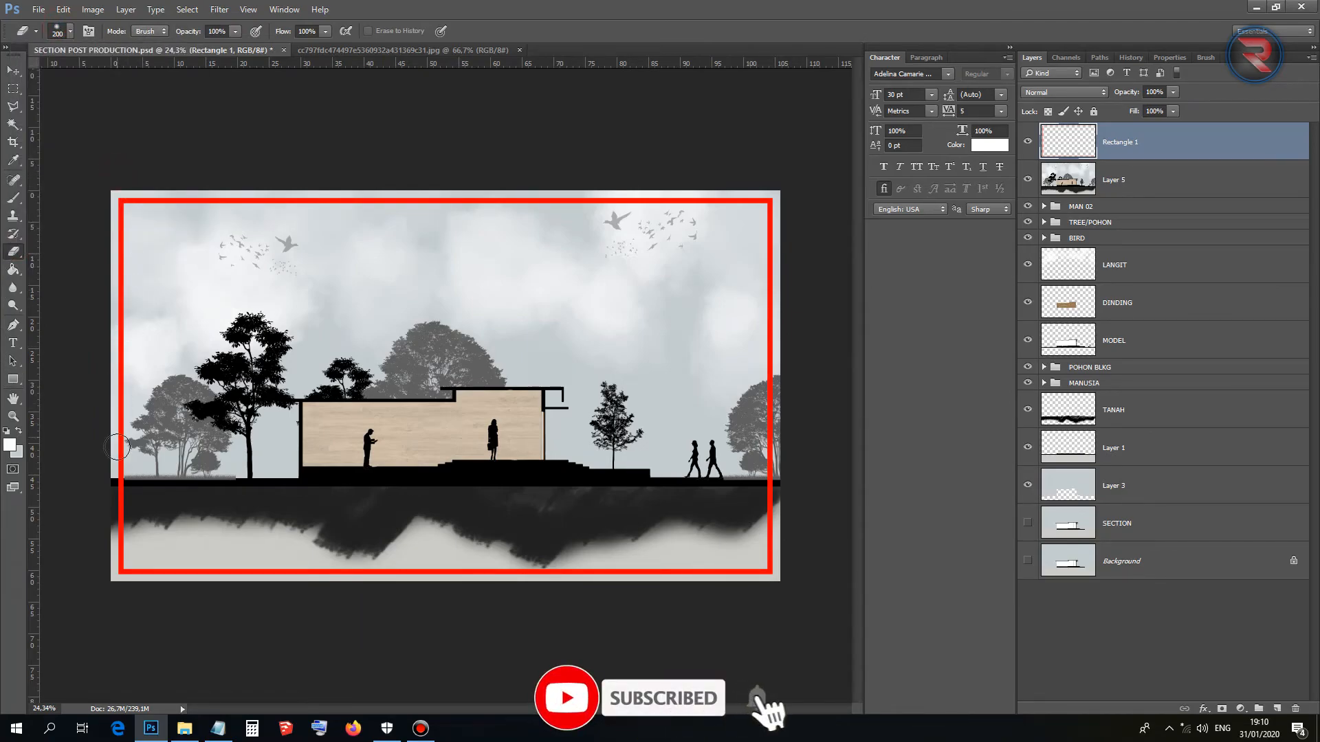
key(bracketright)
key(bracketright)
key(bracketright)
key(bracketright)
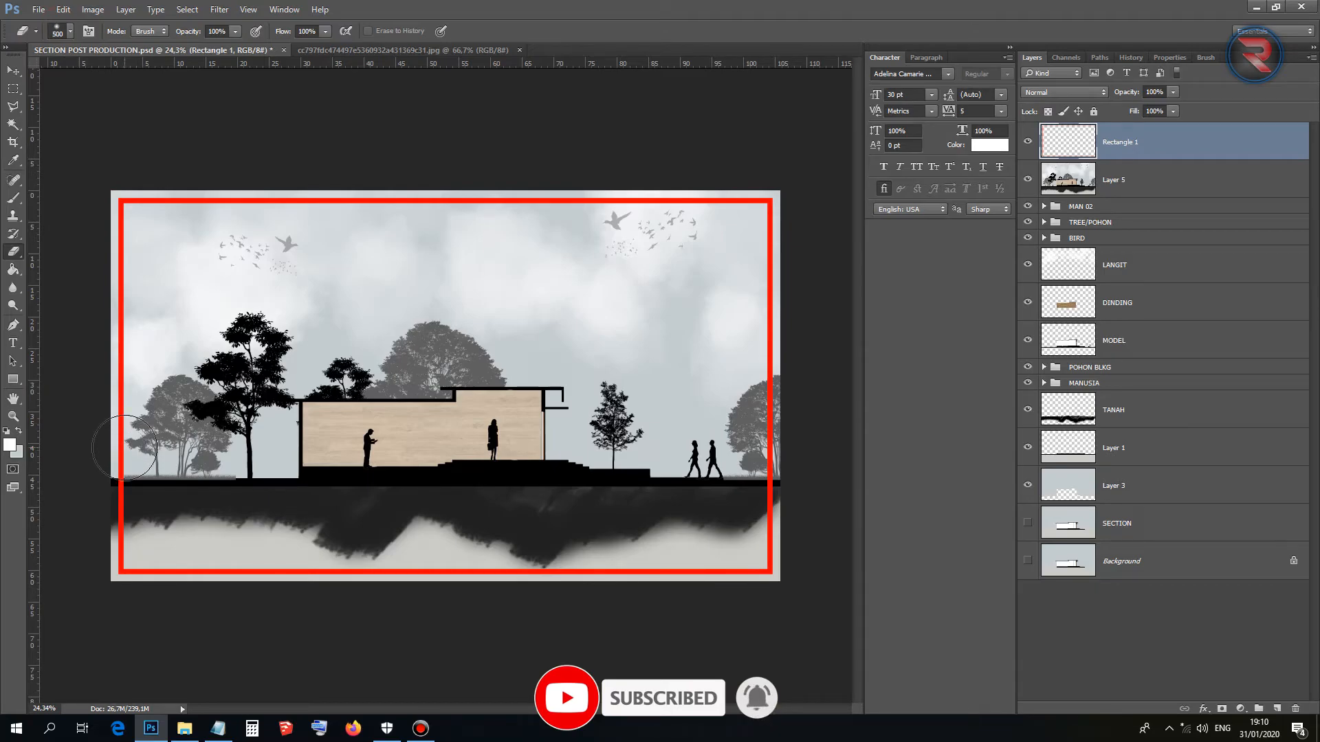
mouse_move(123, 357)
mouse_down()
mouse_move(113, 188)
mouse_move(485, 218)
mouse_move(410, 224)
mouse_move(463, 212)
mouse_up()
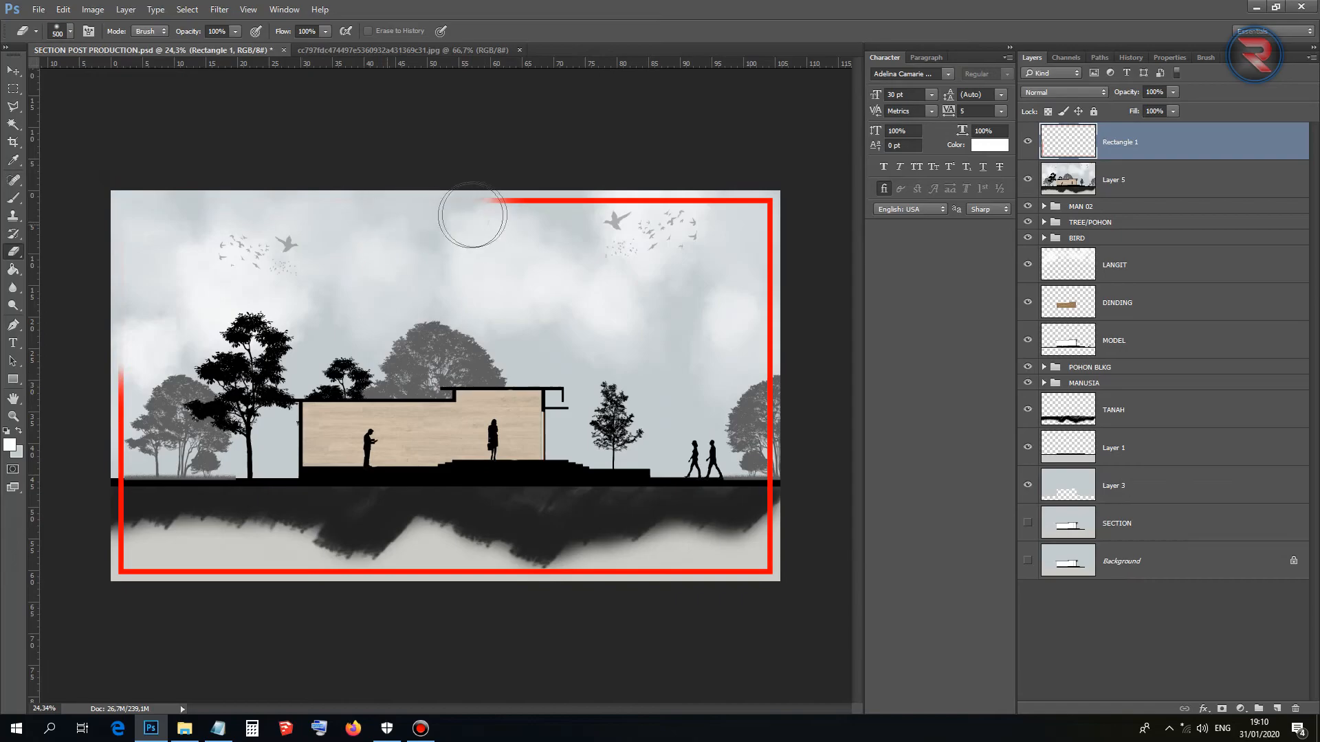
mouse_move(784, 398)
mouse_down()
mouse_move(775, 594)
mouse_move(777, 545)
mouse_move(751, 584)
mouse_move(417, 606)
mouse_move(451, 589)
mouse_move(707, 580)
mouse_move(551, 589)
mouse_move(588, 593)
mouse_up()
click(13, 70)
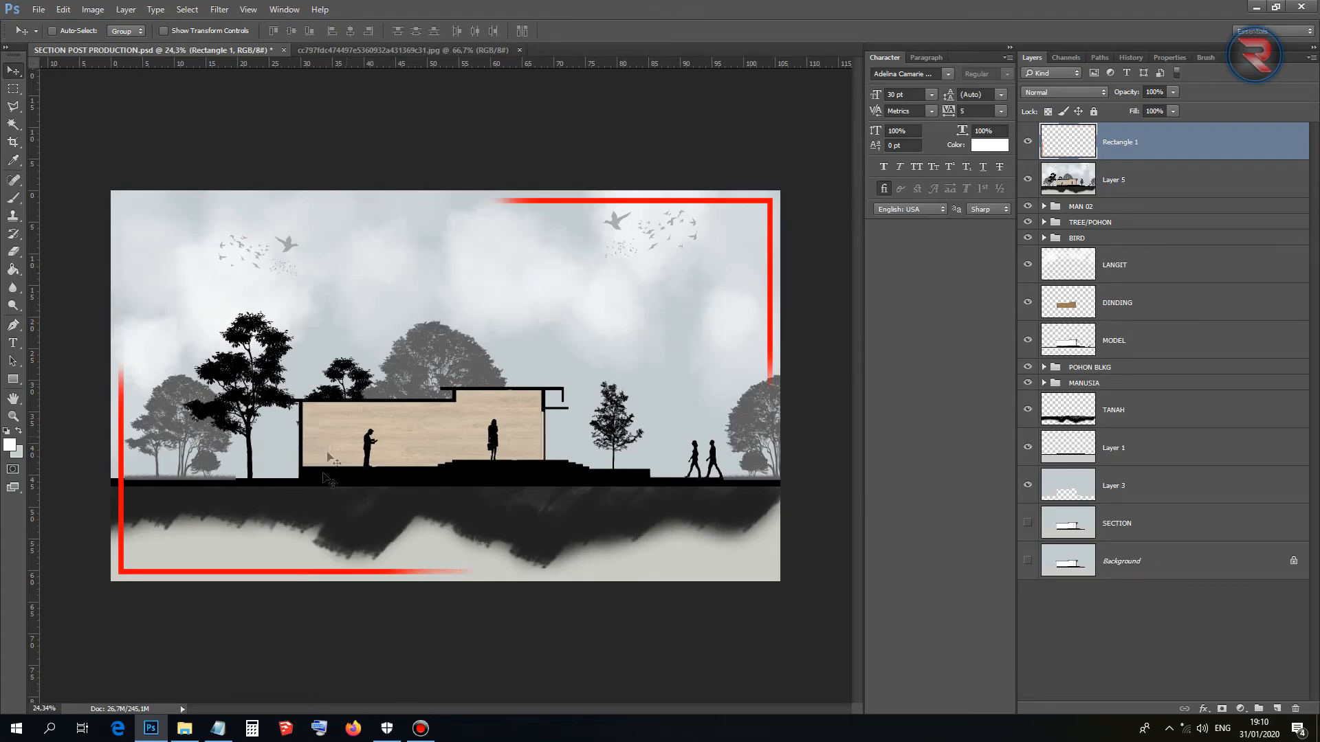
Place the Visualization logo image from the LOGOKU folder on DATA2 (F:) into the section document.
click(184, 728)
click(69, 523)
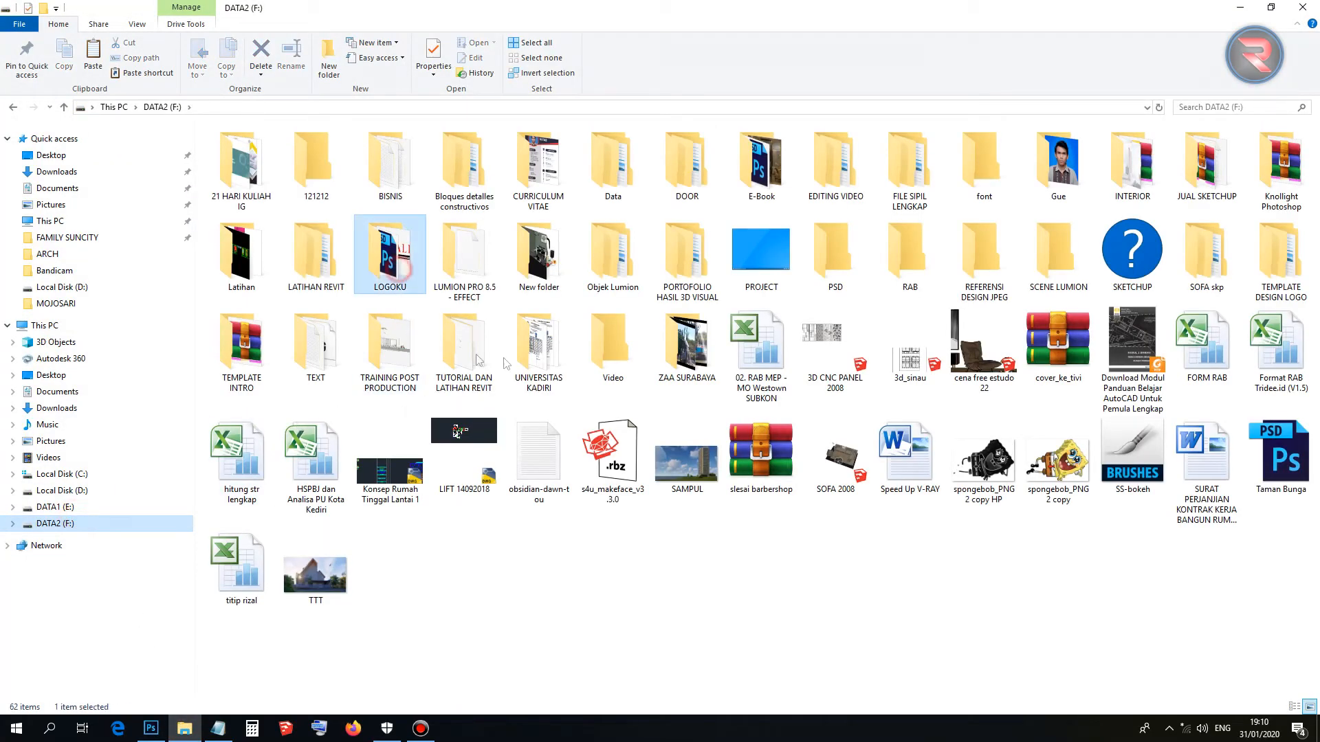
double_click(390, 254)
double_click(263, 166)
drag(314, 168, 421, 317)
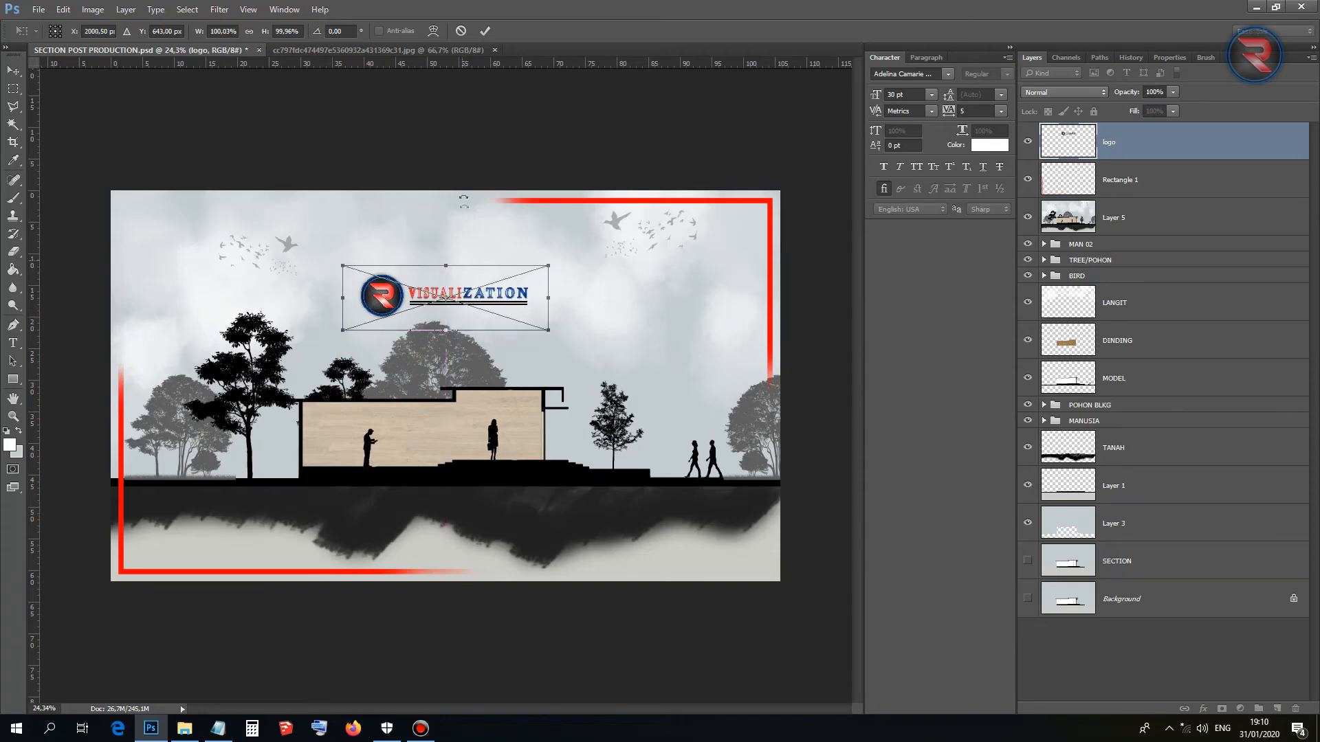
click(484, 30)
Move the logo slightly down above the building and set its layer opacity to 46% and fill to 80%.
drag(463, 218, 463, 242)
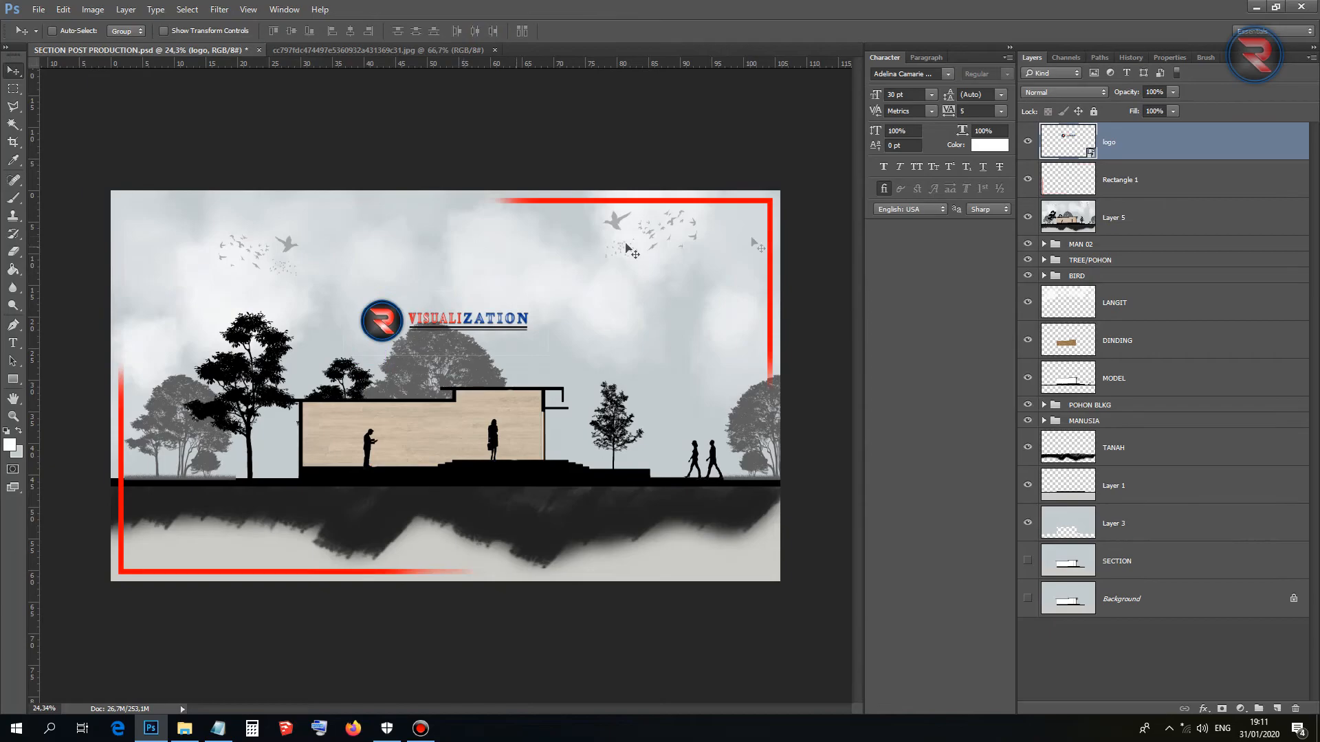
drag(1132, 113, 1092, 93)
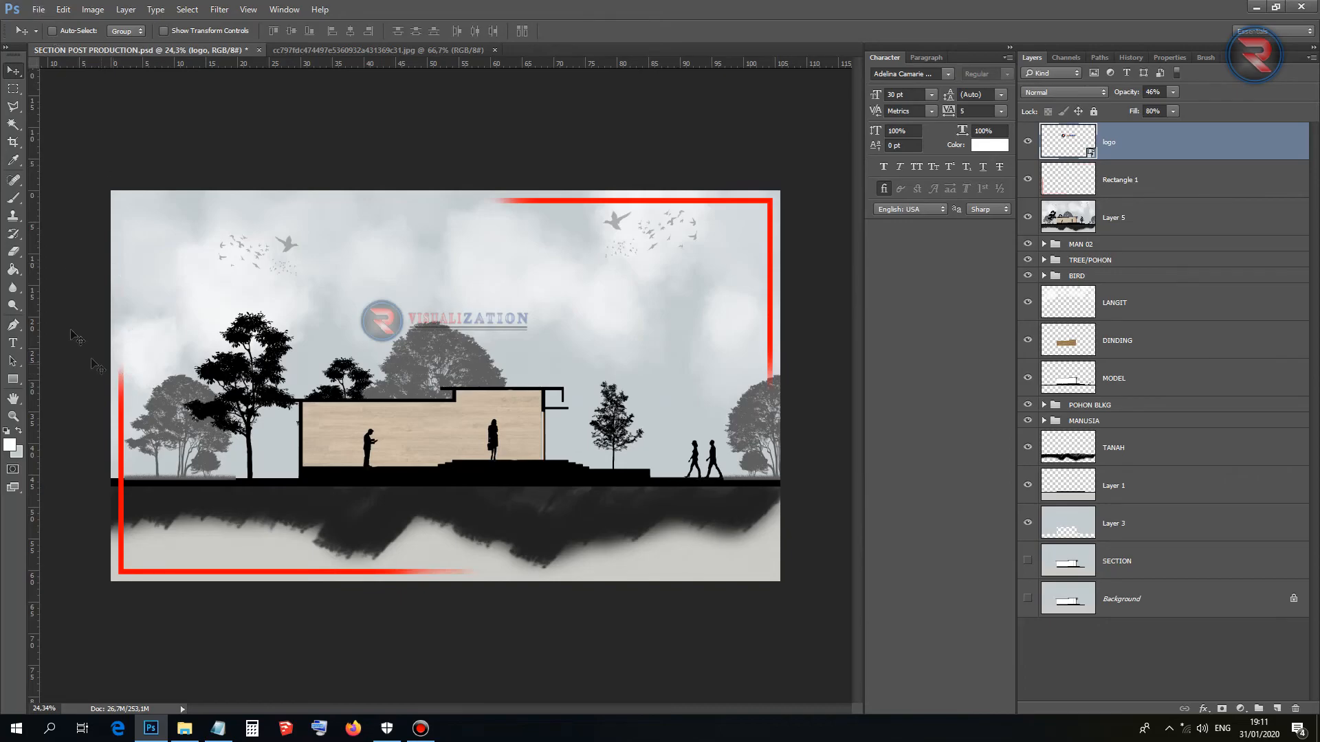
Start a Save for Web export of the section drawing with PNG-24 as the format.
click(39, 9)
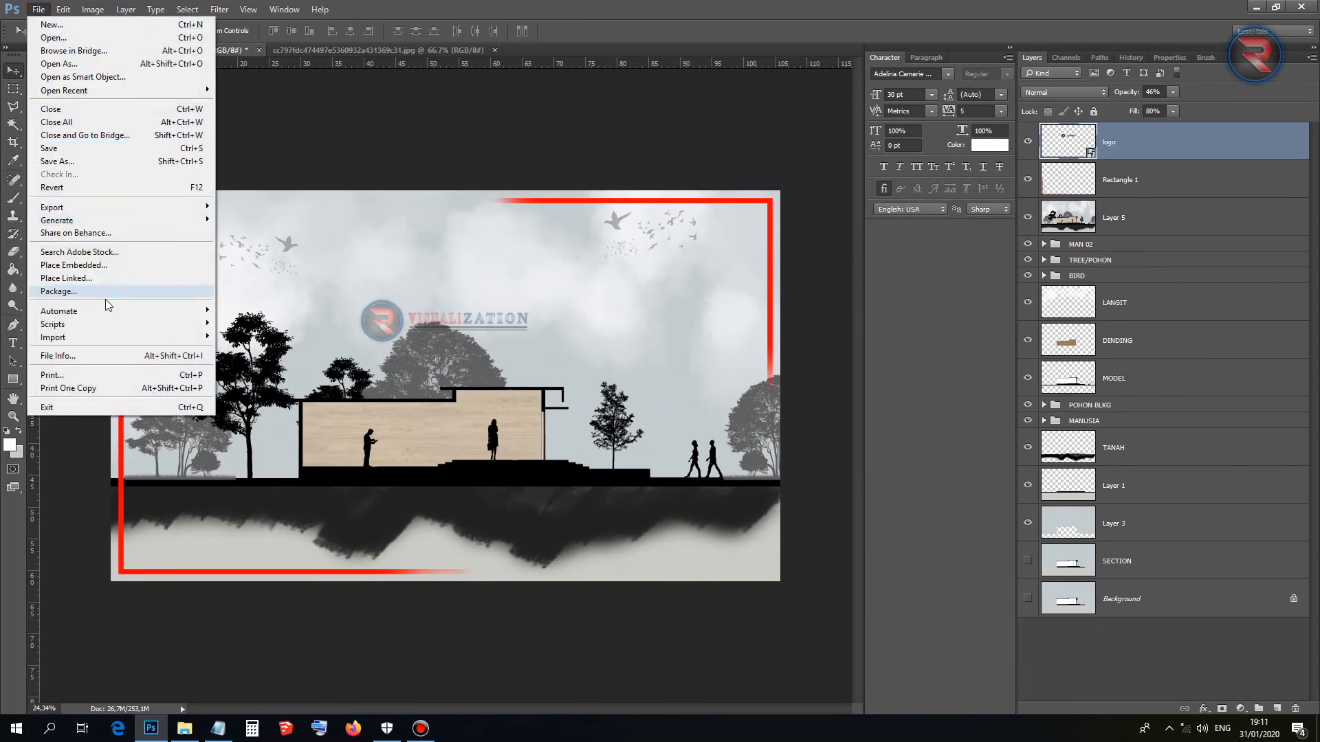
mouse_move(206, 213)
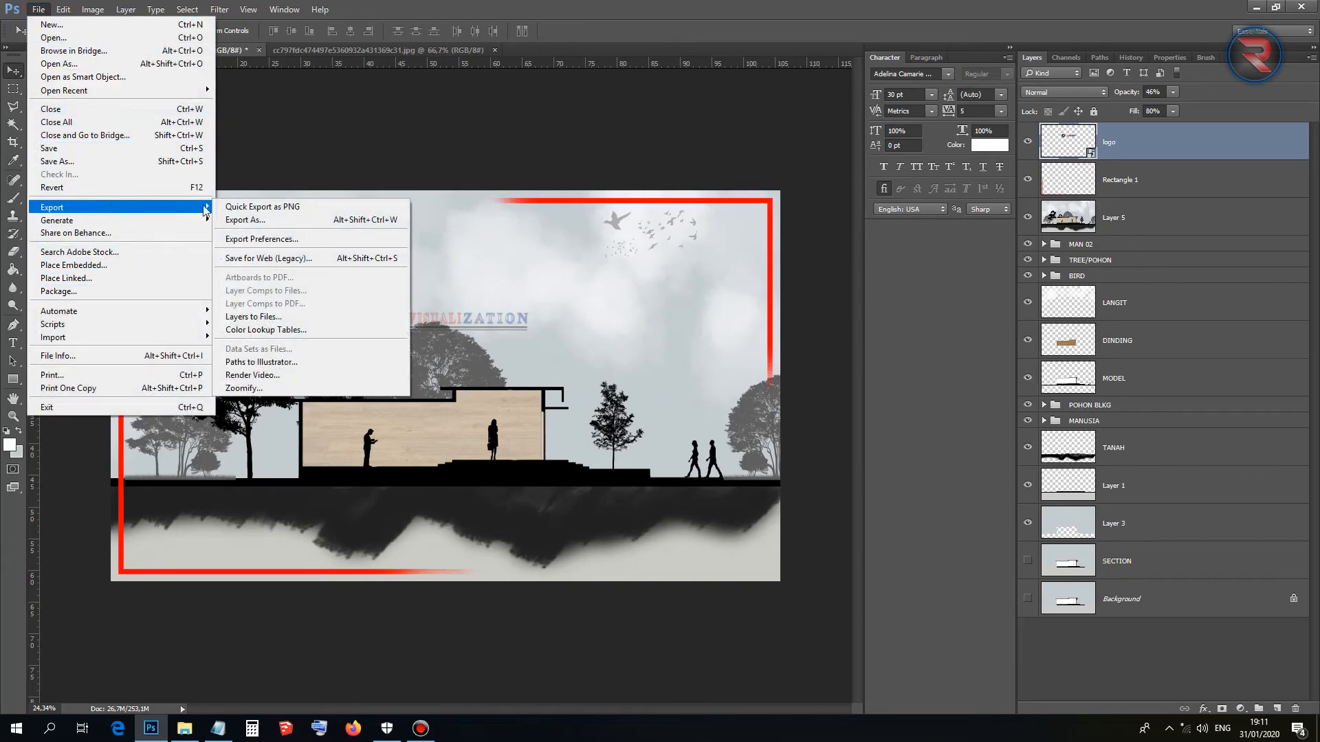
click(255, 259)
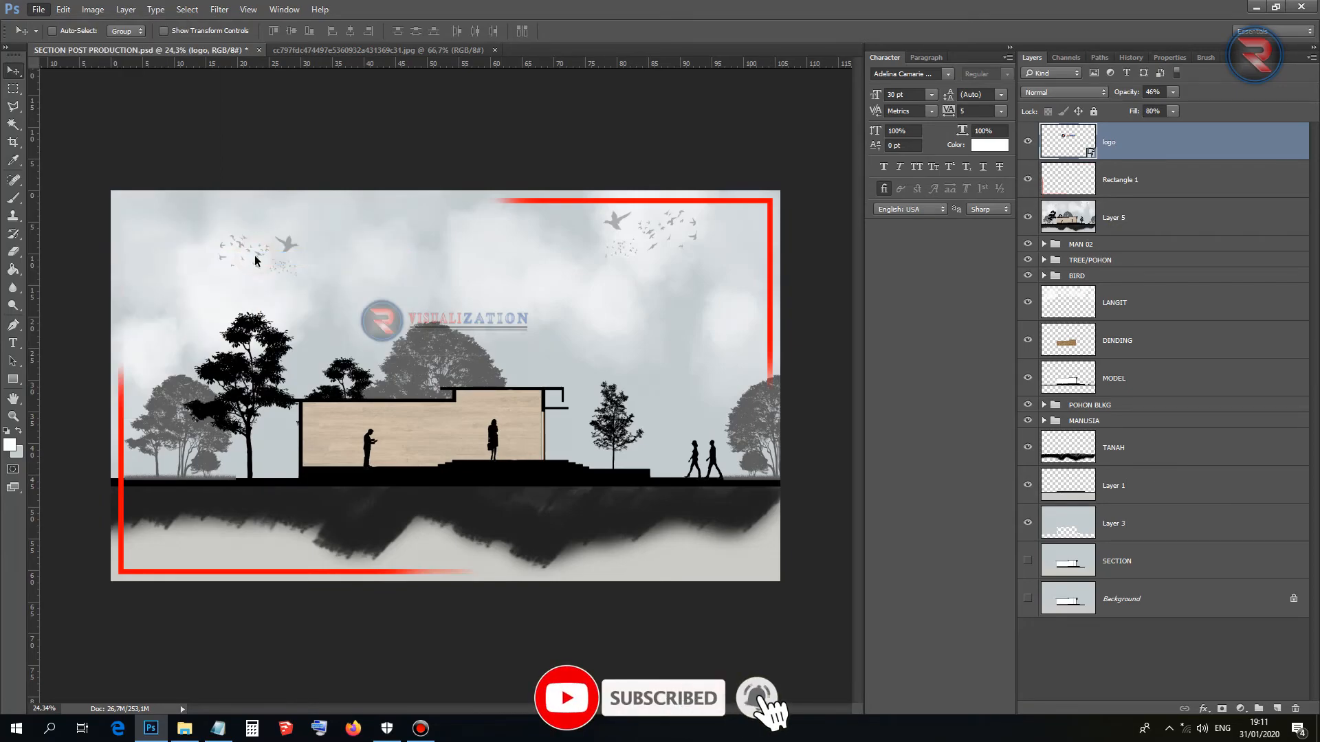
click(730, 183)
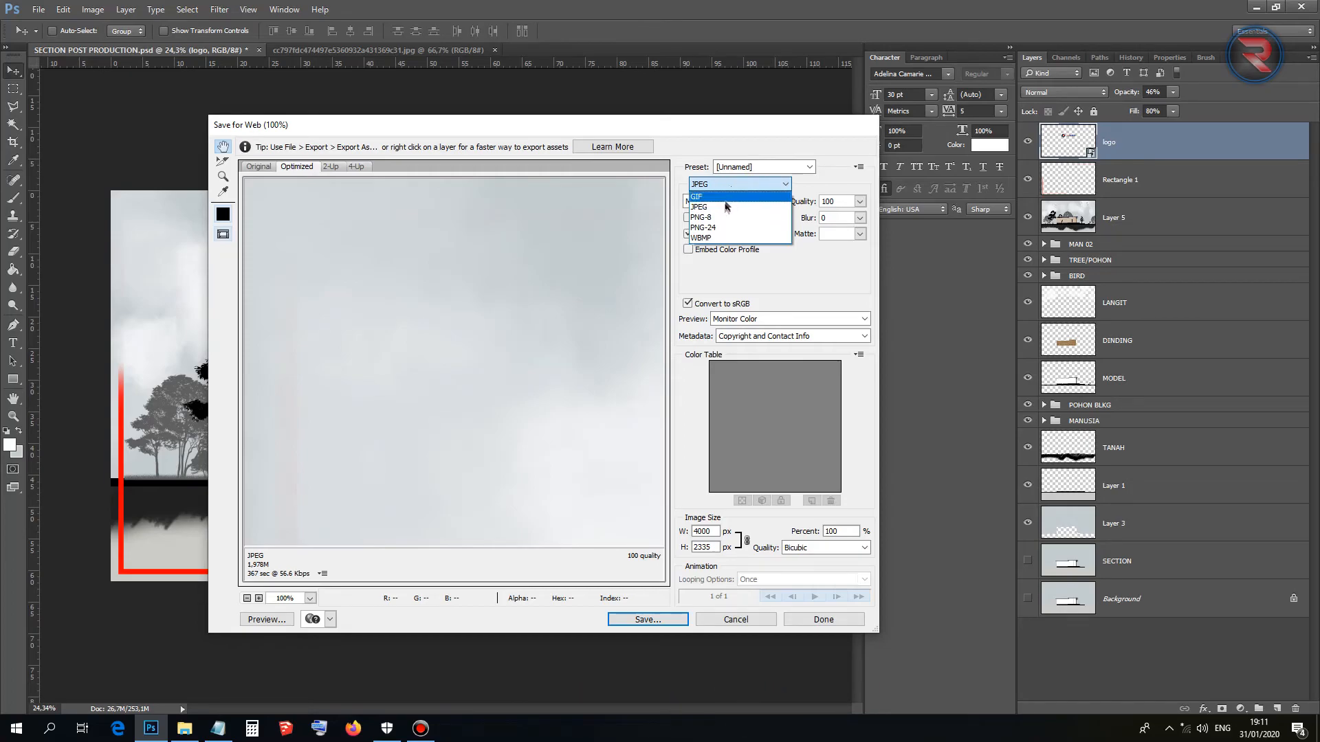
click(709, 228)
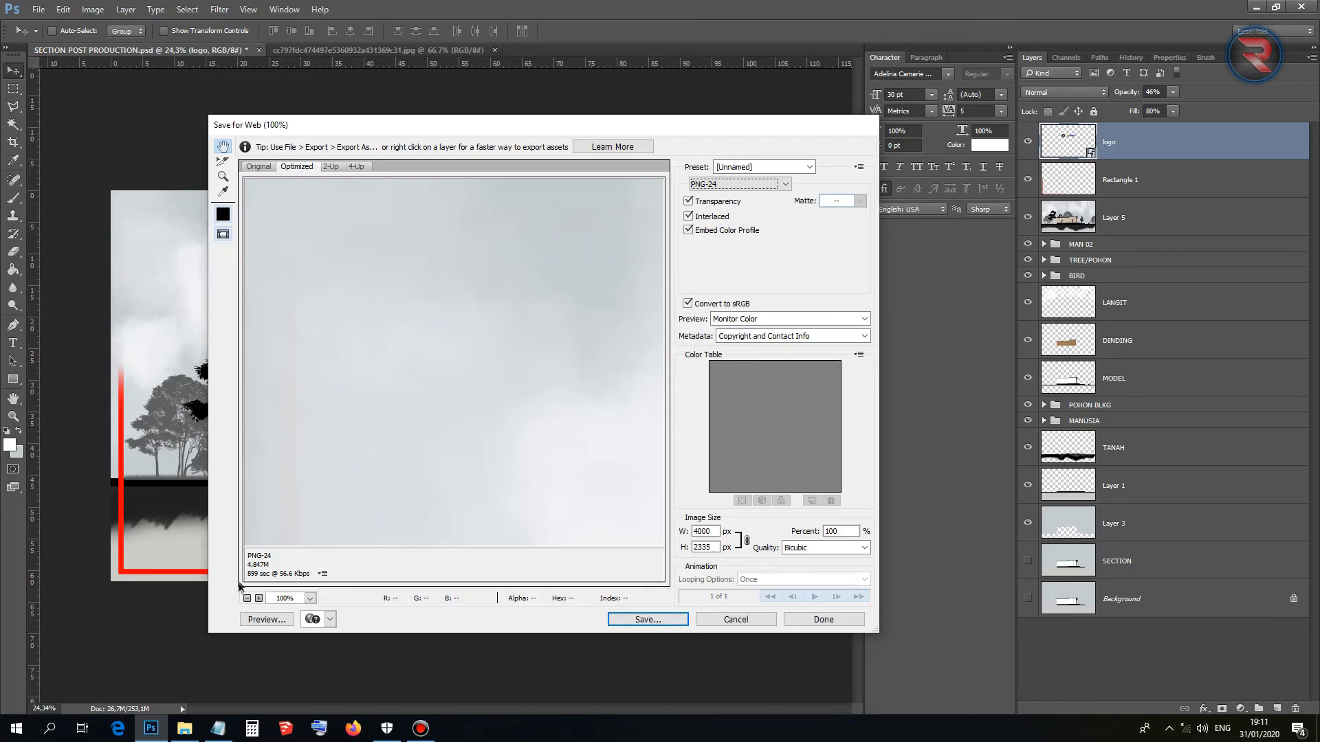
Choose the POST PRODUCTION TUTORIAL folder inside YOUTUBE as the destination for the exported PNG.
click(646, 620)
scroll(447, 289, down, 3)
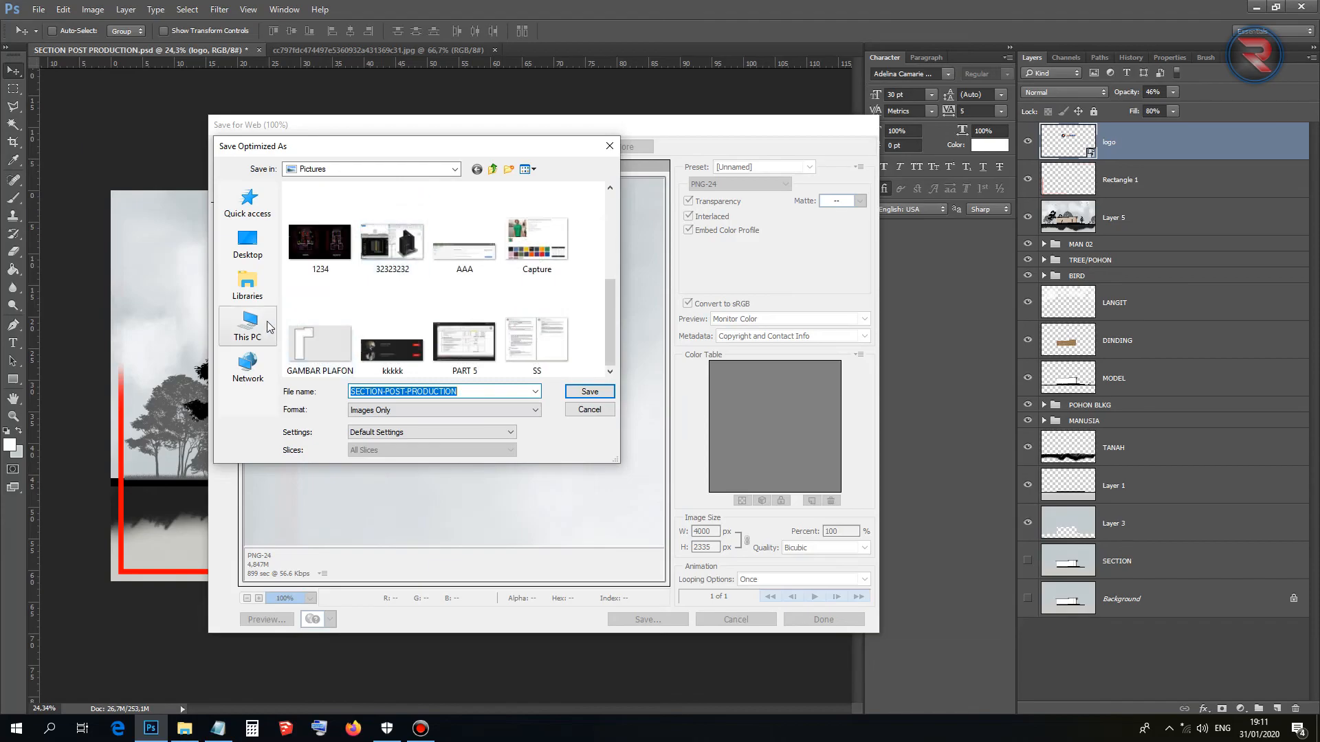
click(271, 326)
double_click(543, 328)
scroll(396, 255, down, 4)
double_click(367, 330)
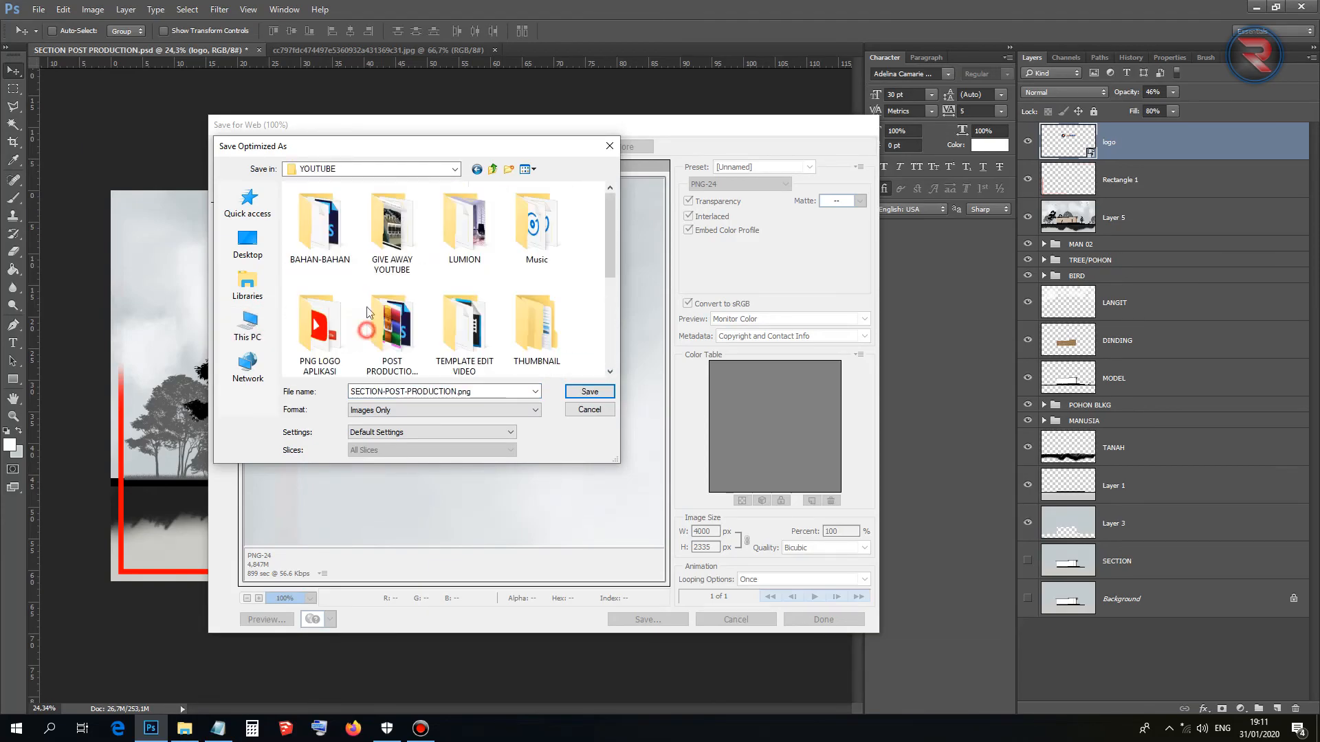
double_click(396, 315)
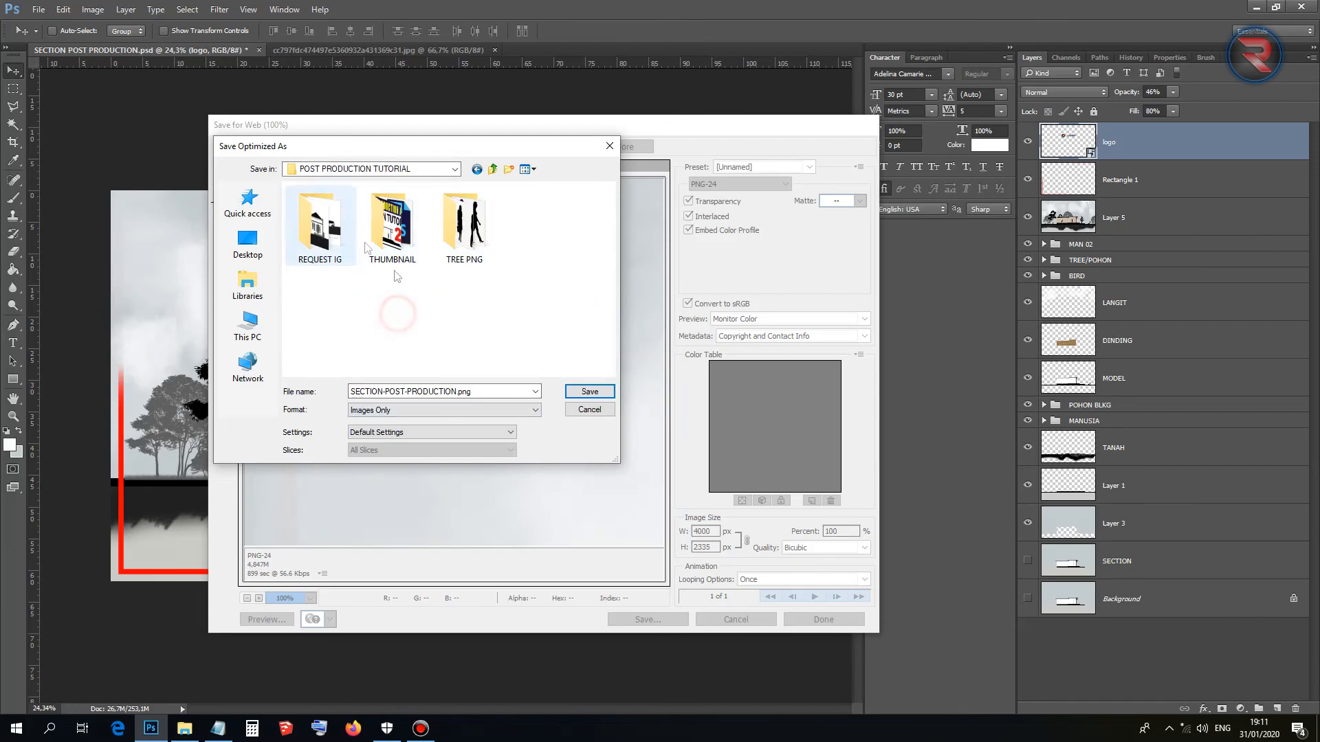
Add FINAL to the end of the SECTION-POST-PRODUCTION file name, before the .png extension, and save the export.
double_click(501, 392)
click(501, 393)
key(ctrl+shift+Left)
click(501, 393)
key(Left)
key(Left)
key(Left)
key(Left)
text(FINAL)
key(Return)
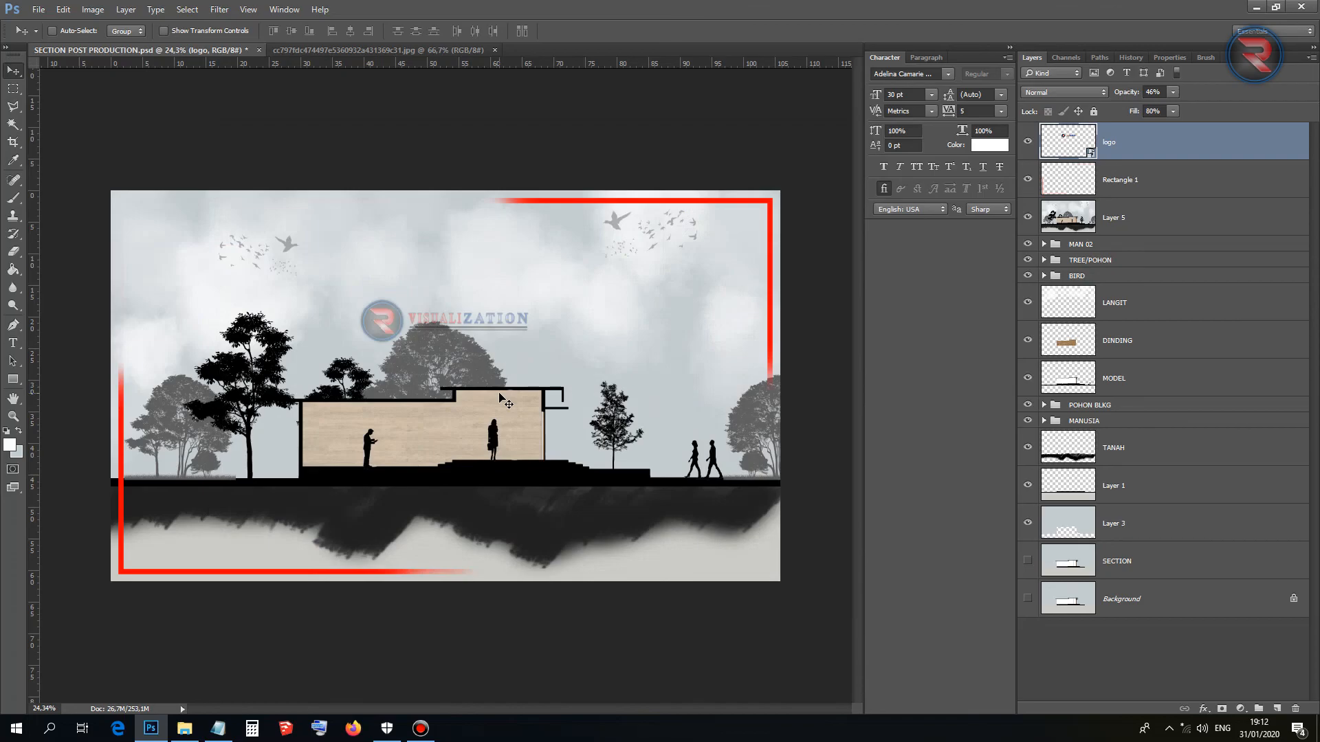
Save SECTION POST PRODUCTION.psd and switch to the open wood texture image.
key(ctrl)
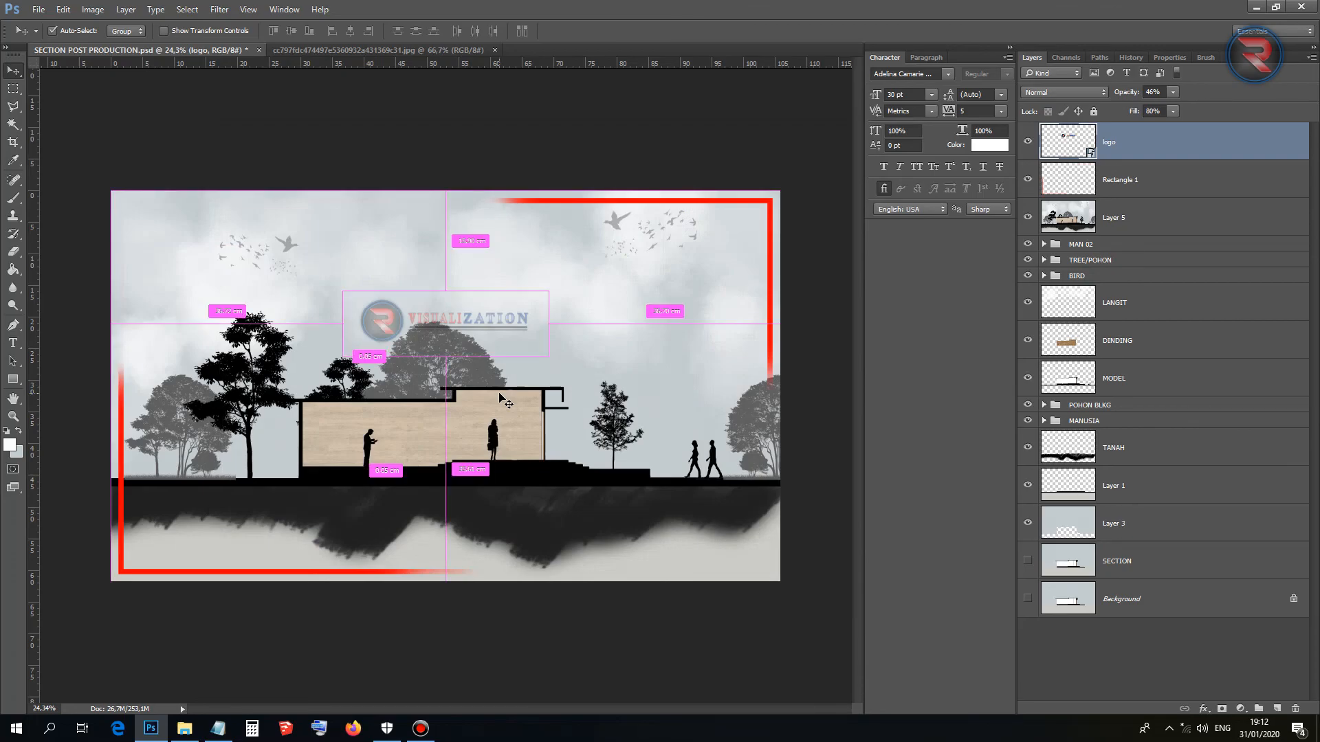
key(ctrl+s)
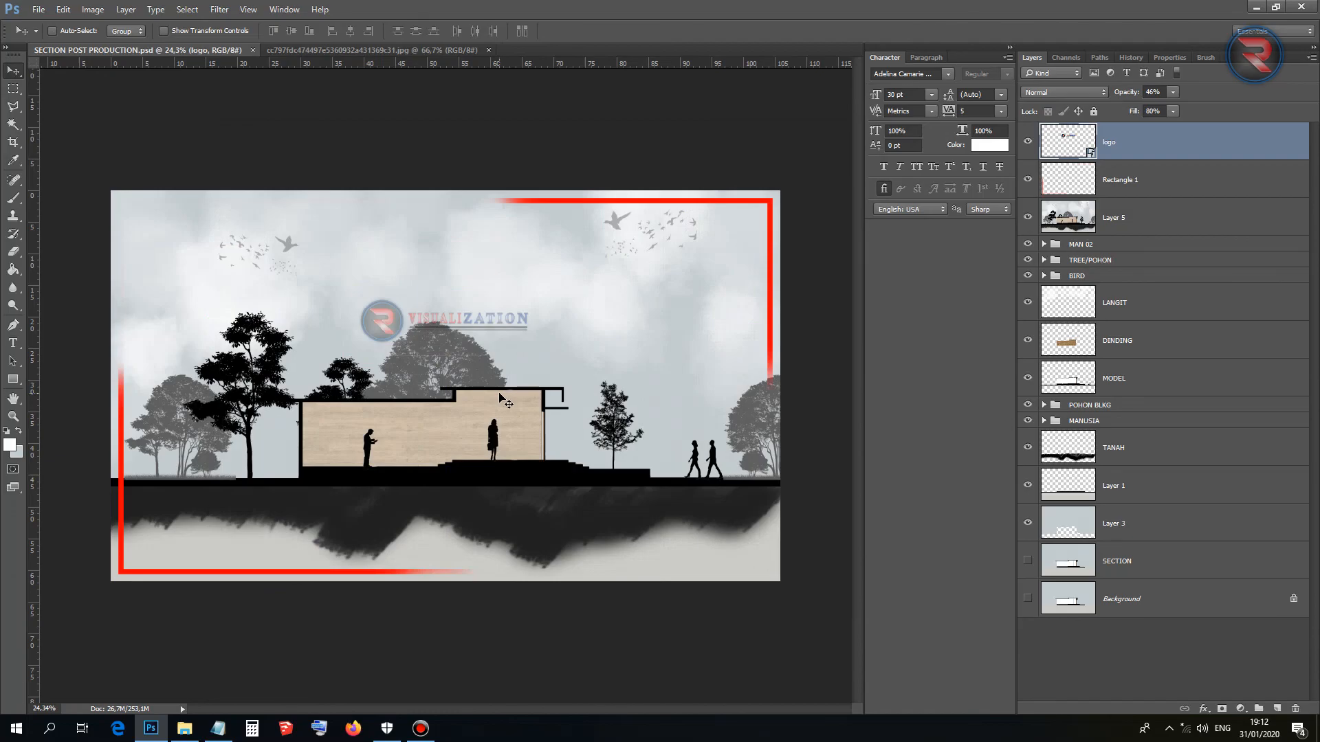
click(398, 53)
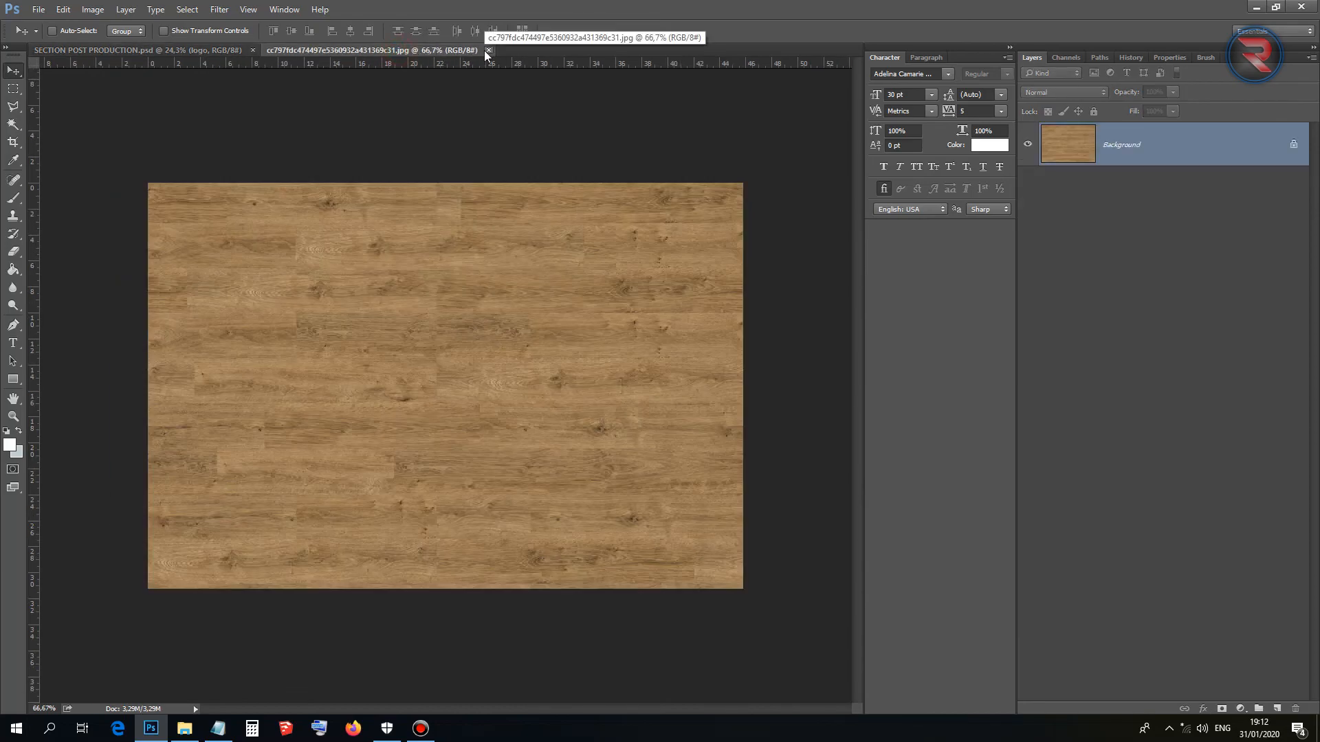